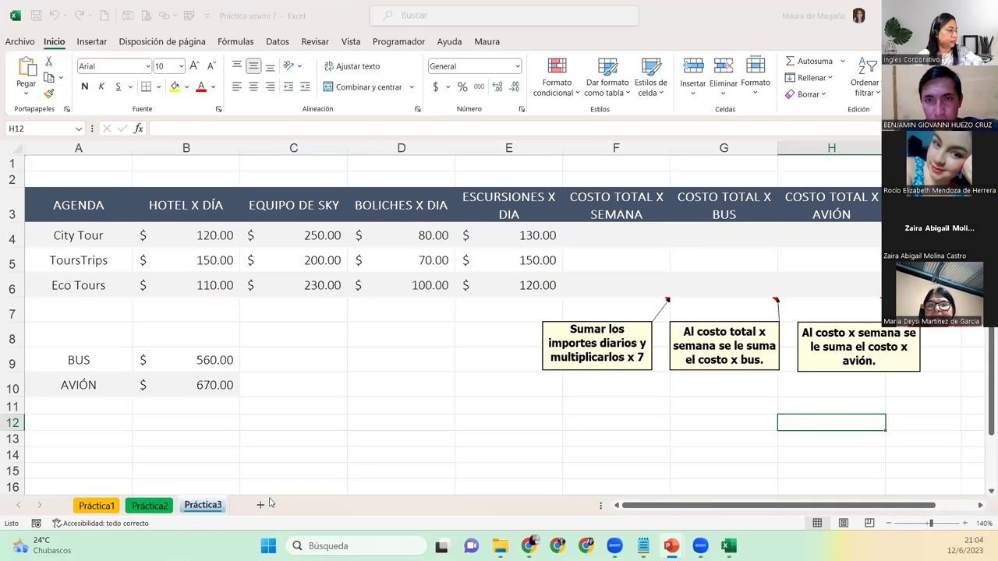
# - Switch to the Práctica1 worksheet tab in the practice workbook
pyautogui.click(97, 507)
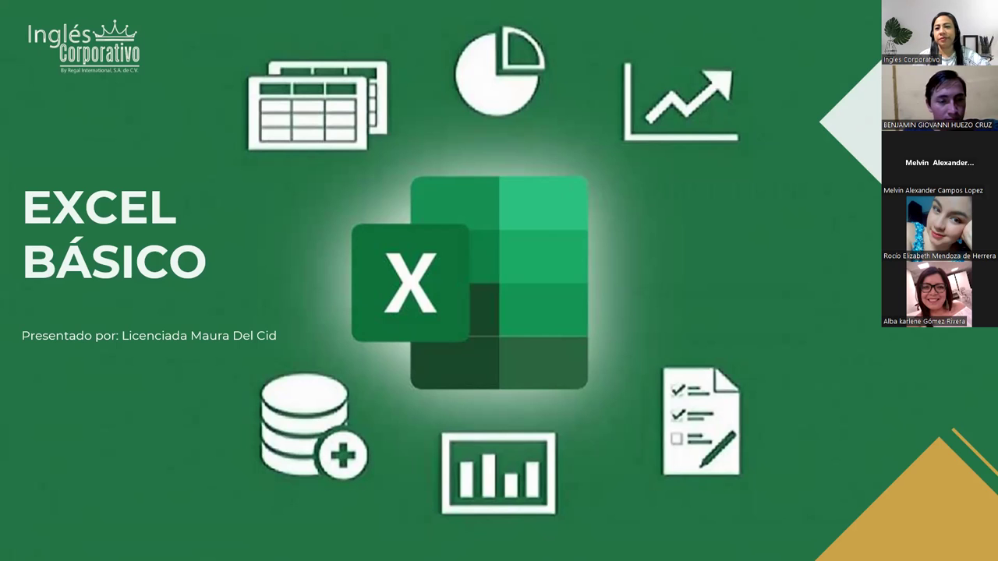
# - Advance two slides to CONTENIDO SESIÓN 7: Uso de referencias, Absolutas, Relativas
pyautogui.press('Right')
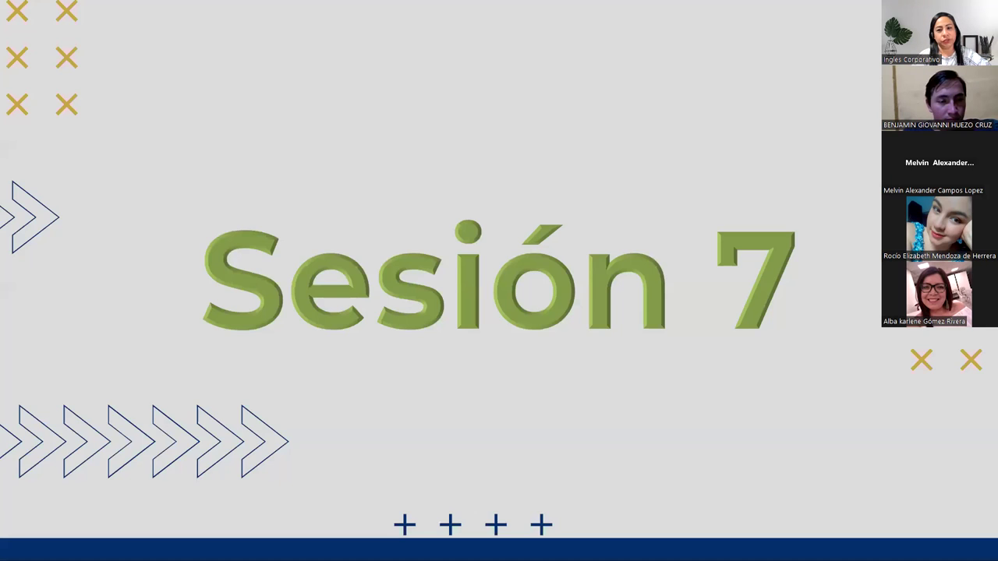
pyautogui.press('Right')
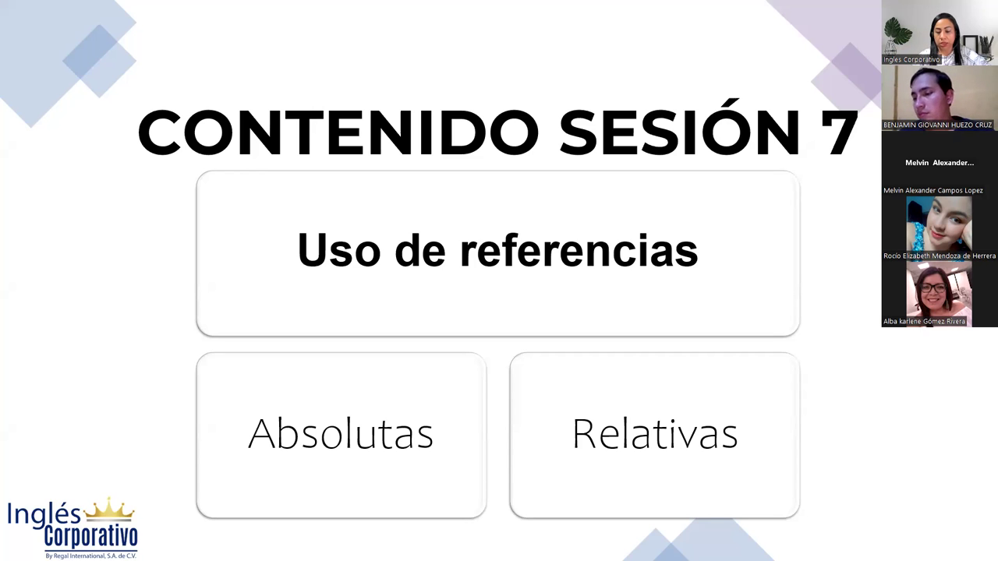
# - Go forward one slide to the OBJETIVO SESIÓN 6 slide
pyautogui.press('Right')
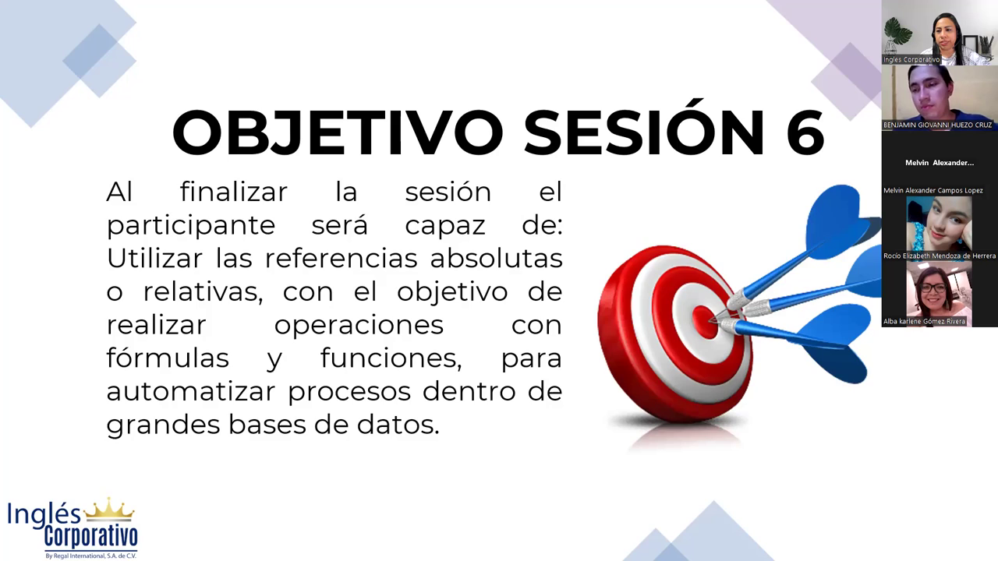
# - Advance one more slide toward PRÁCTICA DE REFERENCIAS
pyautogui.press('Right')
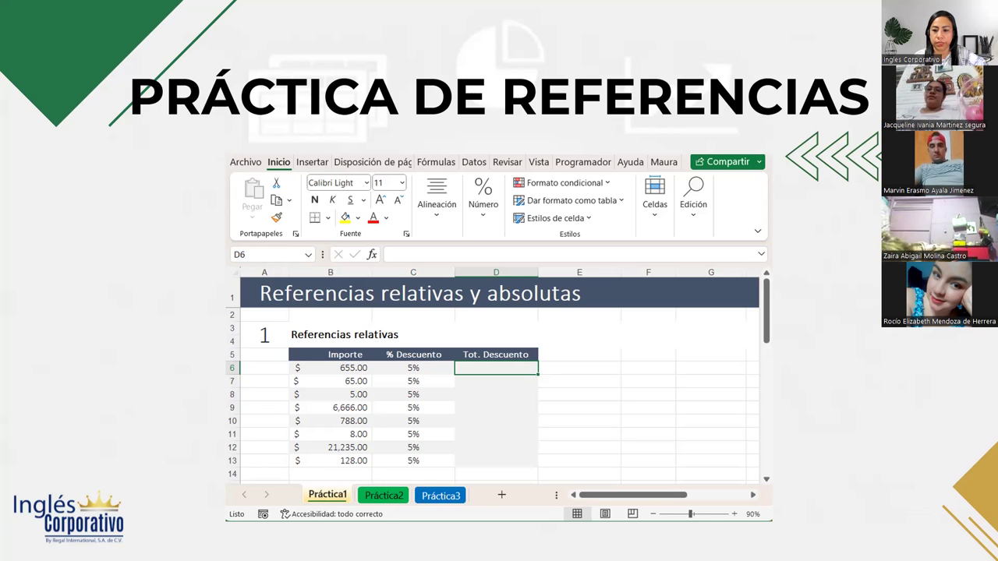
# - Switch from the slideshow to the live Práctica sesión 7 Excel workbook
pyautogui.hotkey('alt', 'Tab')
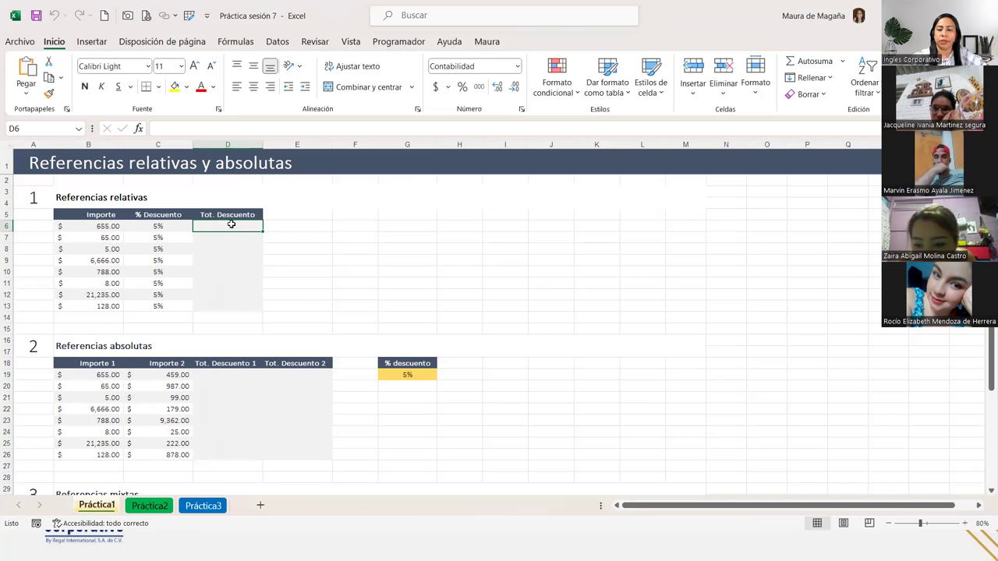
# - Type = in D6 to begin the Tot. Descuento formula
pyautogui.write('=')
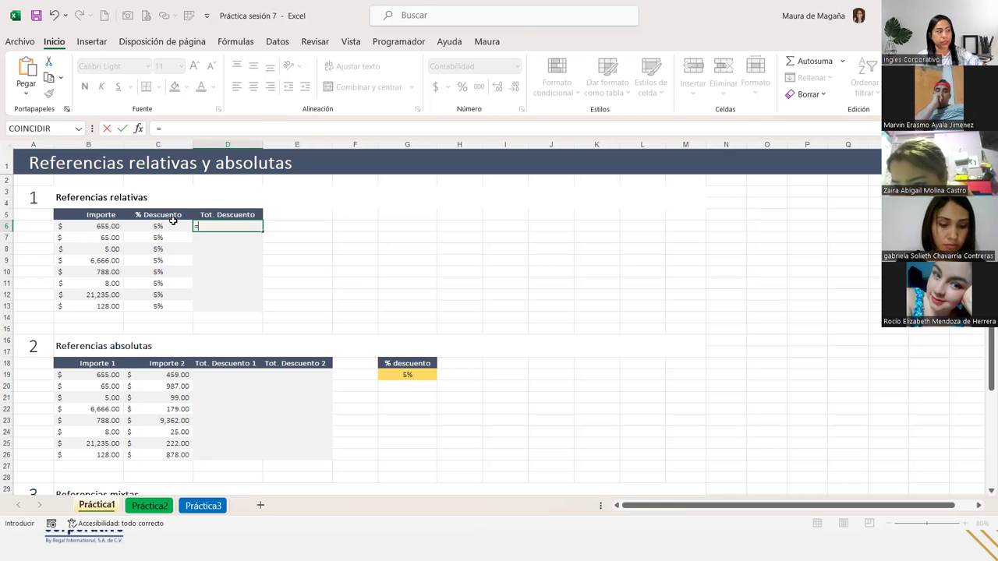
# - Start a C6*B6 formula, cancel it, and zoom the sheet in for the audience
pyautogui.click(173, 223)
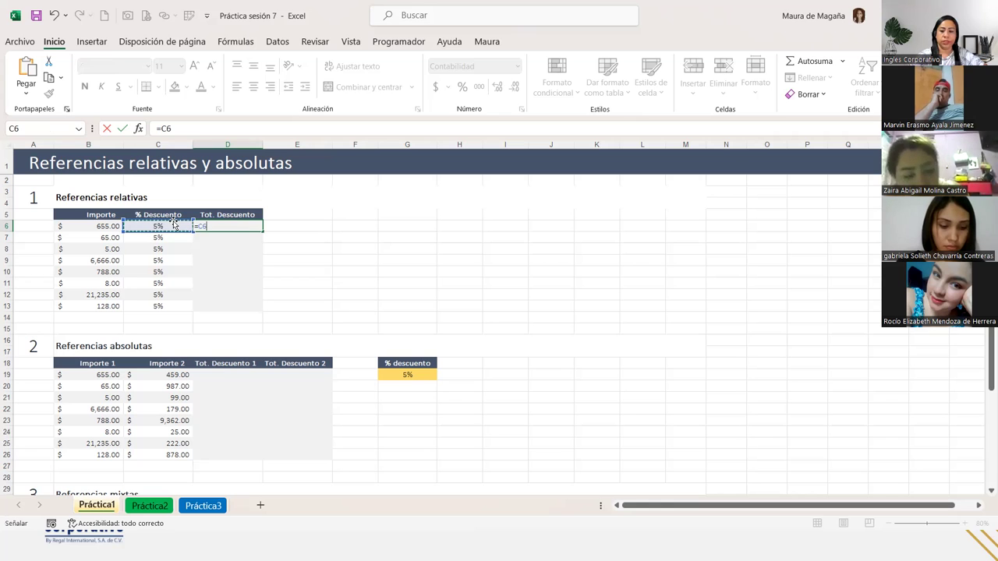
pyautogui.write('*')
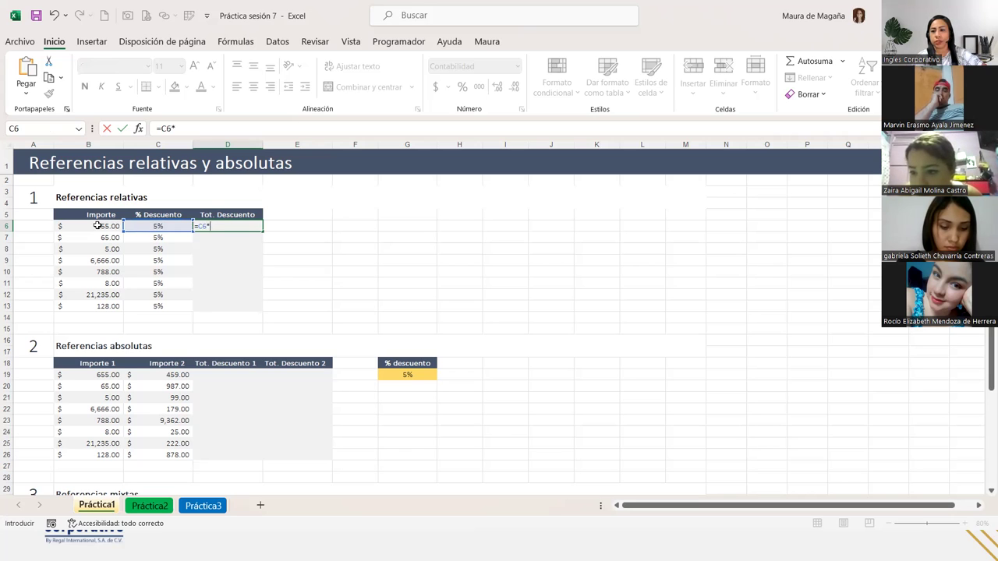
pyautogui.click(97, 225)
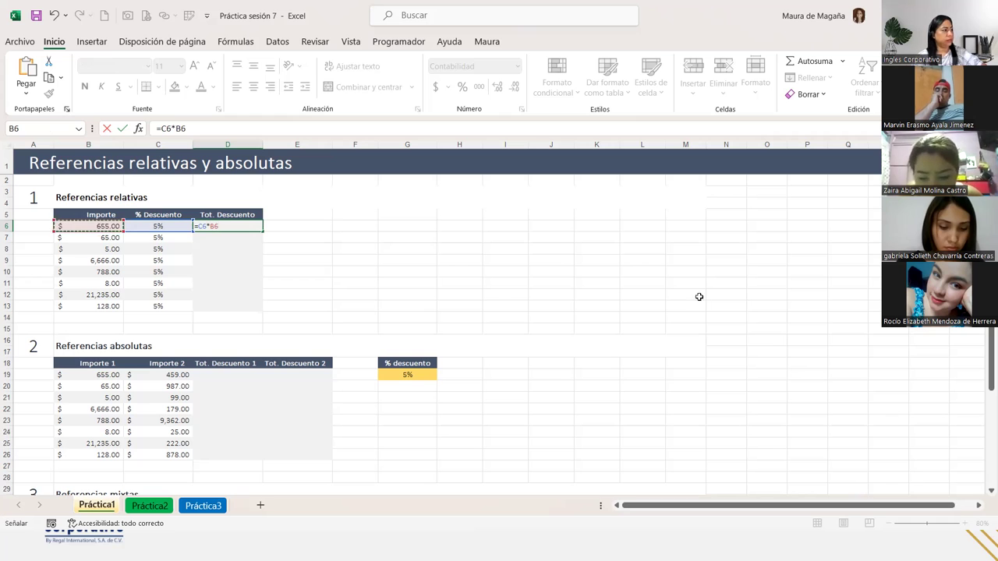
pyautogui.press('Escape')
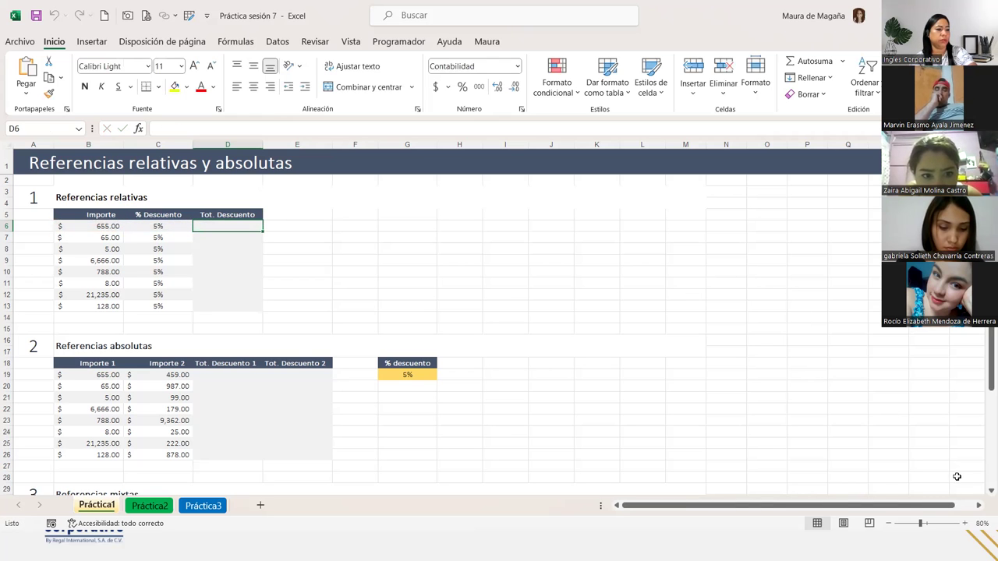
pyautogui.click(964, 523)
pyautogui.click(964, 523)
pyautogui.click(964, 523)
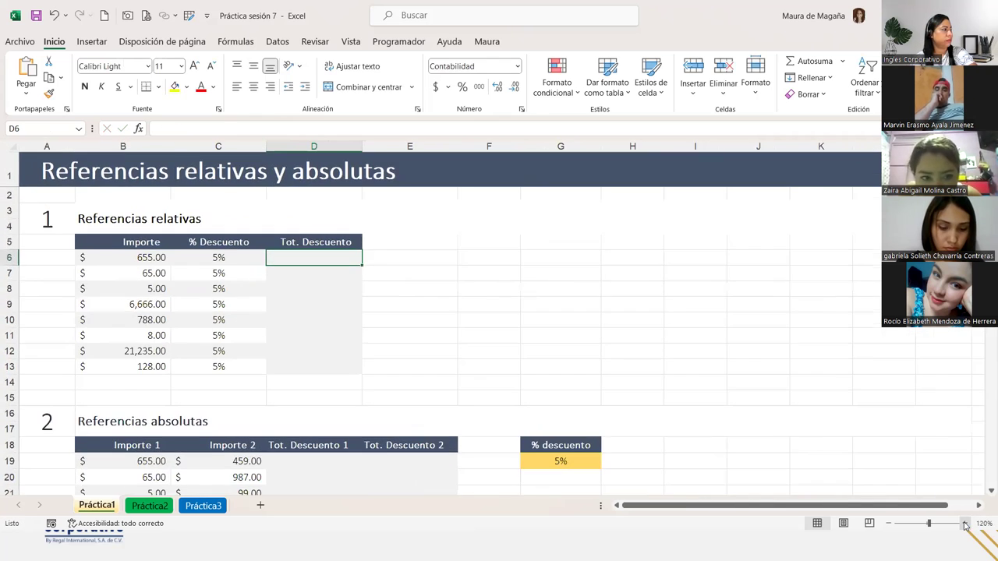
pyautogui.click(964, 523)
pyautogui.click(964, 523)
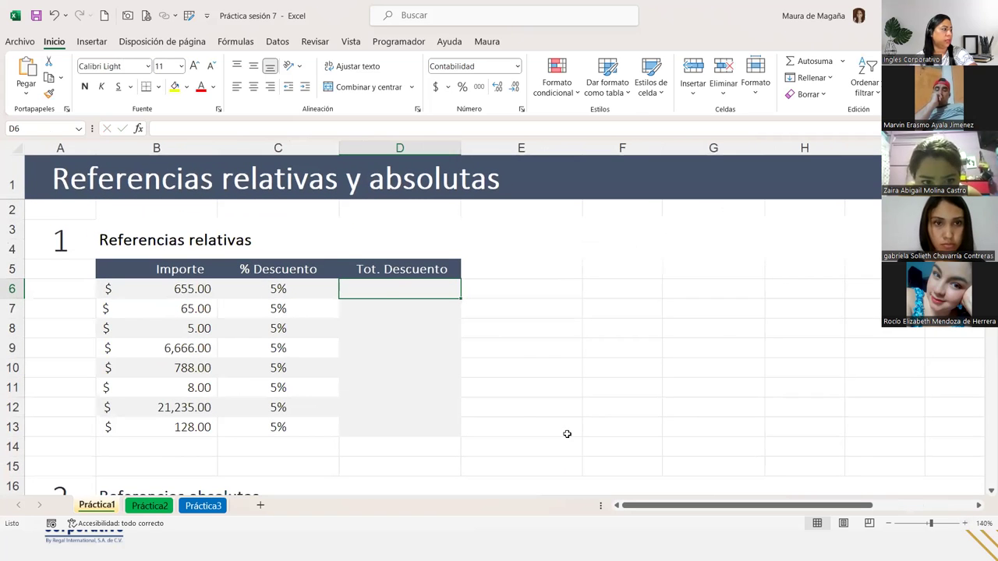
# - Enter =C6*B6 in D6, giving $32.75, and reselect D6 to show it
pyautogui.write('=')
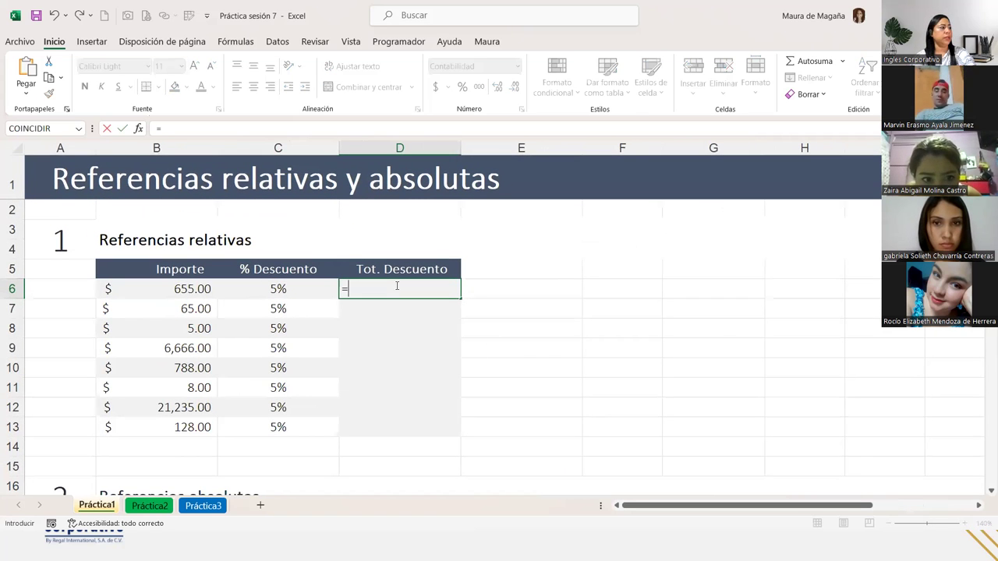
pyautogui.click(259, 284)
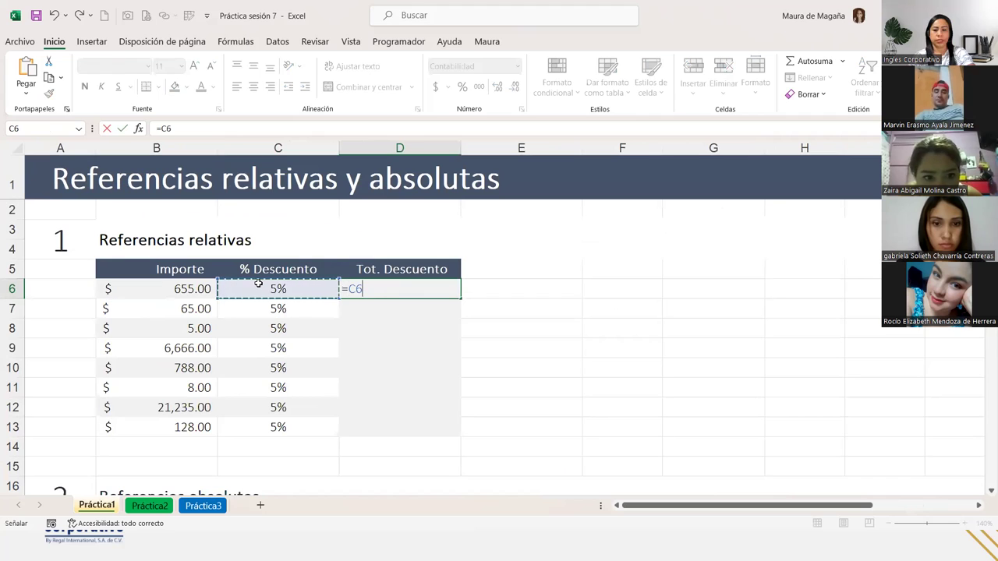
pyautogui.write('*')
pyautogui.click(202, 286)
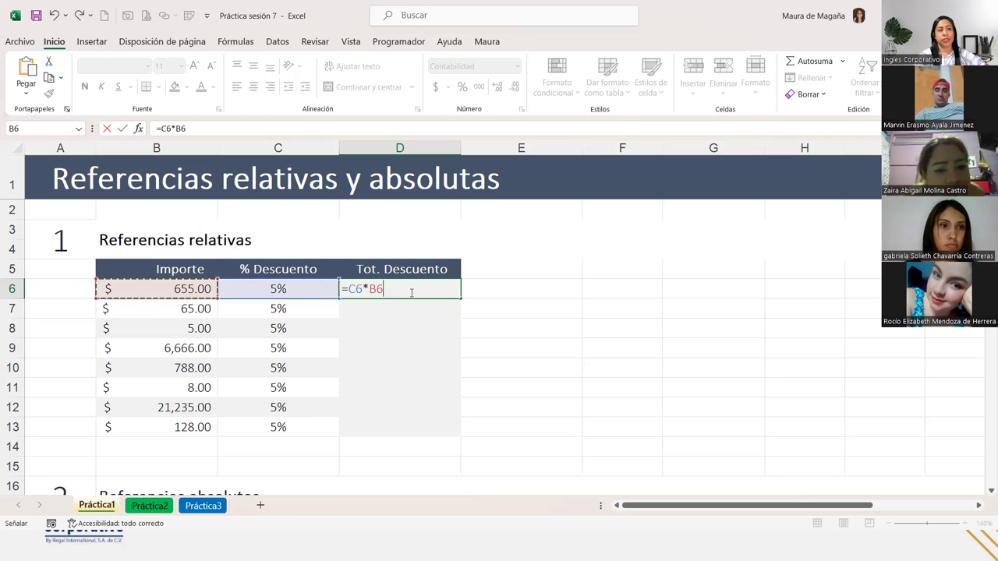
pyautogui.press('Return')
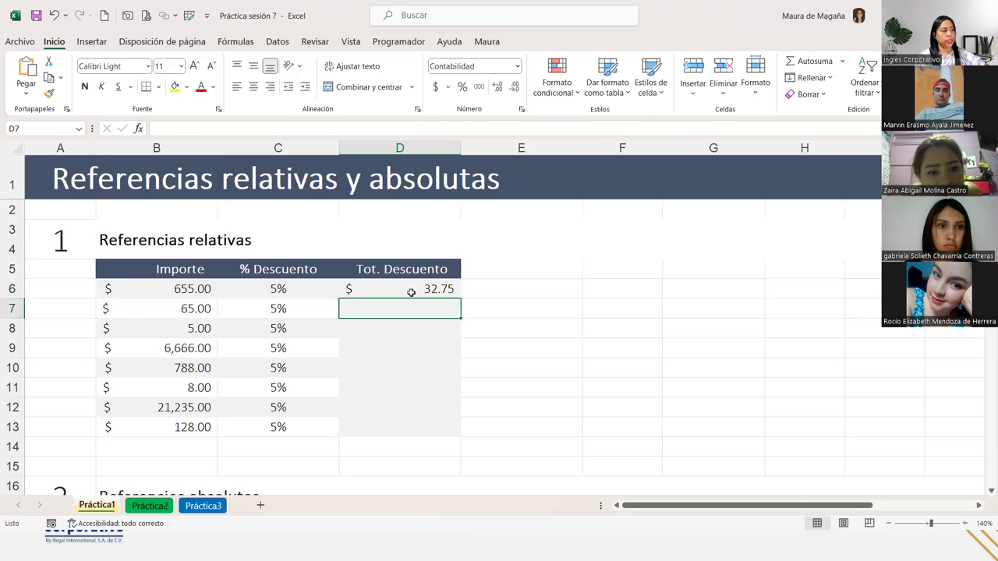
pyautogui.click(411, 293)
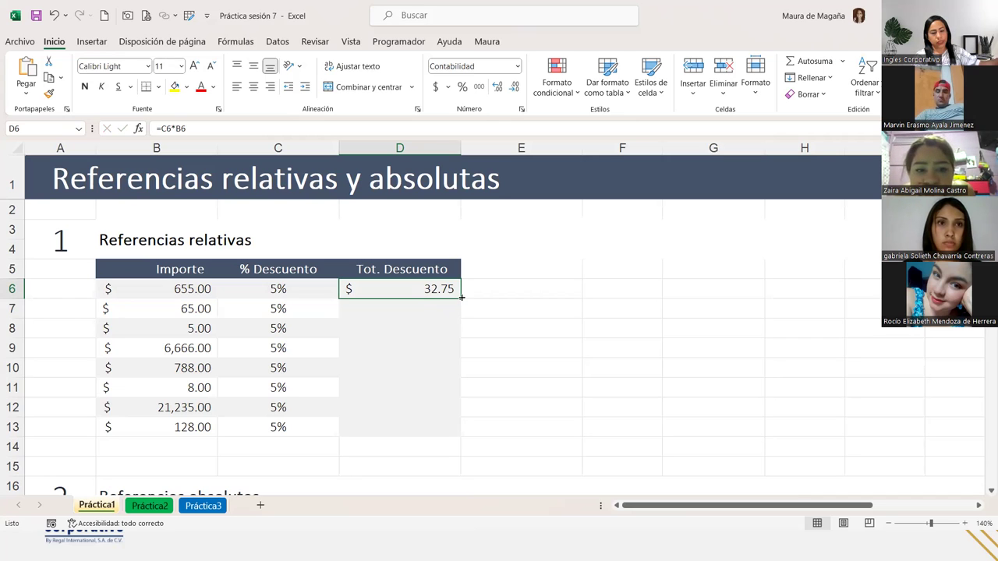
# - Fill D6's formula down to D13 and check copies like D7's =C7*B7
pyautogui.doubleClick(462, 297)
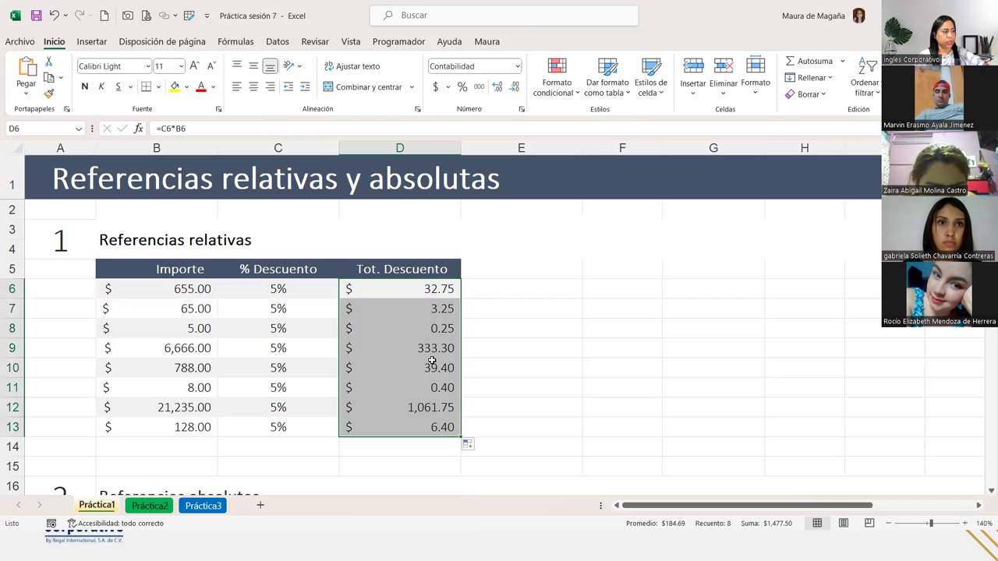
pyautogui.click(438, 349)
pyautogui.click(399, 422)
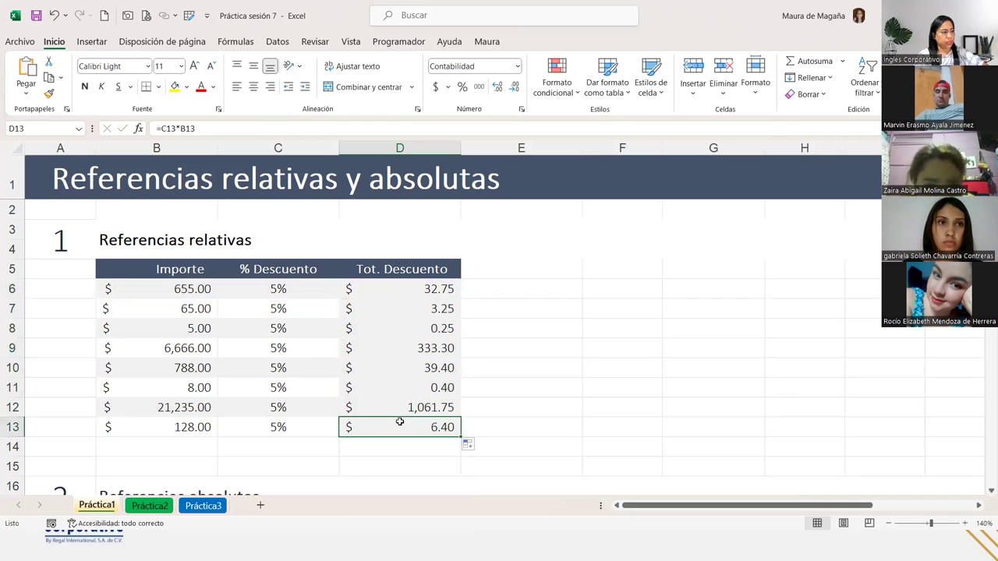
pyautogui.click(400, 383)
pyautogui.click(396, 307)
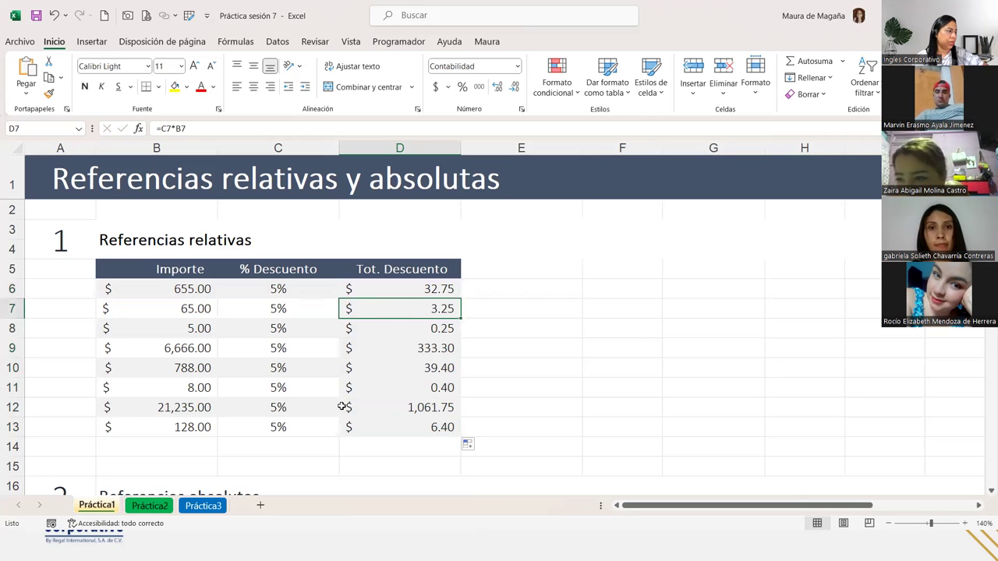
pyautogui.click(258, 350)
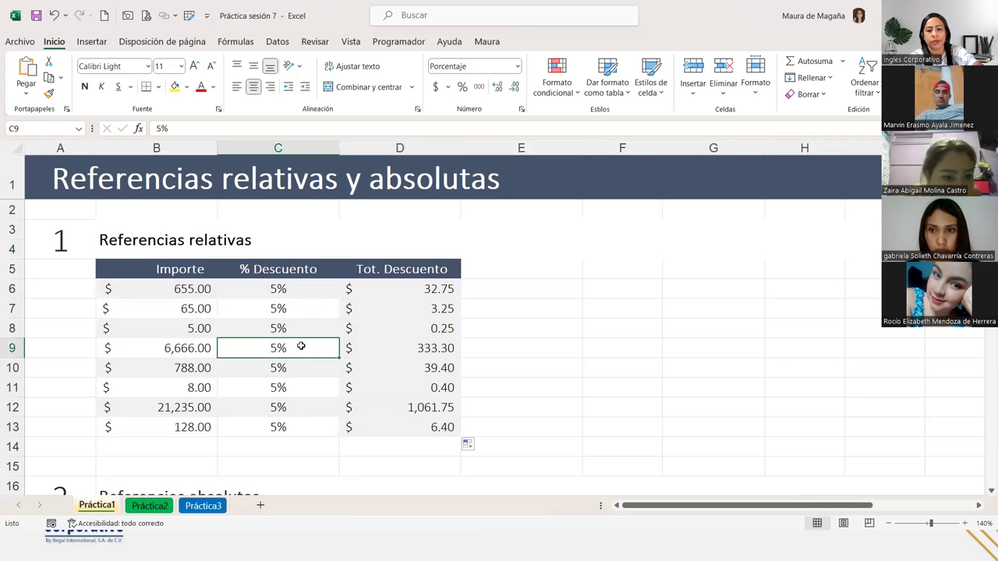
# - Set C9's discount to 15% and inspect the D9 and D6 formulas
pyautogui.write('15')
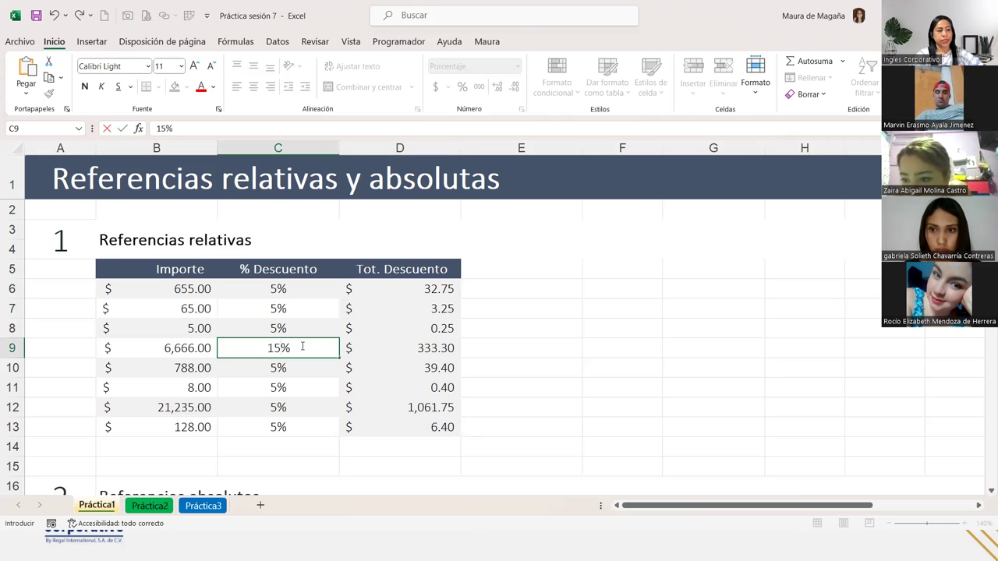
pyautogui.press('Return')
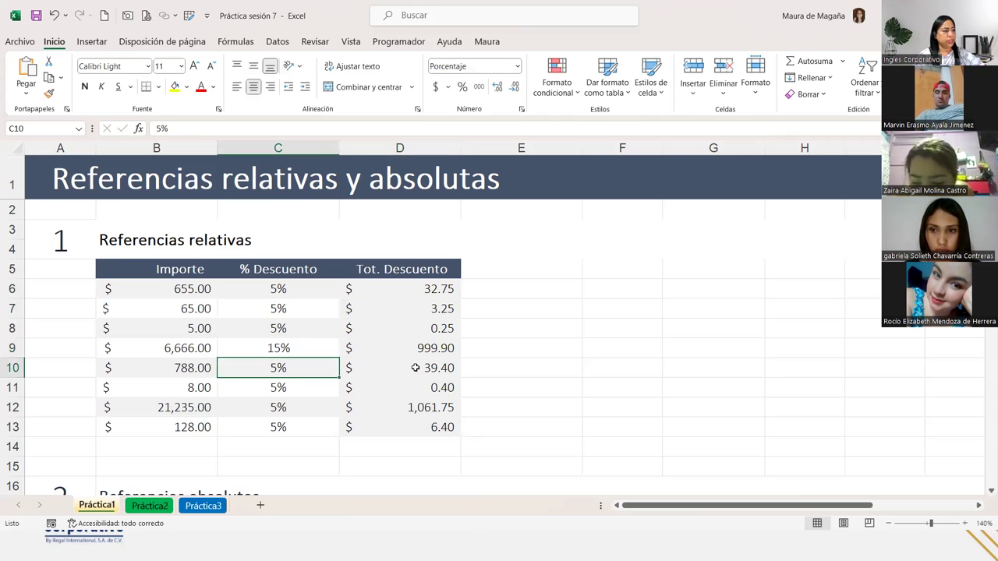
pyautogui.click(421, 350)
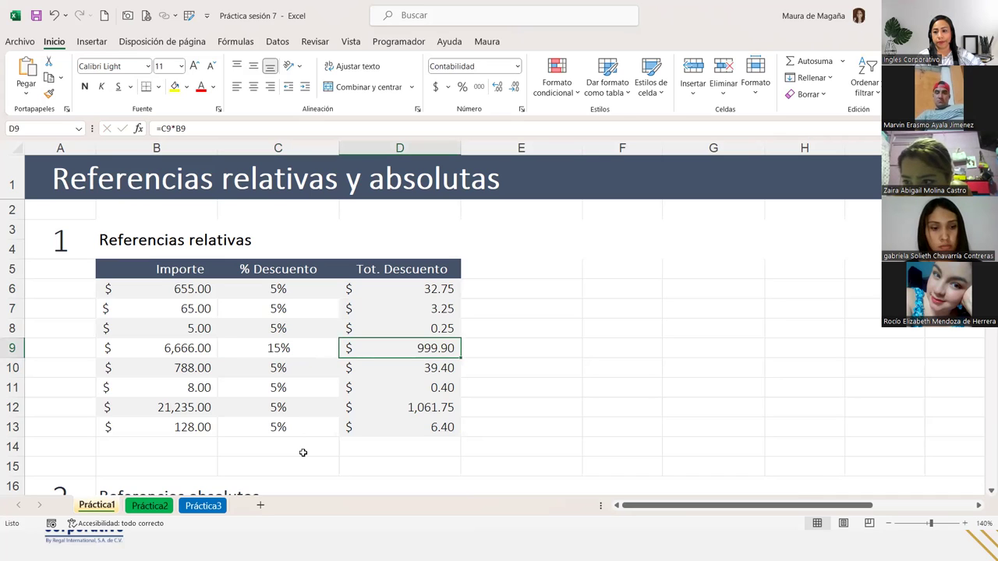
pyautogui.doubleClick(398, 294)
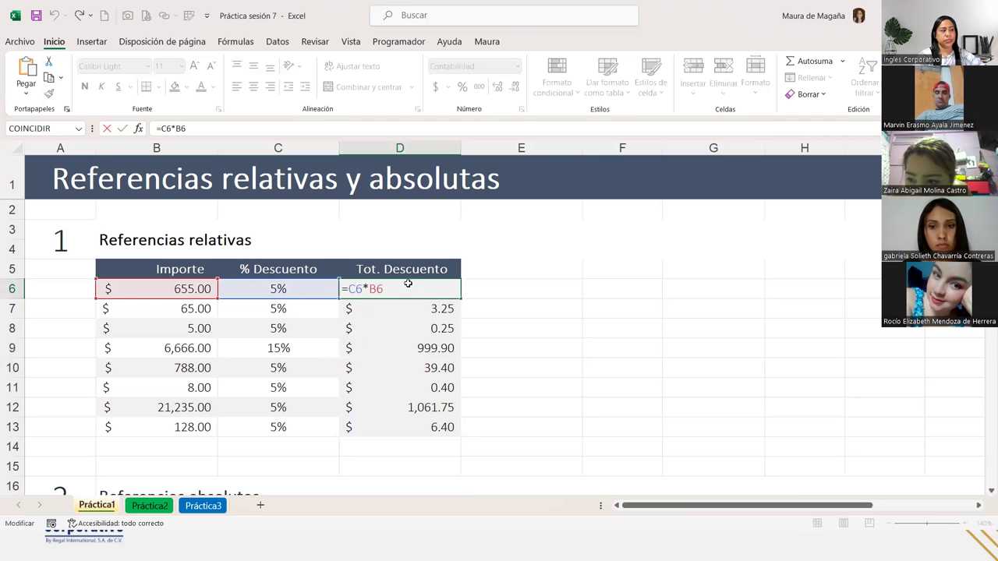
pyautogui.press('Return')
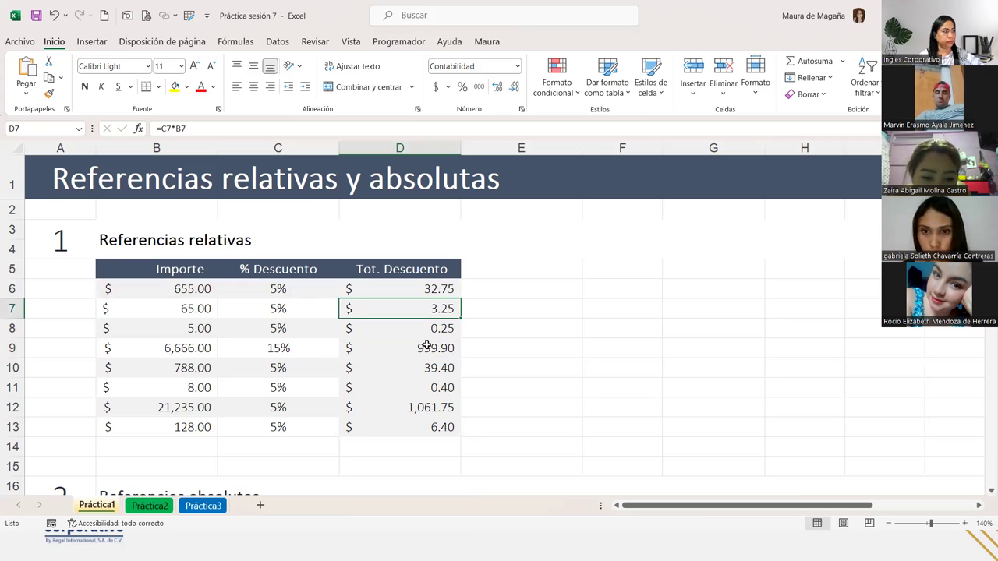
# - Enter 6,500 in B9 and 15% in C12, recalculating totals to 975.00 and 3,185.25
pyautogui.click(180, 349)
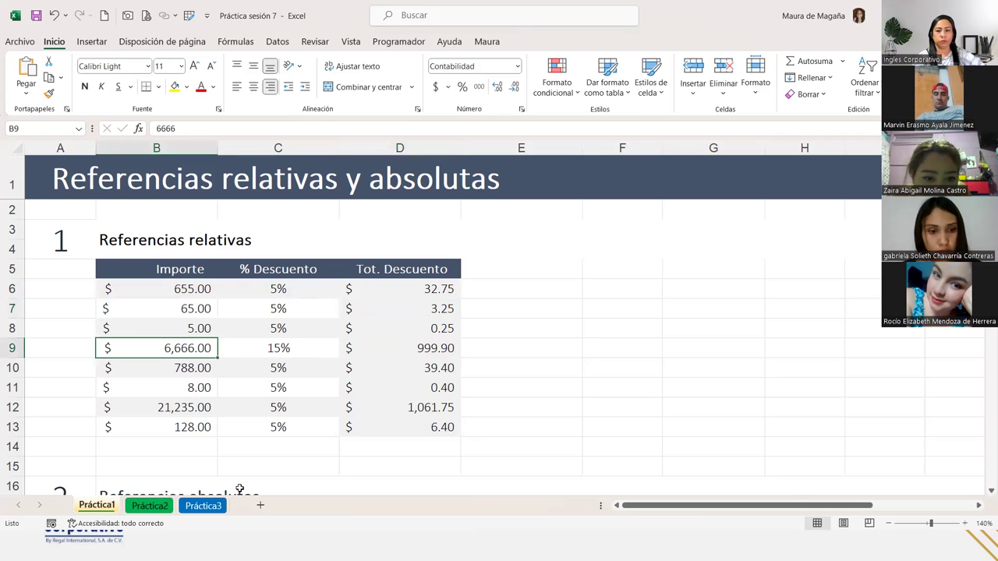
pyautogui.write('6500')
pyautogui.press('Return')
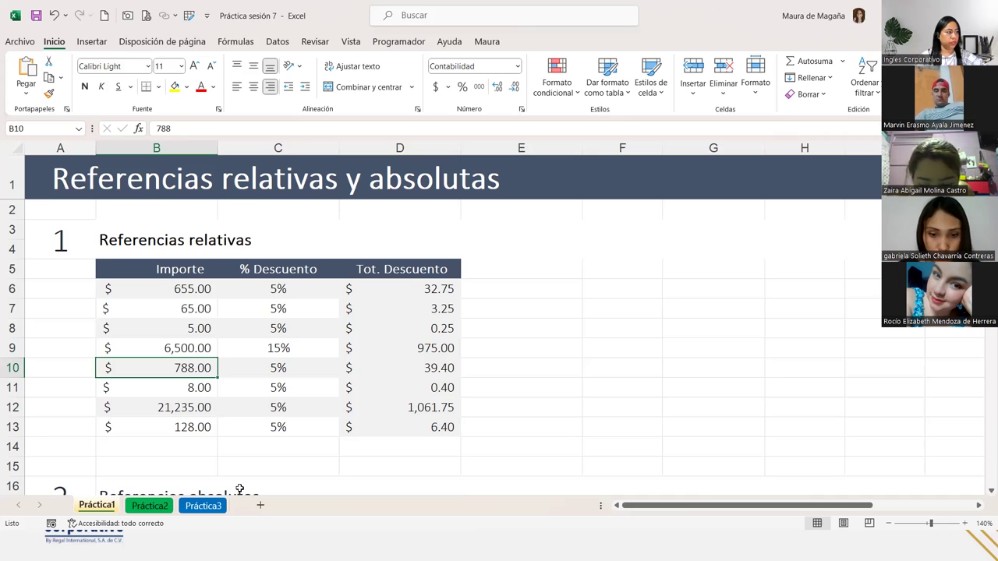
pyautogui.click(254, 410)
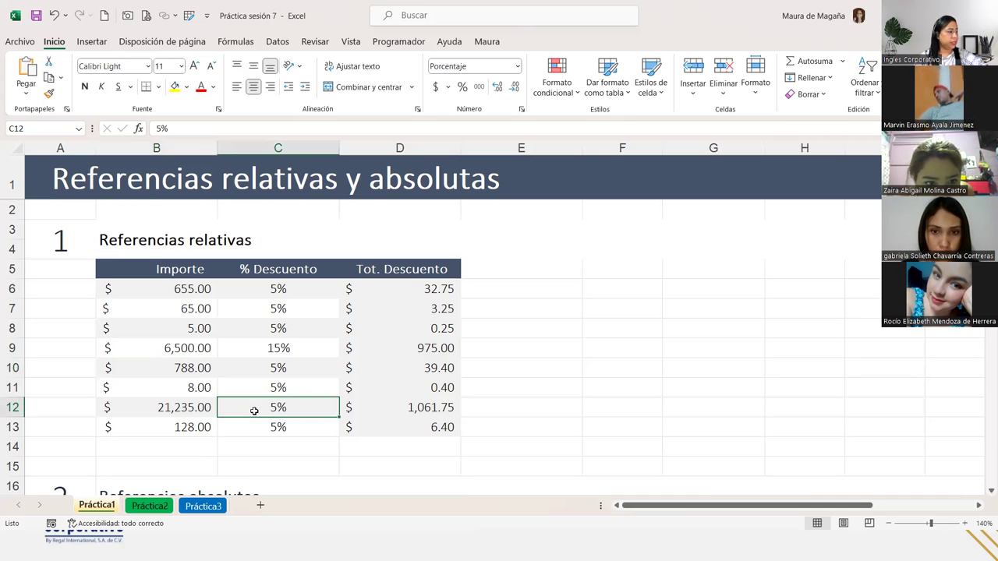
pyautogui.write('15')
pyautogui.press('Return')
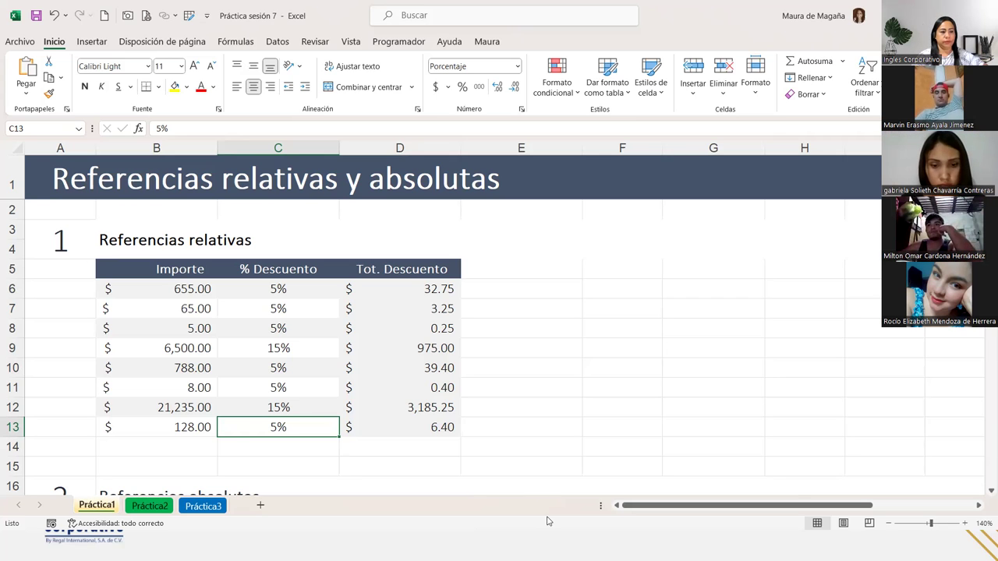
# - Scroll down to rows 16–30 and select D19 in the Referencias absolutas table
pyautogui.click(985, 492)
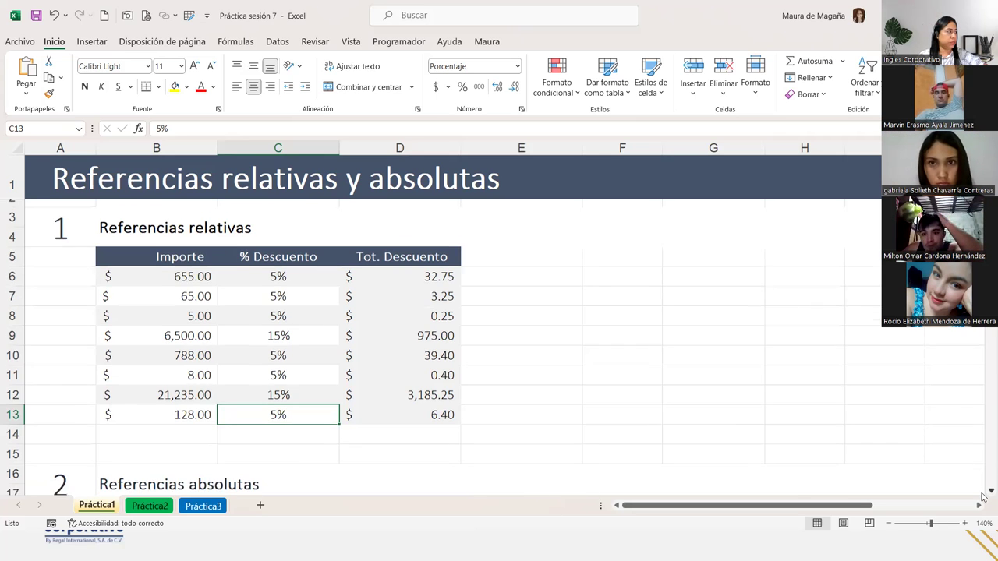
pyautogui.click(985, 493)
pyautogui.click(985, 492)
pyautogui.click(985, 493)
pyautogui.click(985, 492)
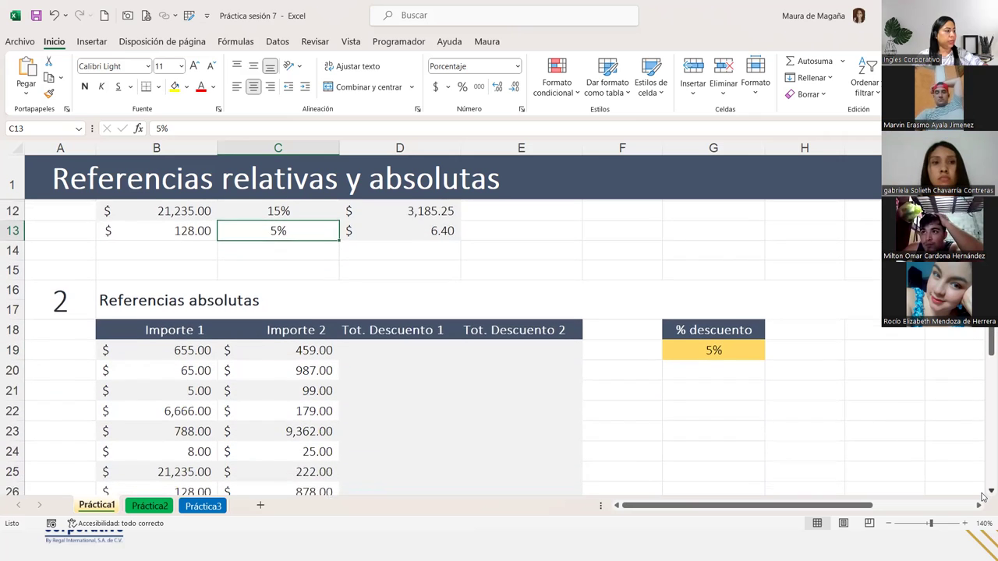
pyautogui.click(985, 493)
pyautogui.click(985, 493)
pyautogui.click(985, 493)
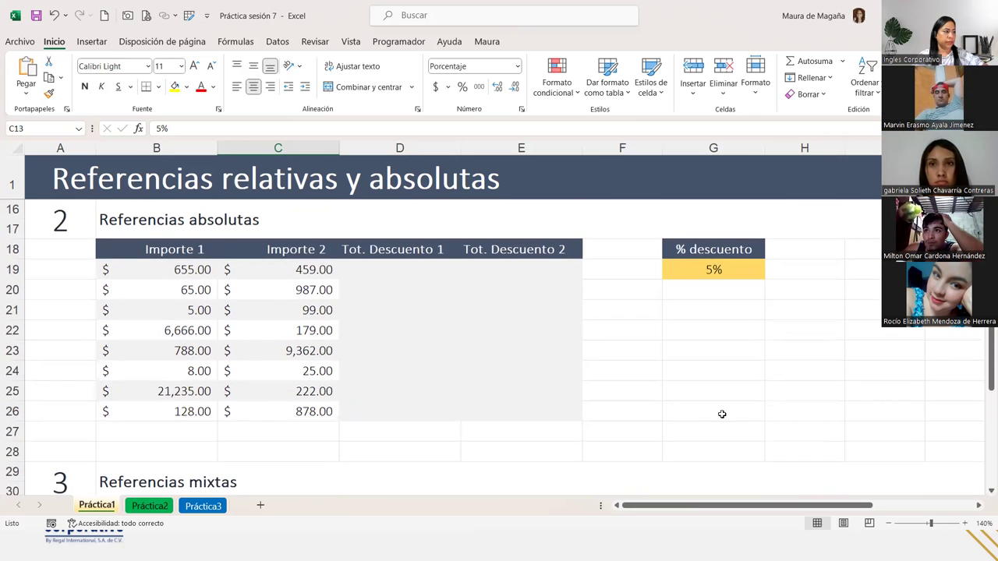
pyautogui.click(372, 275)
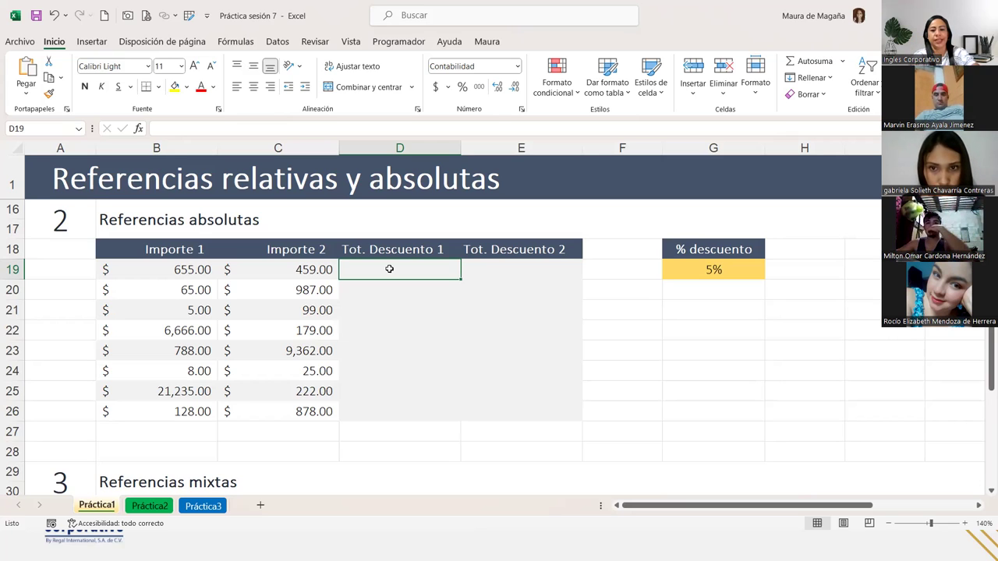
# - Enter =B19*$G$19 in D19 so Tot. Descuento 1 shows $32.75
pyautogui.write('=')
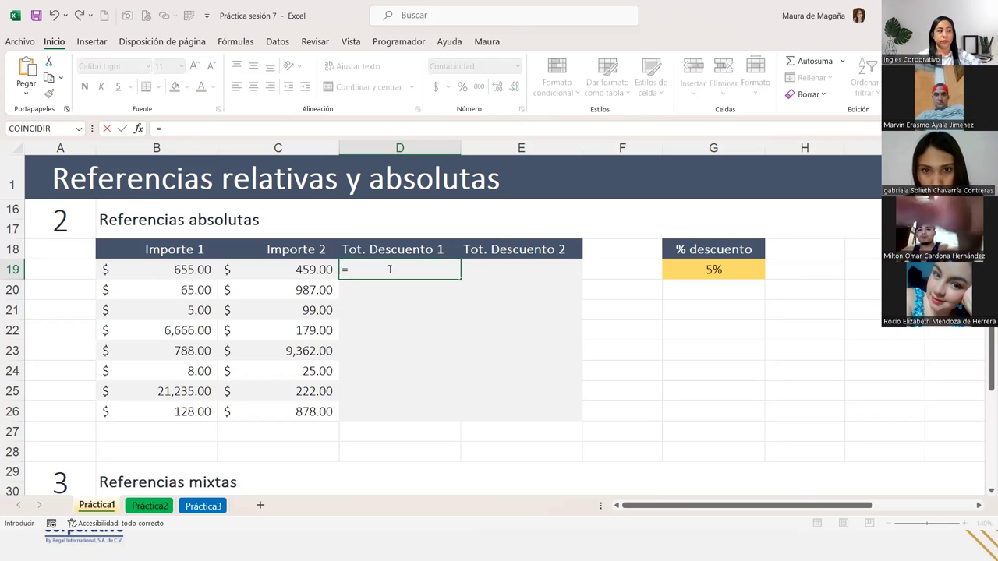
pyautogui.click(205, 270)
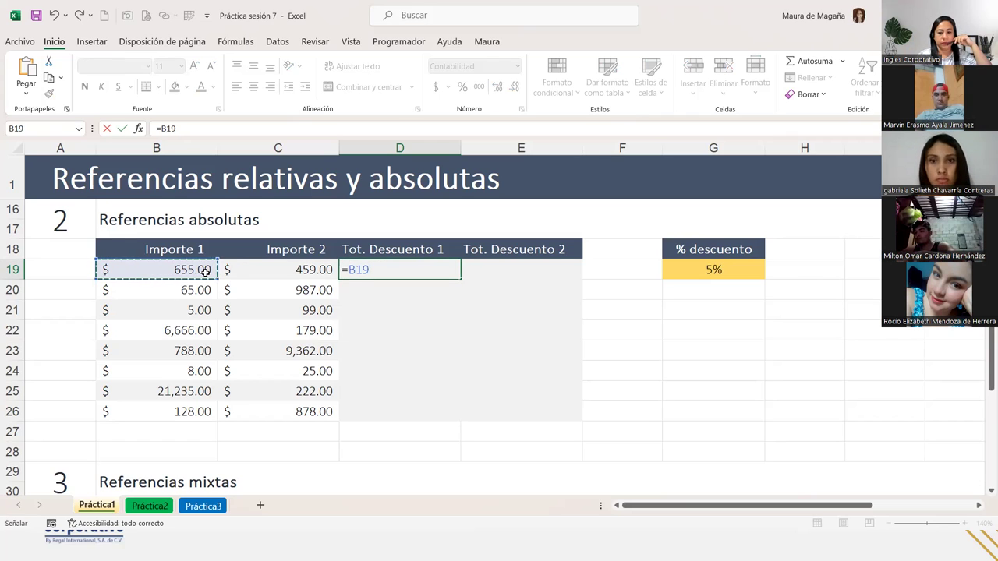
pyautogui.write('*')
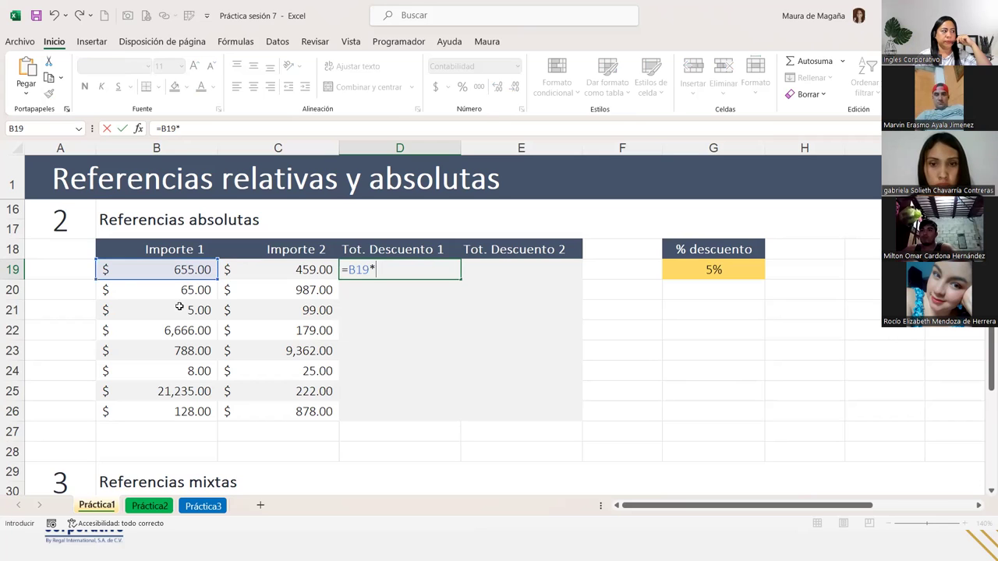
pyautogui.click(700, 268)
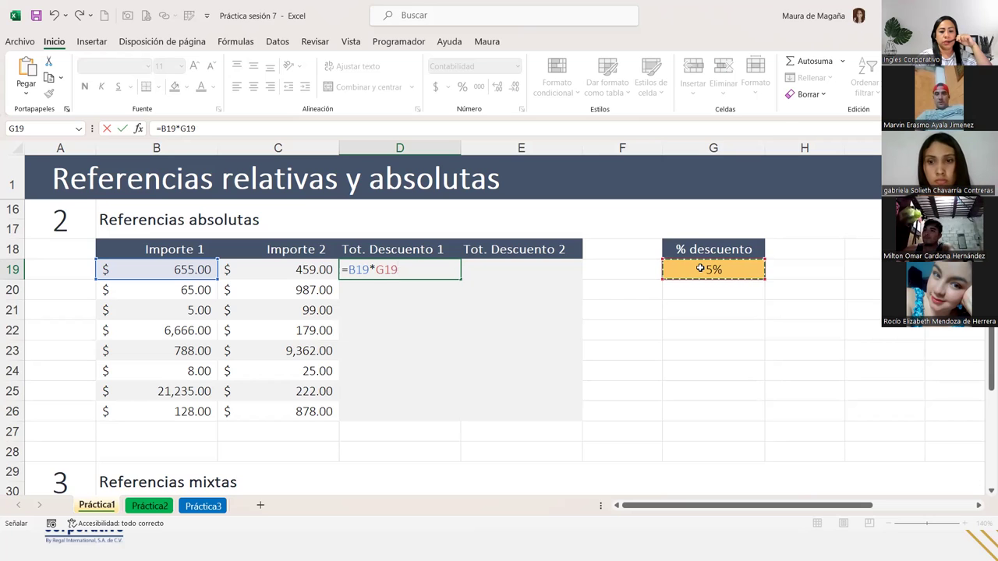
pyautogui.press('F4')
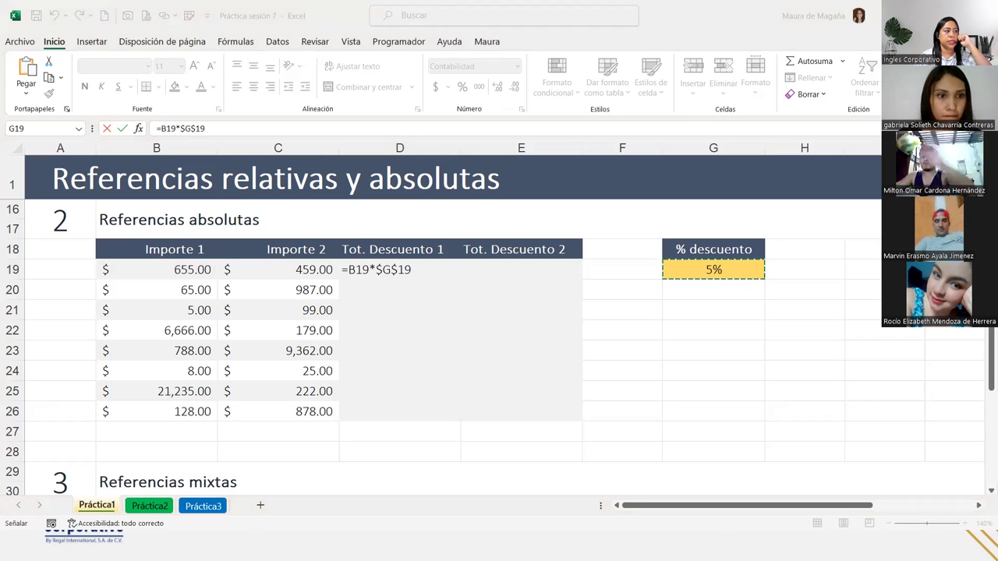
pyautogui.click(420, 269)
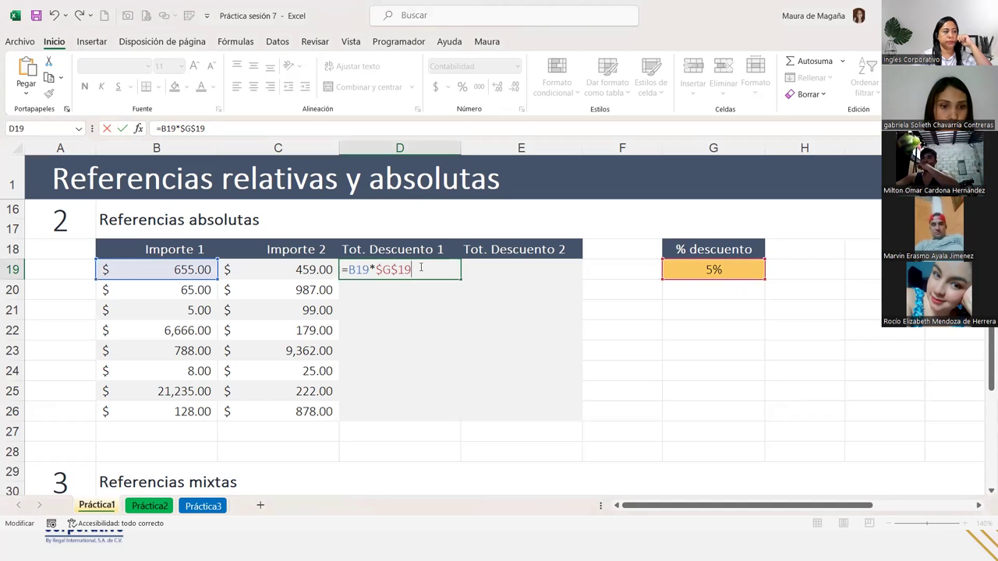
pyautogui.press('Return')
pyautogui.click(416, 267)
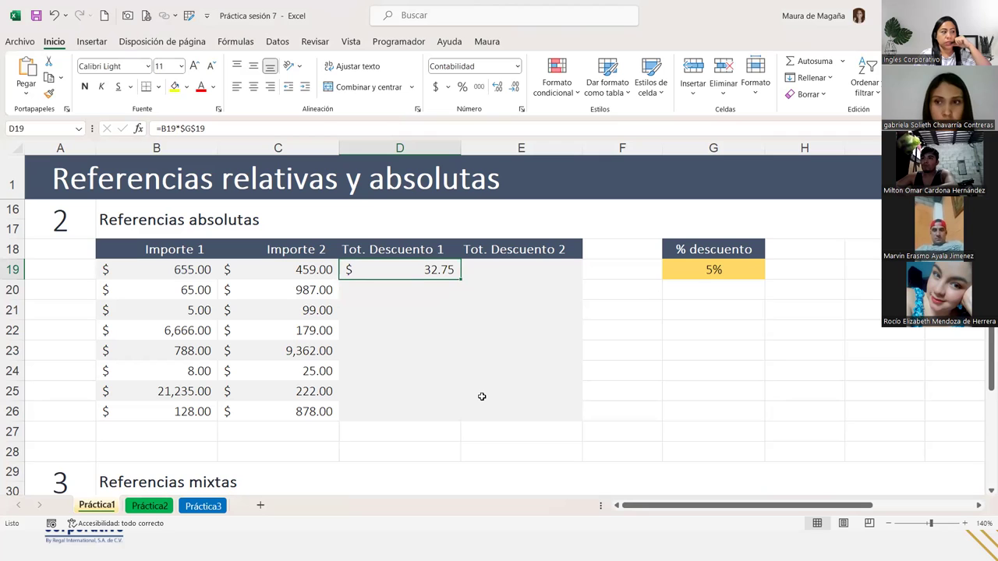
# - Copy the D19 formula down through D26 and check the copied formulas
pyautogui.doubleClick(462, 278)
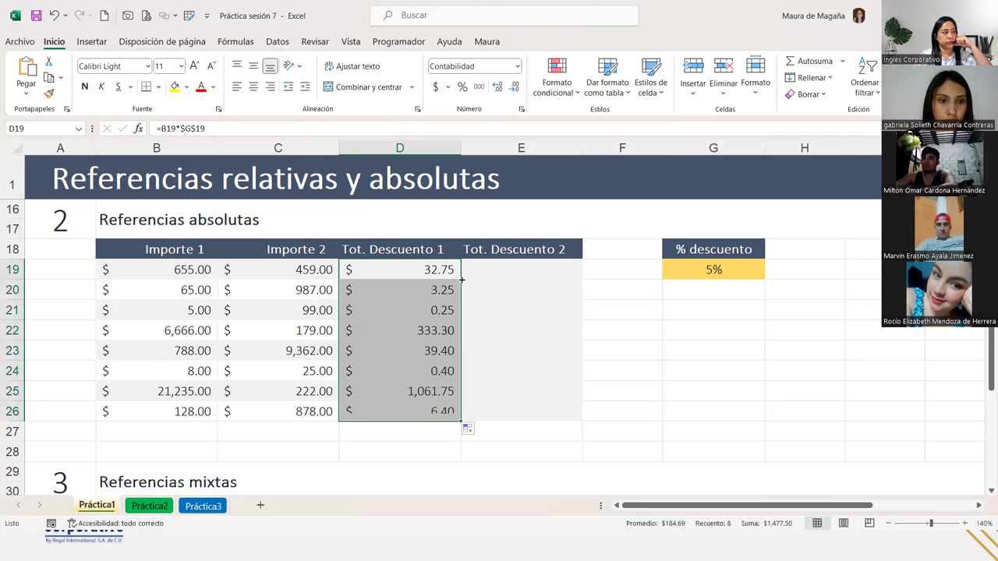
pyautogui.click(420, 312)
pyautogui.click(419, 337)
pyautogui.click(427, 366)
pyautogui.click(426, 385)
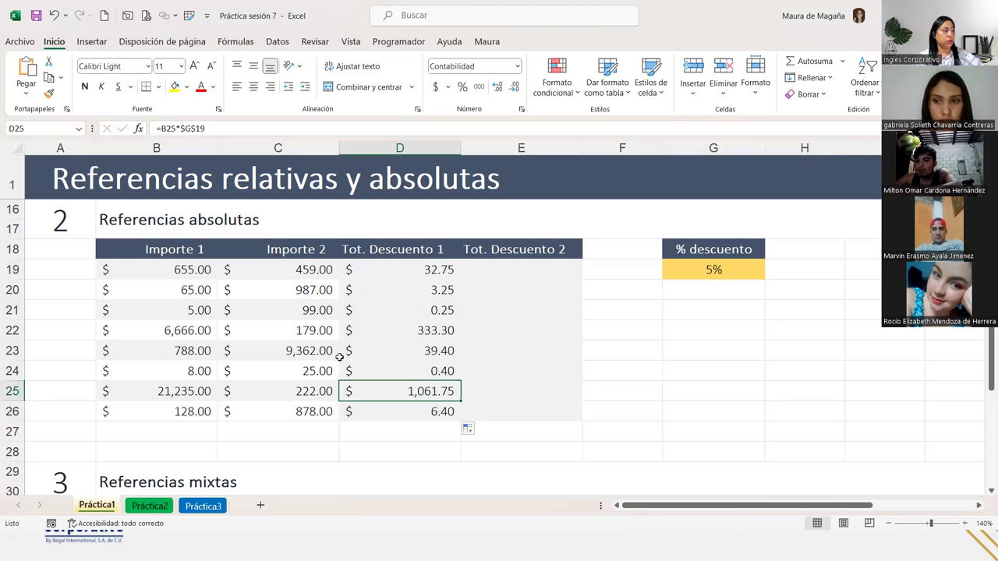
# - Change the B22 Importe 1 to 6,500 and select the results D19:D26
pyautogui.click(184, 330)
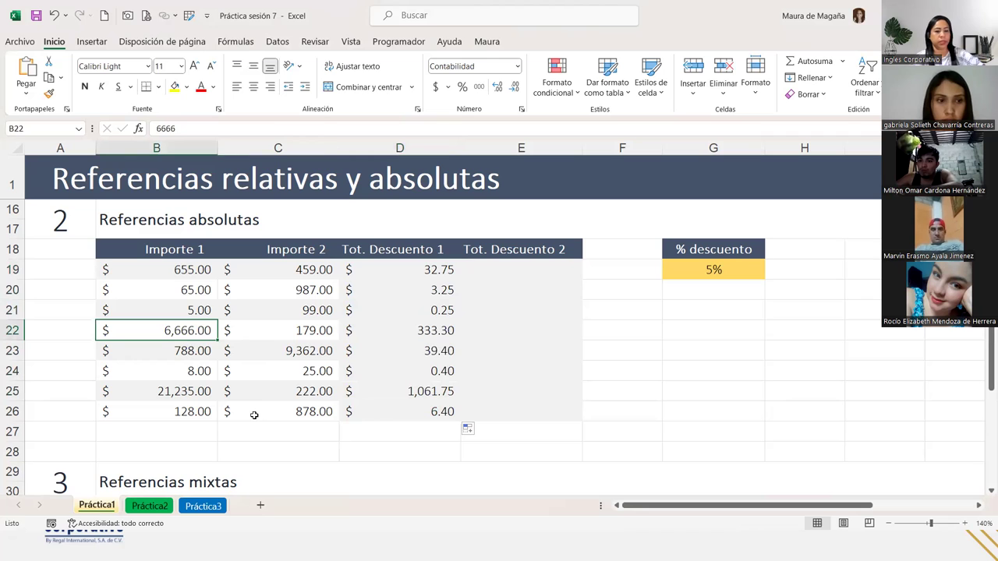
pyautogui.write('6,500')
pyautogui.press('Return')
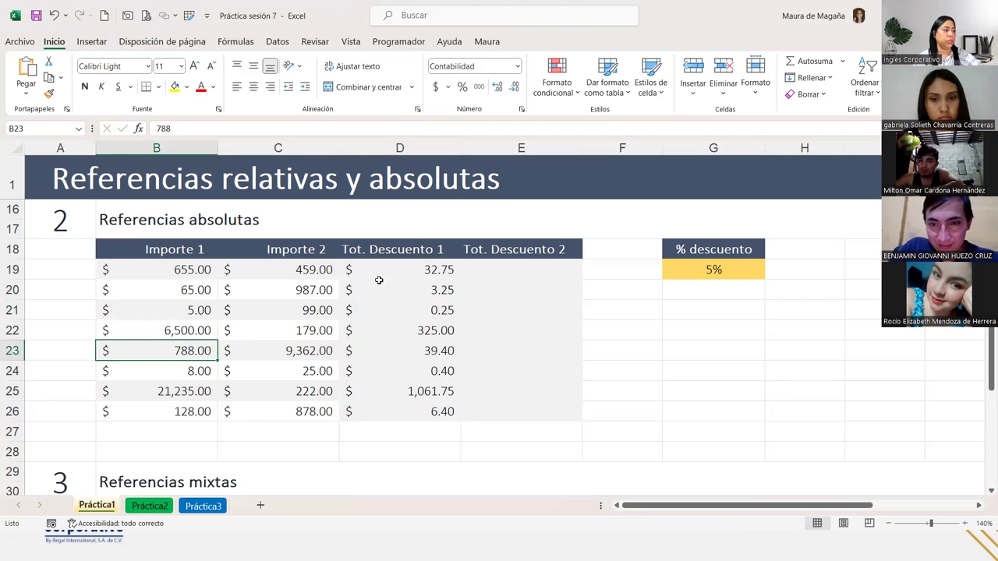
pyautogui.moveTo(400, 264); pyautogui.dragTo(419, 402)
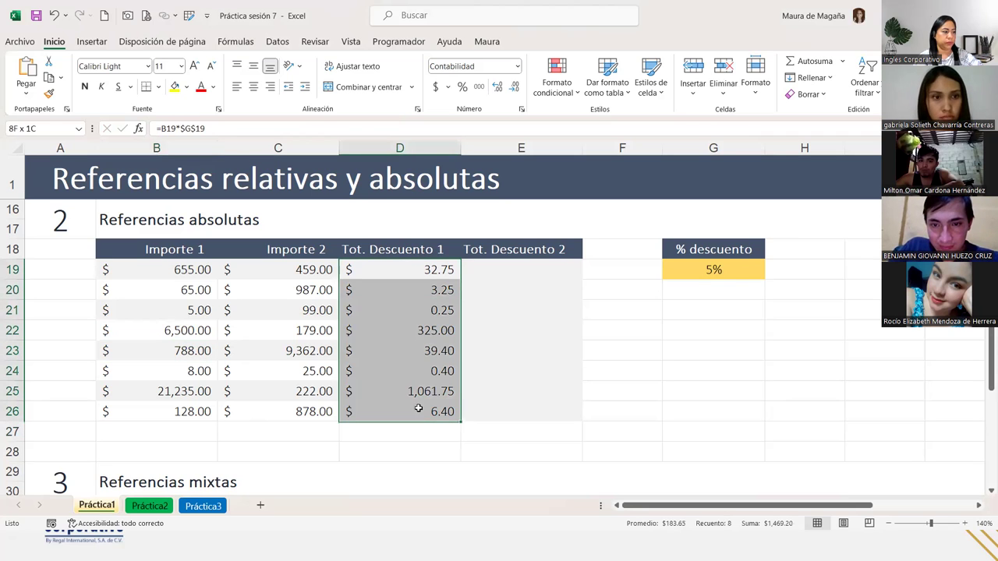
# - Clear D19:D26 and re-enter =B19*$G$19 in D19
pyautogui.press('Delete')
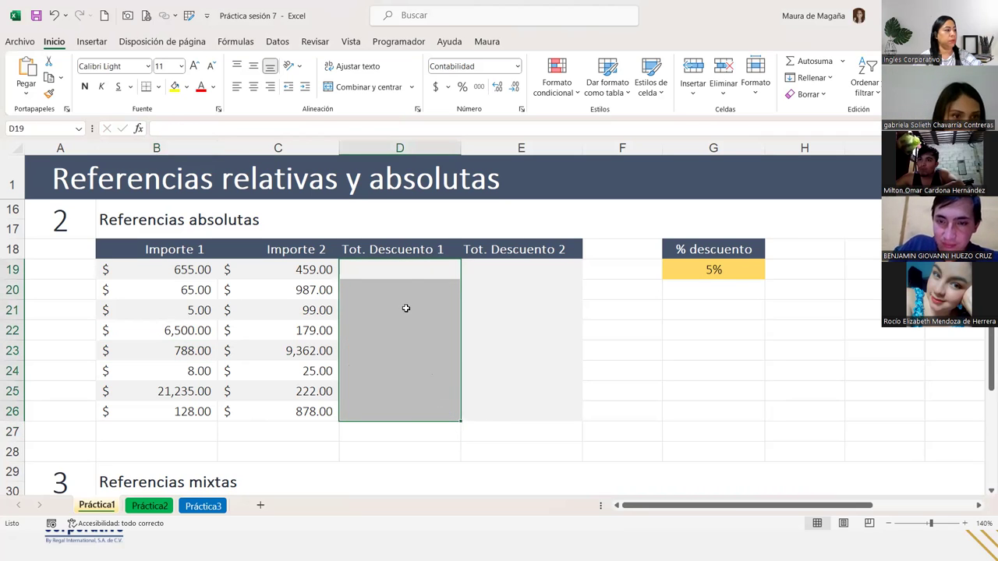
pyautogui.click(416, 269)
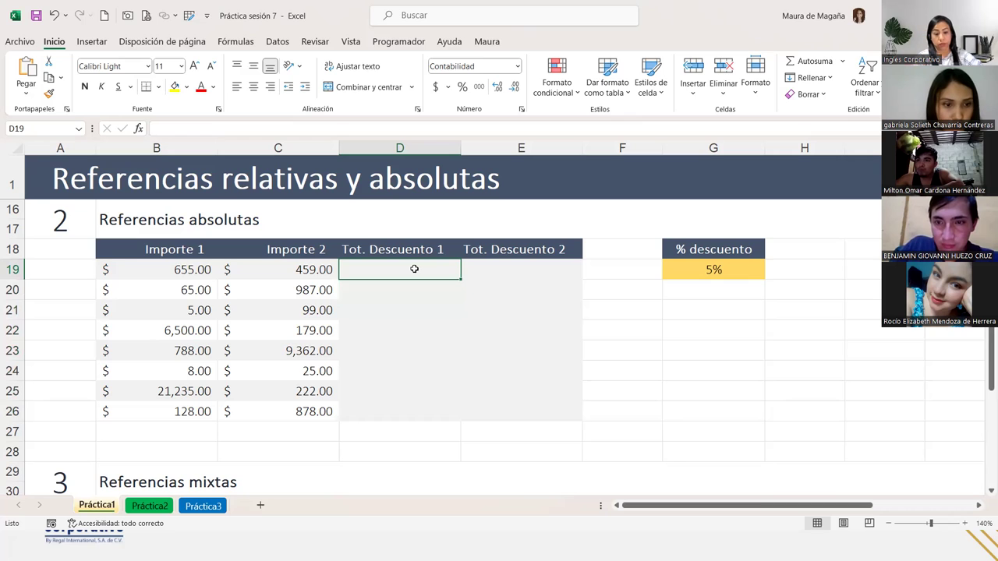
pyautogui.write('=')
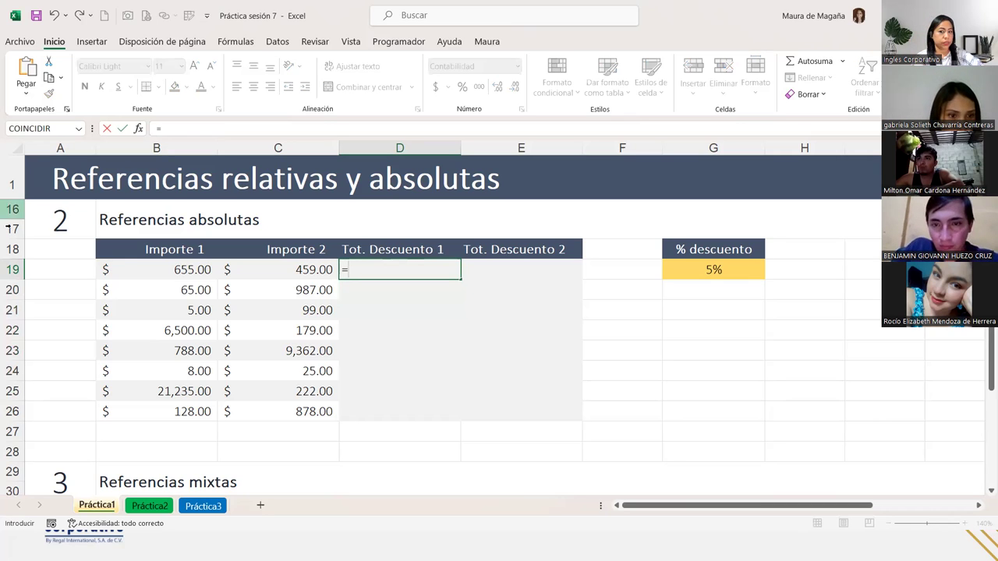
pyautogui.click(161, 270)
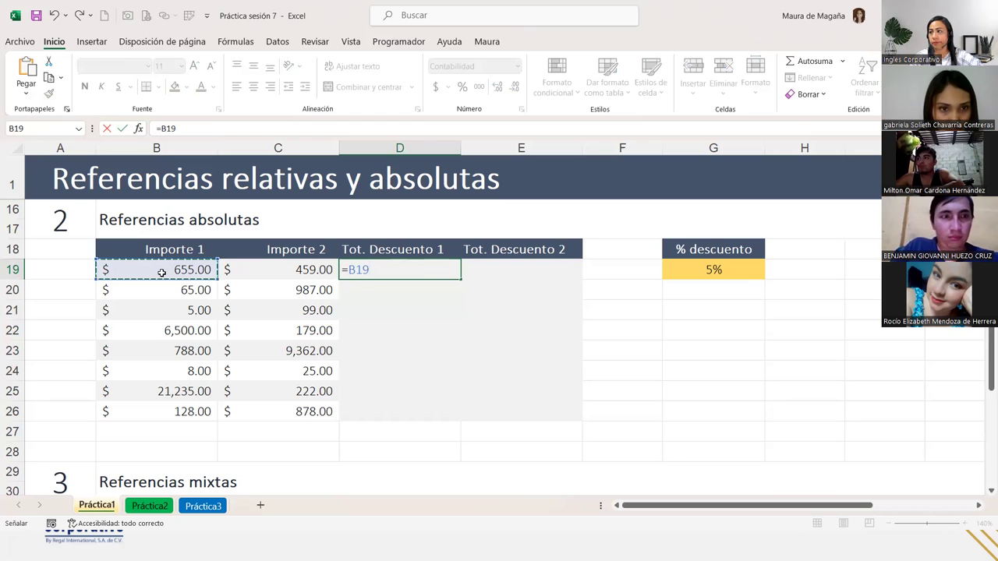
pyautogui.write('*')
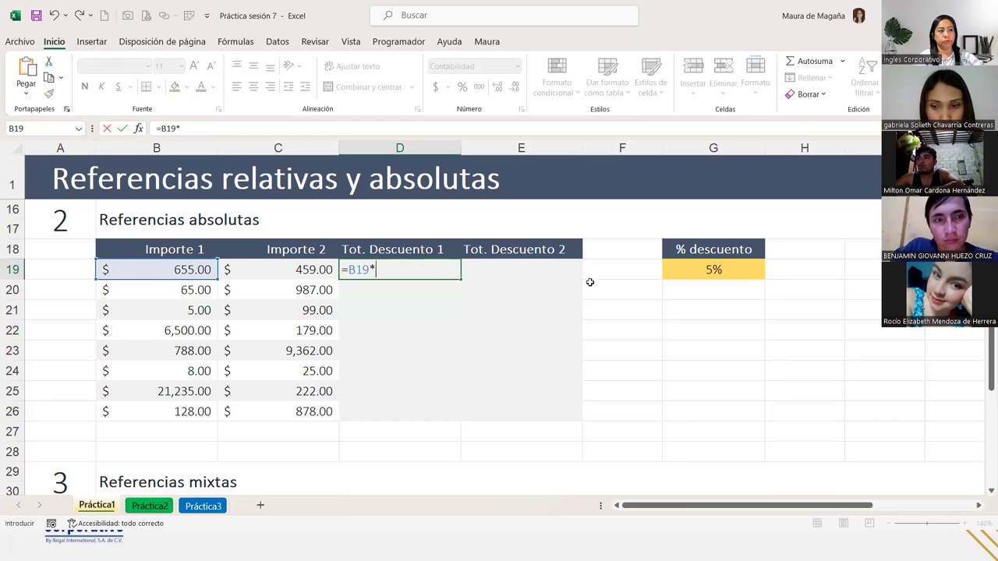
pyautogui.click(712, 268)
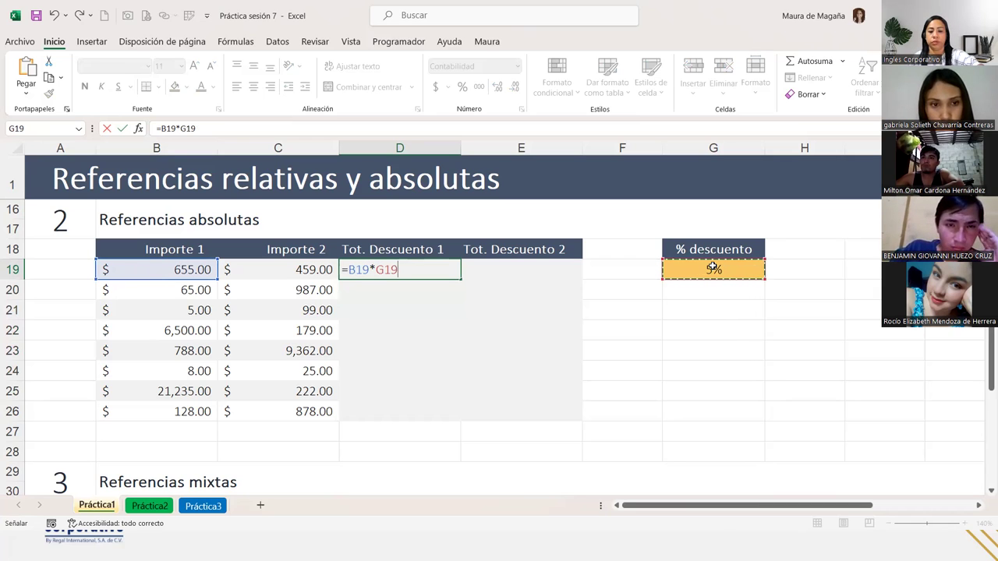
pyautogui.press('F4')
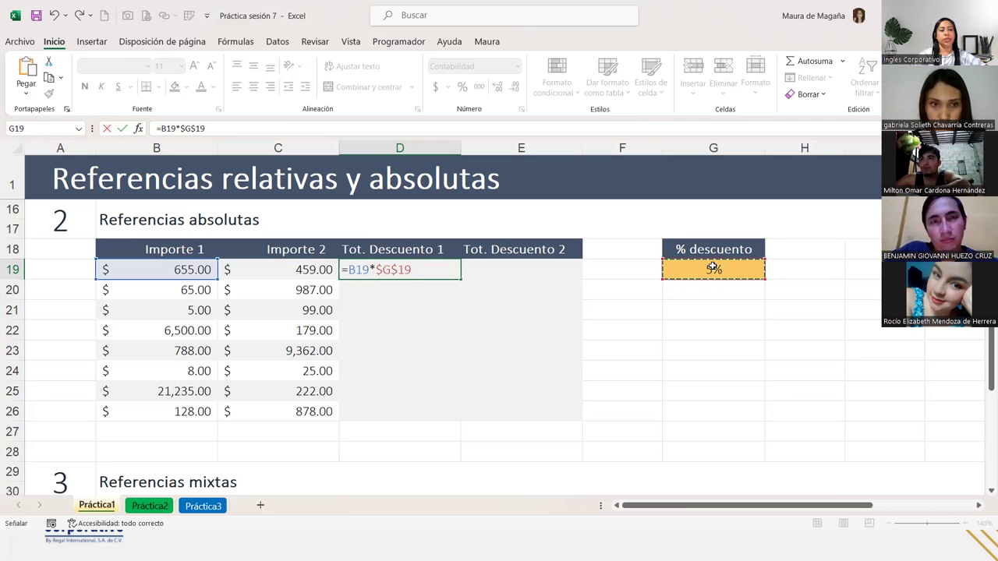
pyautogui.press('Return')
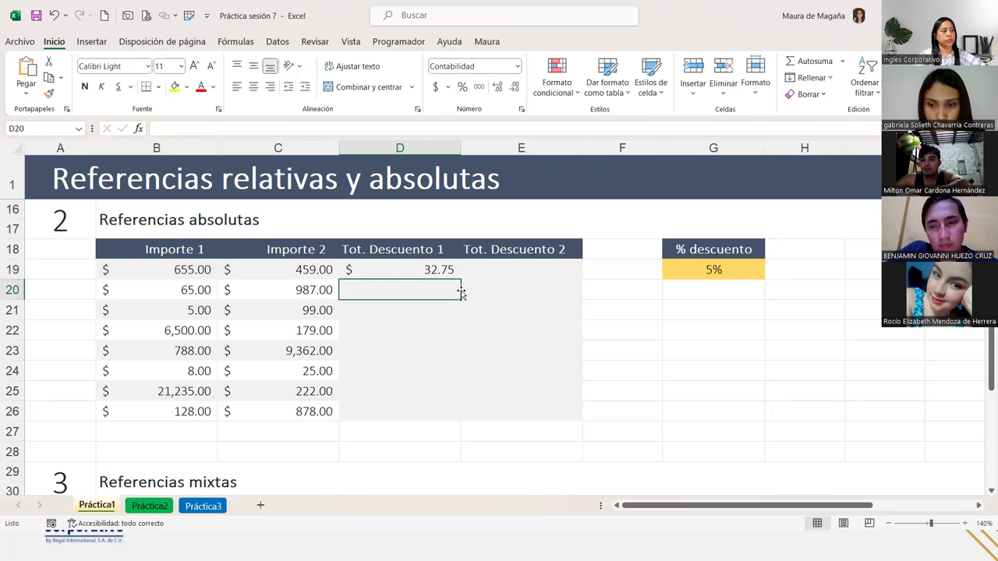
# - Fill the D19 formula down through D26, giving $325.00 for 6,500
pyautogui.click(452, 270)
pyautogui.doubleClick(461, 280)
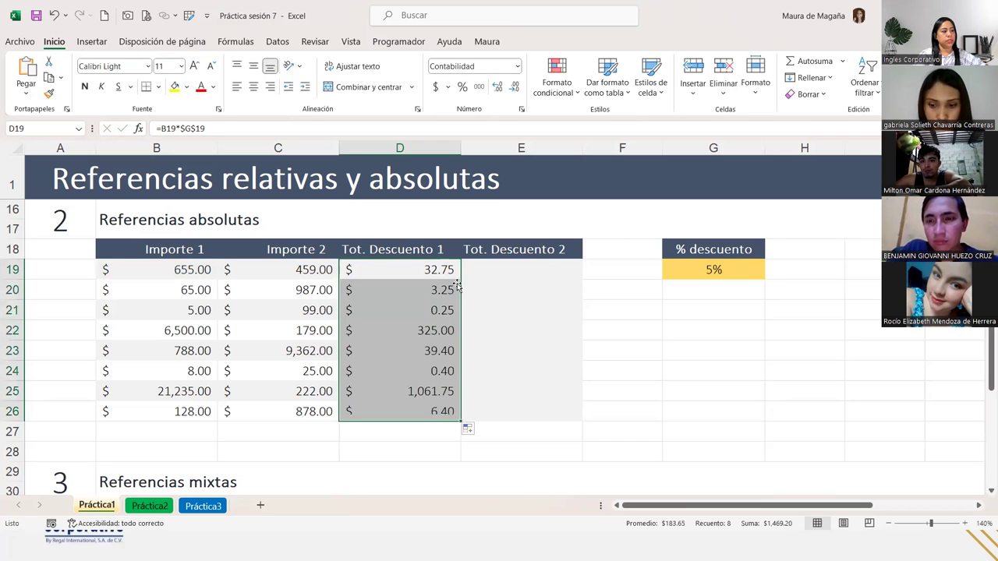
pyautogui.click(516, 265)
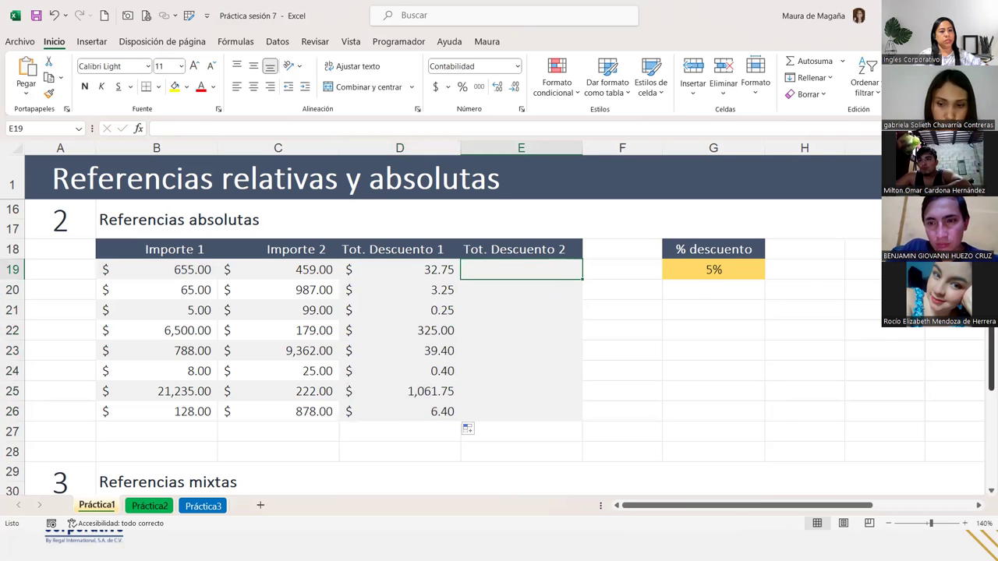
pyautogui.scroll(4, 499, 343)
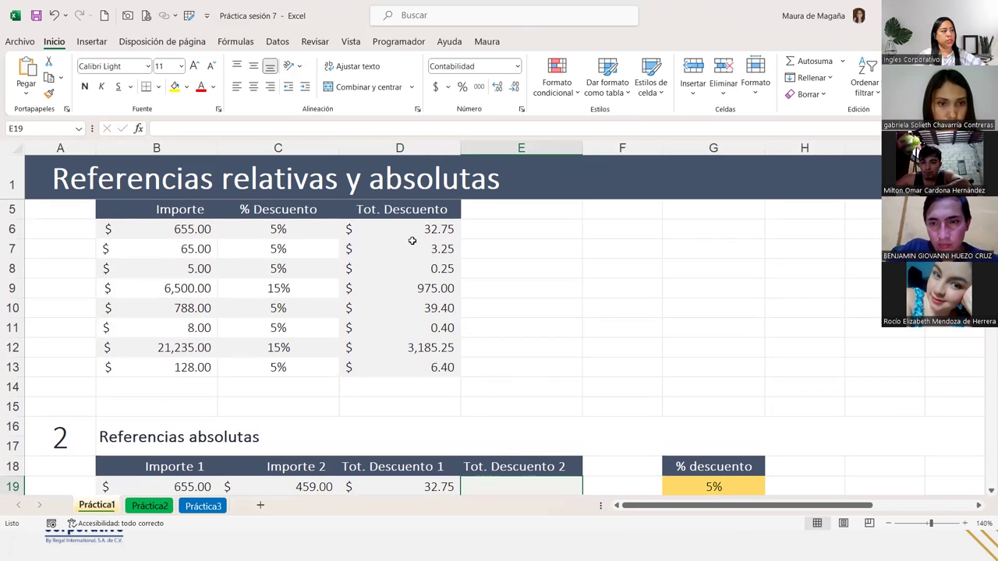
pyautogui.click(418, 229)
pyautogui.moveTo(434, 325); pyautogui.dragTo(433, 367)
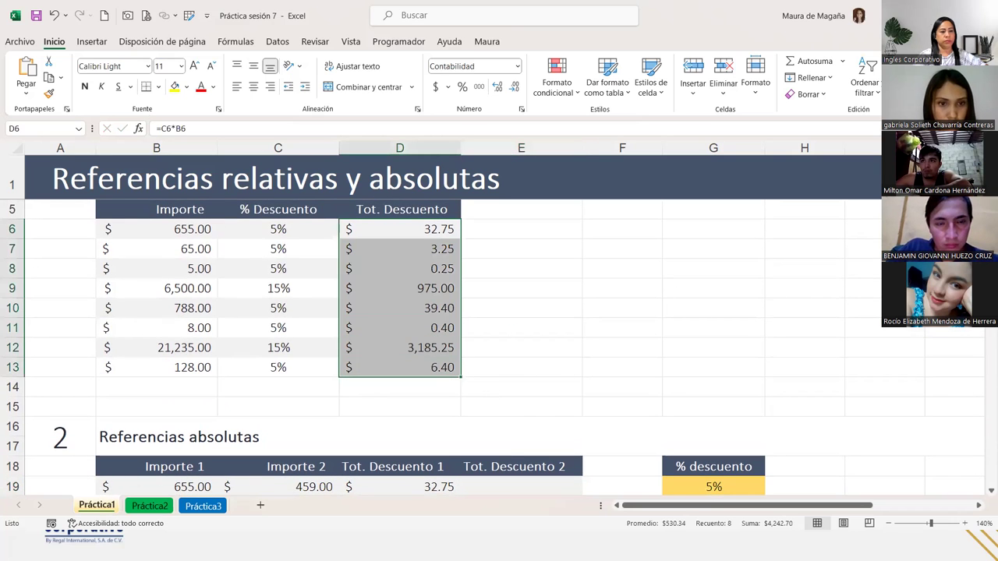
pyautogui.scroll(-1, 405, 317)
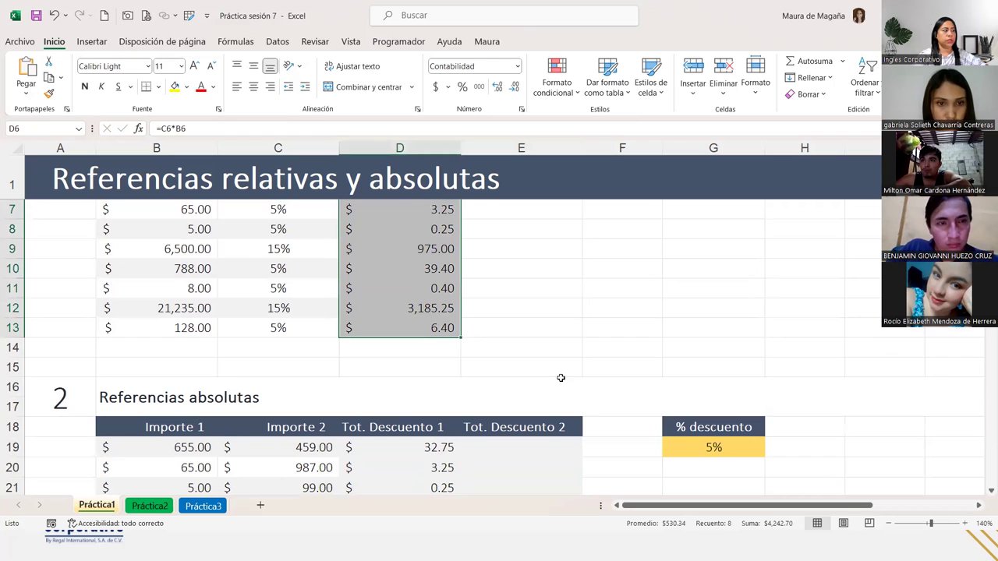
pyautogui.click(405, 321)
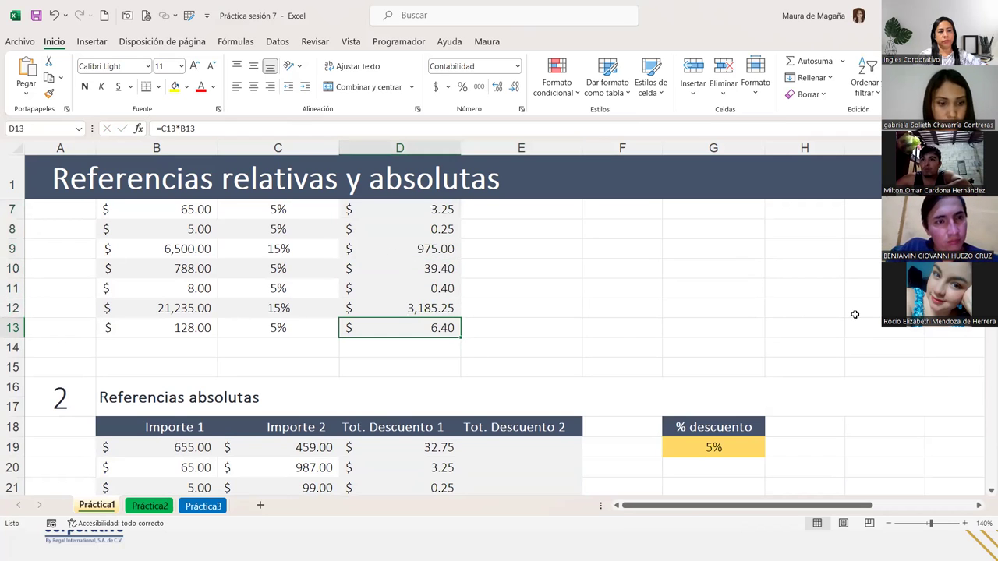
pyautogui.scroll(-4, 855, 312)
pyautogui.scroll(1, 559, 398)
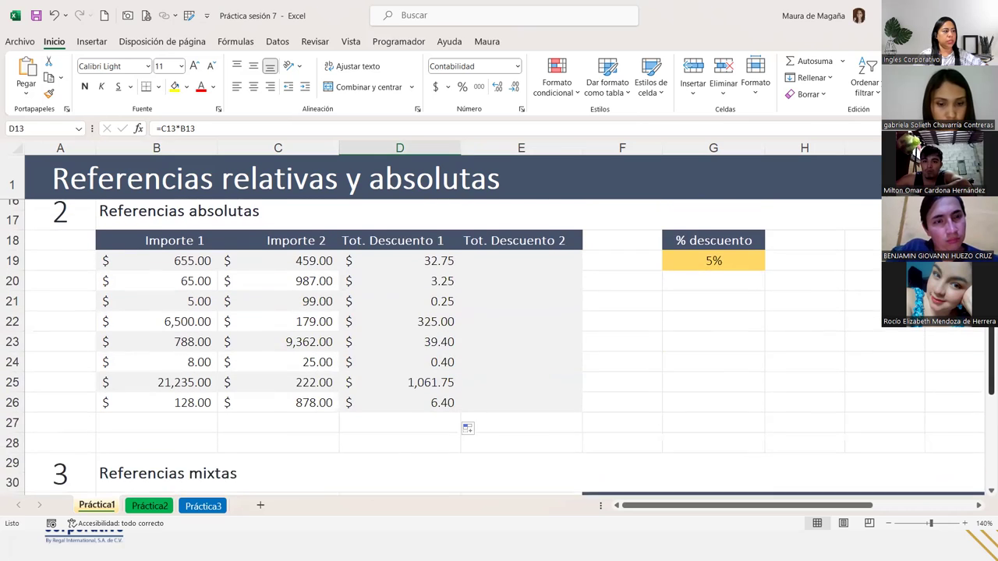
pyautogui.click(430, 272)
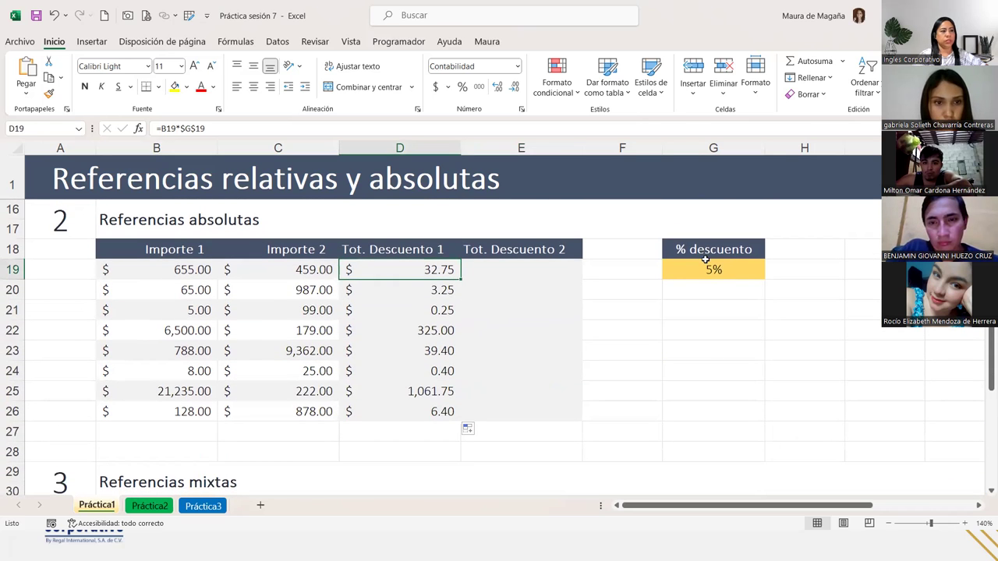
pyautogui.click(706, 266)
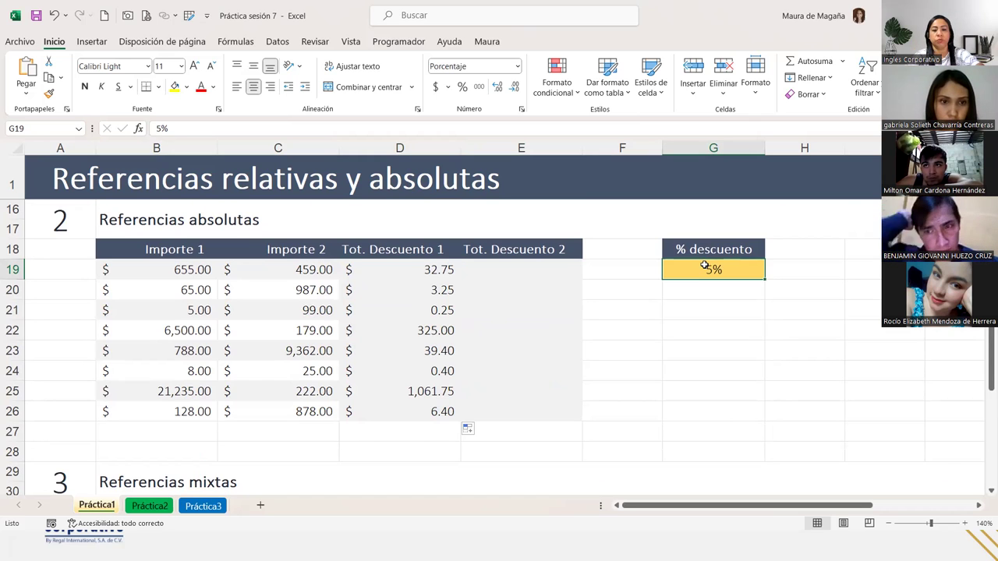
pyautogui.write('15')
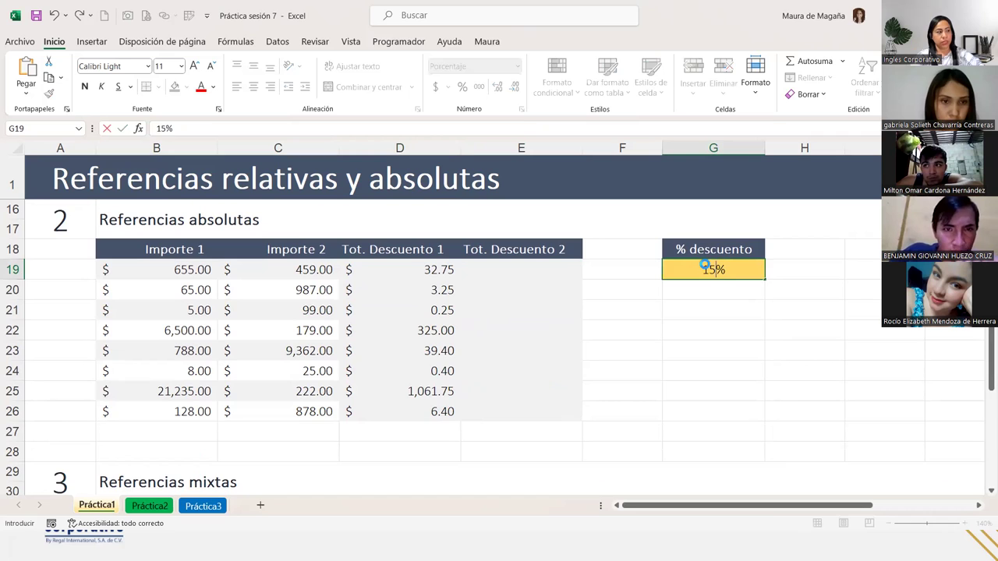
pyautogui.press('Return')
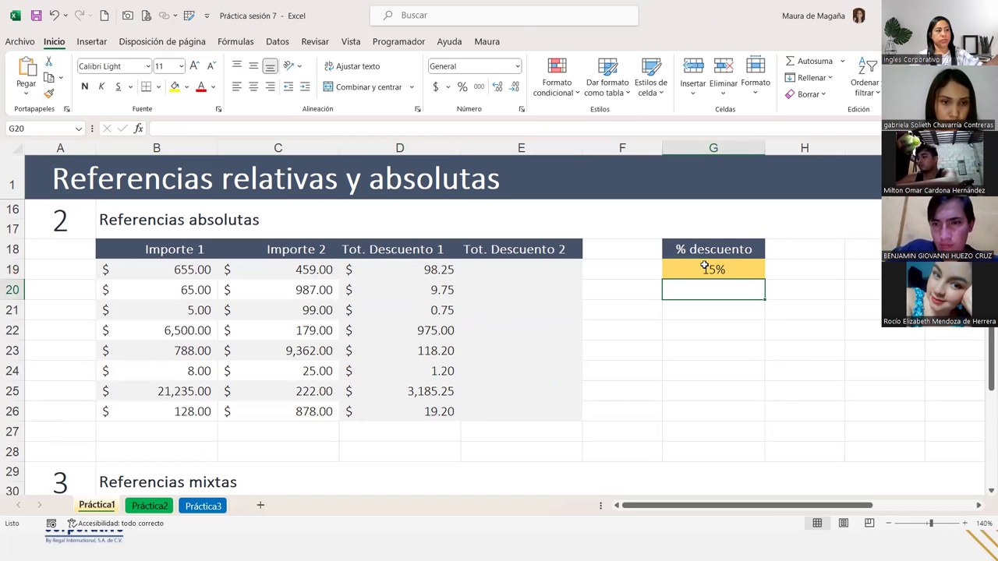
pyautogui.click(704, 266)
pyautogui.write('5')
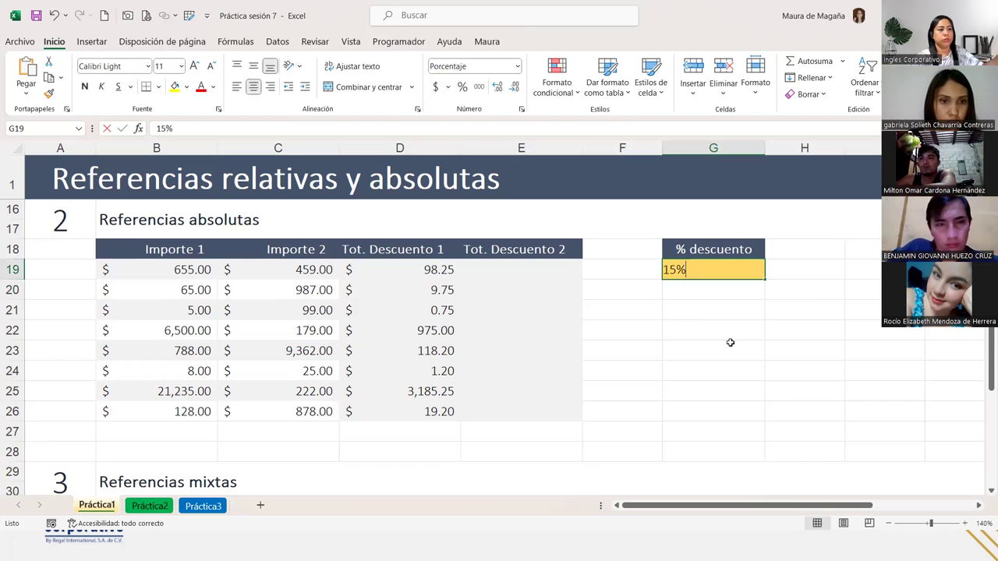
pyautogui.press('Return')
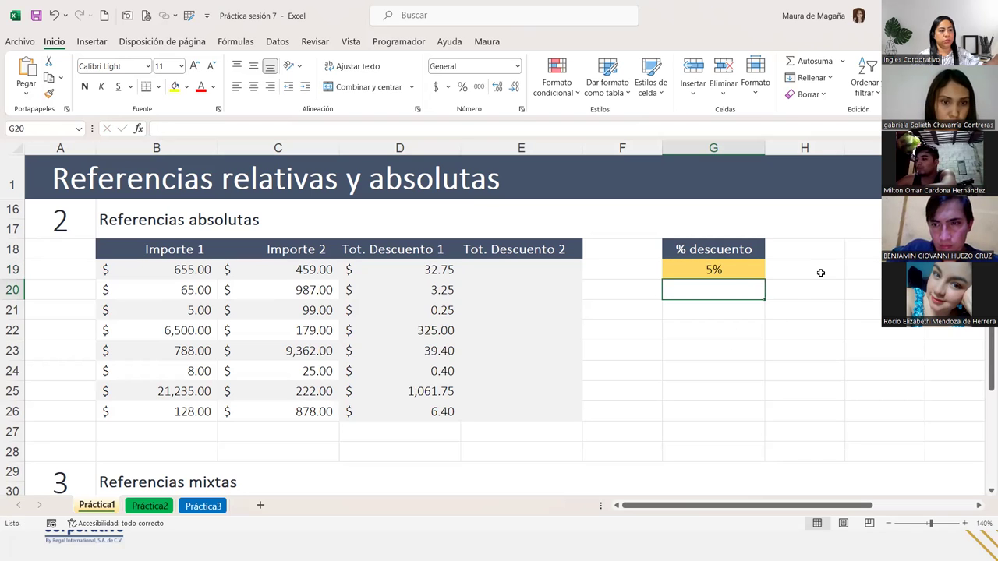
pyautogui.click(731, 271)
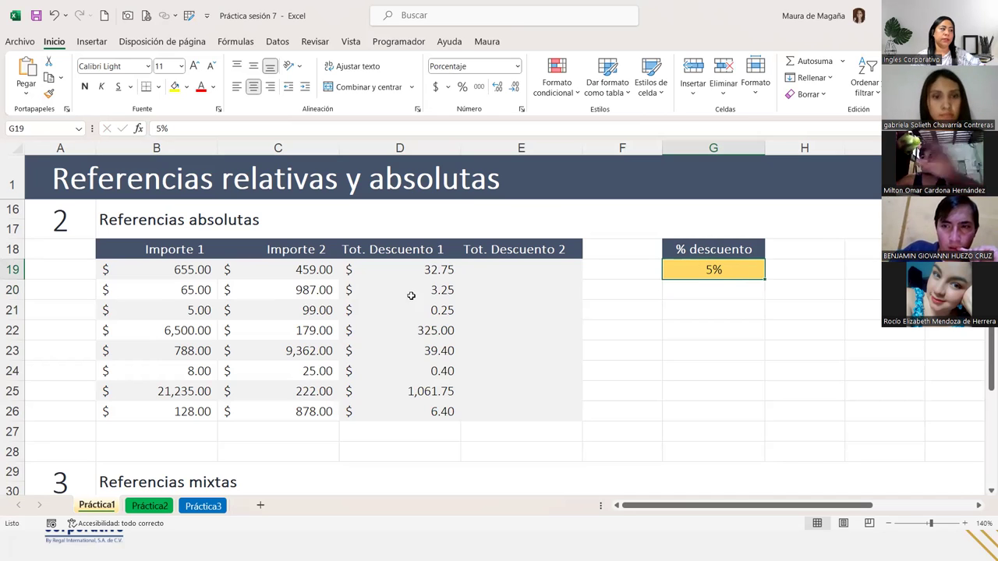
pyautogui.click(533, 270)
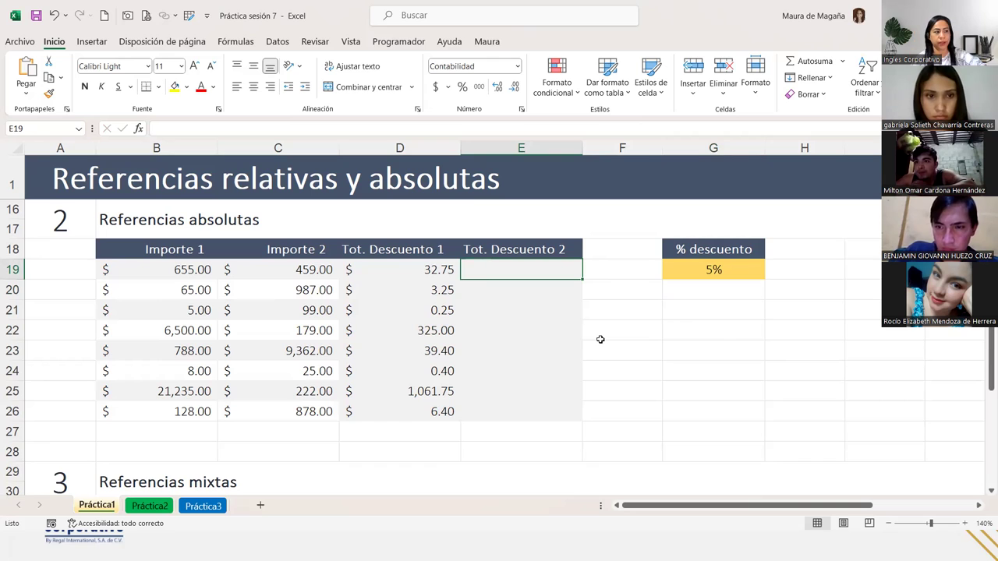
# - Enter =C19*$G$19 in E19 for the 5% Tot. Descuento 2
pyautogui.write('=')
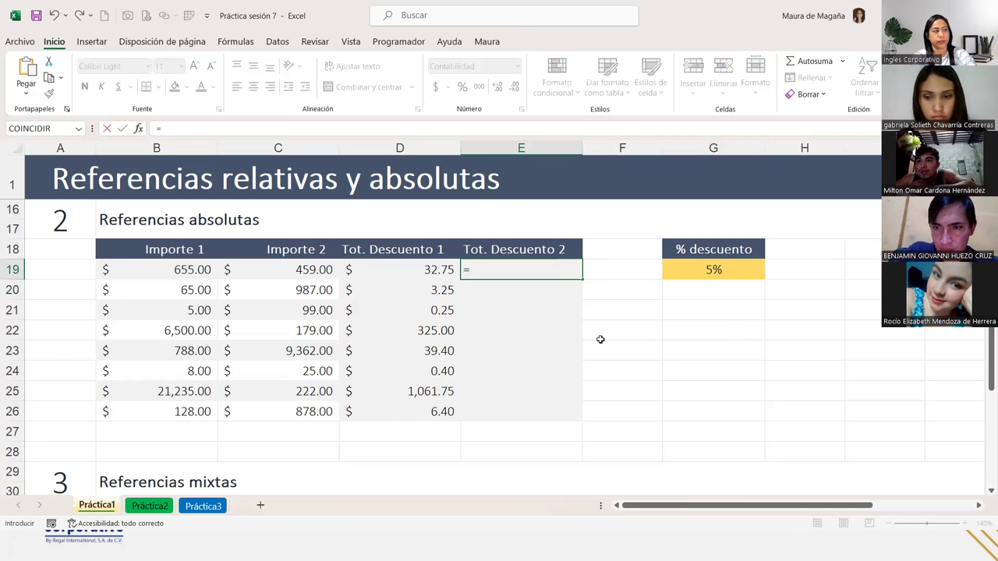
pyautogui.click(299, 269)
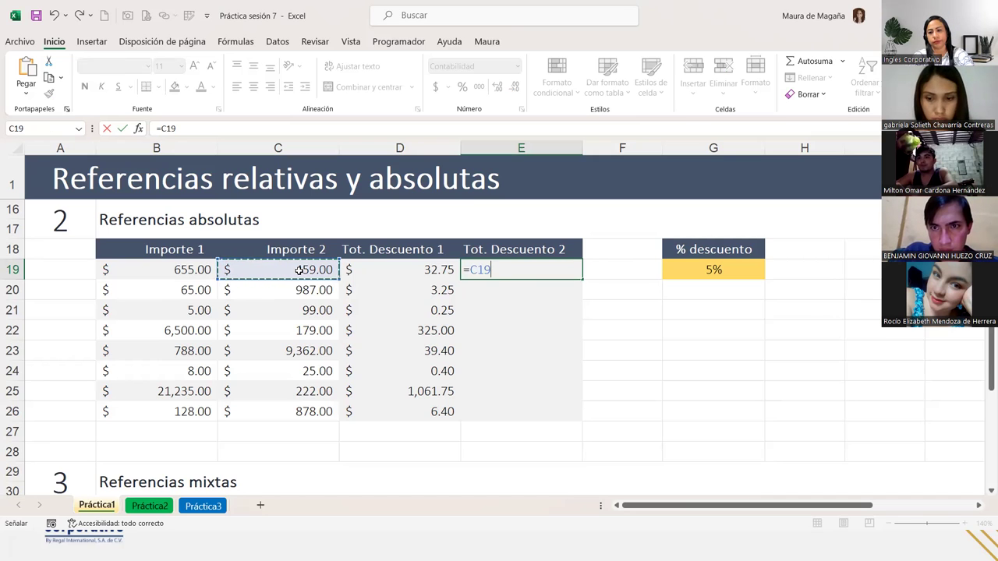
pyautogui.write('*')
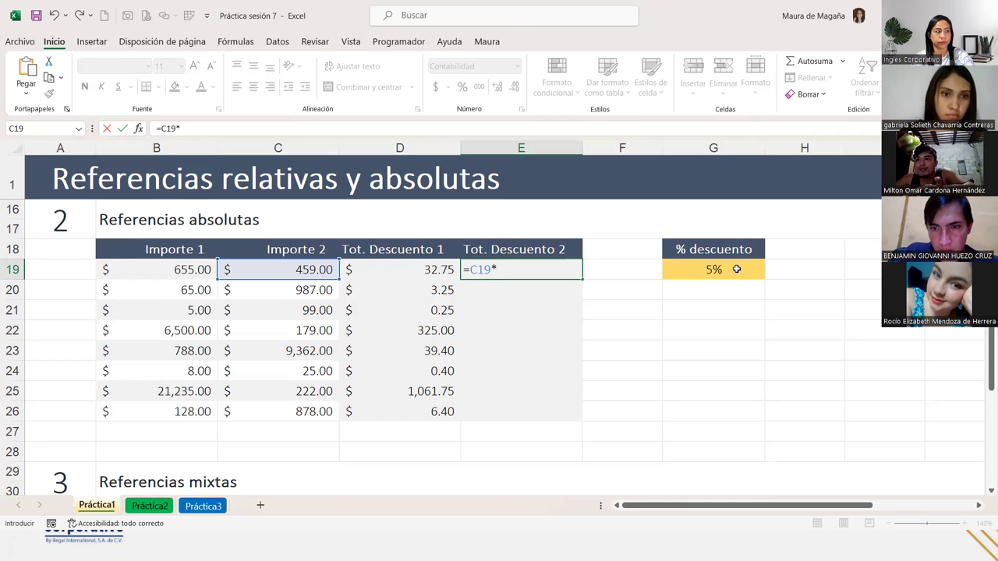
pyautogui.click(735, 269)
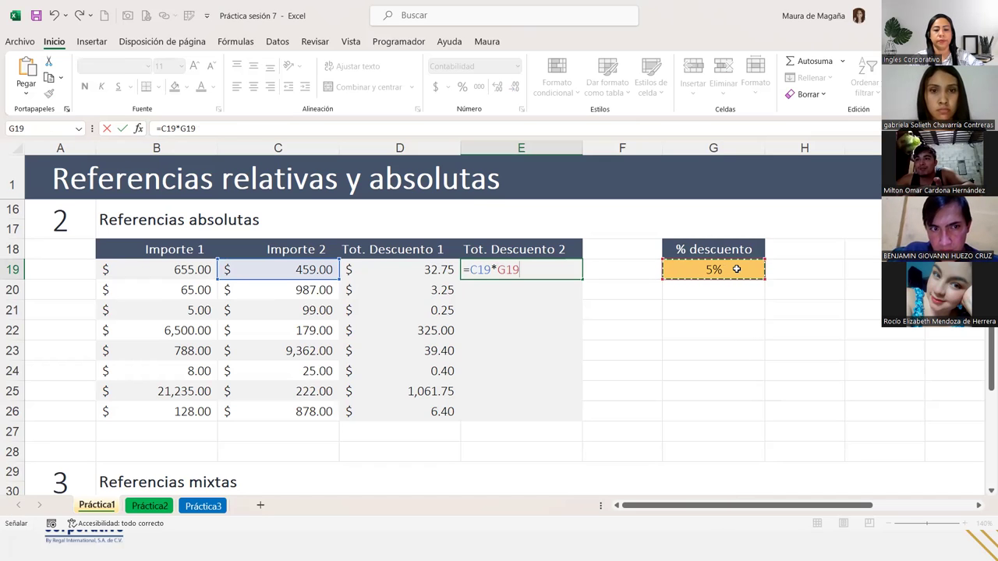
pyautogui.press('F4')
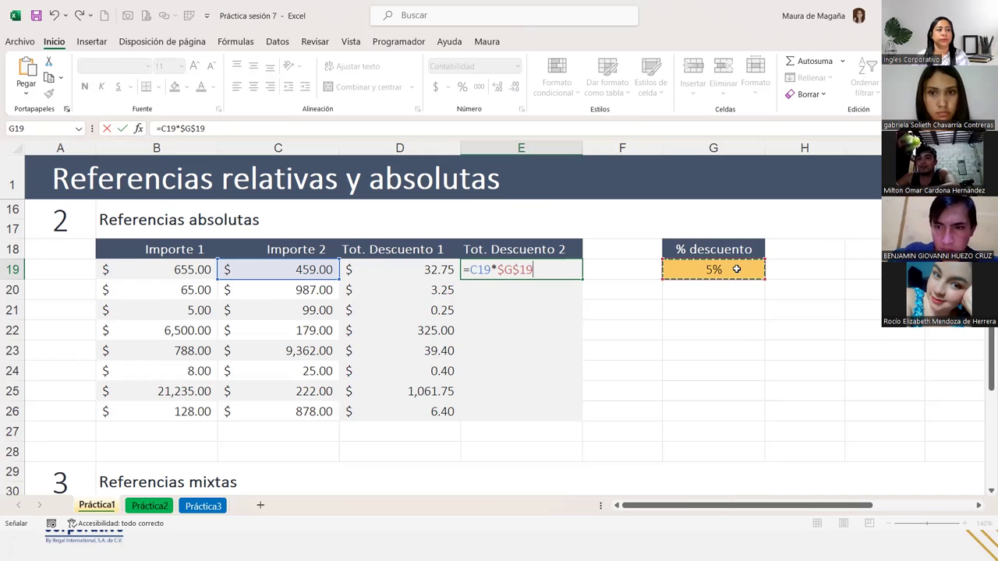
pyautogui.press('Return')
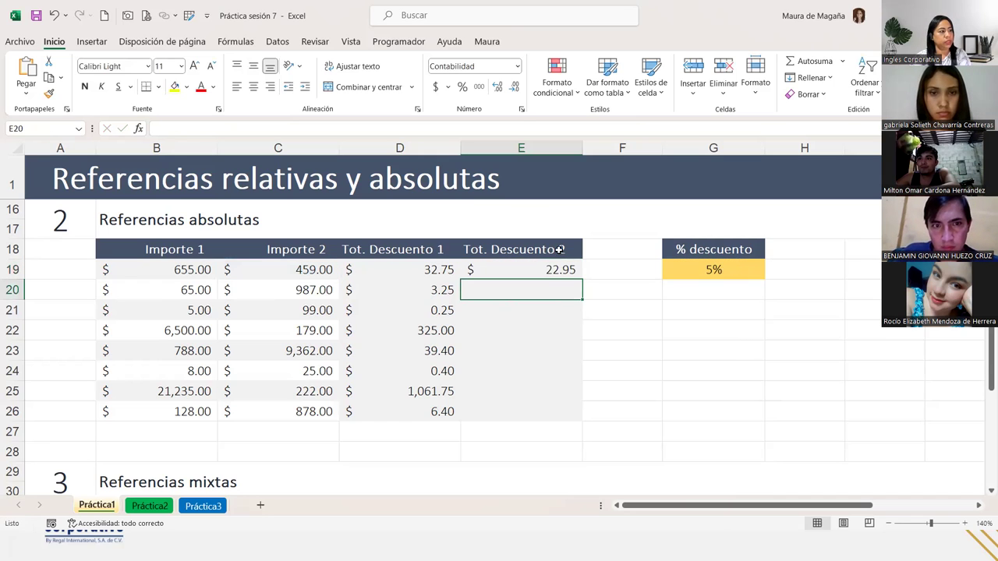
# - Fill the E19 formula down to E26 and check the copied formulas, e.g. $468.10
pyautogui.click(532, 268)
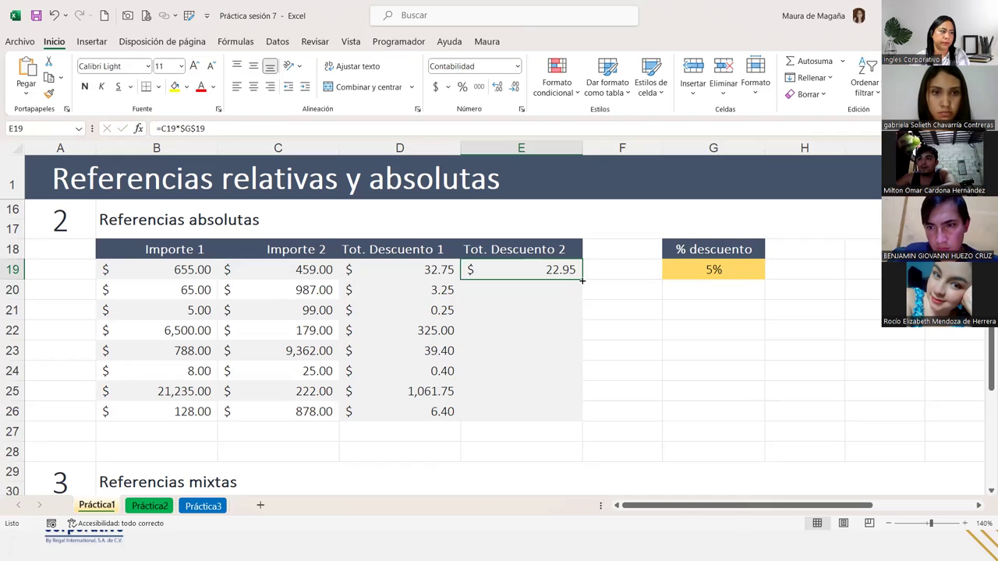
pyautogui.moveTo(583, 281); pyautogui.dragTo(583, 420)
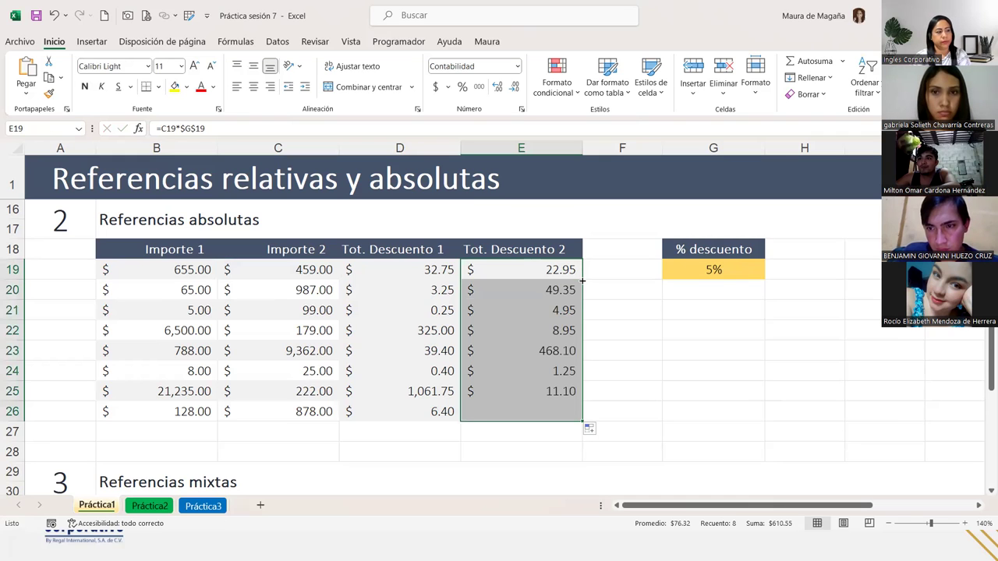
pyautogui.click(568, 368)
pyautogui.click(561, 393)
pyautogui.click(560, 408)
pyautogui.click(563, 391)
pyautogui.click(566, 371)
pyautogui.click(560, 331)
pyautogui.click(555, 310)
pyautogui.click(533, 289)
pyautogui.click(522, 270)
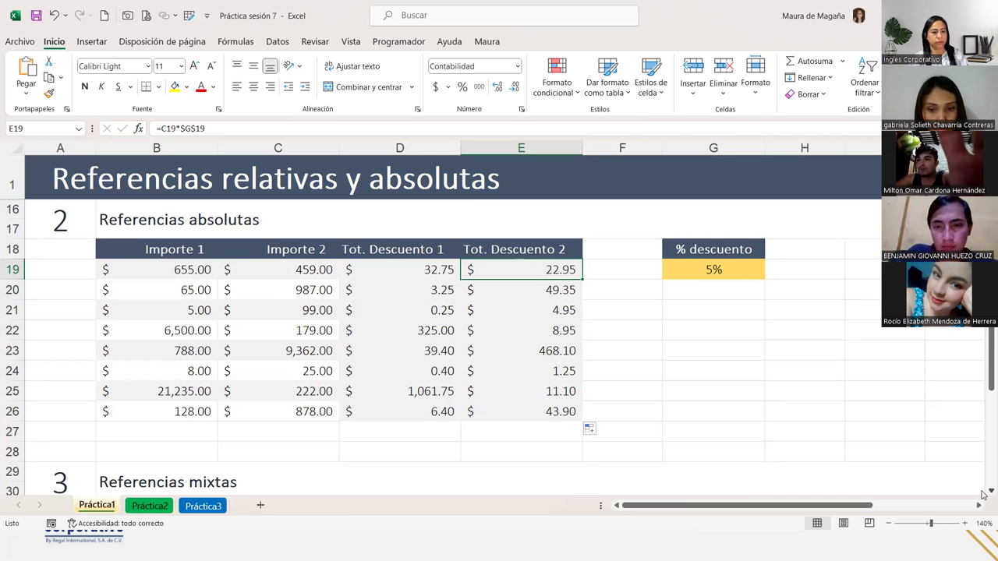
# - Scroll down to the Referencias mixtas tables and select F35 in the empty grid
pyautogui.scroll(-2, 983, 494)
pyautogui.scroll(-2, 983, 495)
pyautogui.scroll(-1, 983, 494)
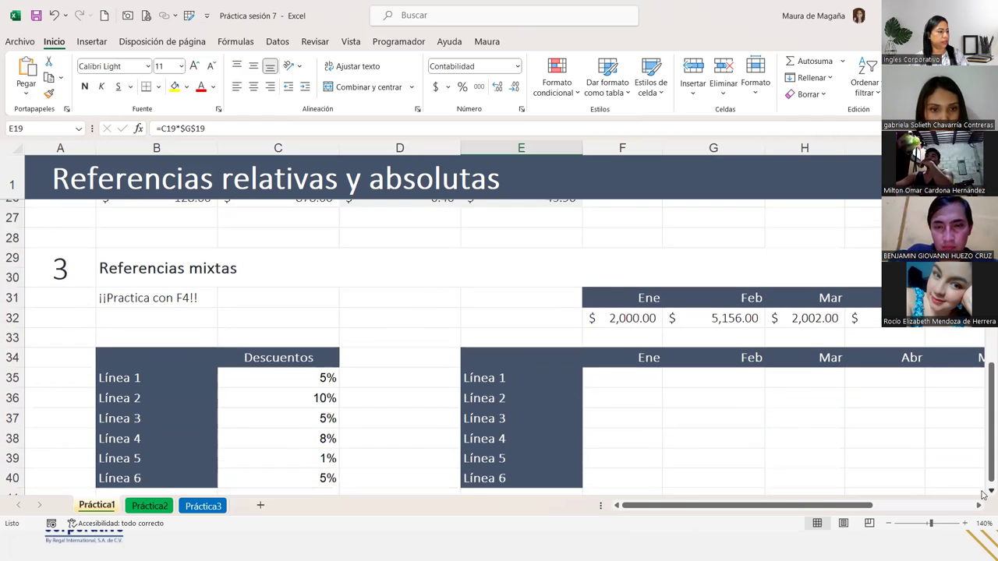
pyautogui.scroll(-1, 983, 494)
pyautogui.scroll(-1, 983, 494)
pyautogui.scroll(-1, 974, 483)
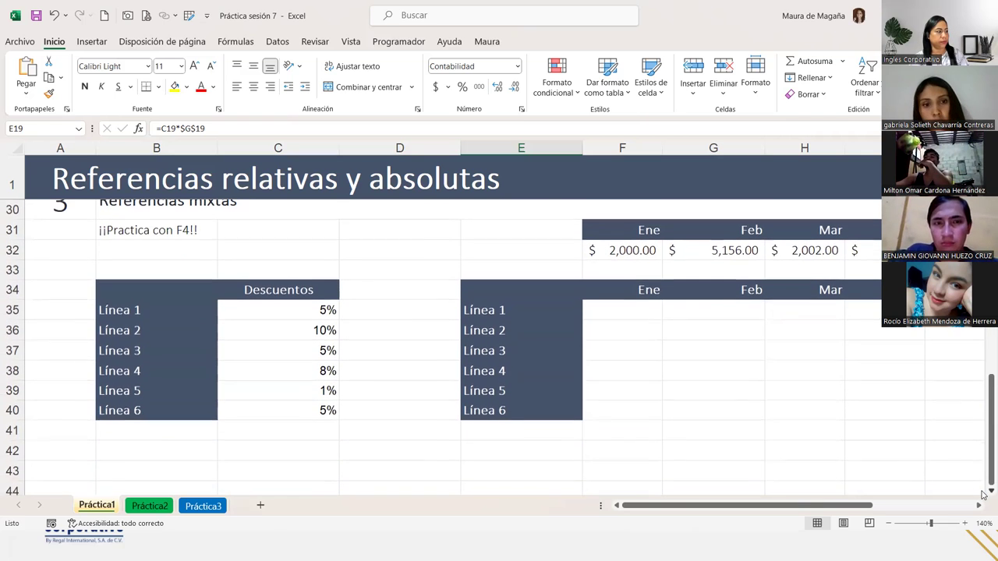
pyautogui.click(595, 318)
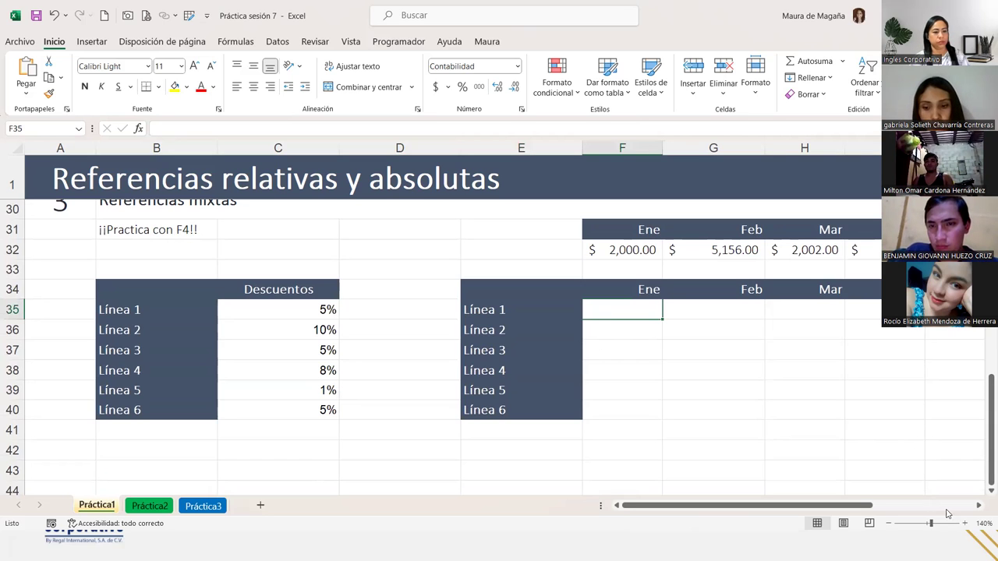
pyautogui.click(978, 505)
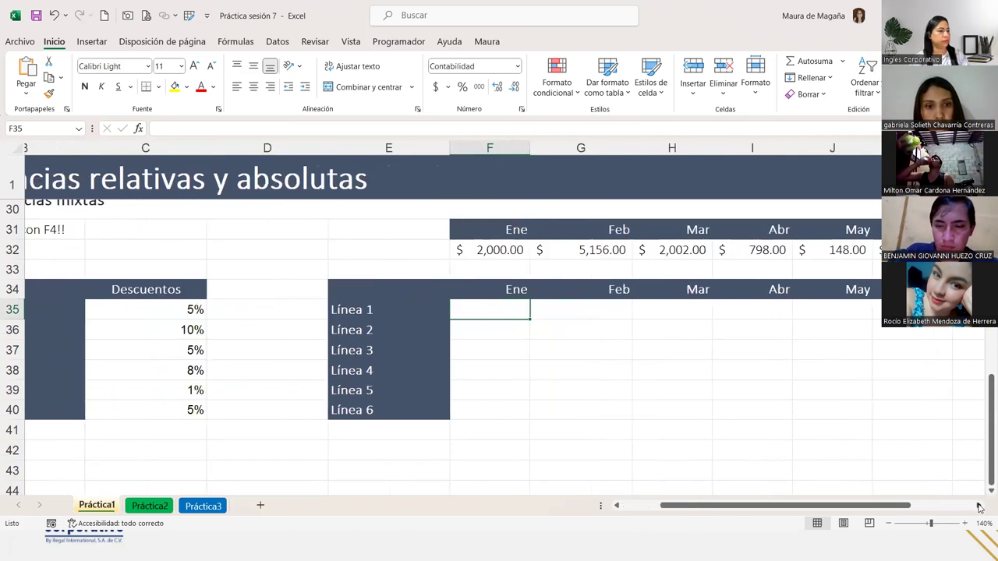
pyautogui.moveTo(918, 515); pyautogui.dragTo(851, 516)
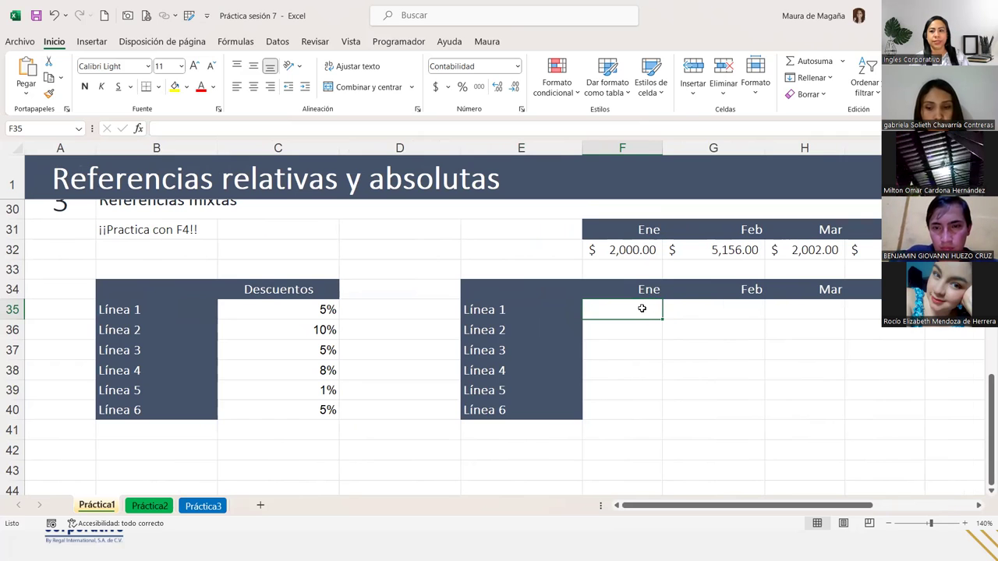
pyautogui.click(285, 141)
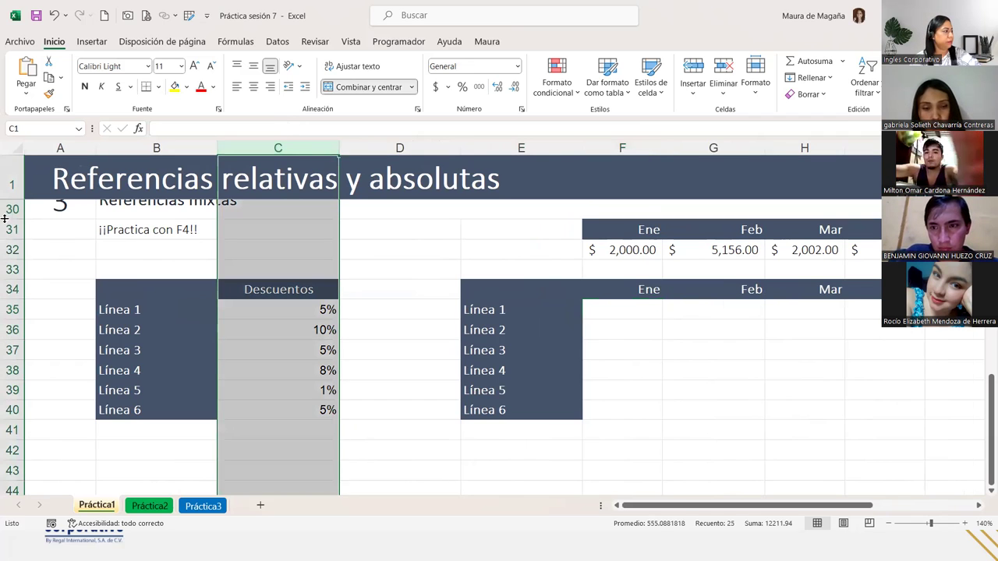
pyautogui.keyDown('ctrl'); pyautogui.click(10, 249); pyautogui.keyUp('ctrl')
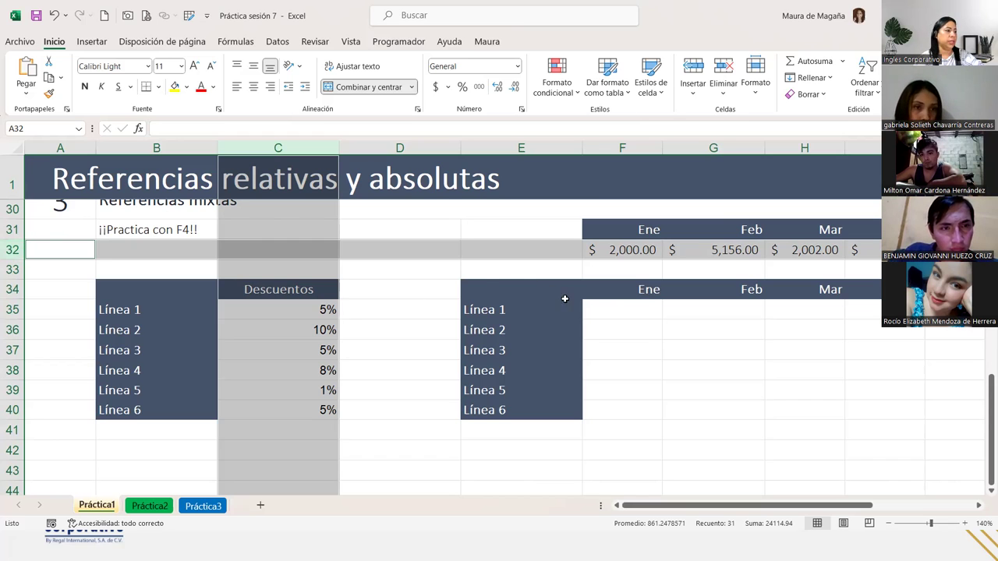
pyautogui.click(613, 308)
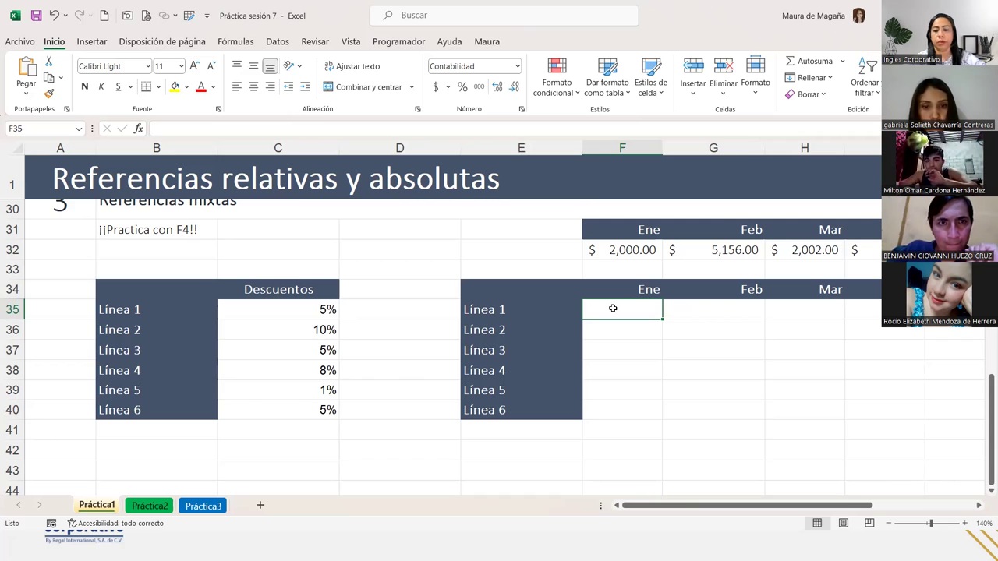
# - Enter the mixed-reference formula =$C35*F$32 in F35, giving $100.00
pyautogui.write('=')
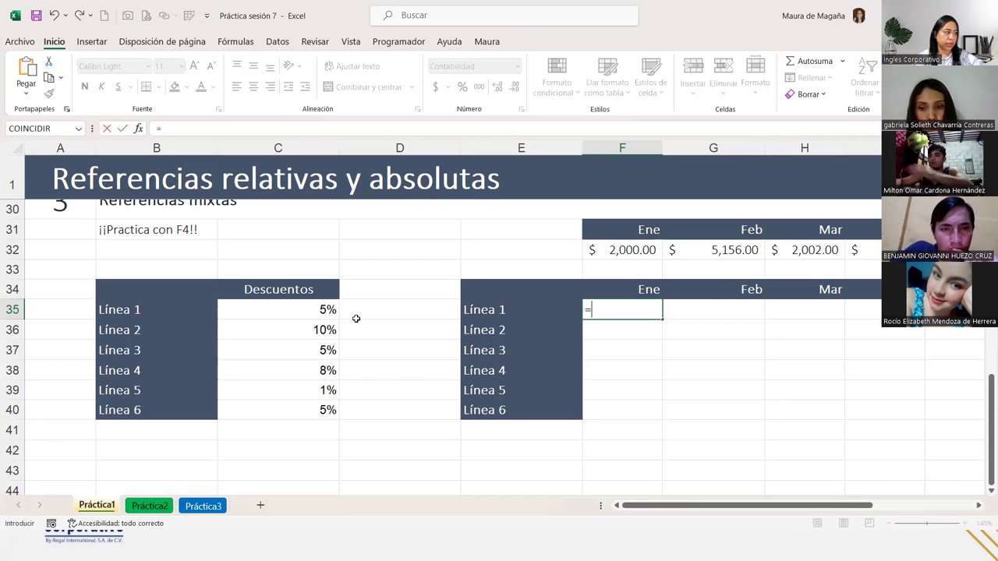
pyautogui.click(312, 312)
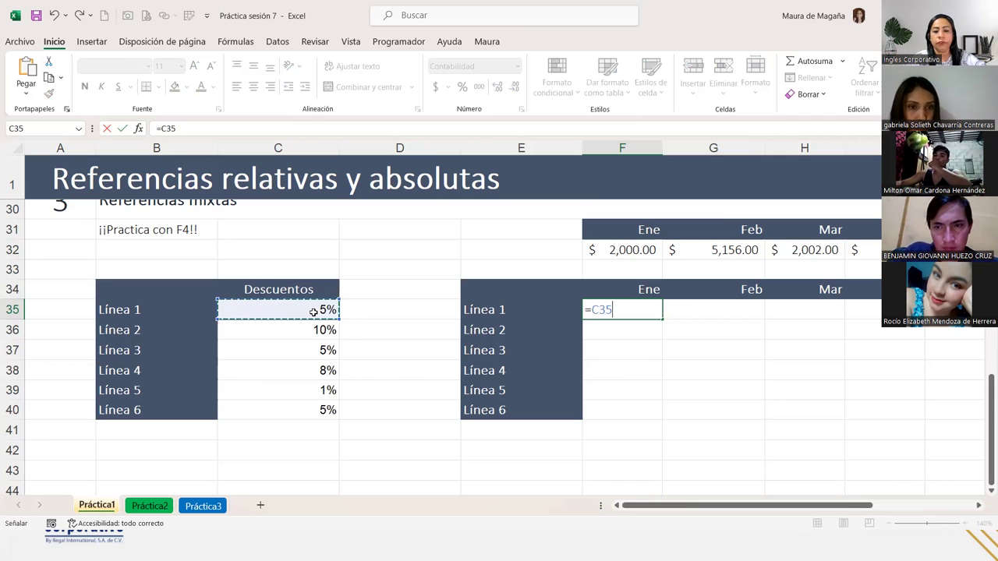
pyautogui.press('F4')
pyautogui.press('F4')
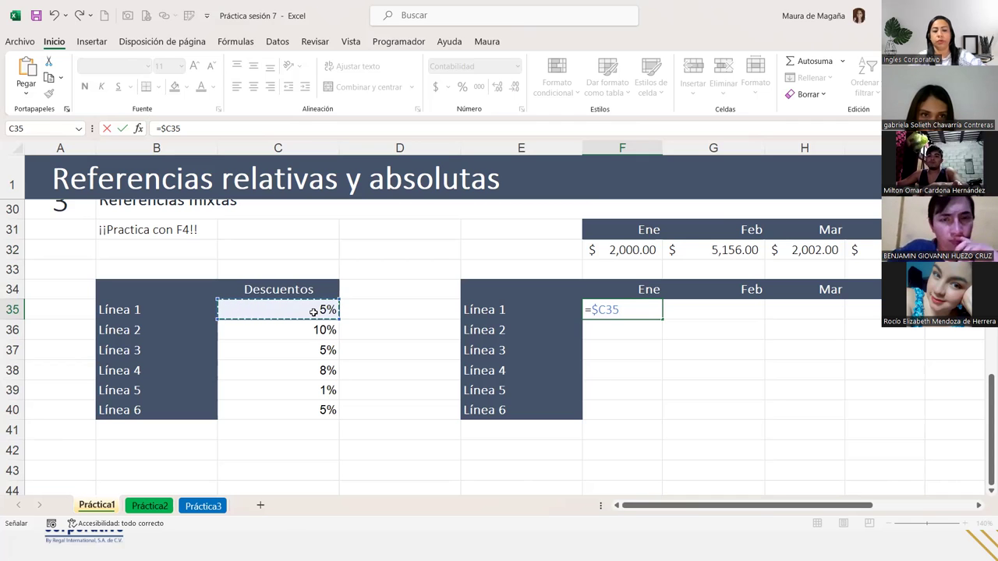
pyautogui.write('*')
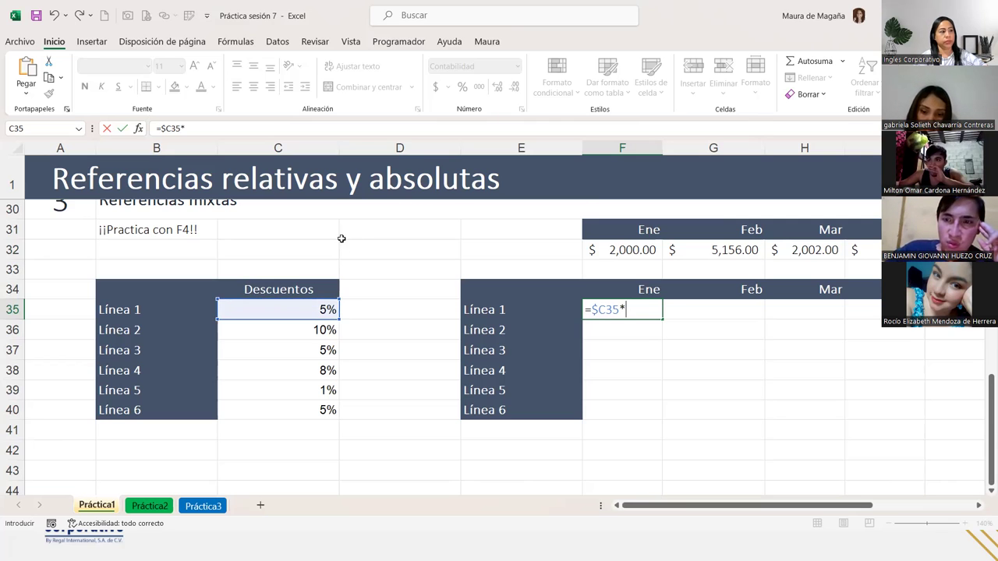
pyautogui.click(593, 251)
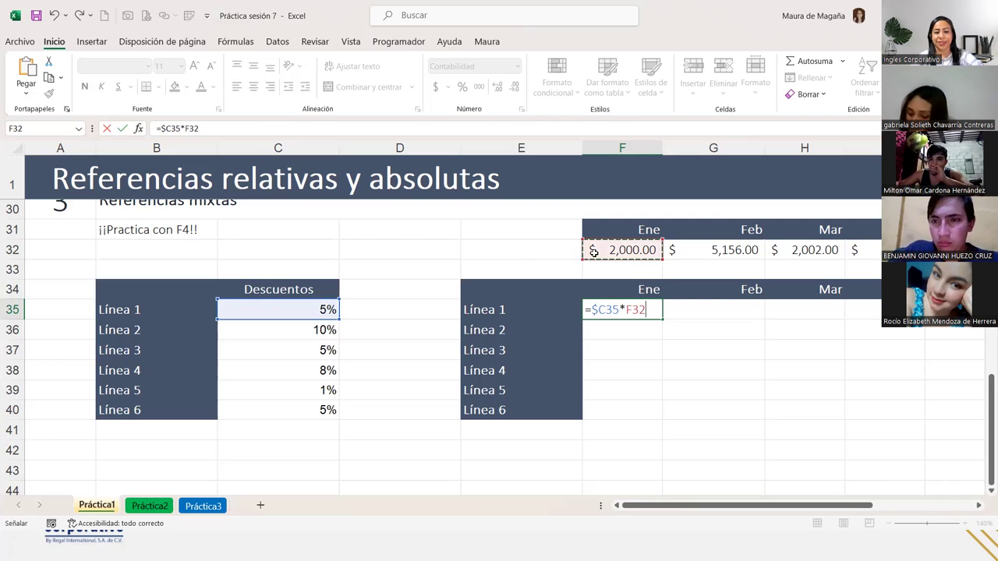
pyautogui.press('F4')
pyautogui.press('F4')
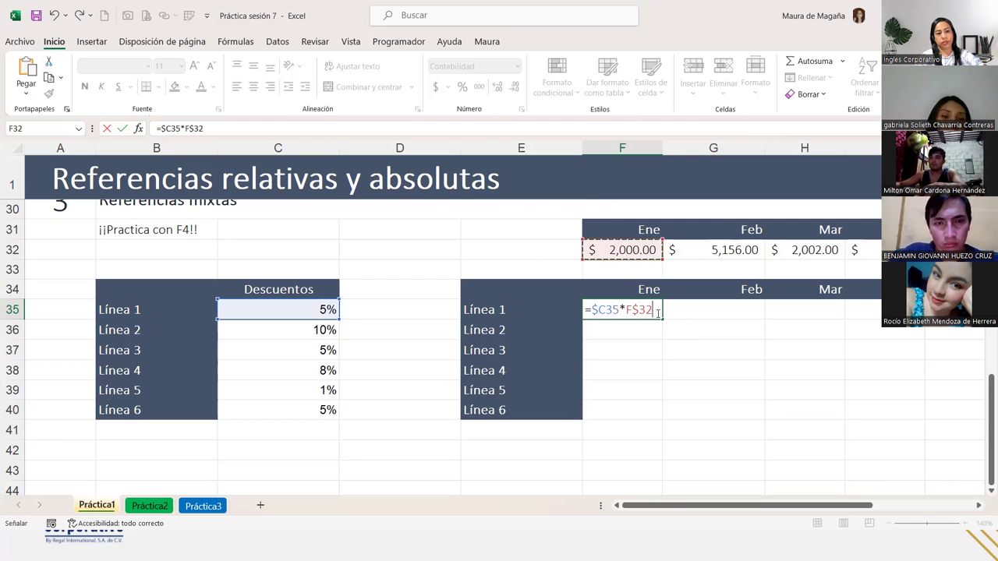
pyautogui.press('Return')
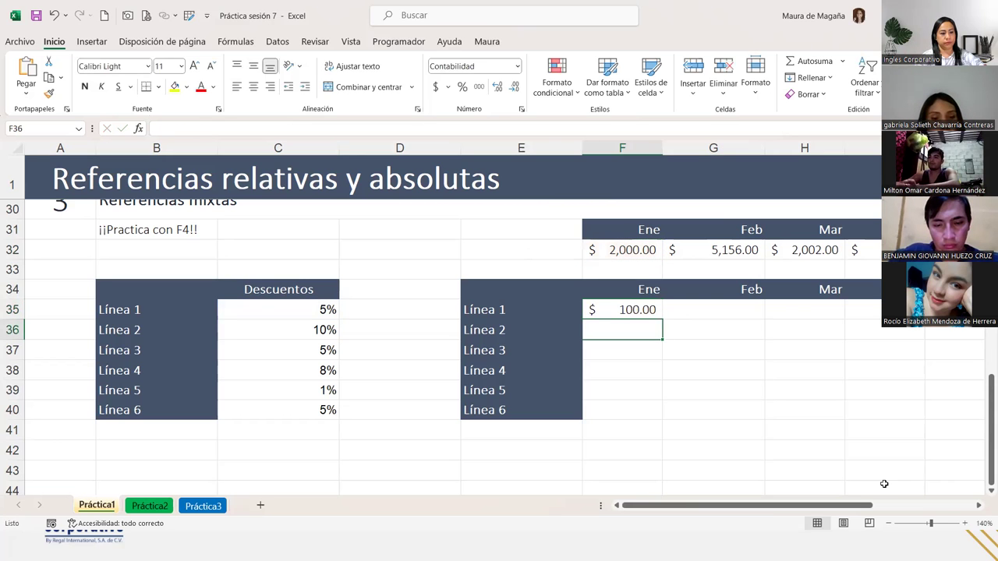
# - Copy F35's formula across to K35 and down to row 40
pyautogui.hscroll(5, 481, 429)
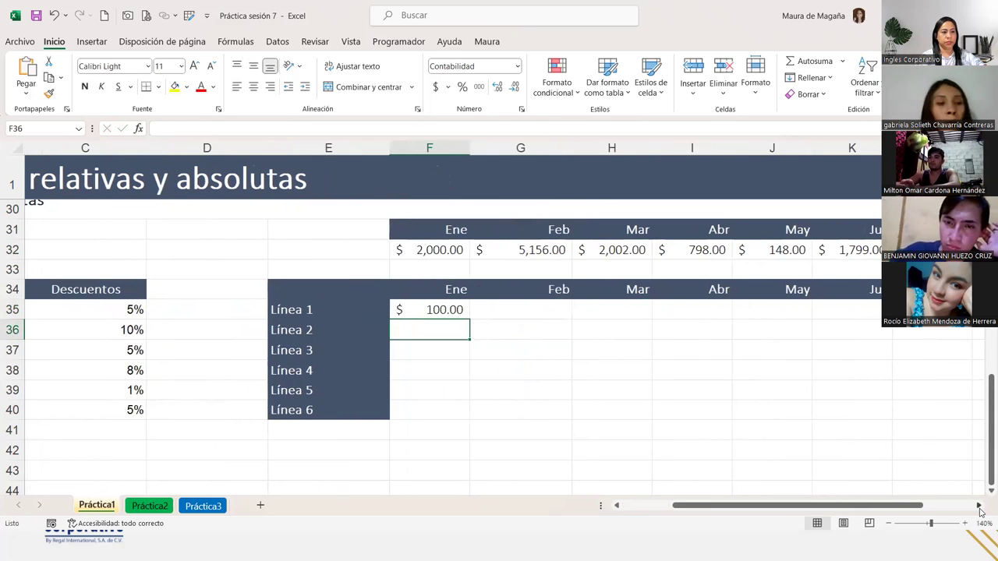
pyautogui.click(450, 312)
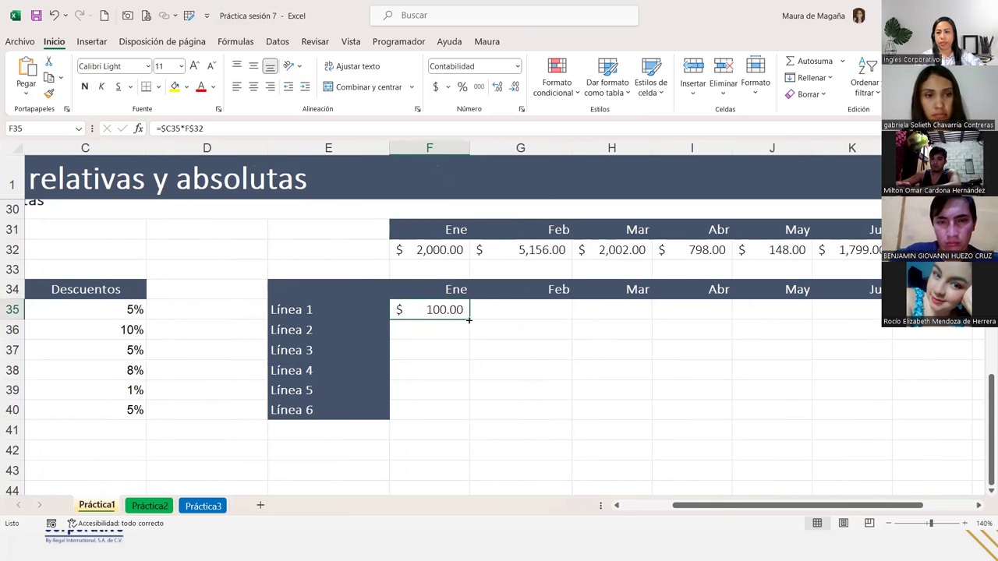
pyautogui.moveTo(468, 320); pyautogui.dragTo(875, 320)
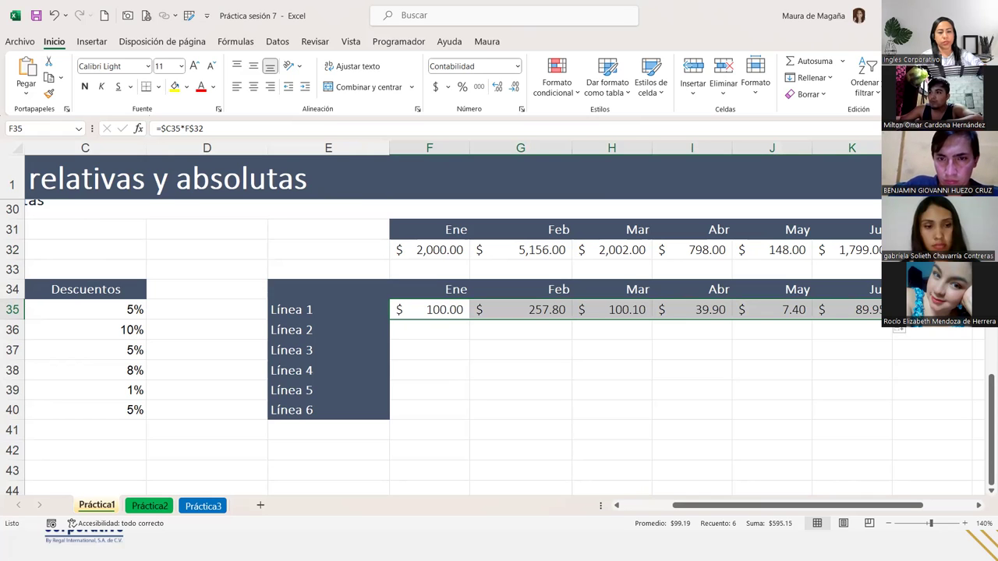
pyautogui.moveTo(892, 319); pyautogui.dragTo(892, 417)
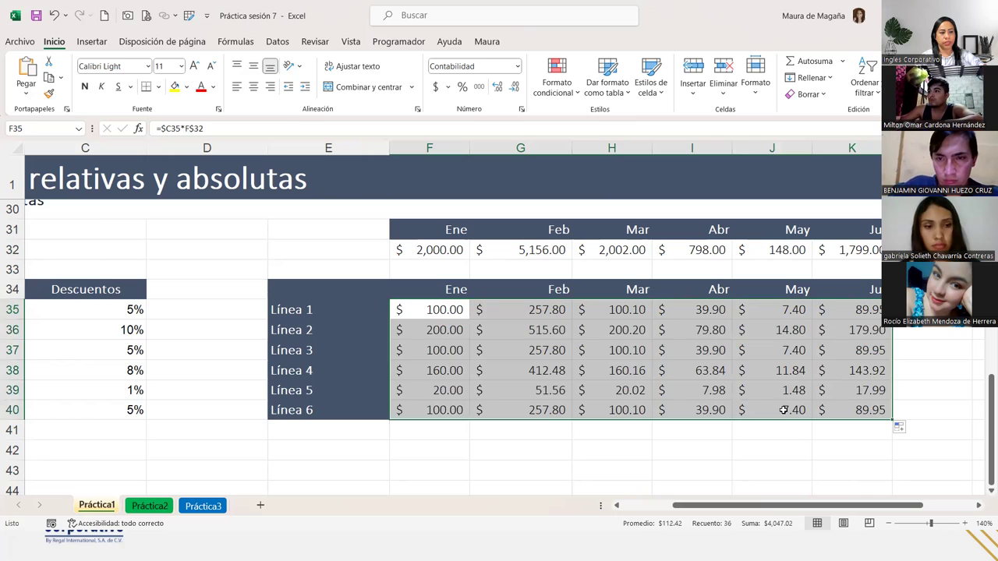
# - Inspect the filled formulas for Línea 4–6, ending on the Línea 4 Mar cell H38
pyautogui.click(784, 410)
pyautogui.click(700, 412)
pyautogui.click(604, 408)
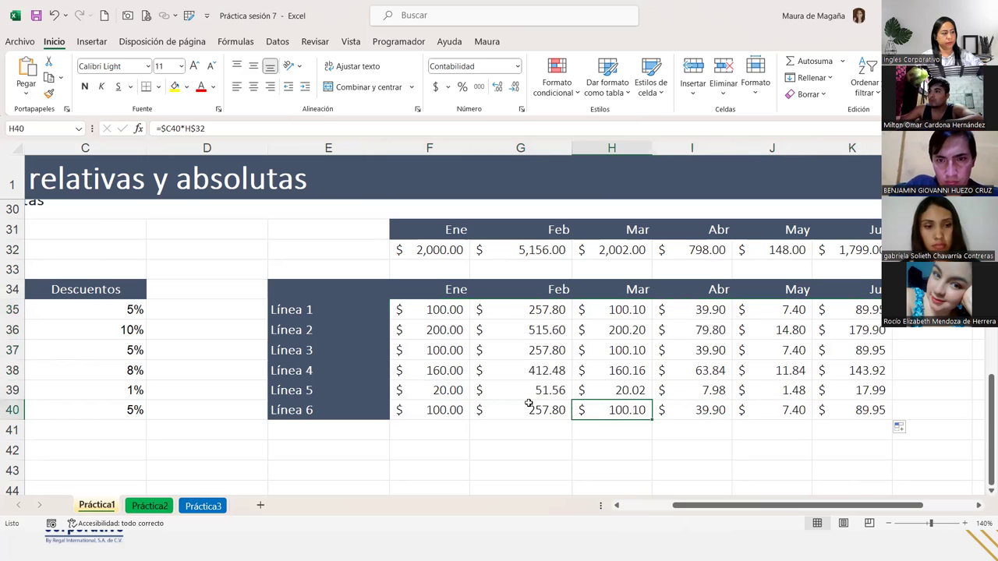
pyautogui.click(530, 404)
pyautogui.click(458, 393)
pyautogui.click(446, 373)
pyautogui.click(628, 370)
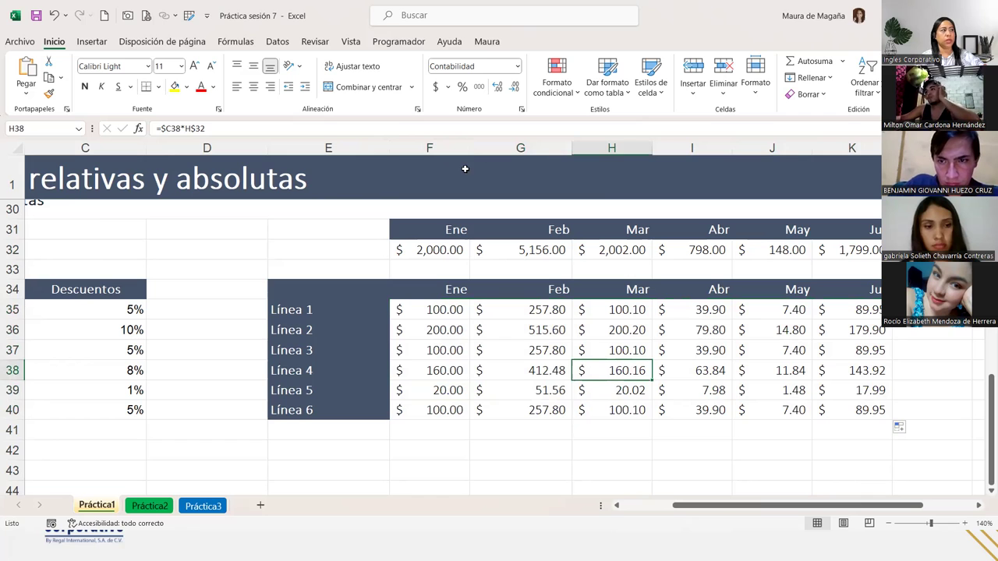
pyautogui.click(236, 42)
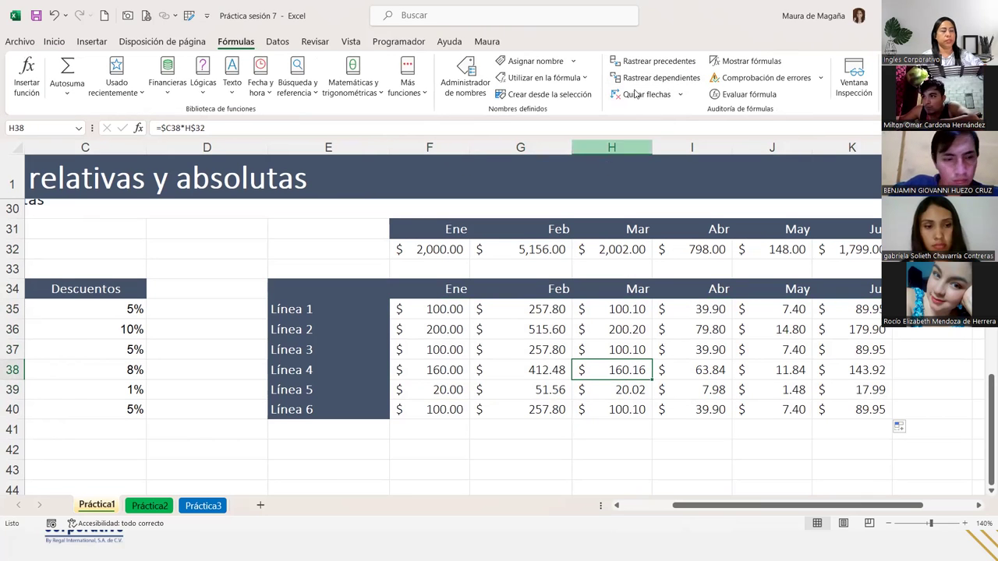
# - Trace H38's precedents to C38 and H32, then view the H38 and F35 formulas
pyautogui.click(666, 62)
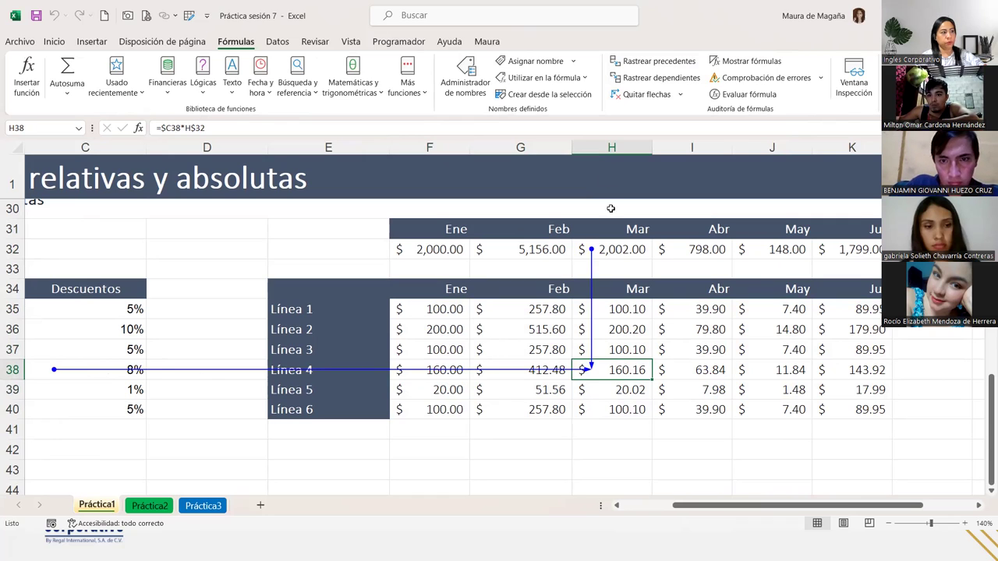
pyautogui.doubleClick(623, 368)
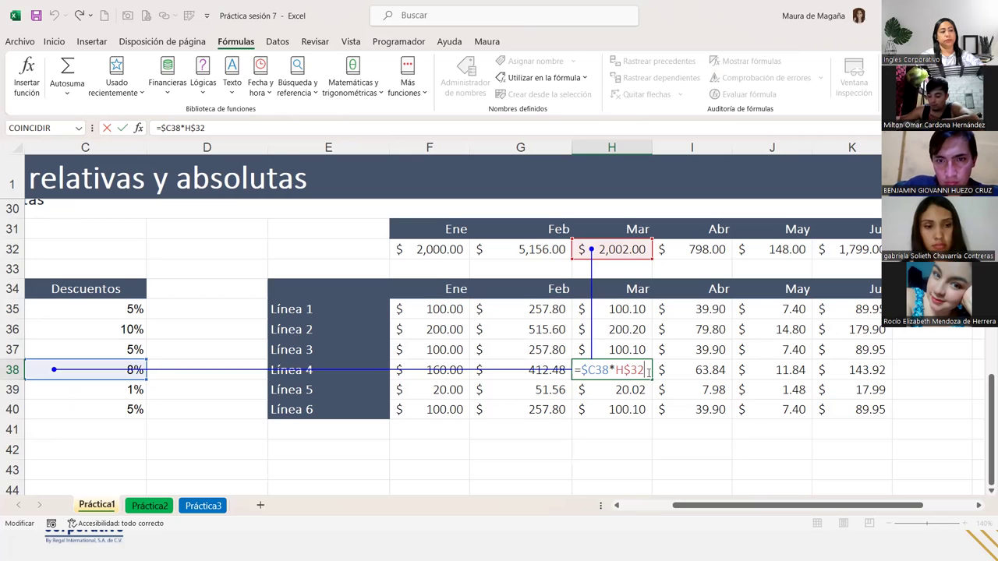
pyautogui.press('Return')
pyautogui.click(420, 310)
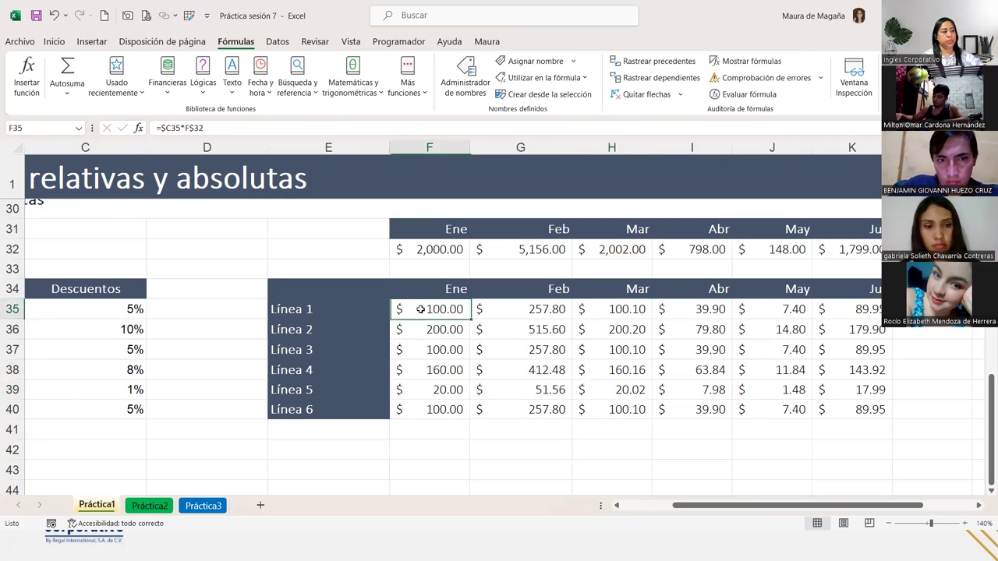
pyautogui.doubleClick(420, 310)
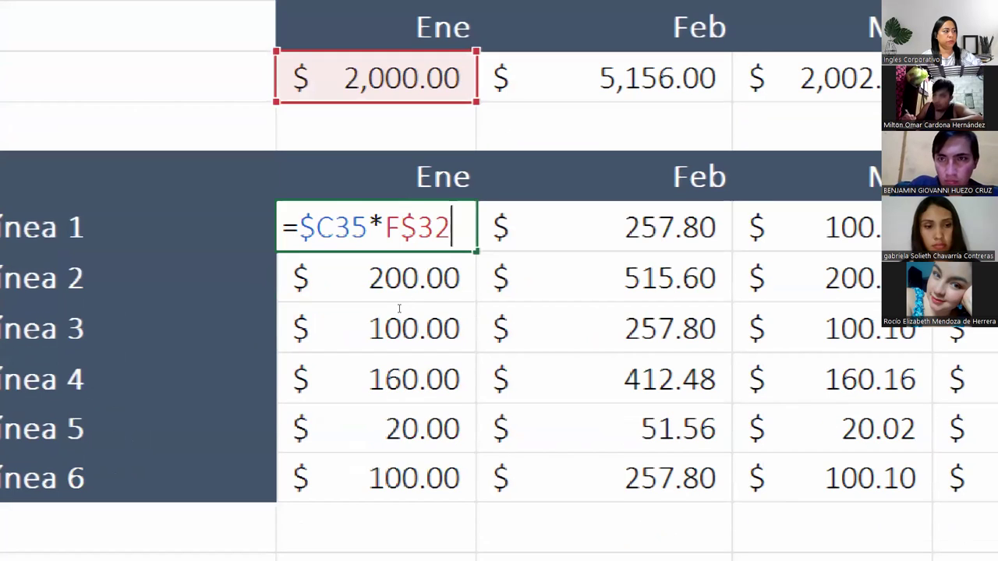
pyautogui.press('Home')
pyautogui.press('Right')
pyautogui.hotkey('shift', 'Right')
pyautogui.hotkey('shift', 'Right')
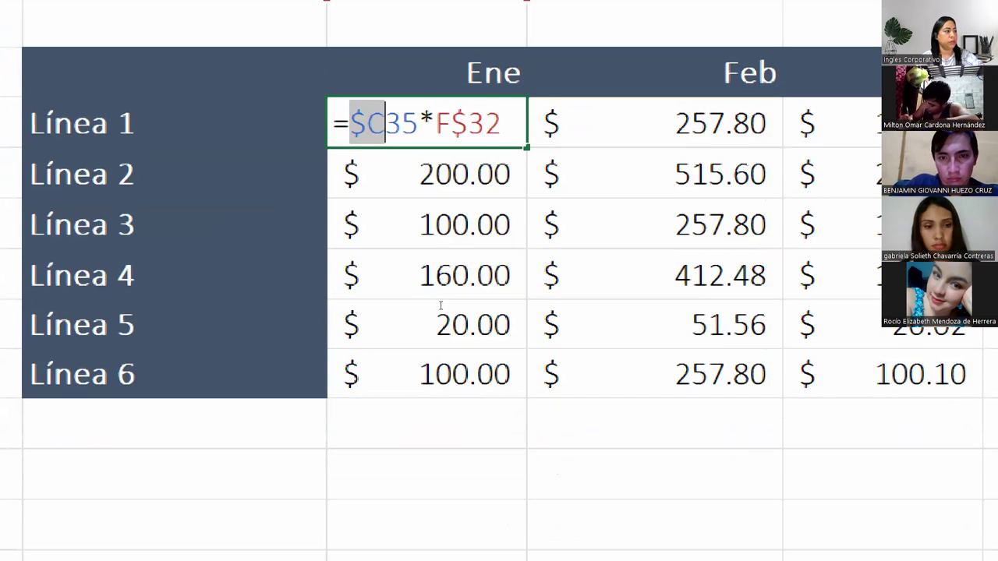
pyautogui.press('Right')
pyautogui.hotkey('shift', 'Right')
pyautogui.hotkey('shift', 'Right')
pyautogui.hotkey('shift', 'Right')
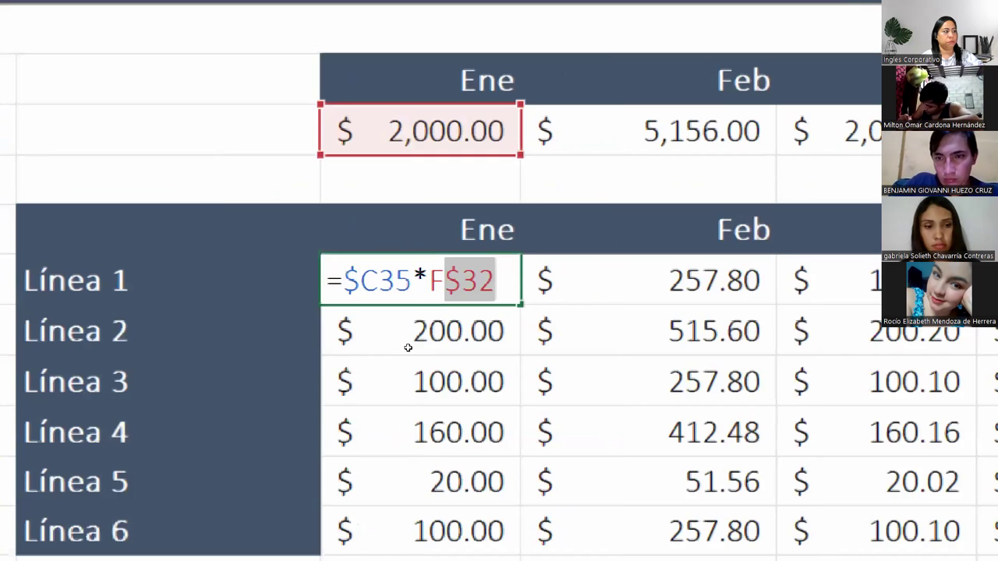
pyautogui.hotkey('ctrl', 'Return')
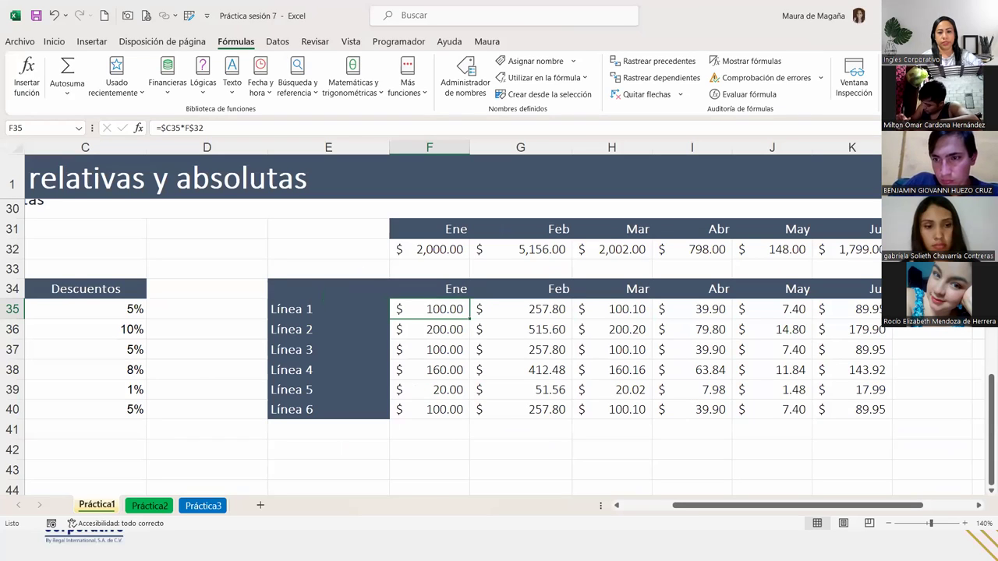
pyautogui.hotkey('alt', 'Tab')
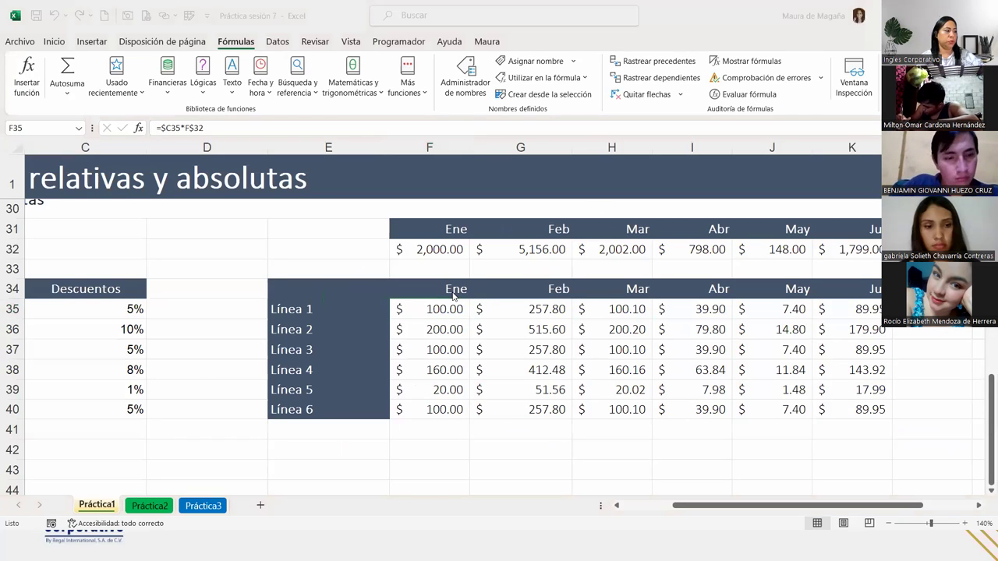
pyautogui.hotkey('alt', 'Tab')
pyautogui.press('F2')
pyautogui.press('Return')
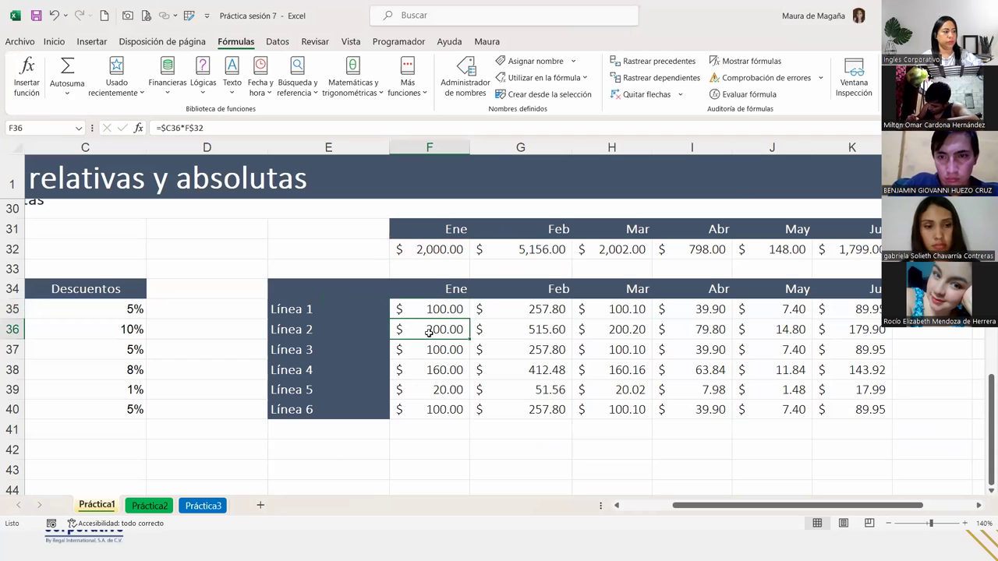
pyautogui.click(761, 62)
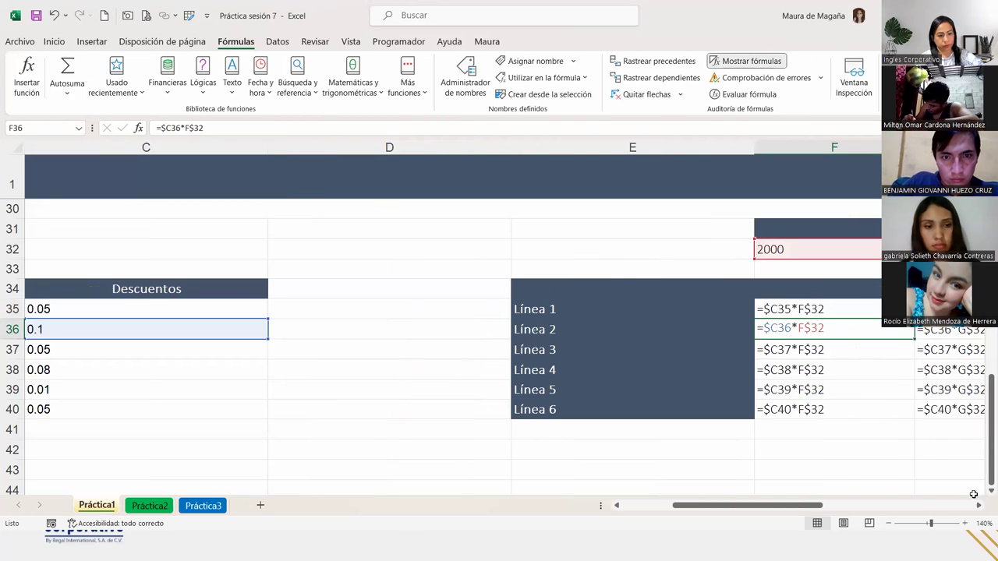
pyautogui.click(978, 505)
pyautogui.click(978, 505)
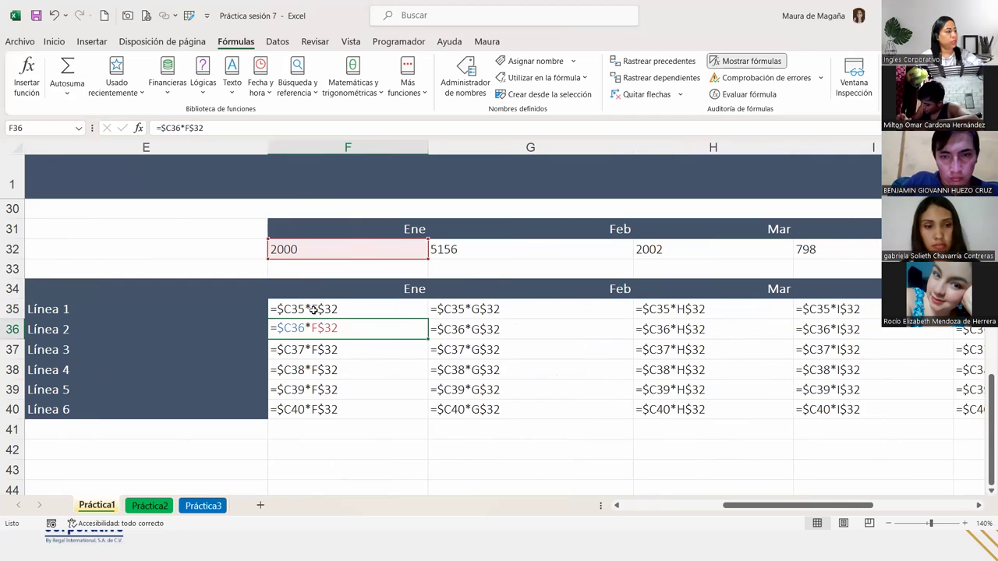
pyautogui.click(298, 309)
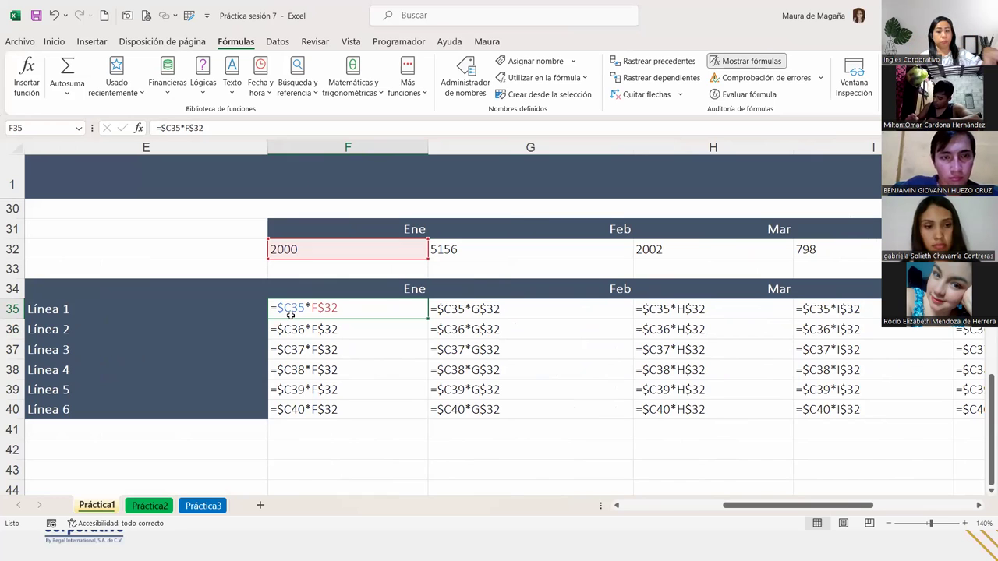
pyautogui.press('Down')
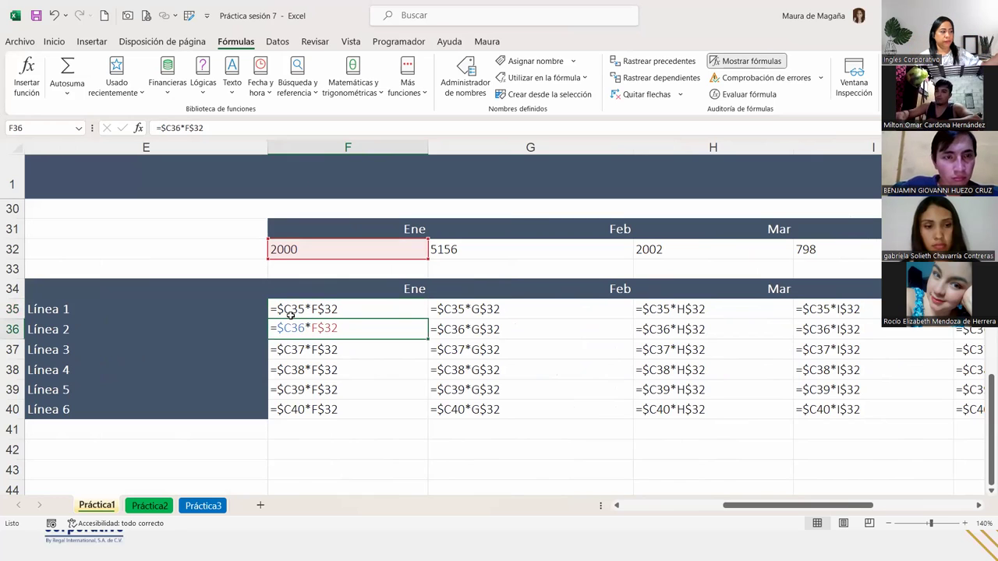
pyautogui.press('Down')
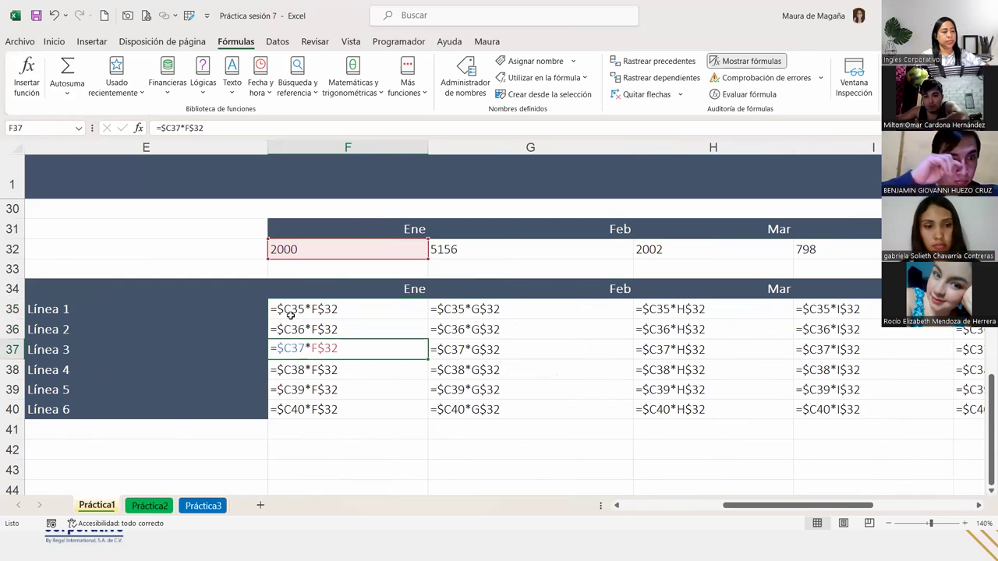
pyautogui.press('Down')
pyautogui.press('Down')
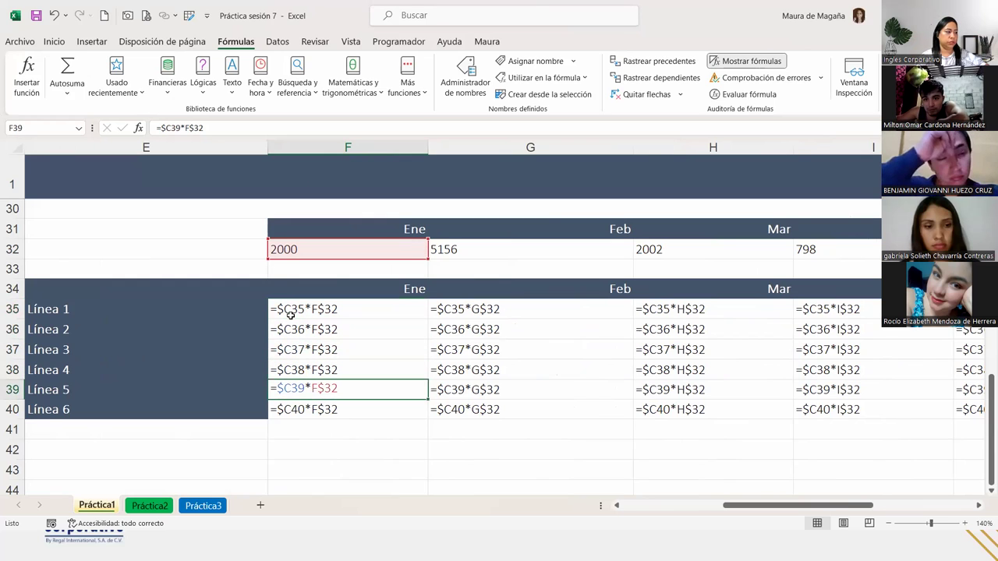
pyautogui.press('Down')
pyautogui.press('Up')
pyautogui.press('Up')
pyautogui.press('Up')
pyautogui.press('Up')
pyautogui.press('Up')
pyautogui.press('Right')
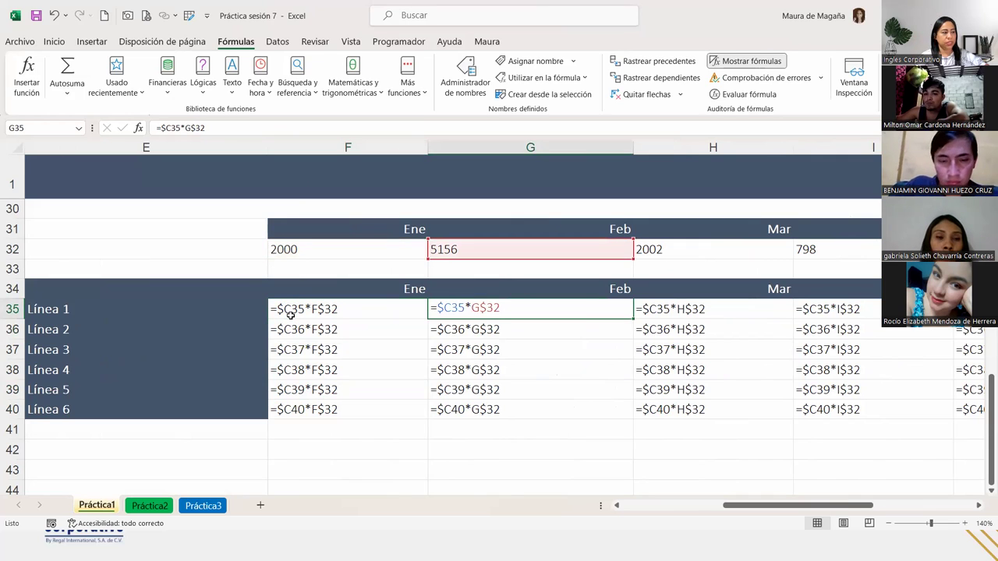
pyautogui.press('Down')
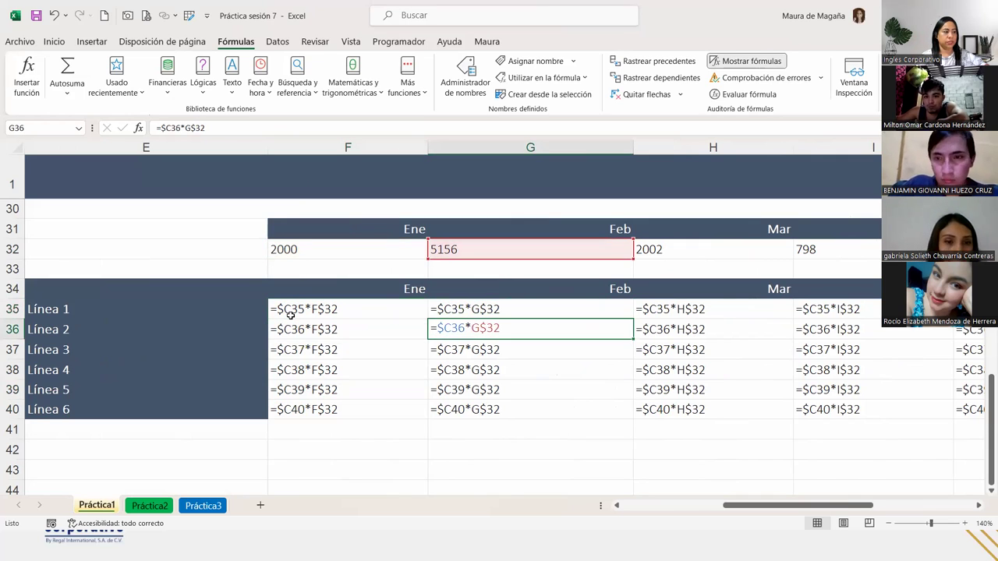
pyautogui.press('Down')
pyautogui.press('Right')
pyautogui.press('Up')
pyautogui.press('Up')
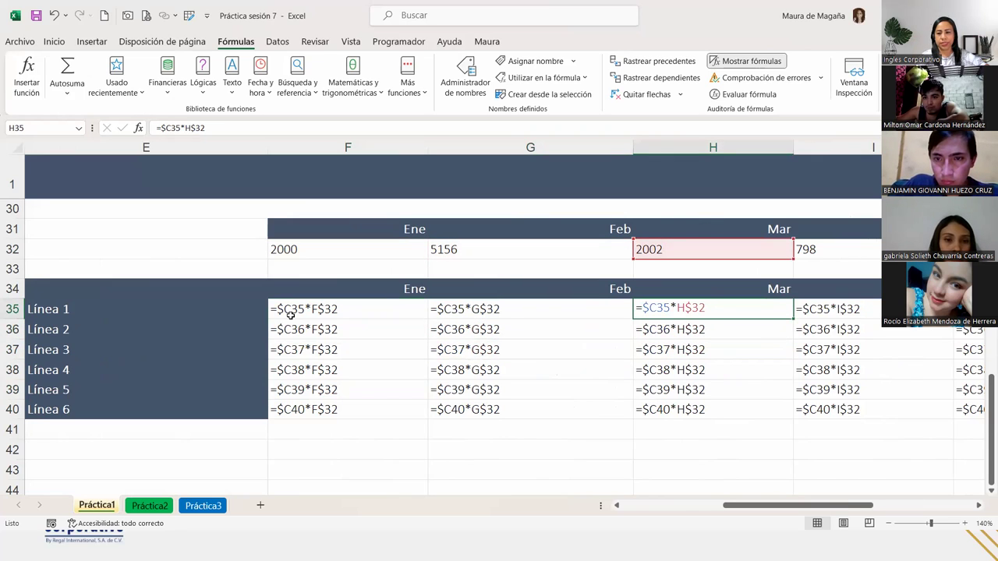
pyautogui.press('Down')
pyautogui.press('Up')
pyautogui.press('Left')
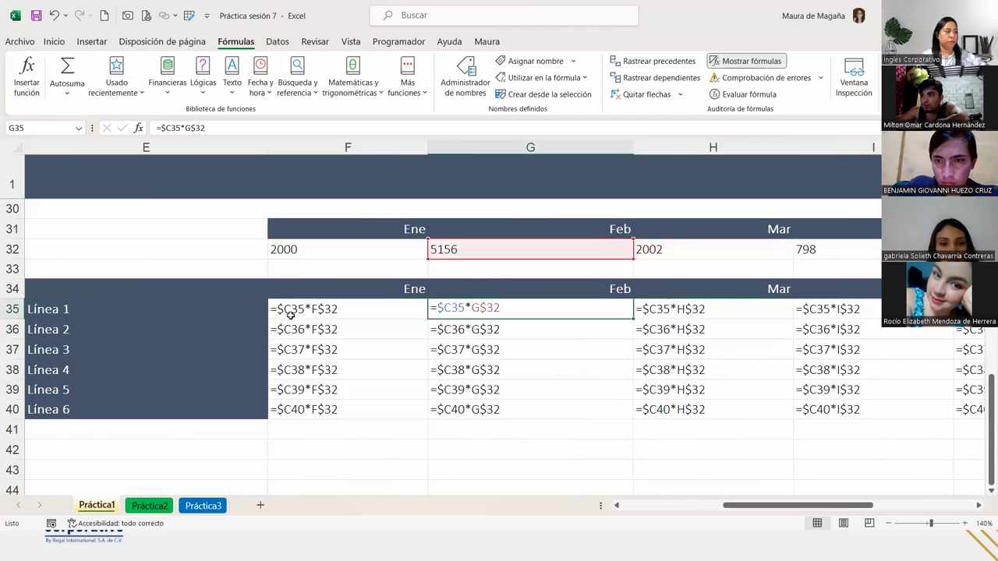
pyautogui.press('Left')
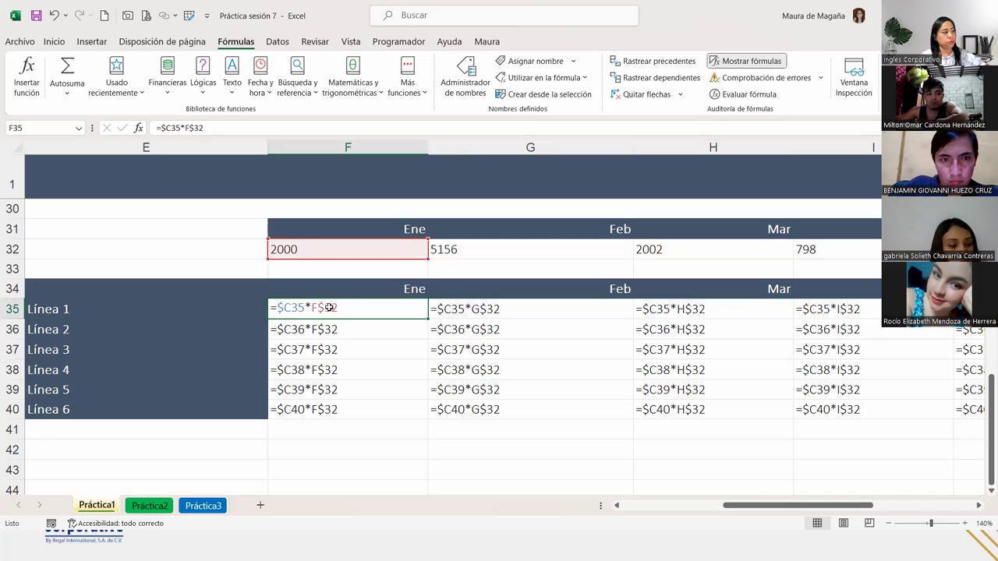
pyautogui.press('Down')
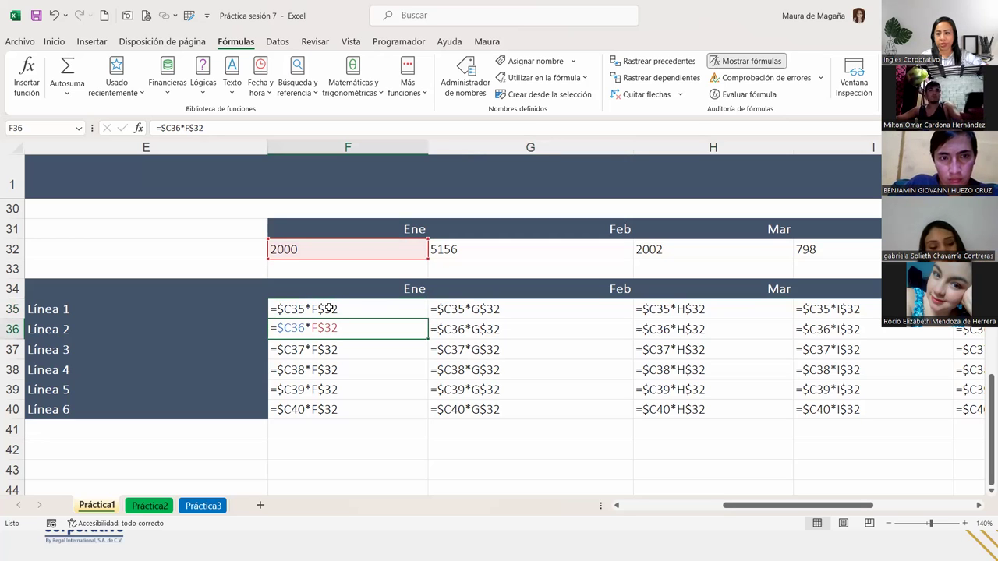
pyautogui.press('Up')
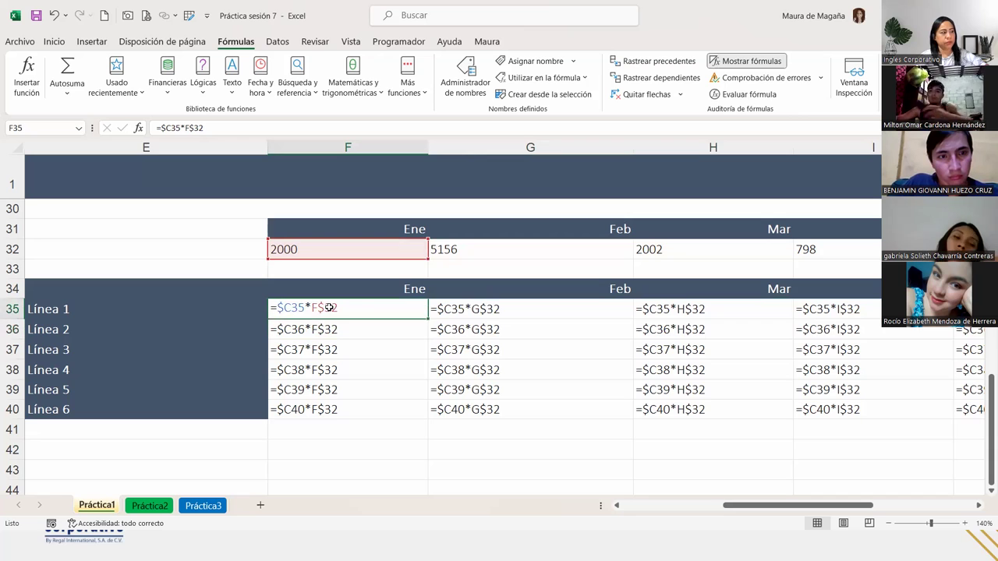
pyautogui.press('Right')
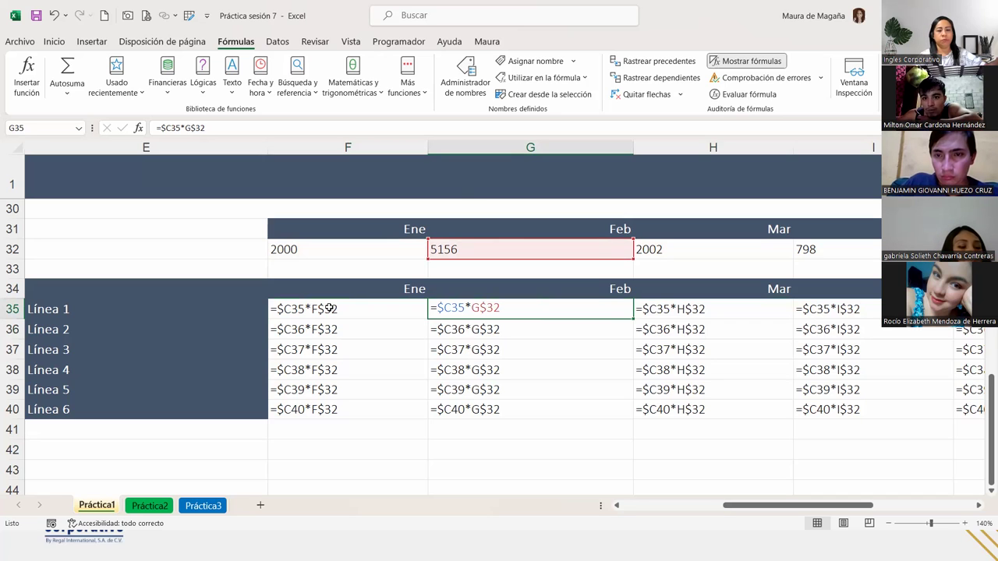
pyautogui.press('Down')
pyautogui.press('Down')
pyautogui.press('Down')
pyautogui.press('Down')
pyautogui.press('Down')
pyautogui.press('Up')
pyautogui.press('Up')
pyautogui.press('Up')
pyautogui.press('Up')
pyautogui.press('Up')
pyautogui.press('Right')
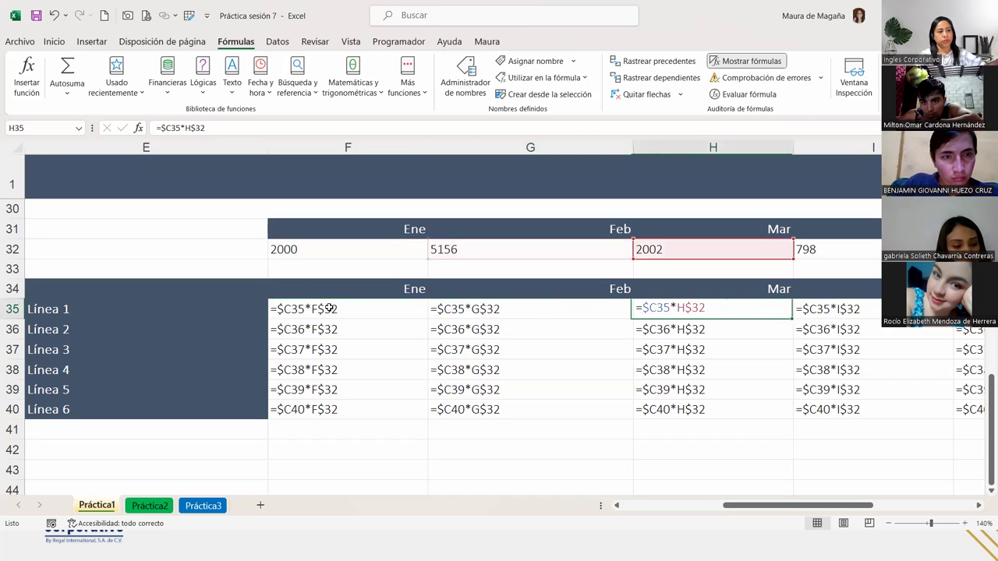
pyautogui.press('Down')
pyautogui.press('Down')
pyautogui.press('Down')
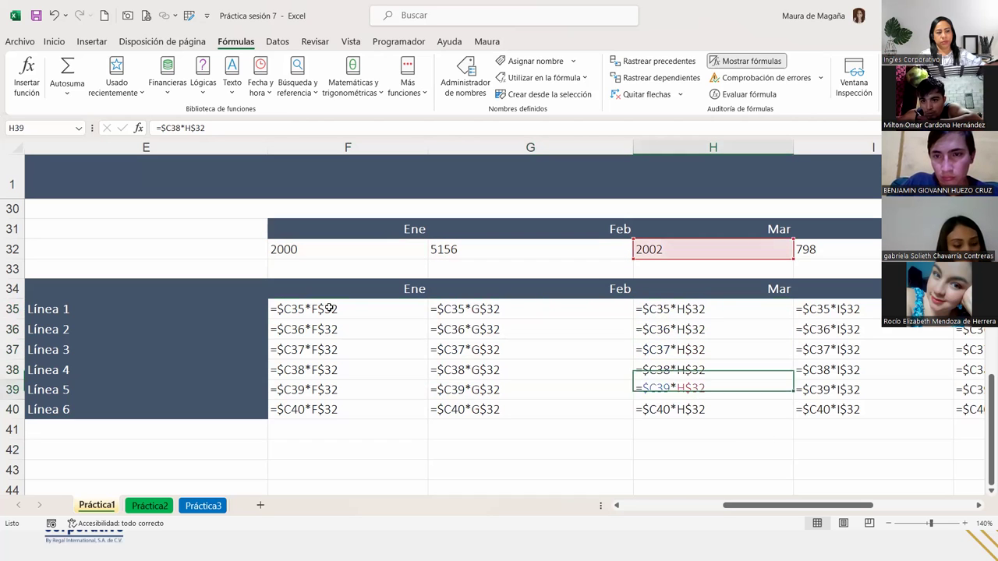
pyautogui.press('Down')
pyautogui.press('Down')
pyautogui.press('Right')
pyautogui.press('Up')
pyautogui.press('Up')
pyautogui.press('Up')
pyautogui.press('Up')
pyautogui.press('Up')
pyautogui.press('Right')
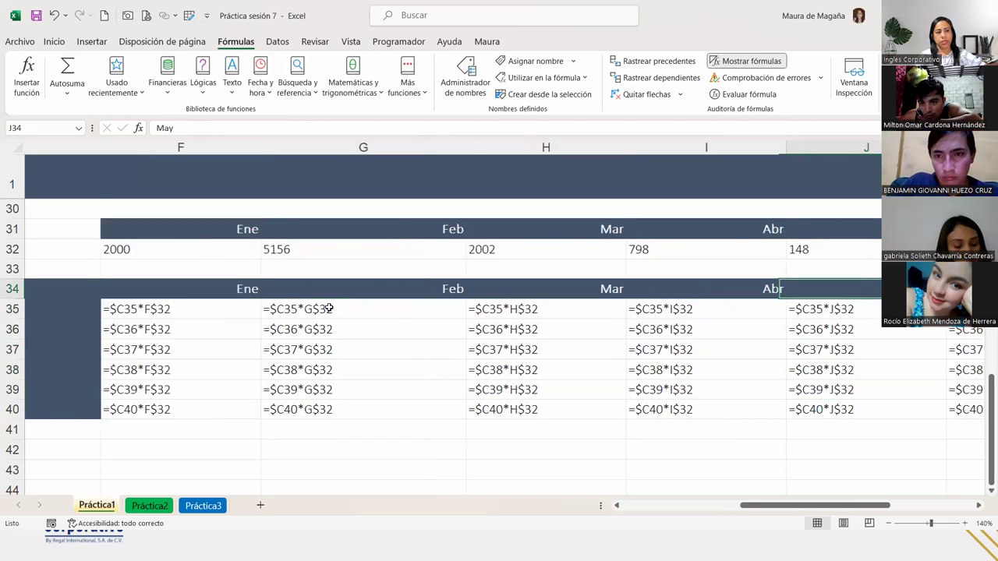
pyautogui.press('Right')
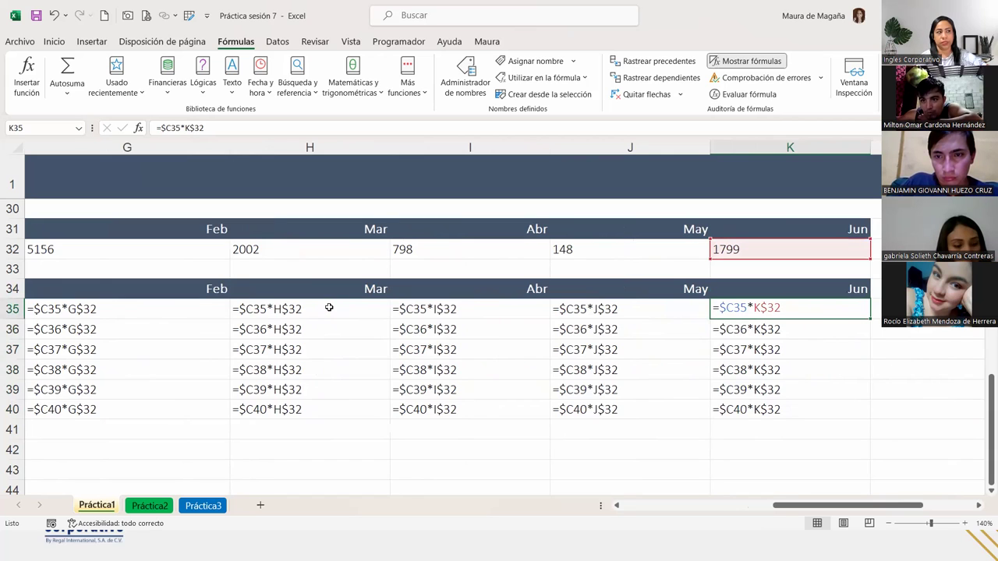
# - Turn off Mostrar fórmulas and inspect the F36 and F35 formulas
pyautogui.click(754, 59)
pyautogui.moveTo(760, 506); pyautogui.dragTo(551, 352)
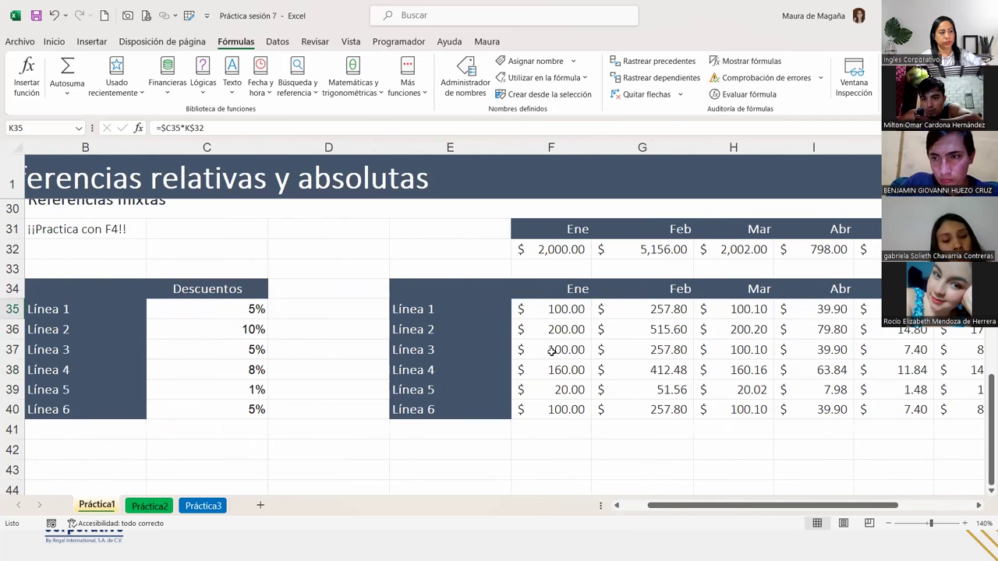
pyautogui.click(551, 352)
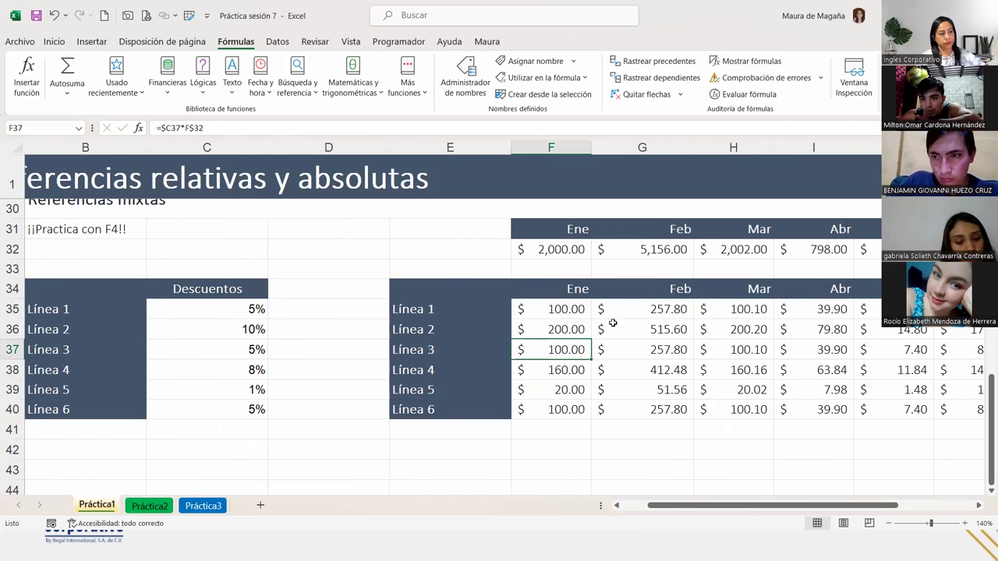
pyautogui.doubleClick(574, 329)
pyautogui.click(578, 312)
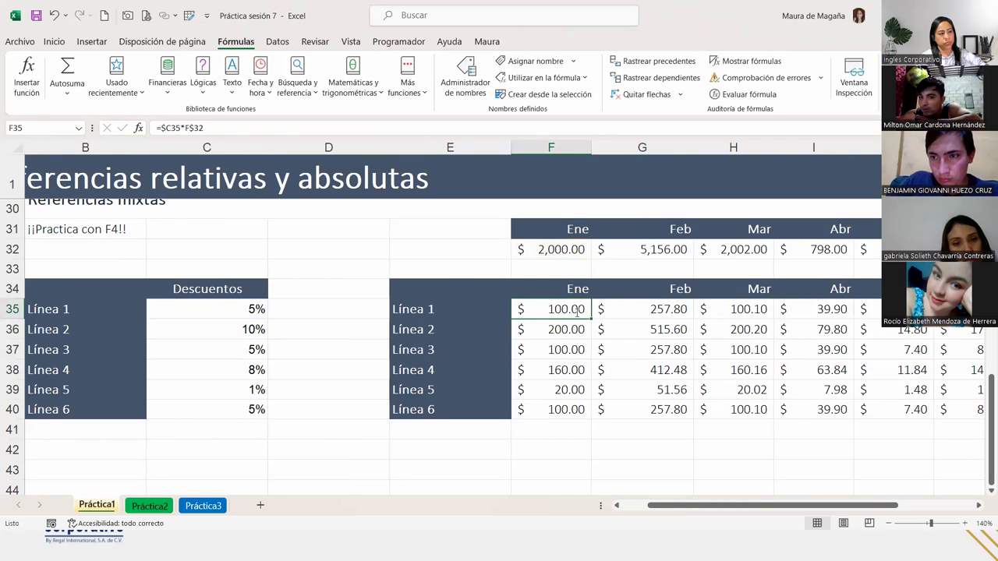
pyautogui.doubleClick(578, 312)
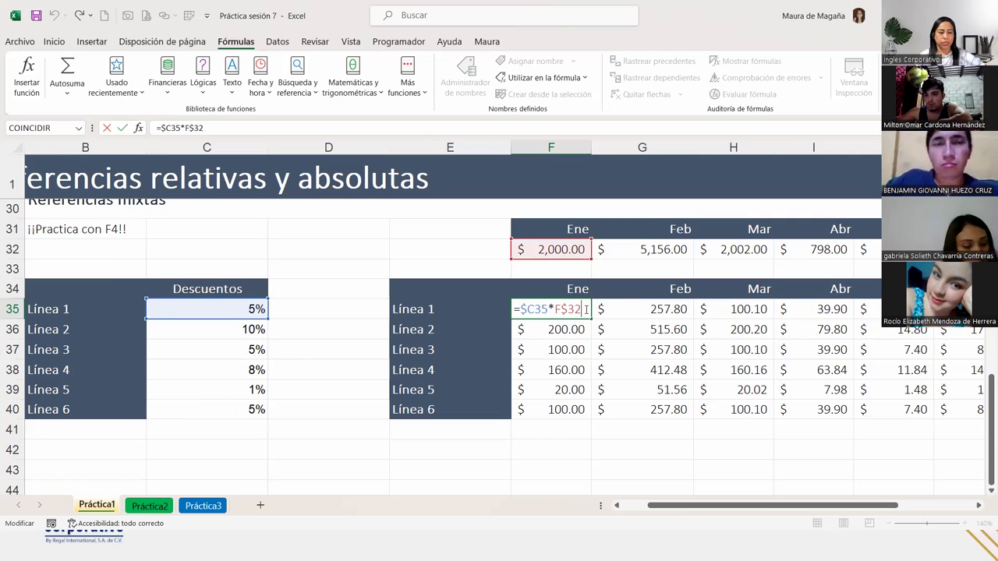
# - Refill =$C35*F$32 from F35 across to K35 and down to row 40, then recheck F35
pyautogui.press('Return')
pyautogui.click(589, 310)
pyautogui.moveTo(593, 318); pyautogui.dragTo(869, 311)
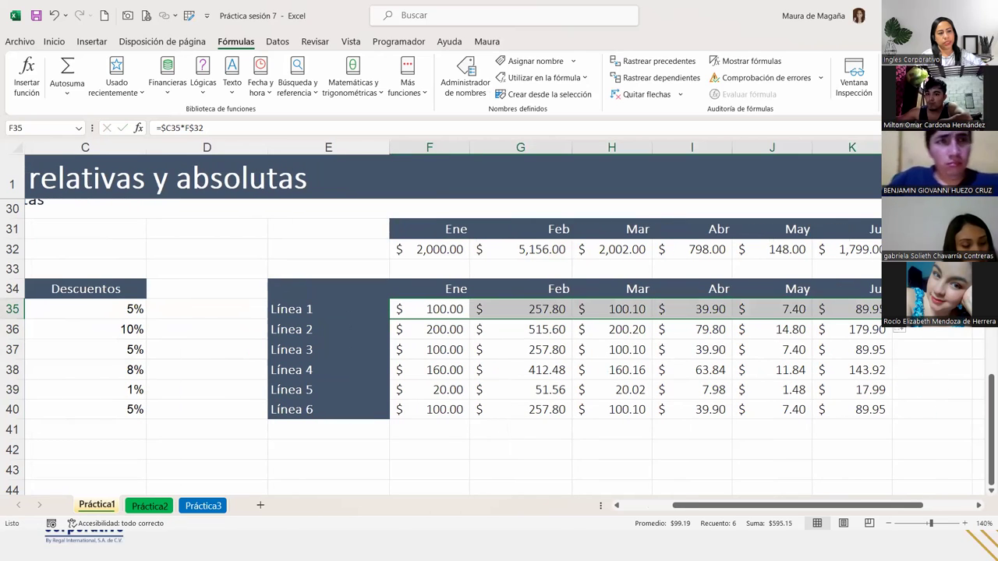
pyautogui.moveTo(891, 318); pyautogui.dragTo(891, 419)
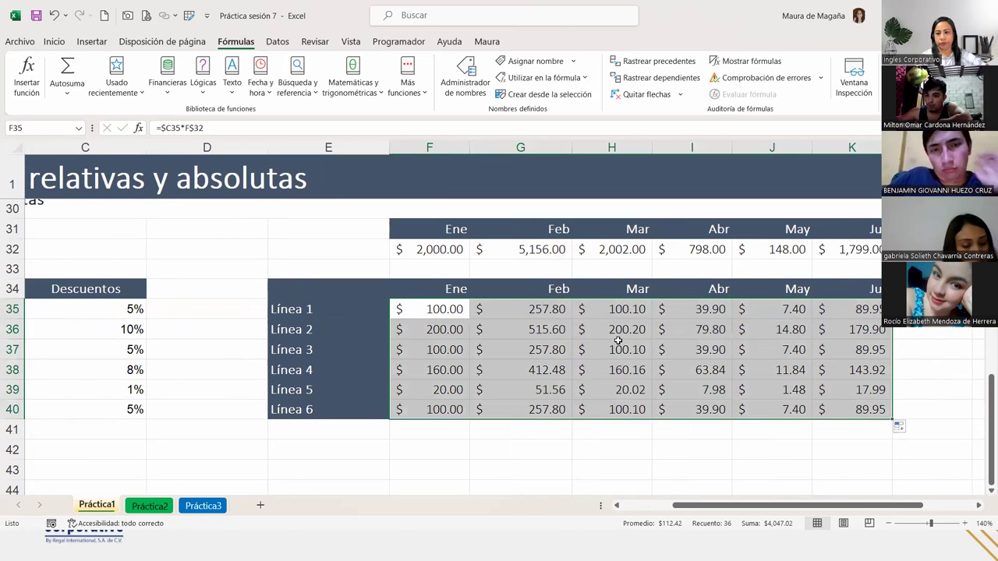
pyautogui.click(429, 309)
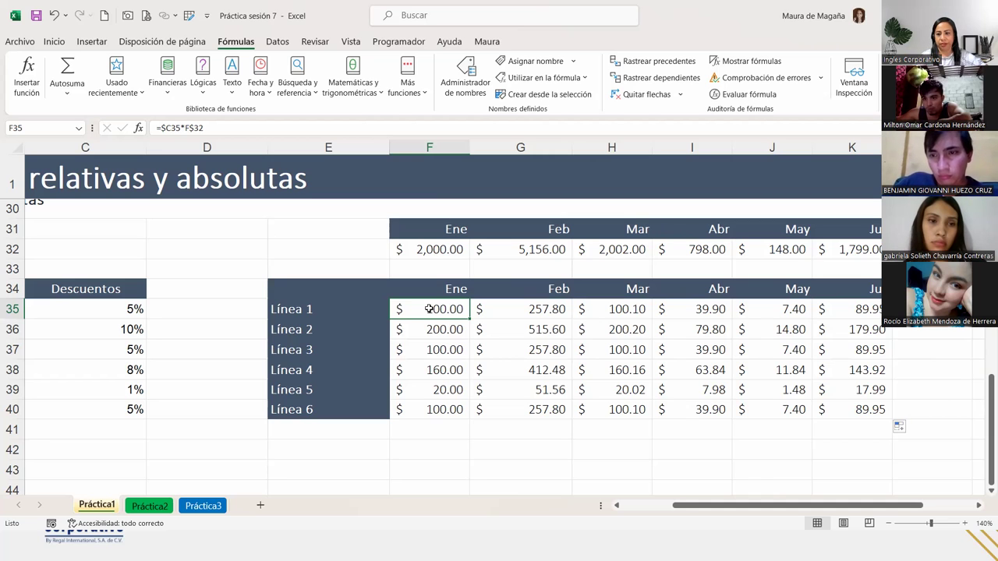
pyautogui.doubleClick(438, 311)
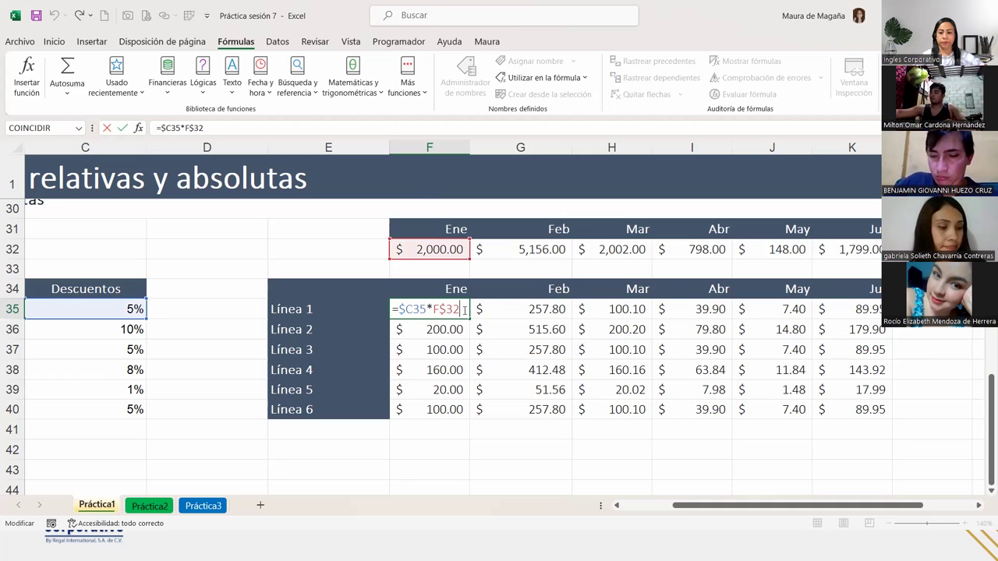
pyautogui.press('Return')
pyautogui.press('Return')
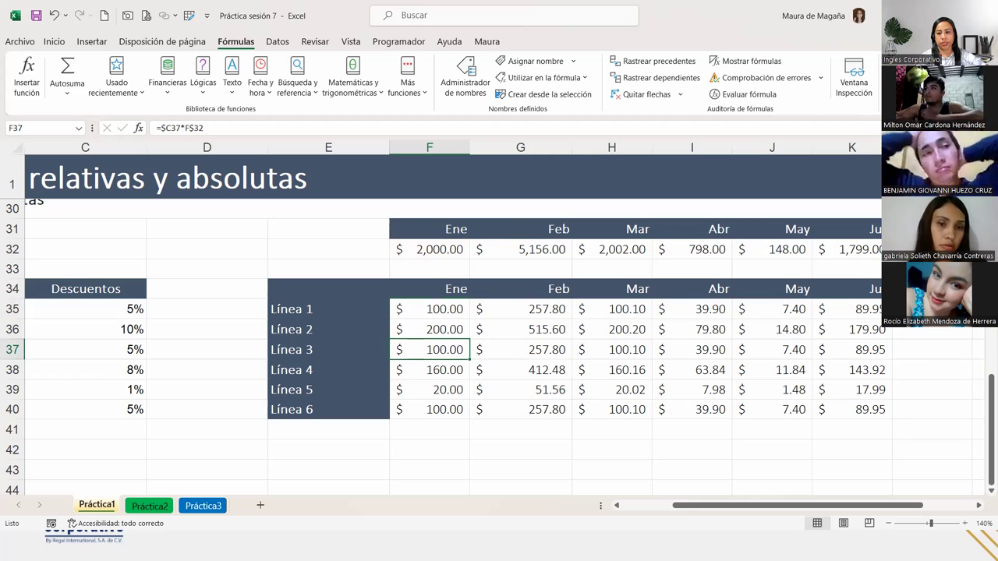
pyautogui.hotkey('alt', 'Tab')
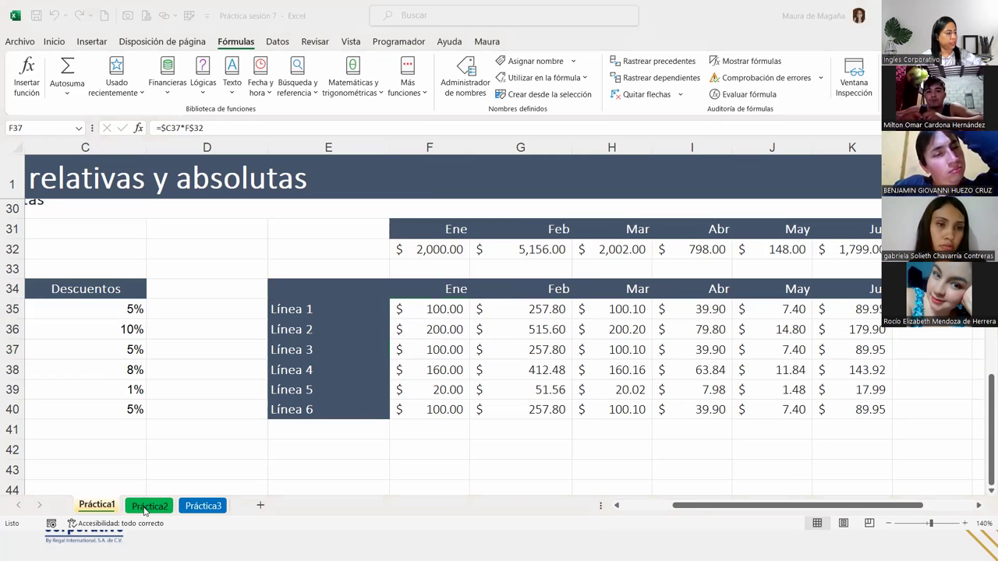
# - Switch to the Práctica2 sheet and zoom out from 140% to 120% to show the Art1–Art7 table
pyautogui.click(147, 506)
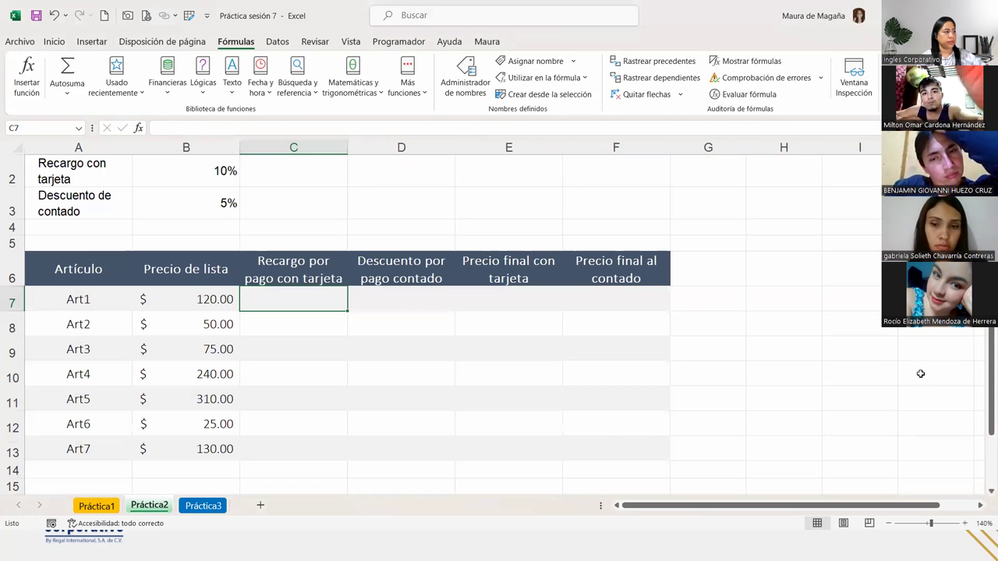
pyautogui.click(890, 523)
pyautogui.click(890, 523)
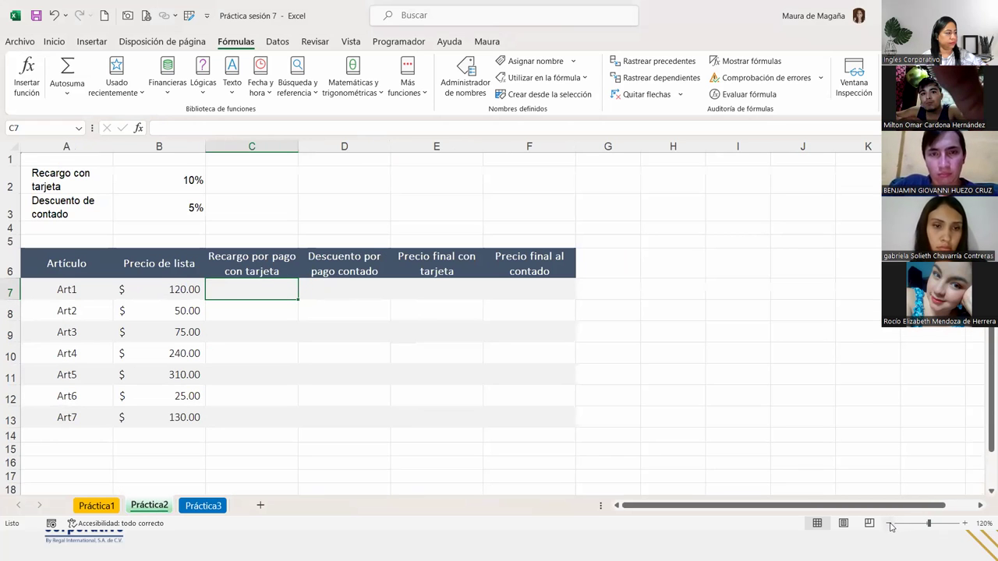
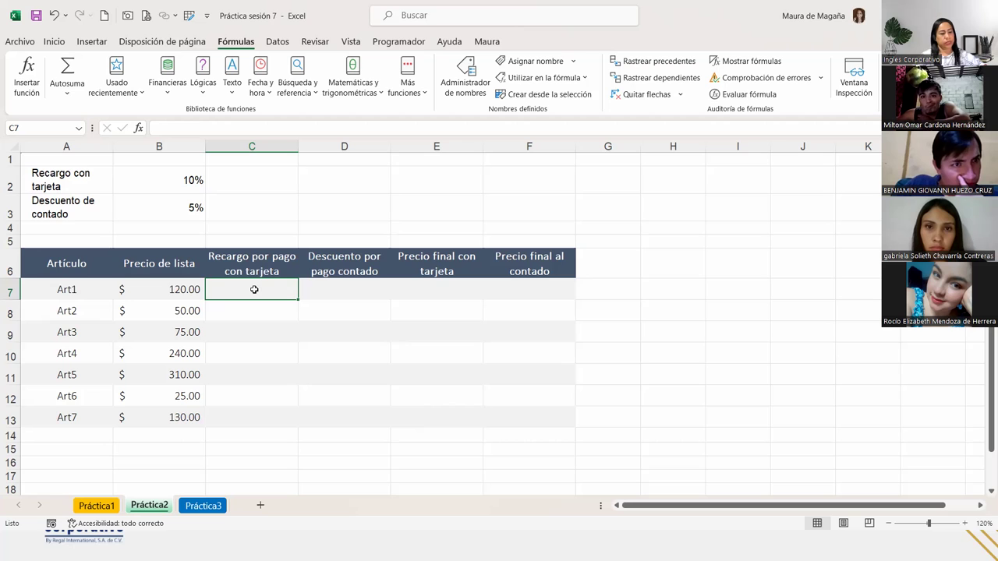
# - Enter =B7*$B$2 in C7 so Art1's card surcharge shows 12.00
pyautogui.write('=')
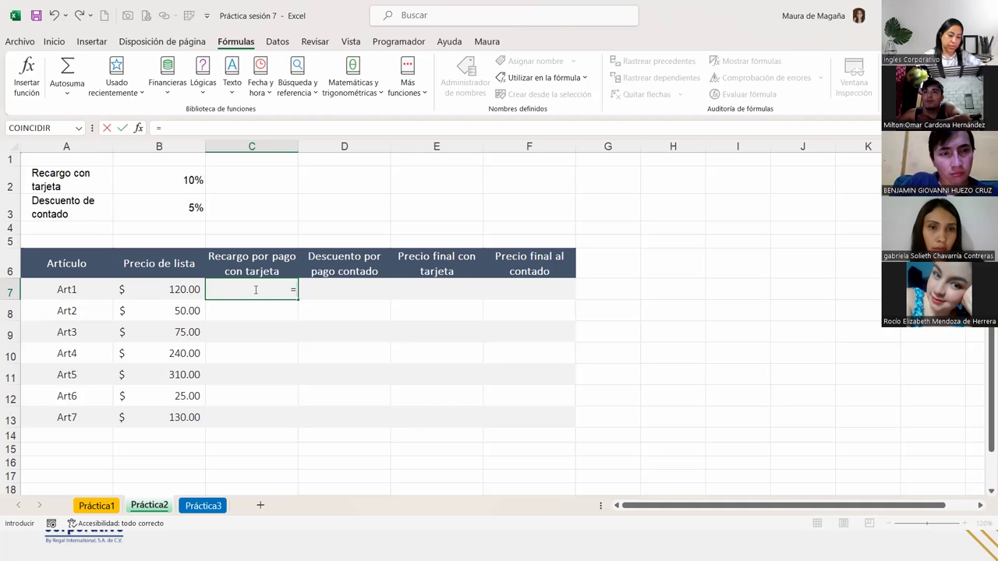
pyautogui.click(179, 290)
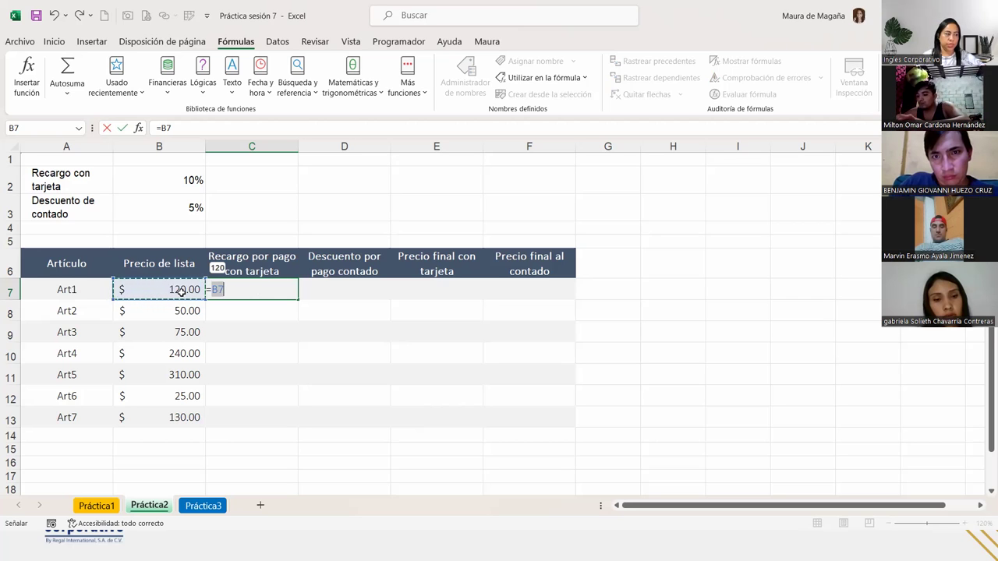
pyautogui.write('*')
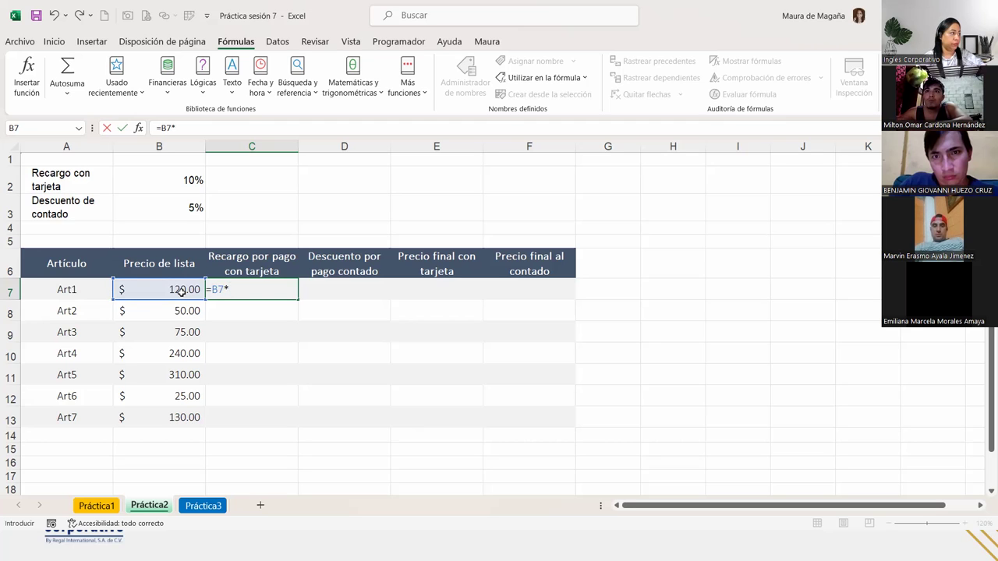
pyautogui.click(159, 172)
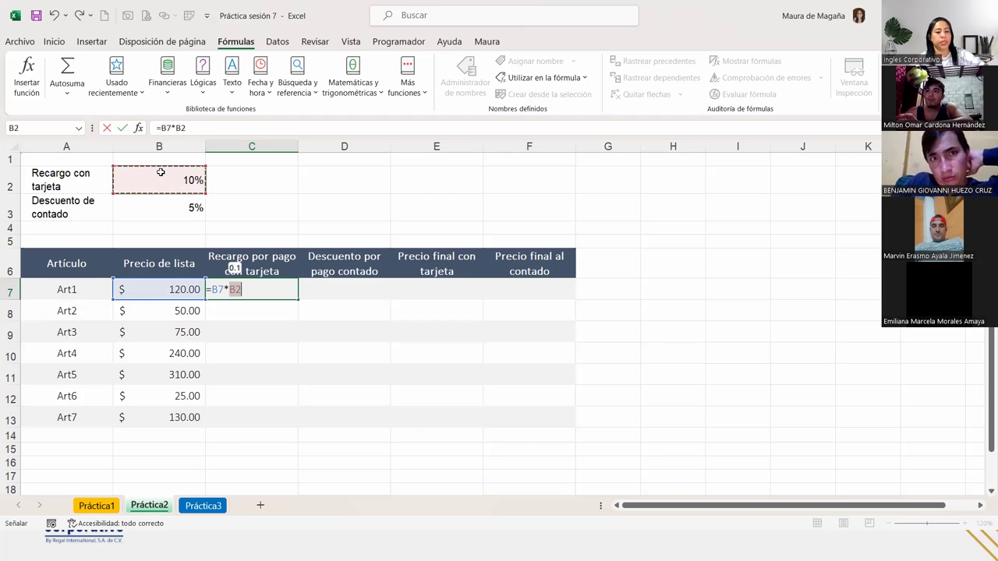
pyautogui.press('F4')
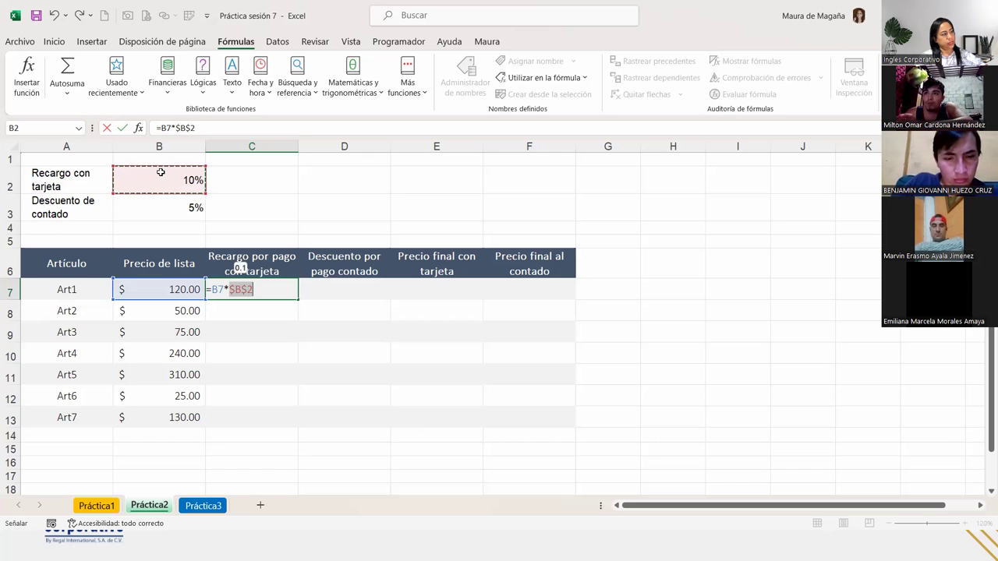
pyautogui.press('Return')
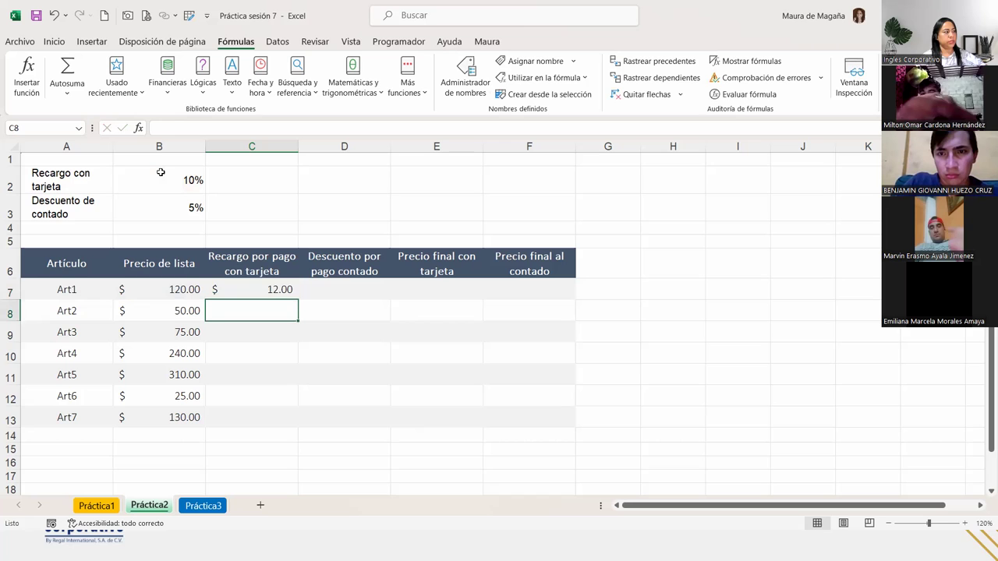
pyautogui.press('Up')
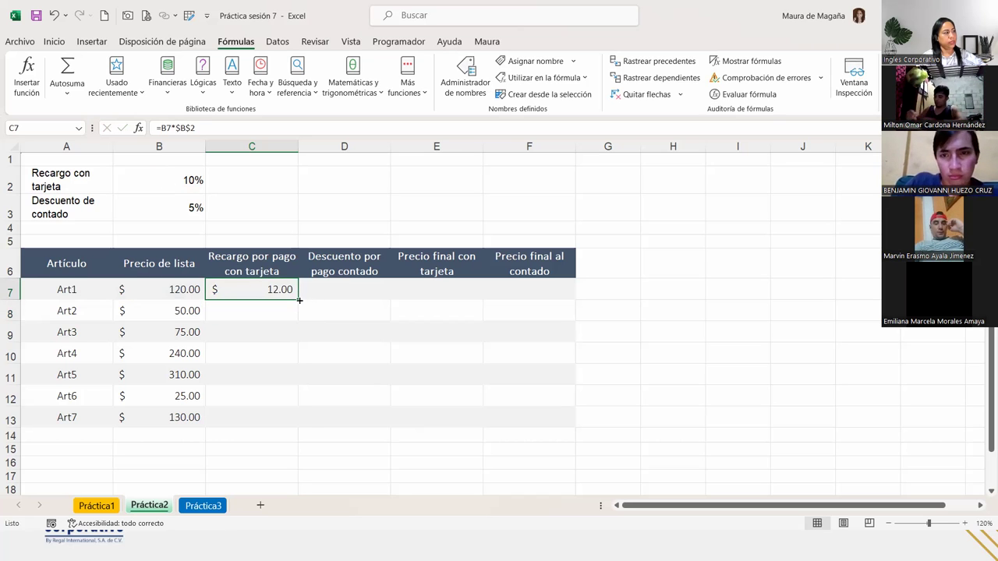
pyautogui.moveTo(298, 299); pyautogui.dragTo(300, 427)
pyautogui.doubleClick(274, 289)
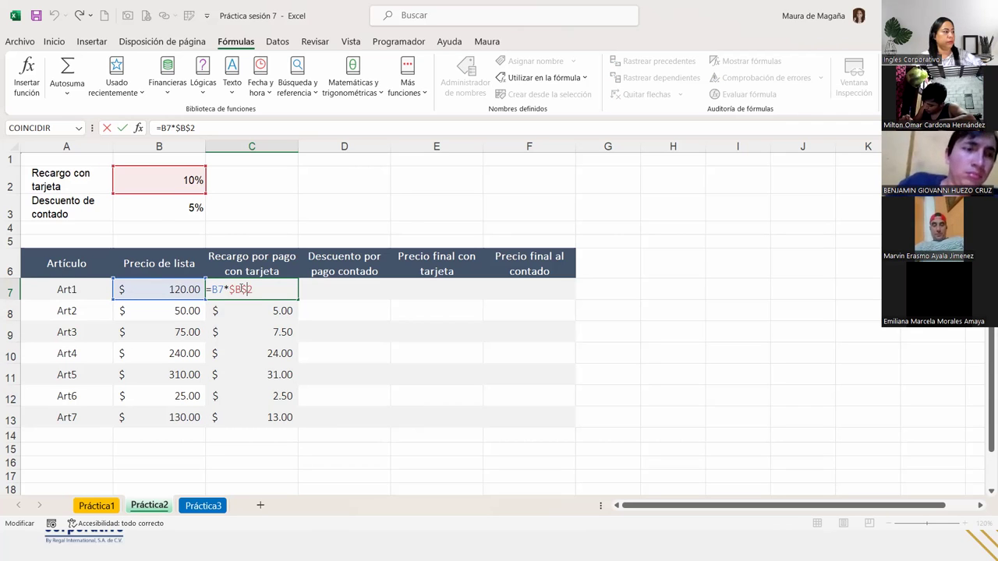
pyautogui.press('BackSpace')
pyautogui.press('BackSpace')
pyautogui.press('BackSpace')
pyautogui.press('BackSpace')
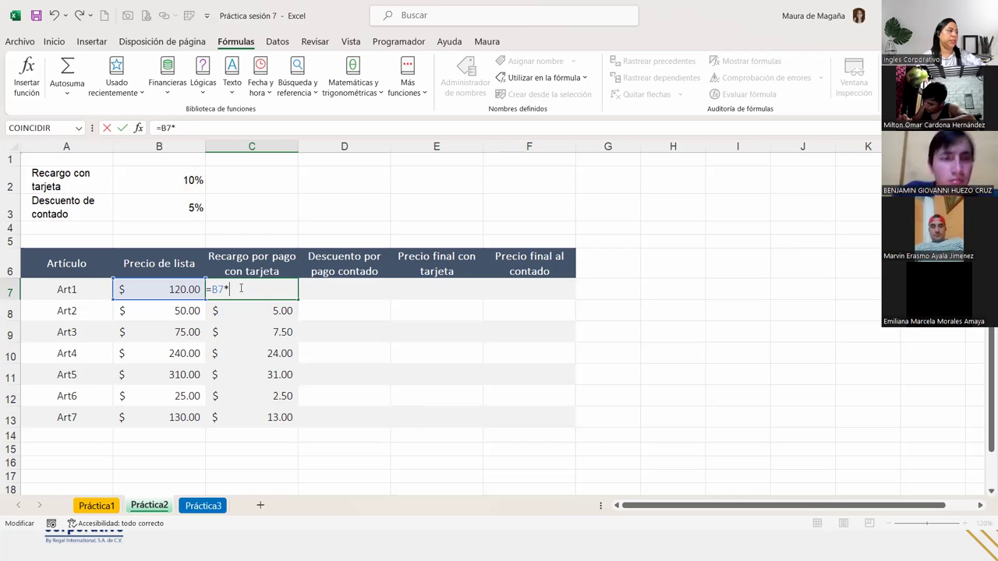
pyautogui.click(167, 181)
pyautogui.press('F4')
pyautogui.press('Return')
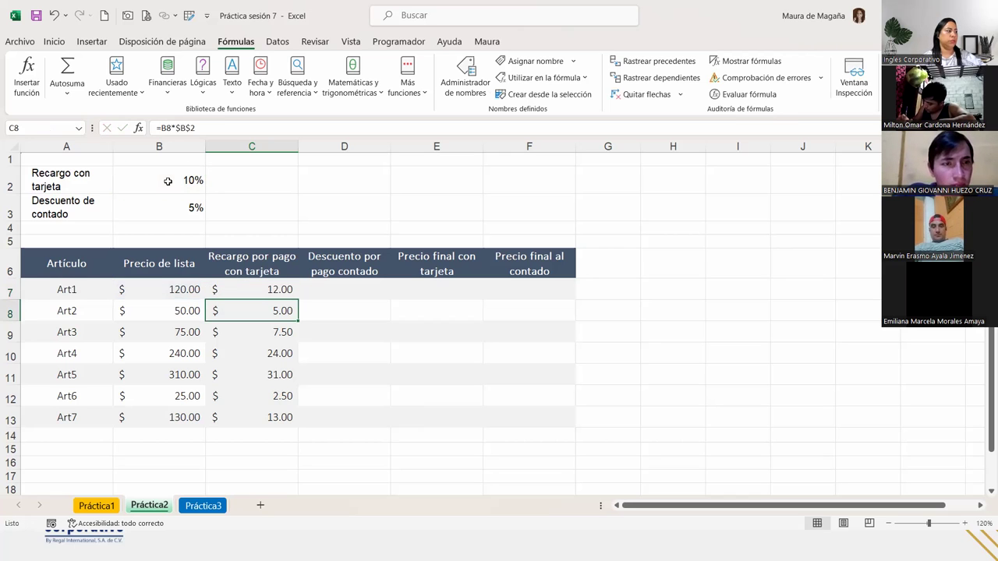
pyautogui.hotkey('ctrl', 'z')
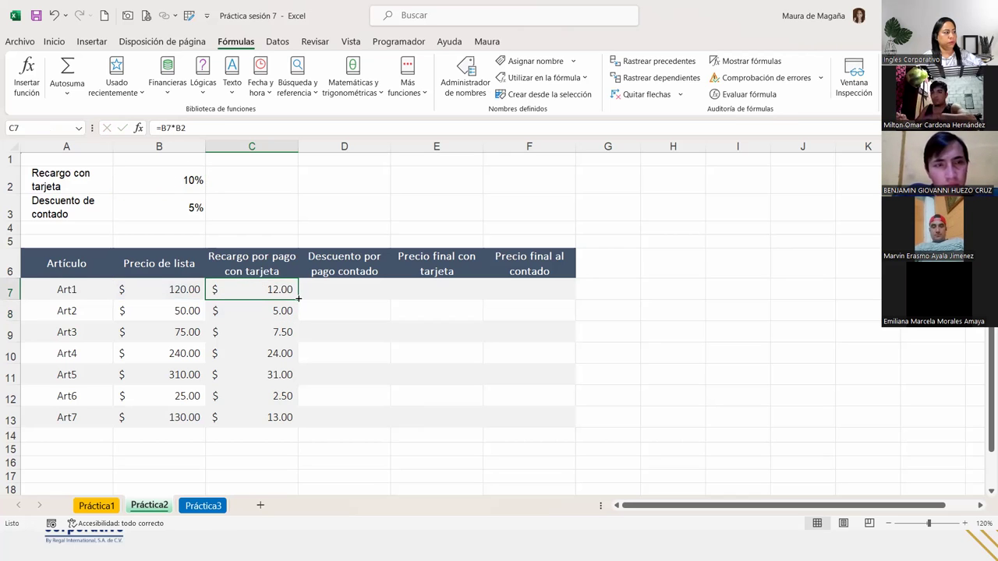
pyautogui.hotkey('ctrl', 'z')
pyautogui.click(262, 329)
pyautogui.click(261, 353)
pyautogui.click(260, 374)
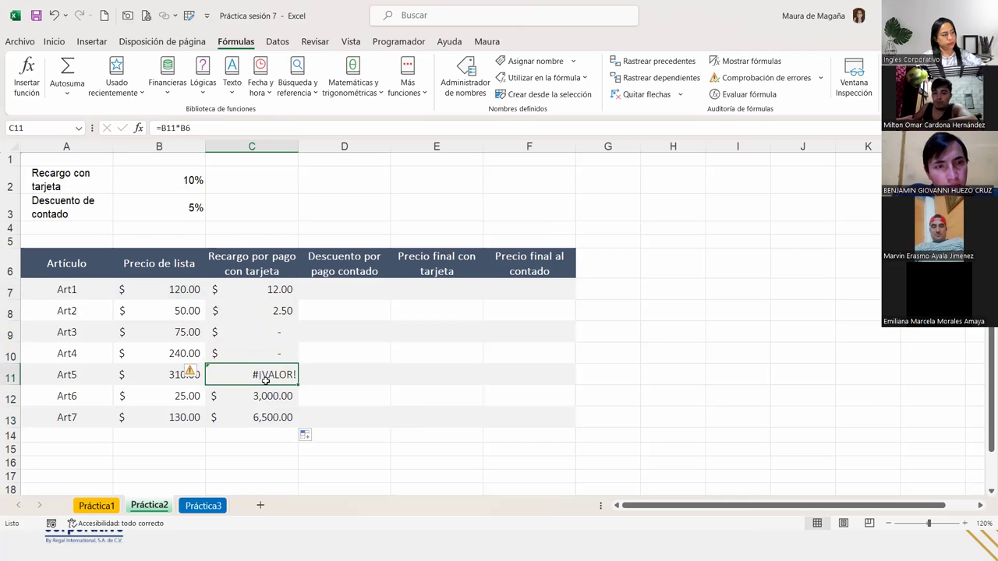
pyautogui.click(270, 396)
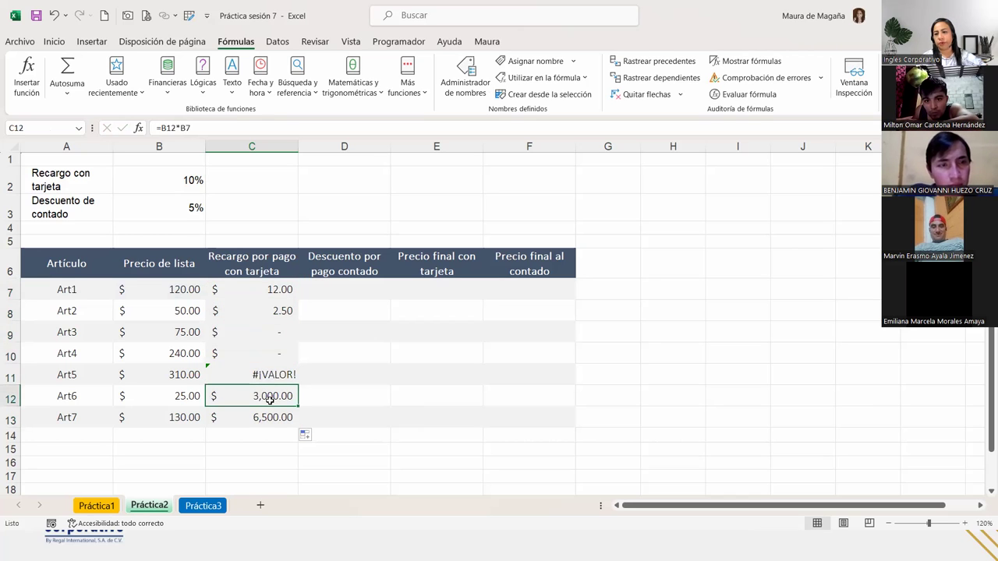
pyautogui.click(248, 308)
pyautogui.click(251, 290)
pyautogui.doubleClick(251, 289)
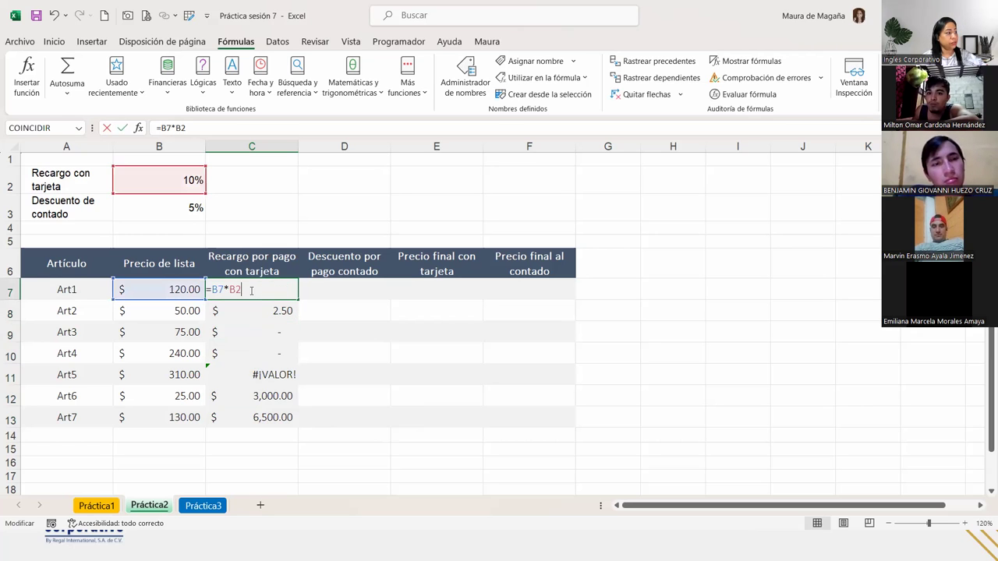
pyautogui.press('Return')
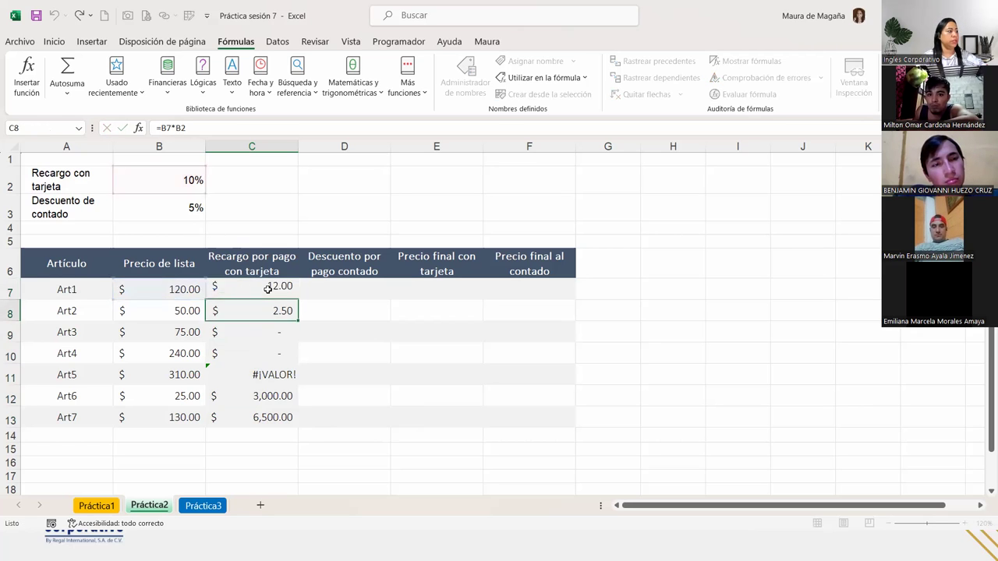
pyautogui.doubleClick(285, 315)
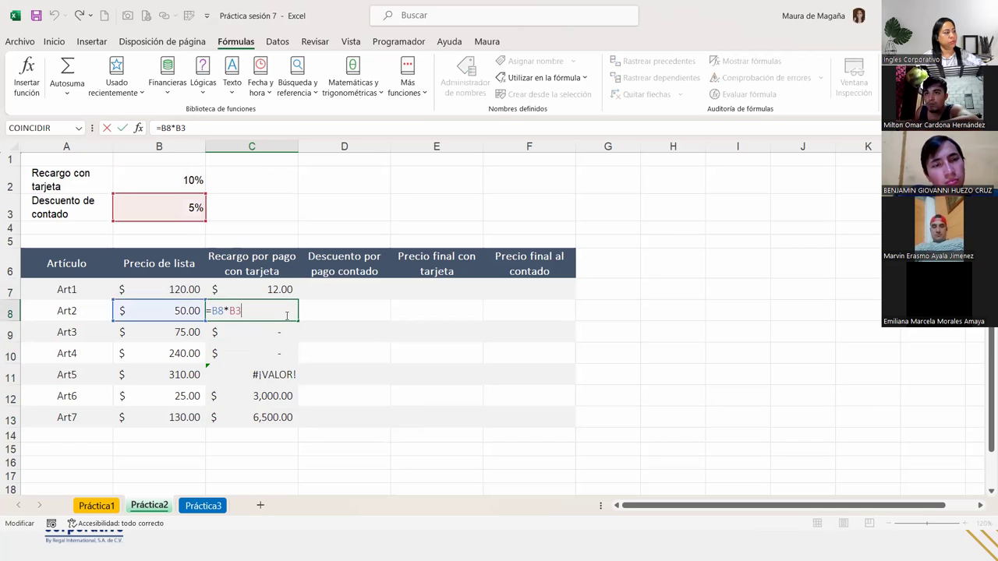
pyautogui.press('Return')
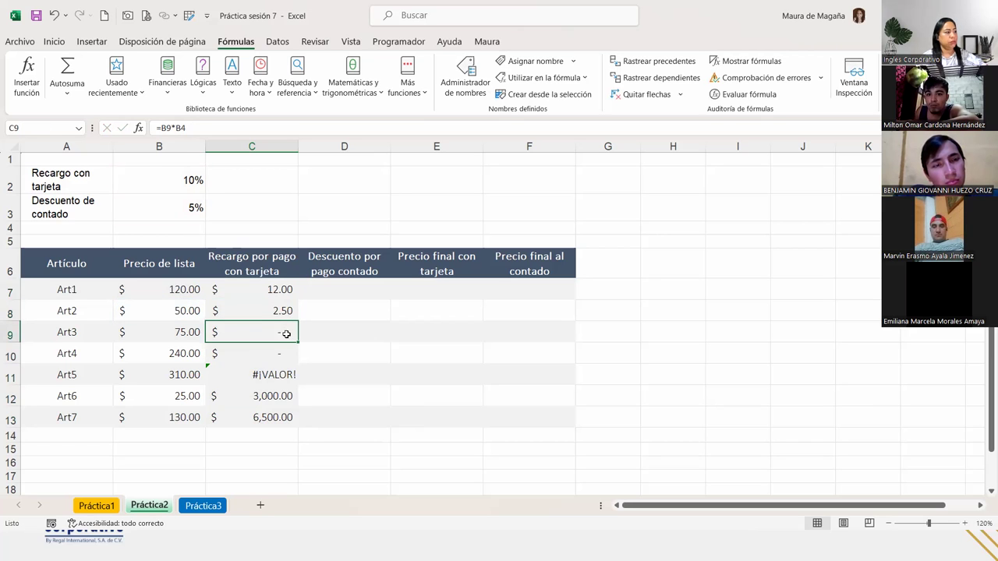
pyautogui.doubleClick(285, 334)
pyautogui.press('Return')
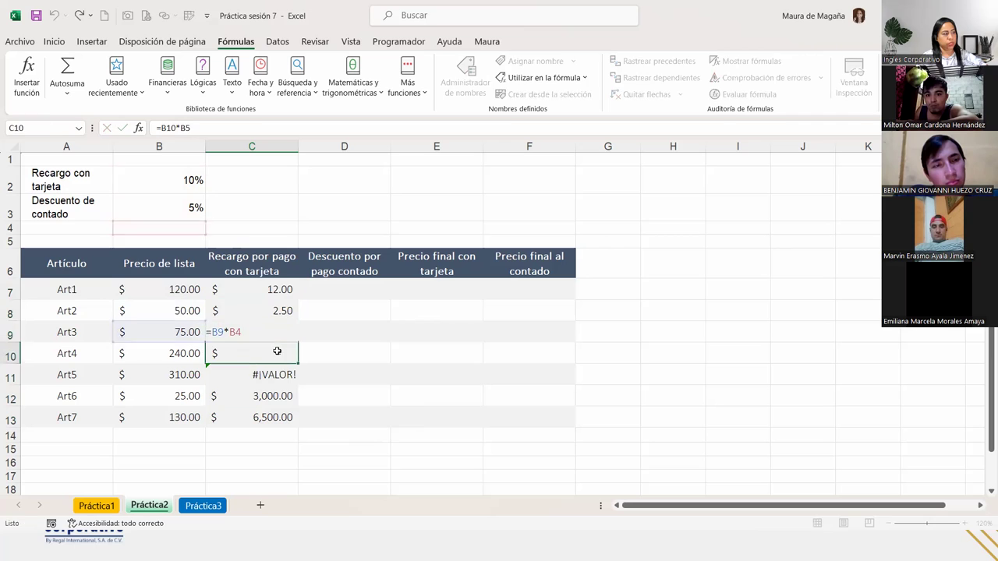
pyautogui.doubleClick(277, 352)
pyautogui.press('Return')
pyautogui.doubleClick(274, 375)
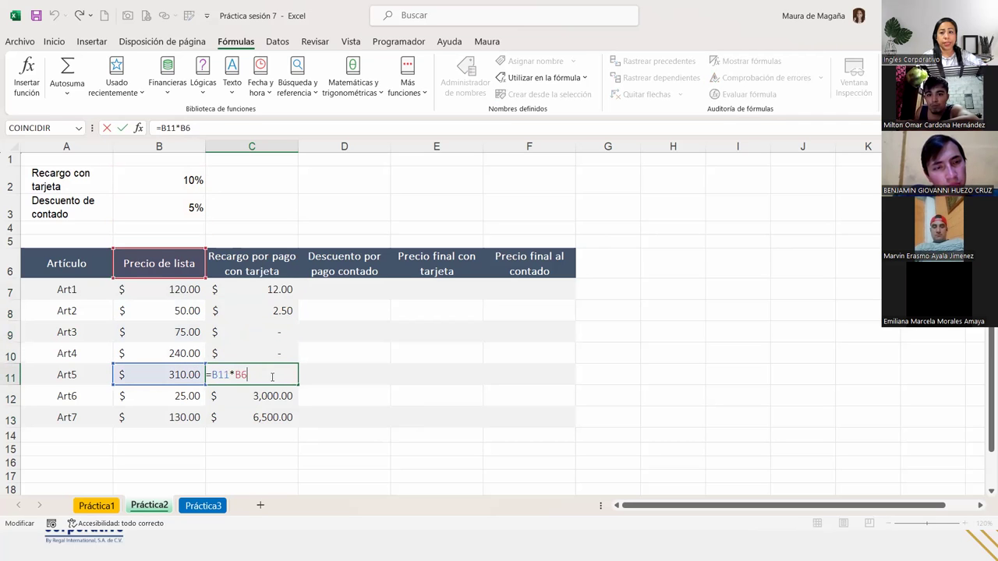
pyautogui.press('Return')
pyautogui.doubleClick(256, 397)
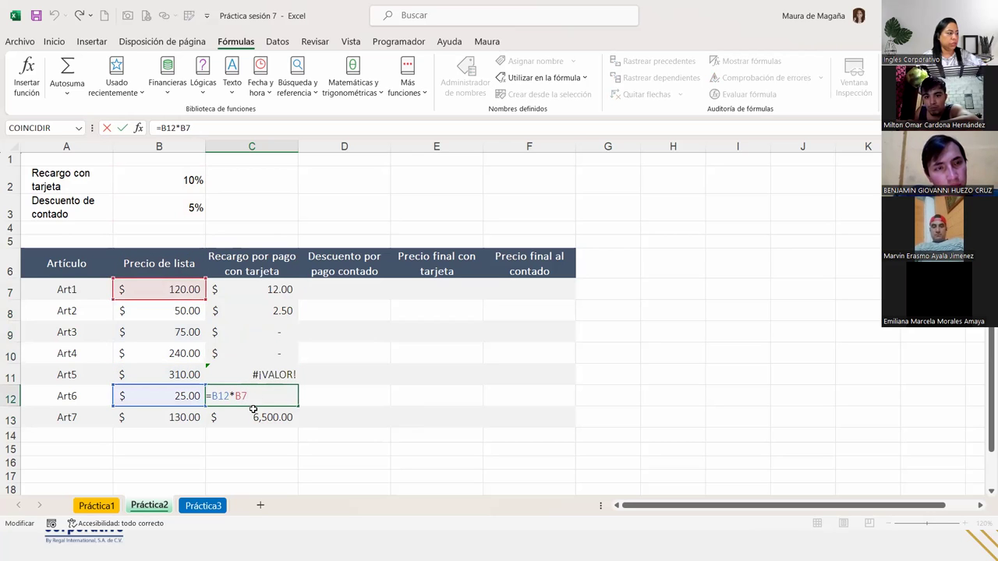
pyautogui.press('Return')
pyautogui.doubleClick(253, 413)
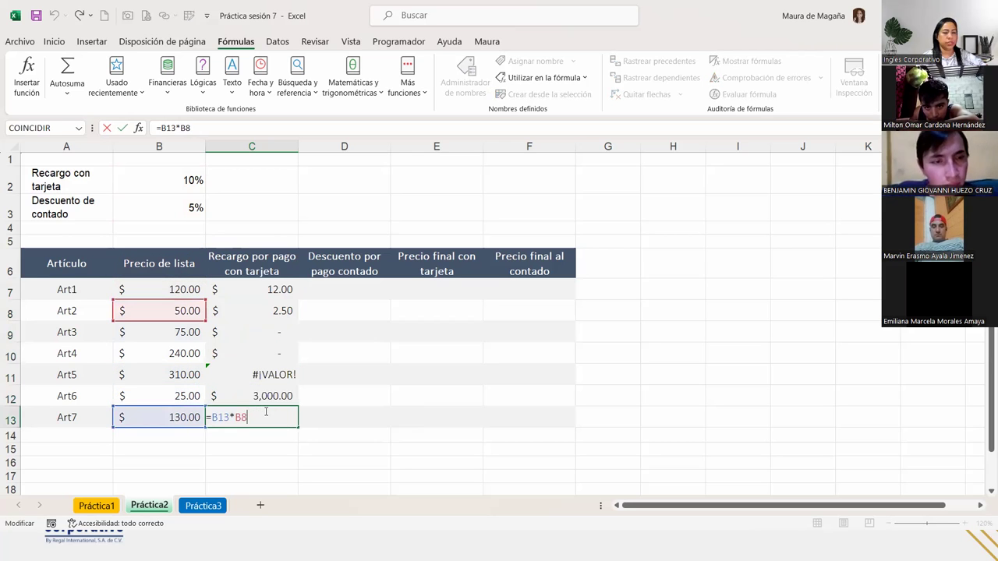
pyautogui.moveTo(278, 311); pyautogui.dragTo(279, 351)
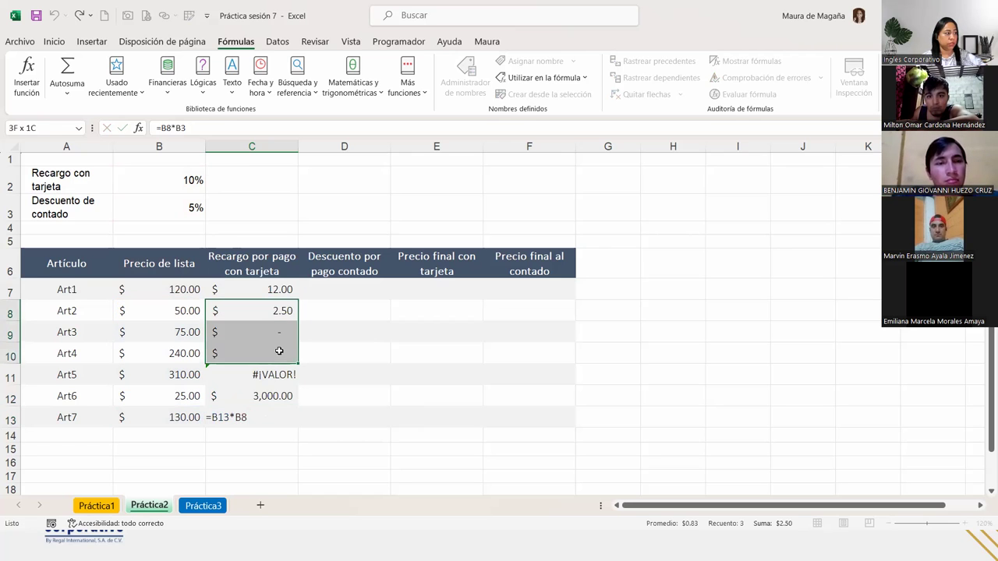
pyautogui.hotkey('ctrl', 'Down')
pyautogui.press('Up')
pyautogui.press('Up')
pyautogui.press('Up')
pyautogui.press('Up')
pyautogui.press('Up')
pyautogui.press('Up')
pyautogui.press('F2')
pyautogui.press('F4')
pyautogui.hotkey('ctrl', 'Return')
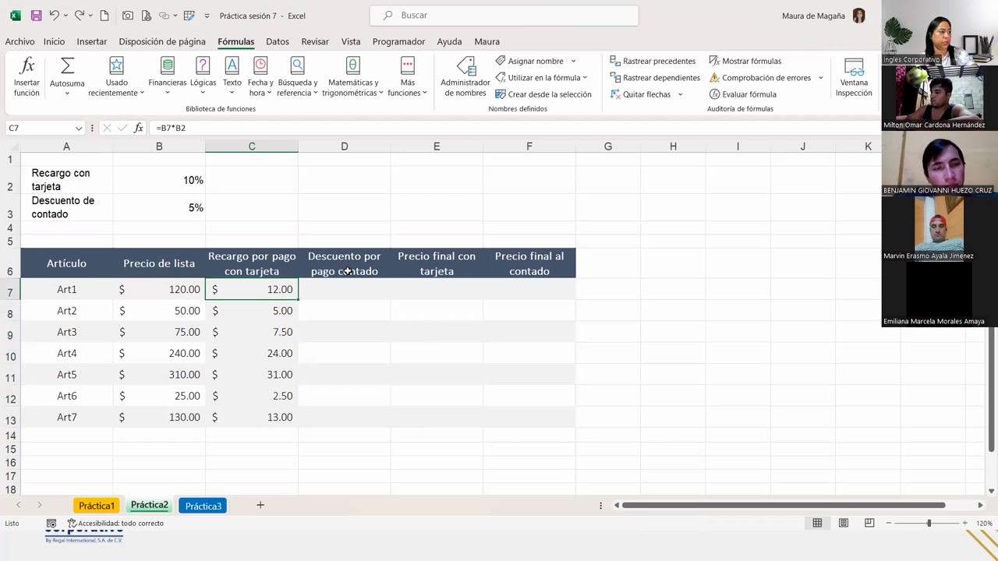
pyautogui.hotkey('ctrl', 'z')
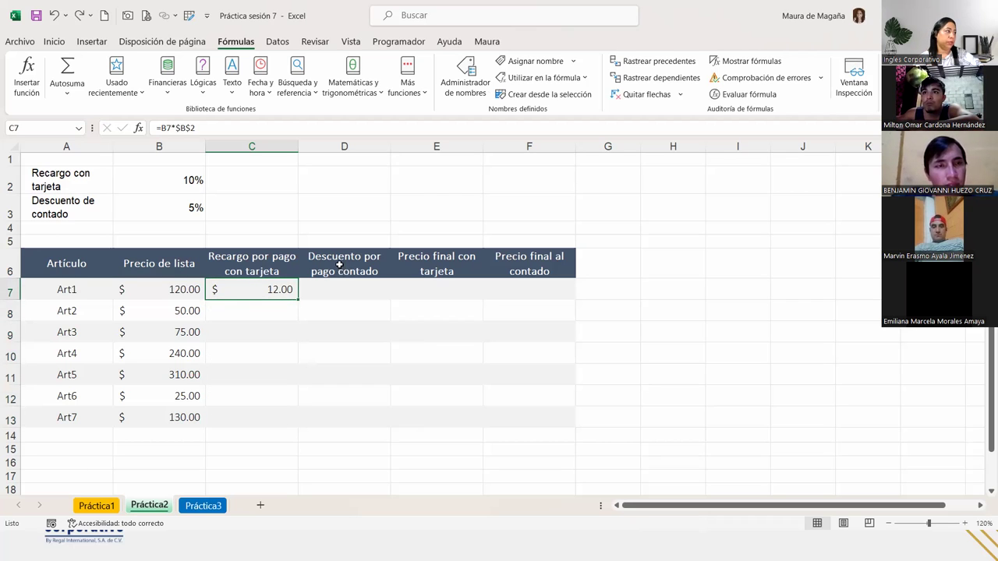
# - Fill C7's surcharge formula down to C13 using Rellenar sin formato
pyautogui.doubleClick(277, 289)
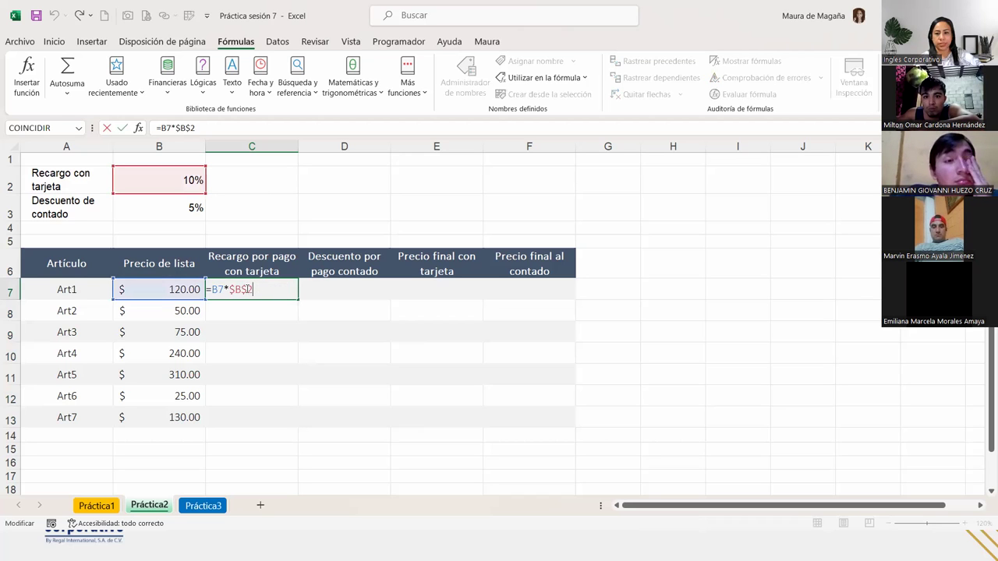
pyautogui.press('Return')
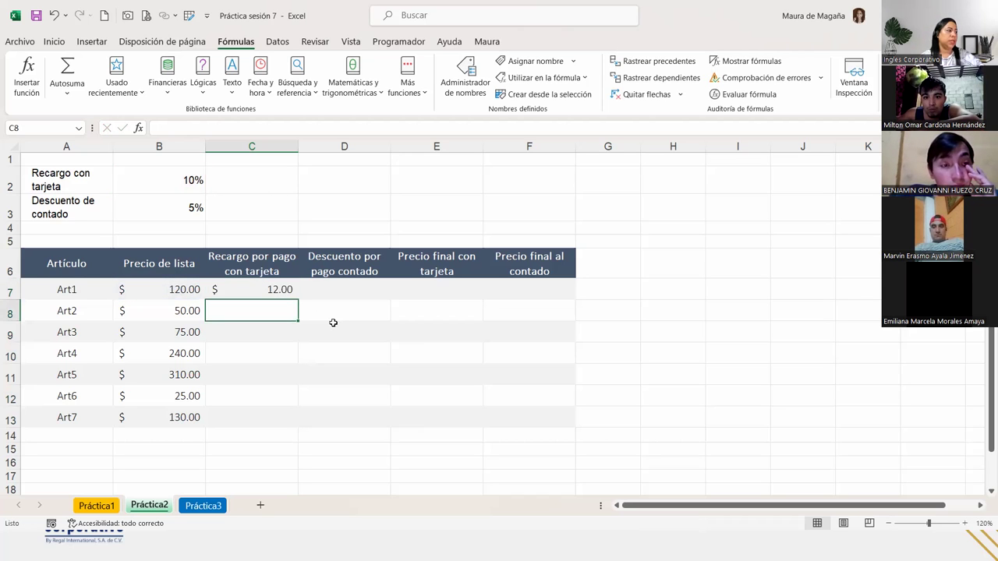
pyautogui.click(289, 289)
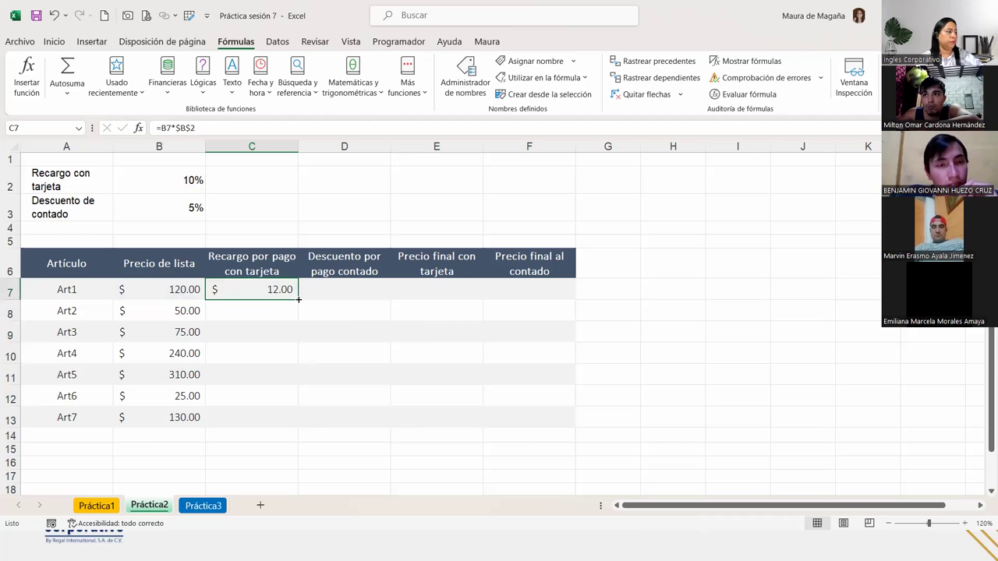
pyautogui.moveTo(298, 299); pyautogui.dragTo(299, 425)
pyautogui.click(338, 350)
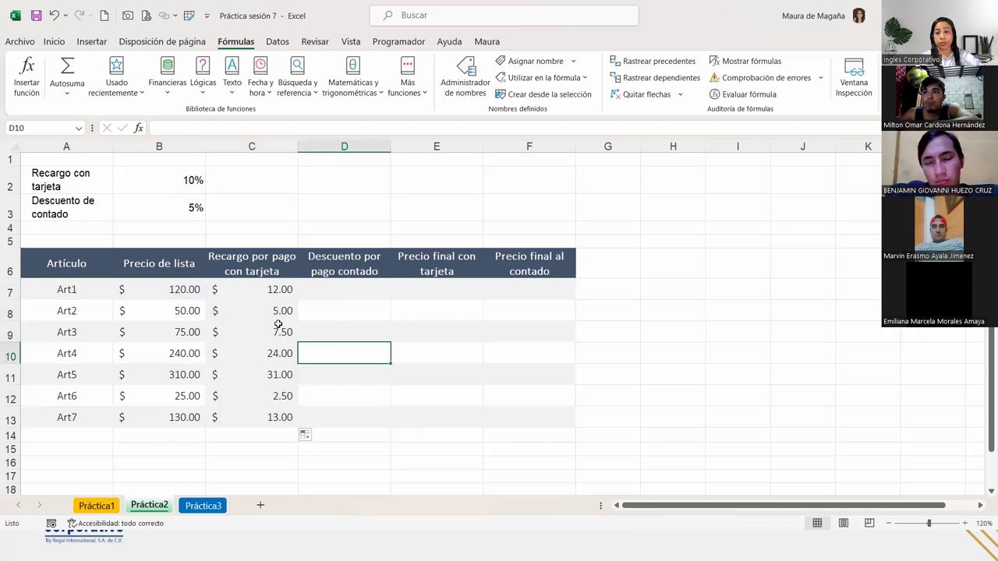
pyautogui.click(315, 437)
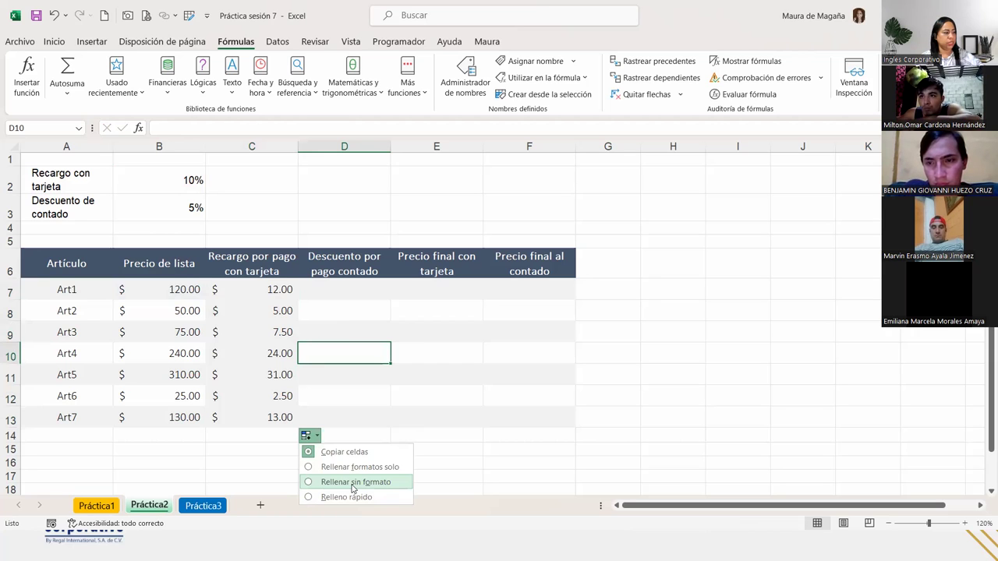
pyautogui.click(354, 483)
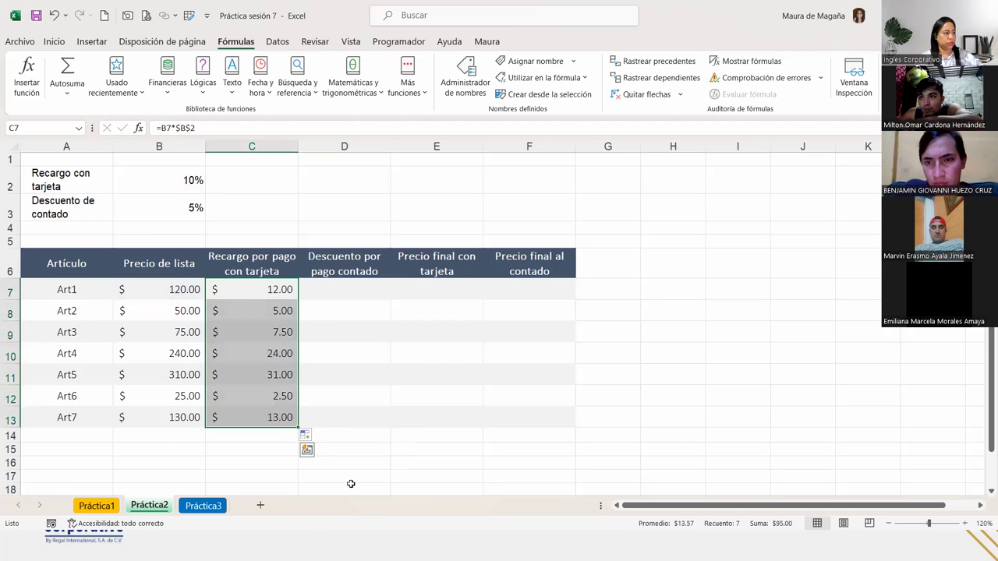
pyautogui.click(371, 340)
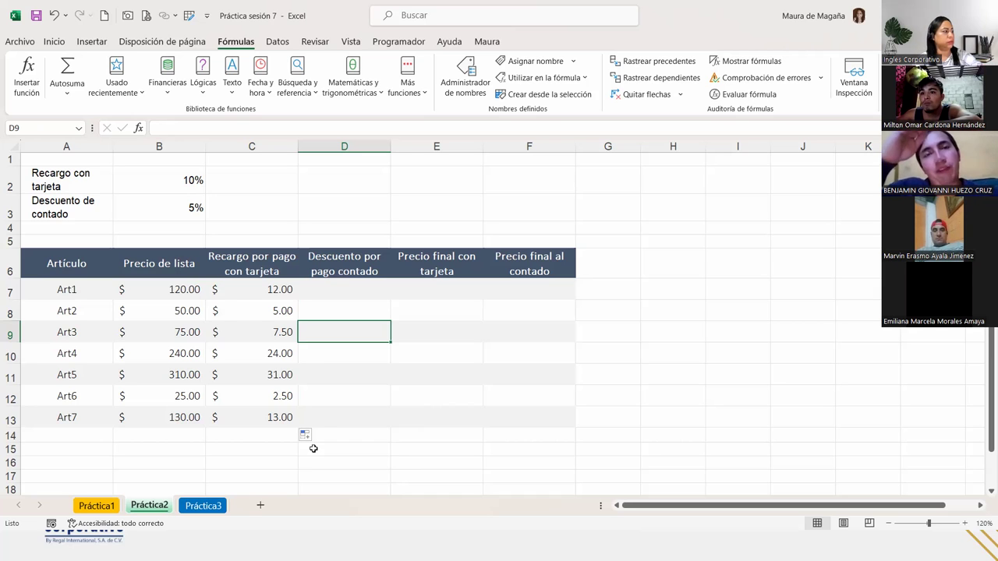
# - Clear the Art2–Art7 surcharge results in C8:C13
pyautogui.moveTo(279, 308); pyautogui.dragTo(284, 421)
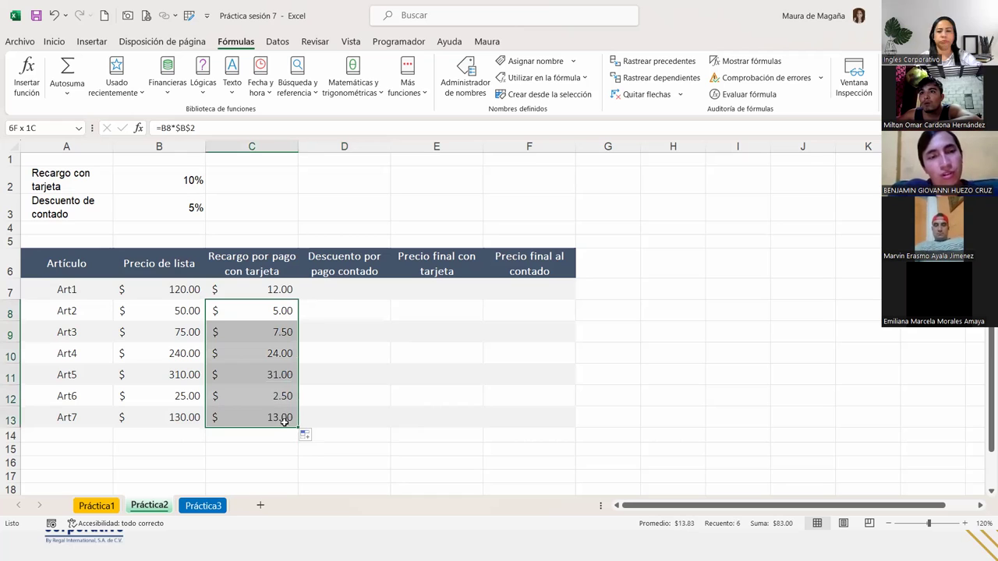
pyautogui.press('Delete')
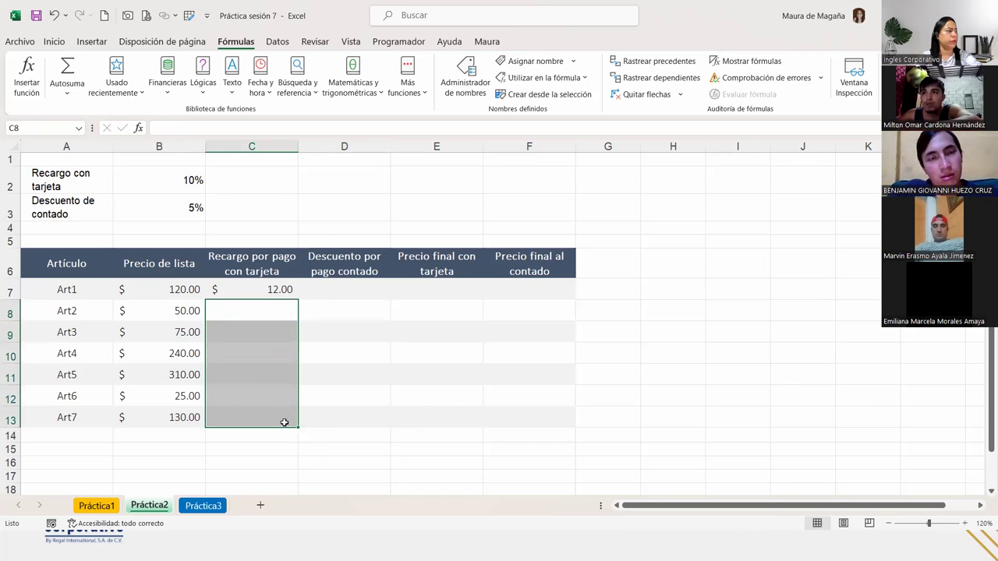
pyautogui.click(269, 290)
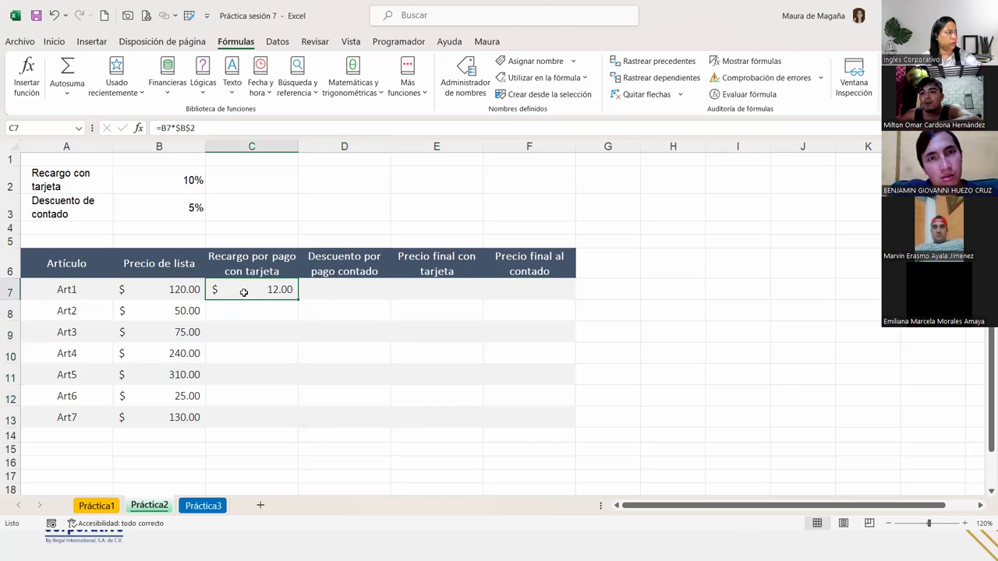
pyautogui.click(255, 306)
pyautogui.click(264, 291)
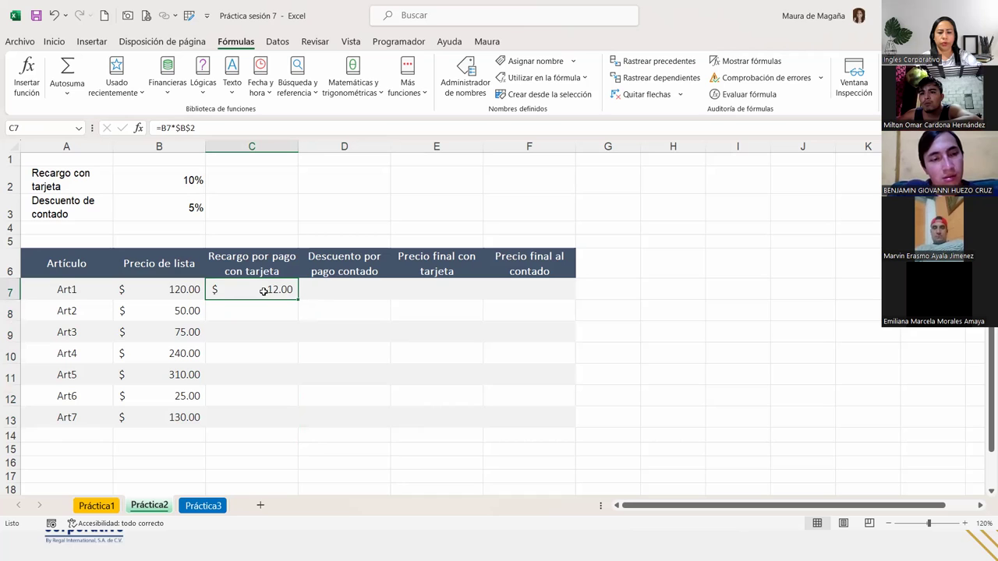
# - Restore the surcharge formula in C8:C13, showing 5.00 through 13.00
pyautogui.hotkey('ctrl', 'd')
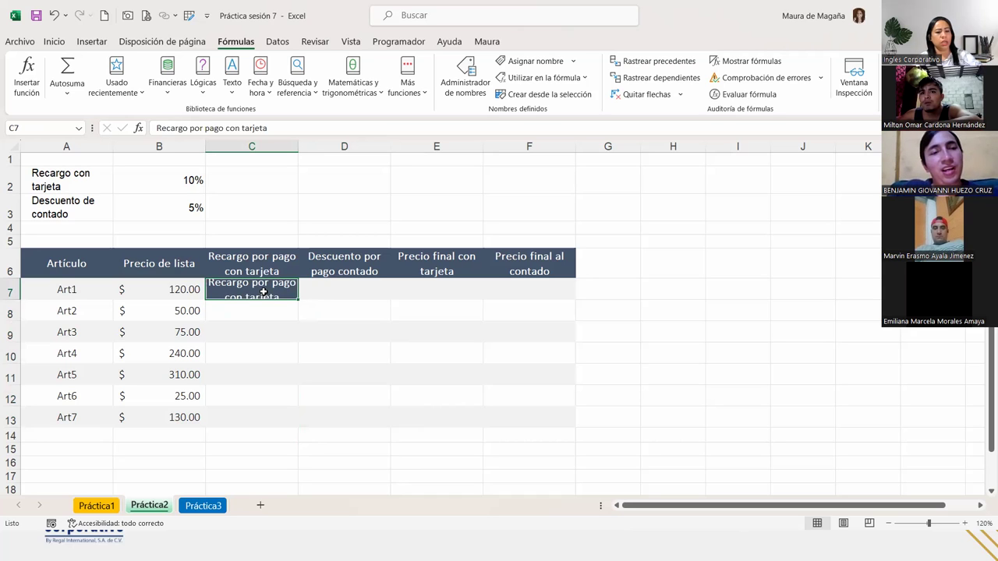
pyautogui.hotkey('ctrl', 'z')
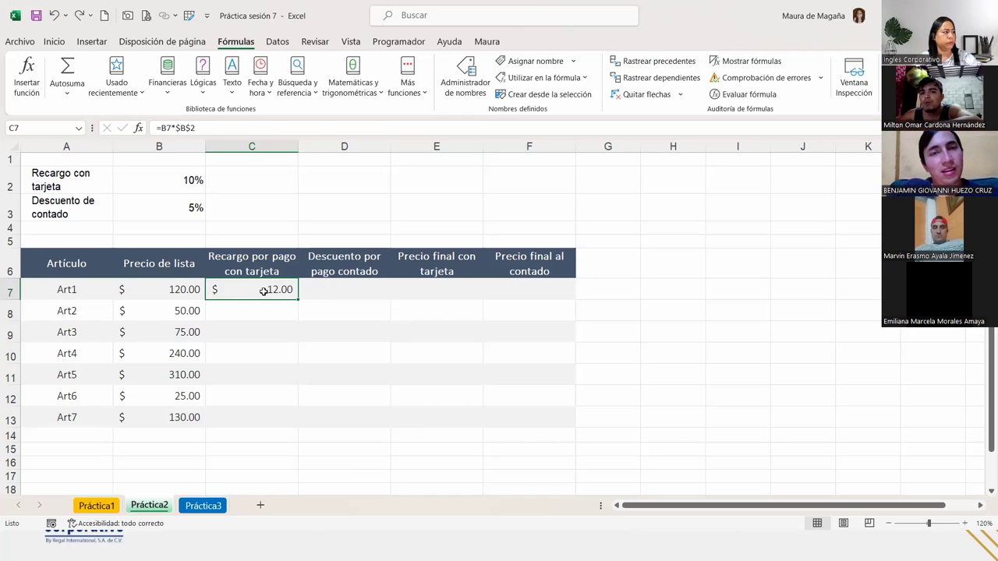
pyautogui.hotkey('ctrl', 'd')
pyautogui.hotkey('ctrl', 'z')
pyautogui.hotkey('ctrl', 'z')
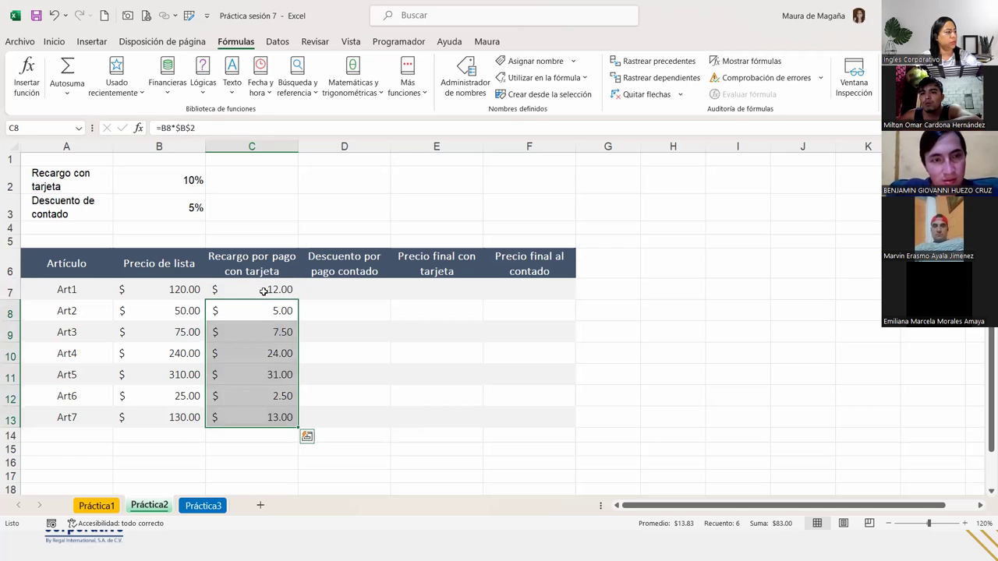
pyautogui.click(318, 324)
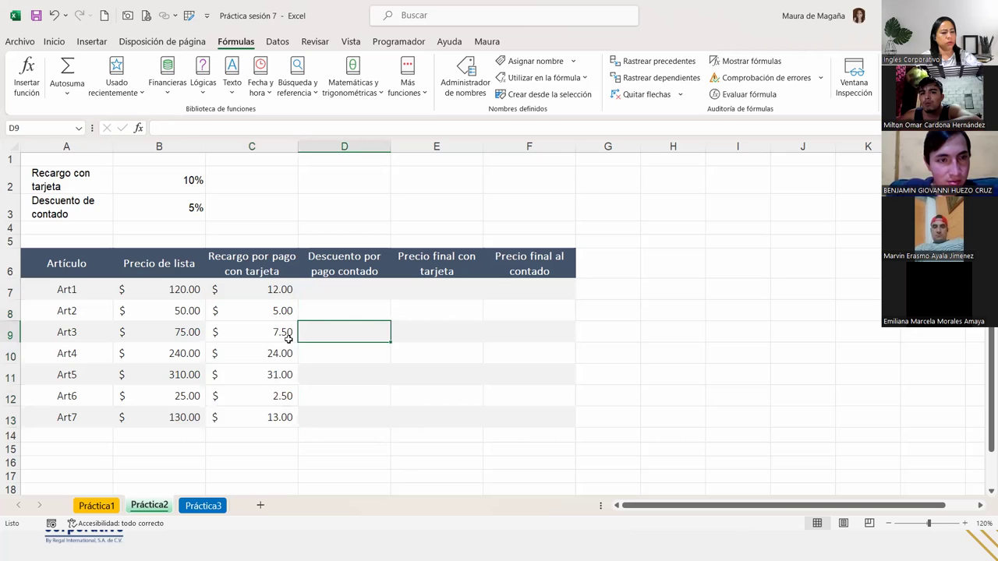
pyautogui.hotkey('ctrl', 'y')
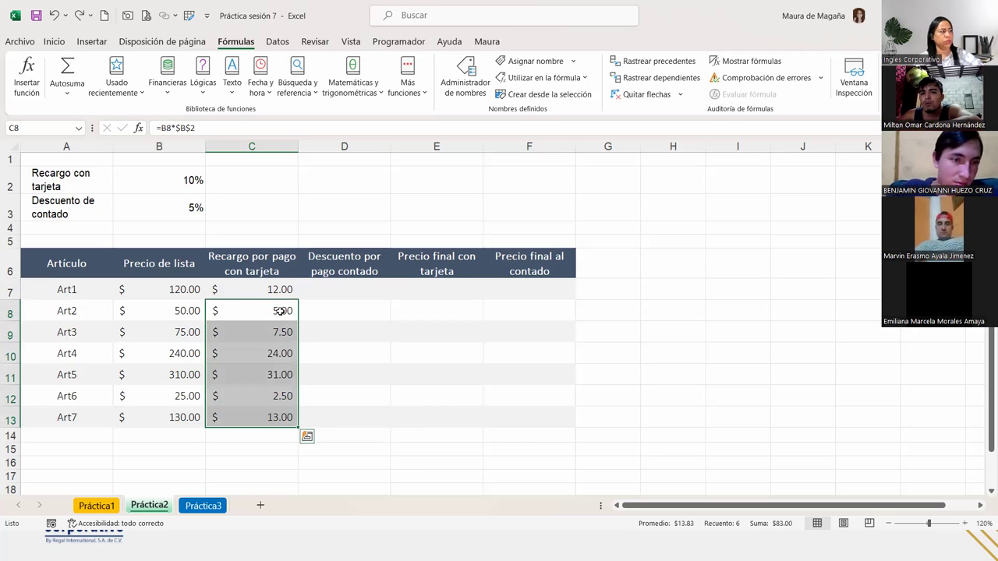
pyautogui.click(280, 311)
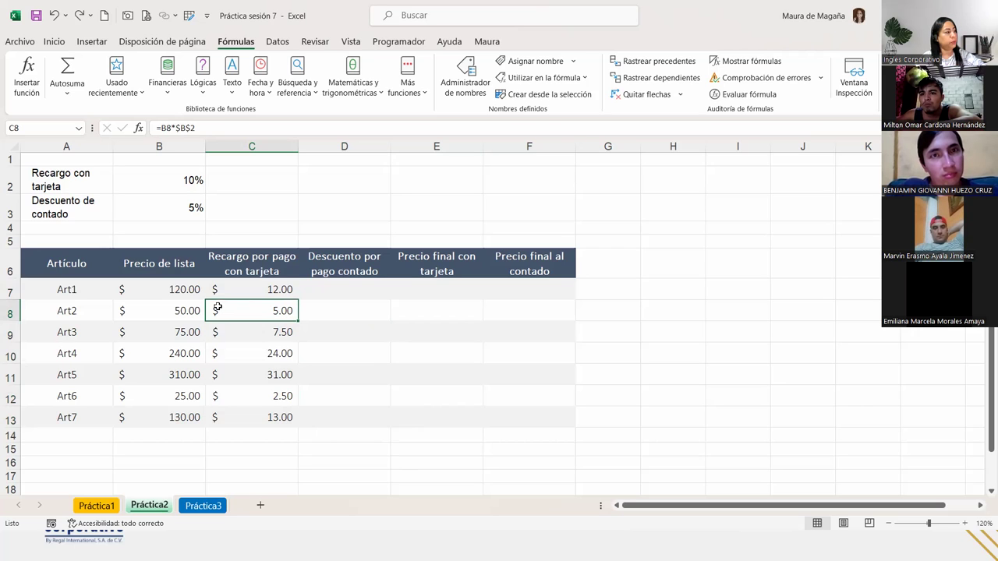
# - Check the surcharge formulas for Art3 through Art6
pyautogui.click(226, 333)
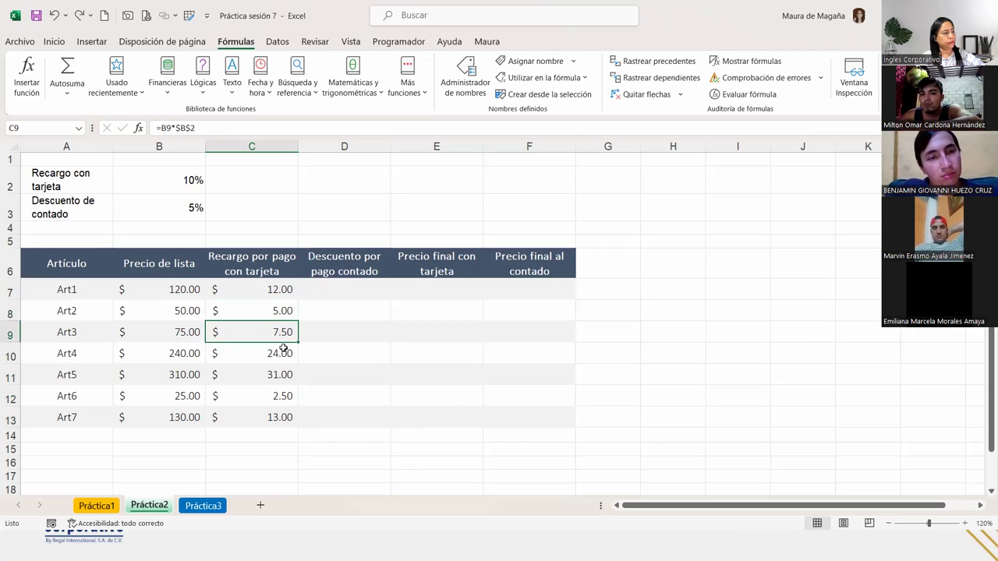
pyautogui.click(246, 349)
pyautogui.click(246, 380)
pyautogui.click(242, 395)
pyautogui.click(249, 374)
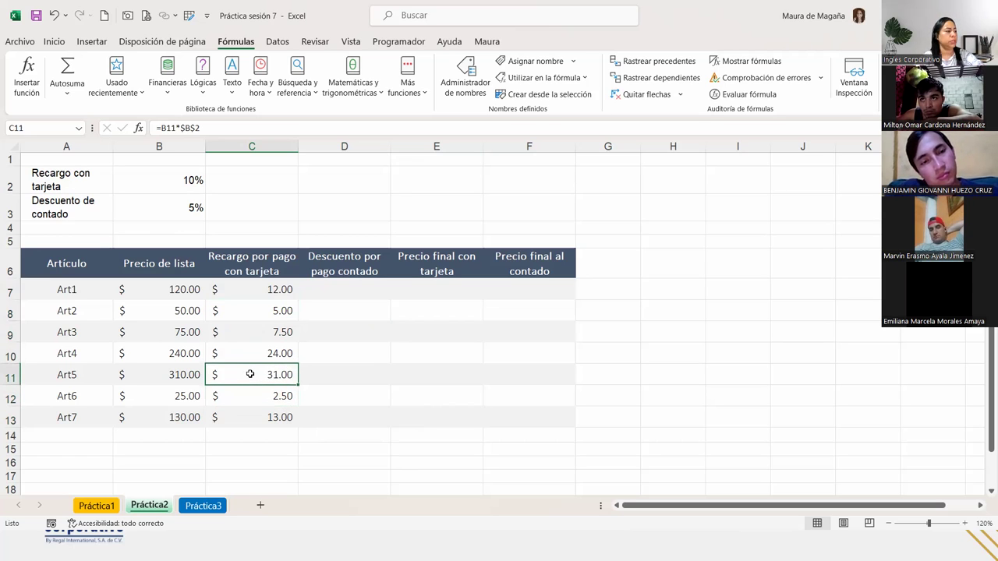
pyautogui.click(241, 356)
pyautogui.click(329, 431)
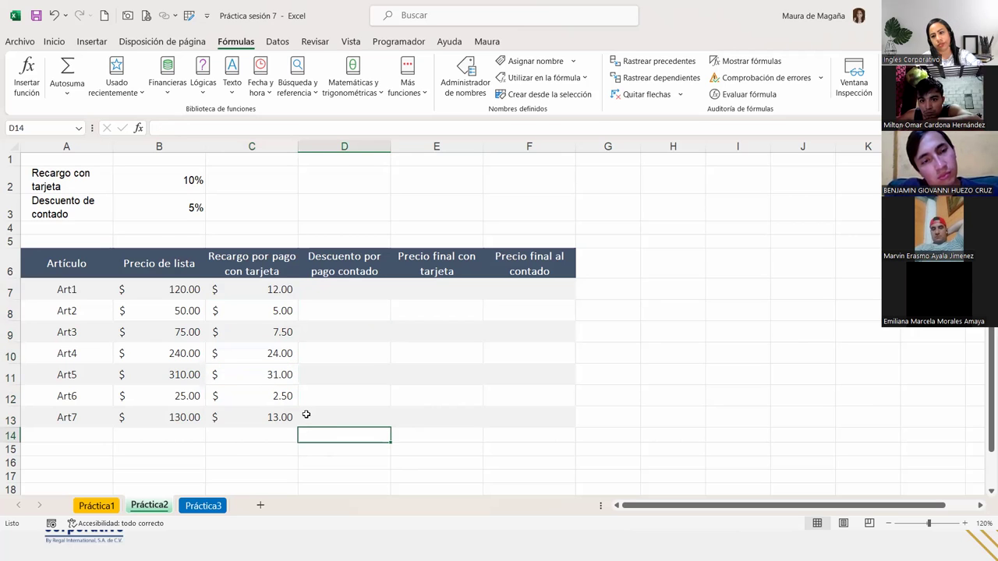
# - Undo the pasted formulas and refill C7 down to C13 with Rellenar sin formato
pyautogui.hotkey('ctrl', 'z')
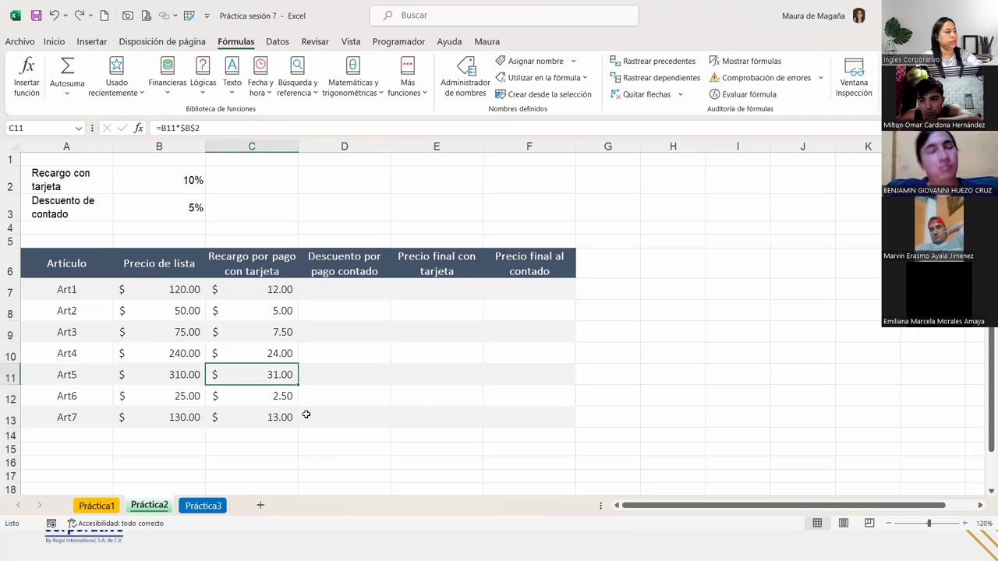
pyautogui.hotkey('ctrl', 'z')
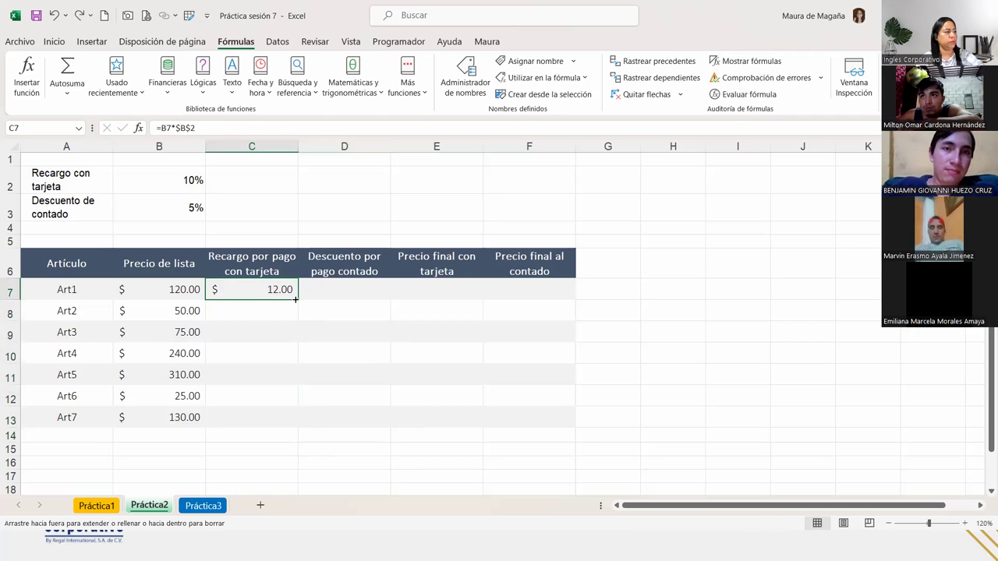
pyautogui.moveTo(298, 303); pyautogui.dragTo(300, 427)
pyautogui.click(309, 436)
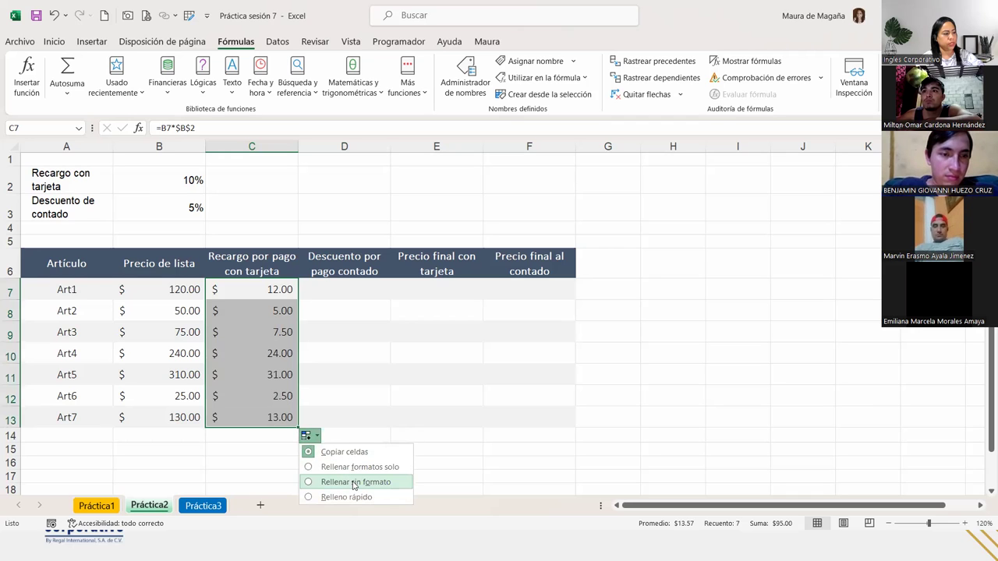
pyautogui.click(355, 482)
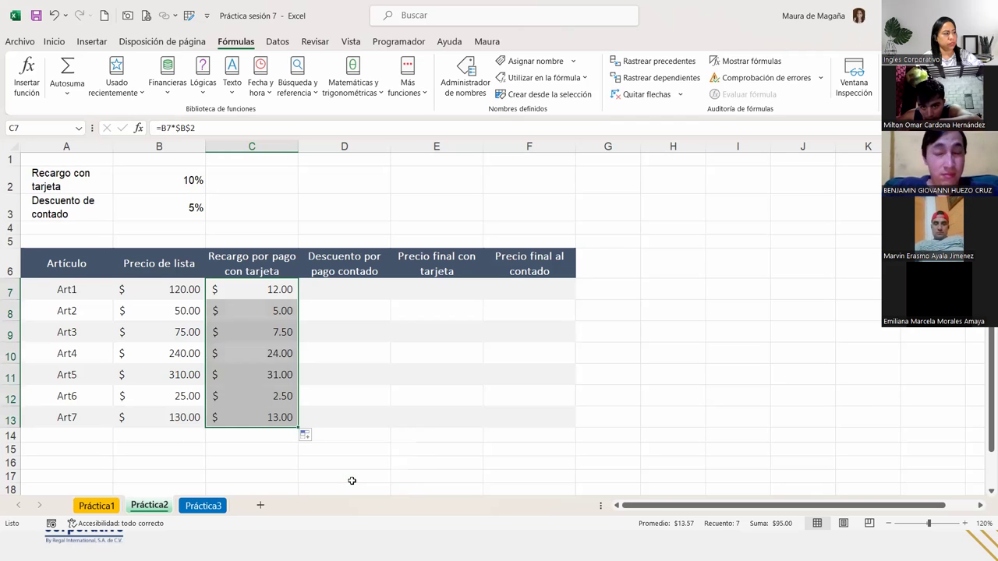
pyautogui.click(340, 308)
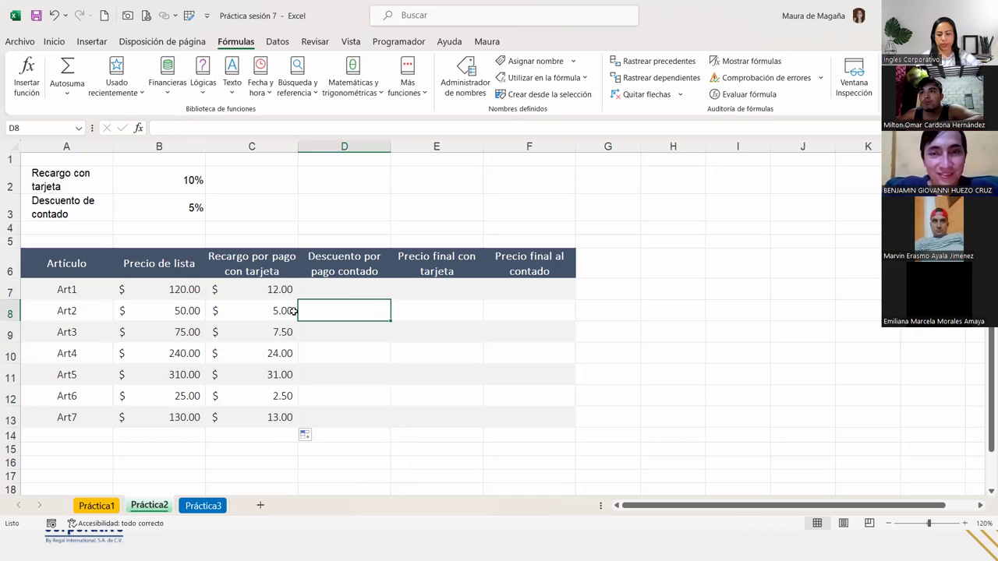
# - Enter =B7*$B$3 in D7 for Art1's cash discount of 6.00
pyautogui.click(367, 281)
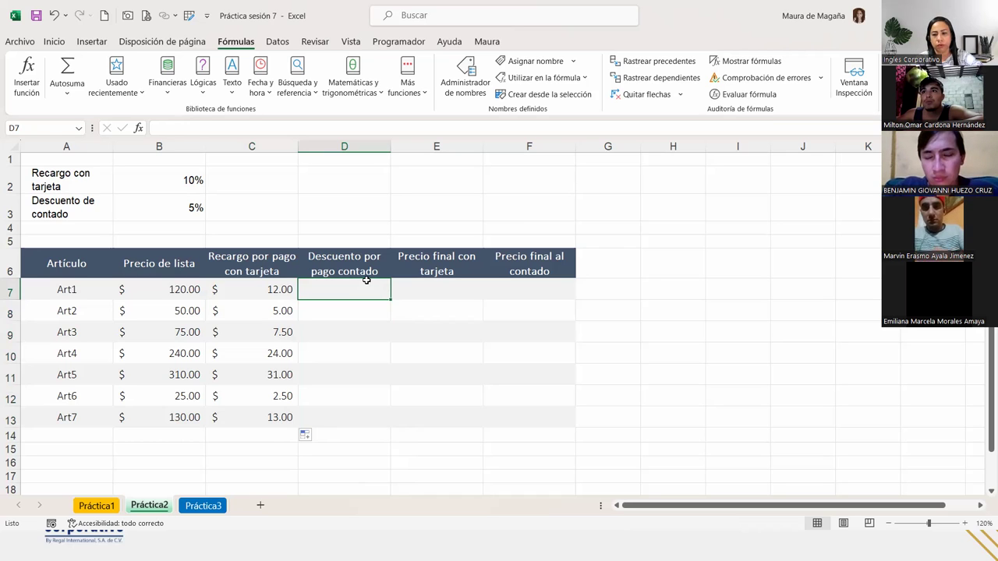
pyautogui.write('=')
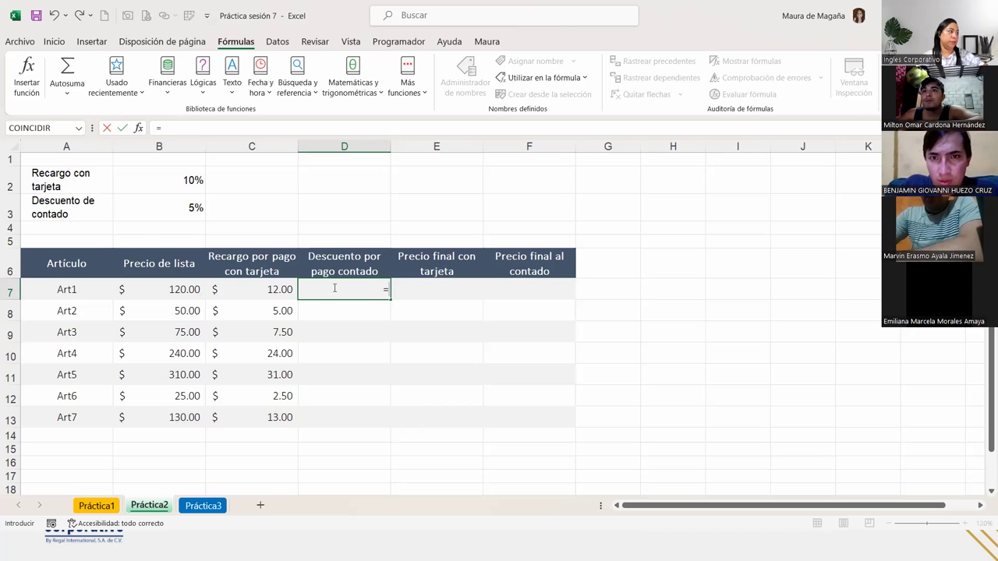
pyautogui.click(168, 296)
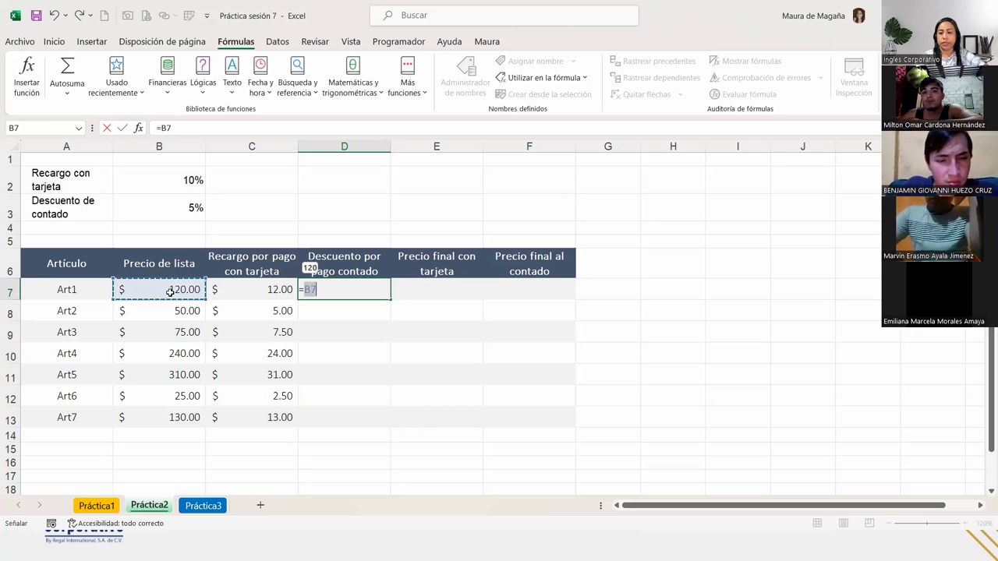
pyautogui.write('*')
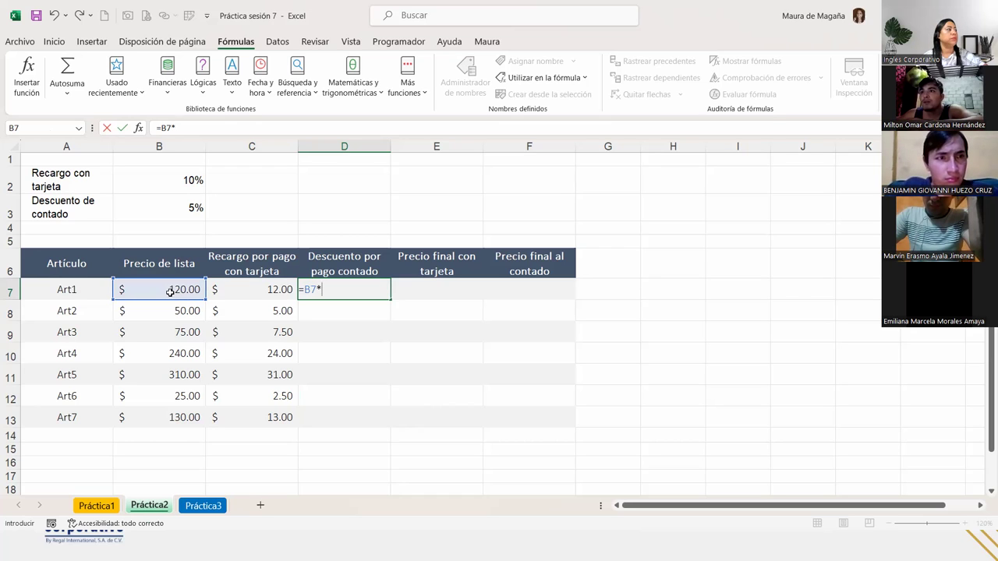
pyautogui.click(133, 200)
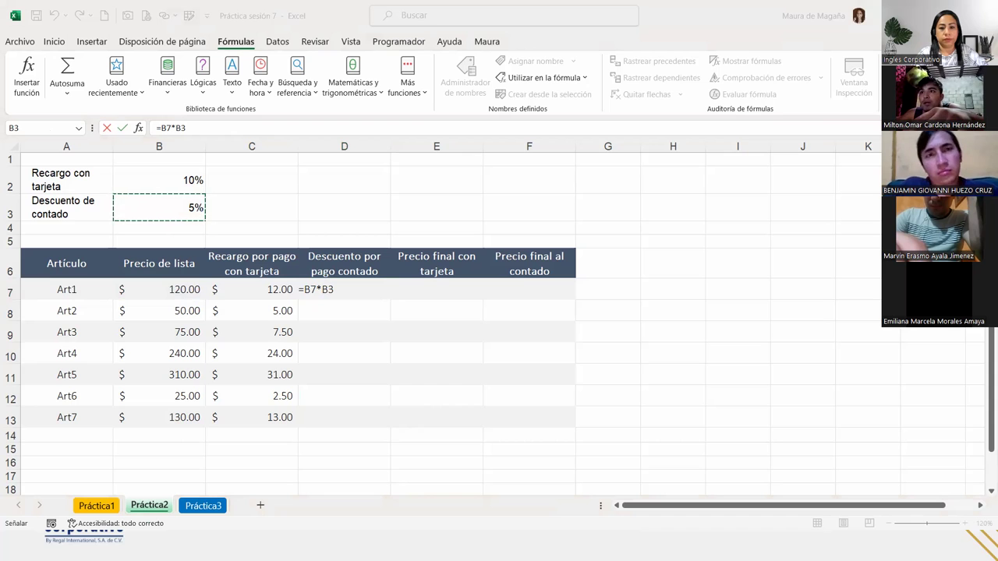
pyautogui.click(355, 285)
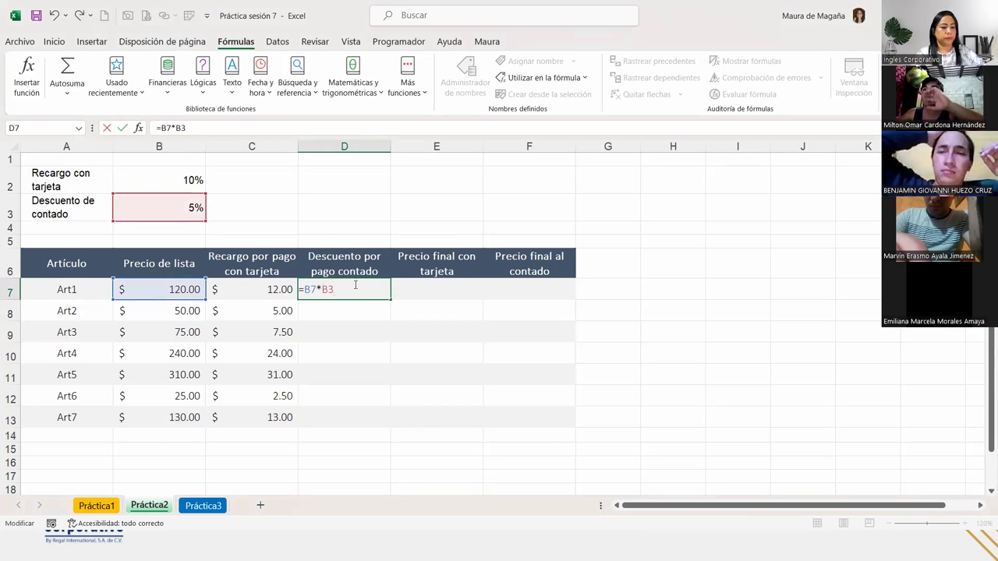
pyautogui.press('F4')
pyautogui.press('Return')
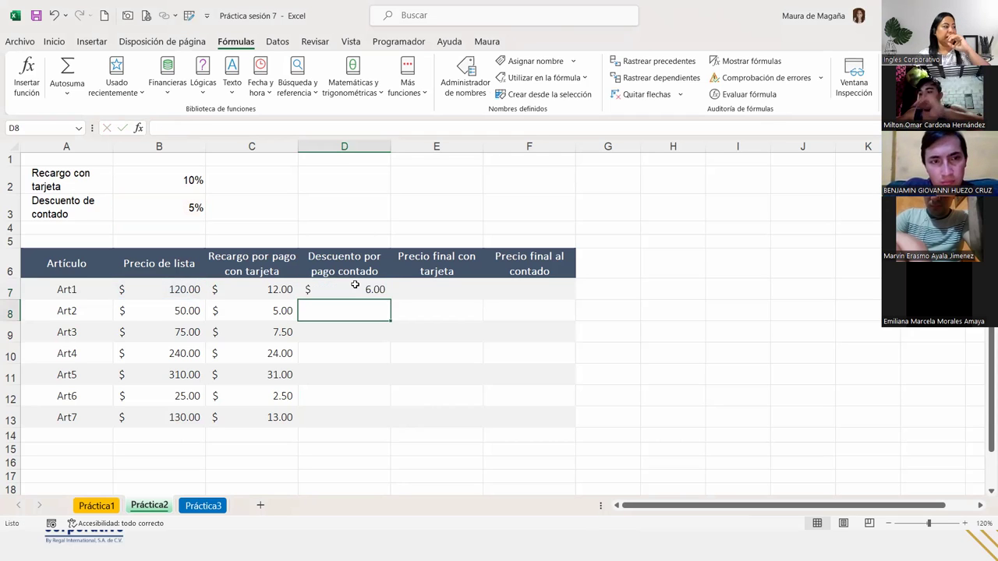
# - Fill the D7 discount formula to D13 without formatting, giving 2.50 through 6.50
pyautogui.click(355, 286)
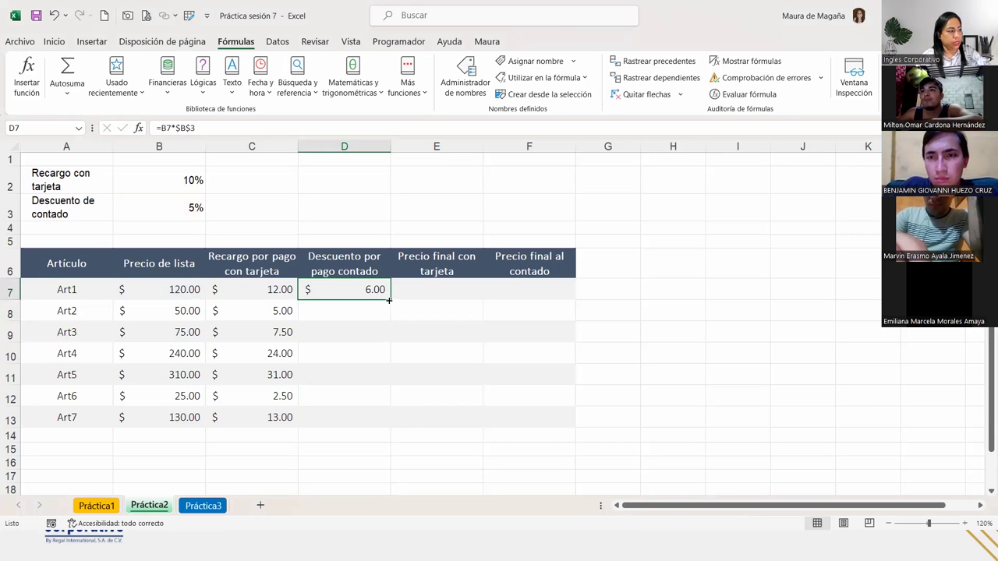
pyautogui.doubleClick(392, 300)
pyautogui.click(398, 438)
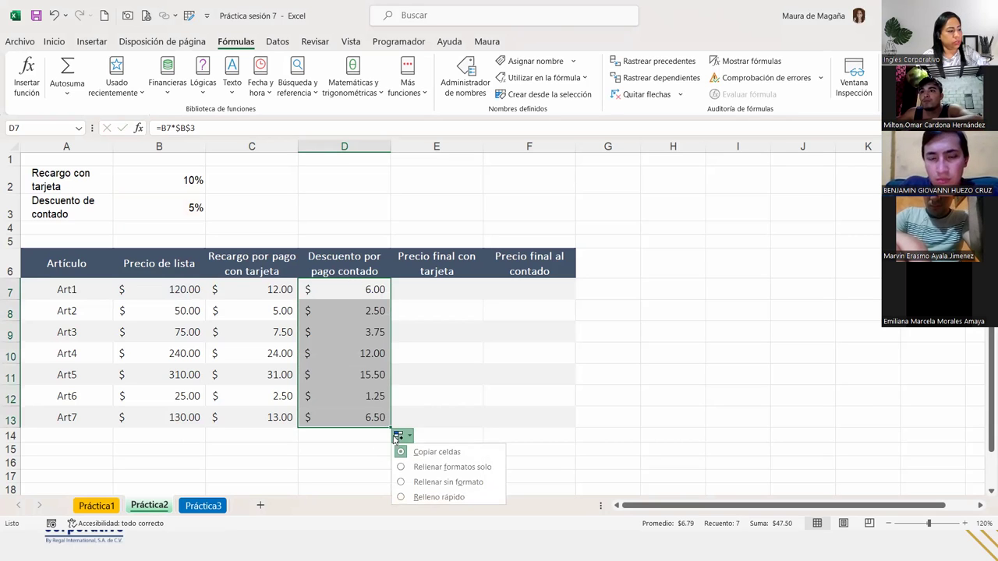
pyautogui.click(439, 479)
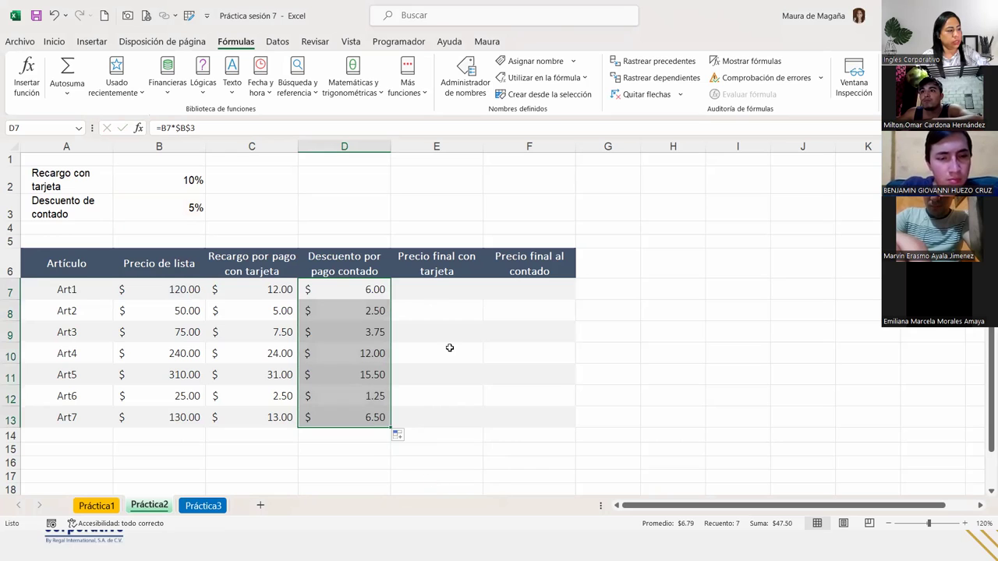
pyautogui.click(417, 288)
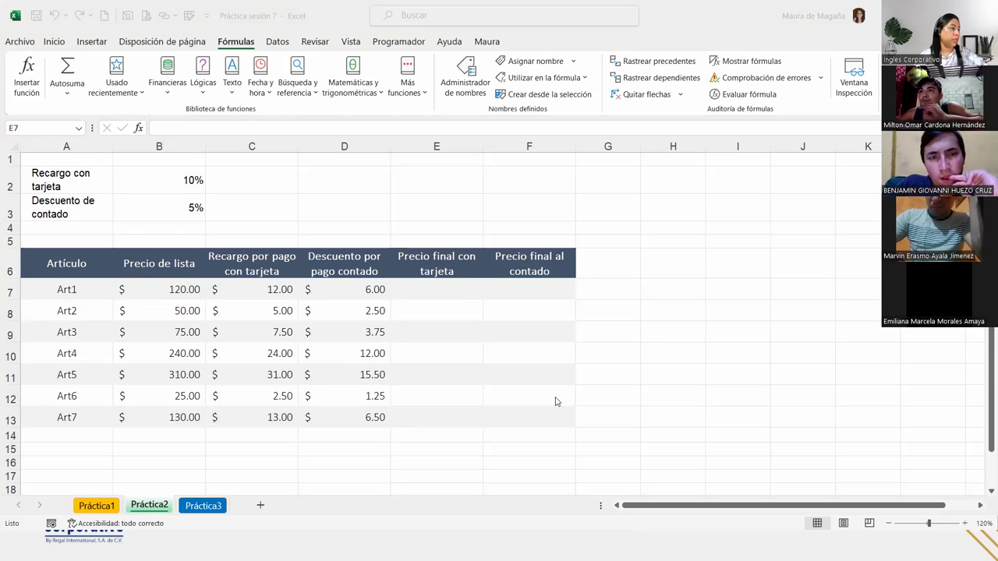
# - Enter =B7+C7 in E7 for Art1's card final price of 132.00
pyautogui.click(411, 285)
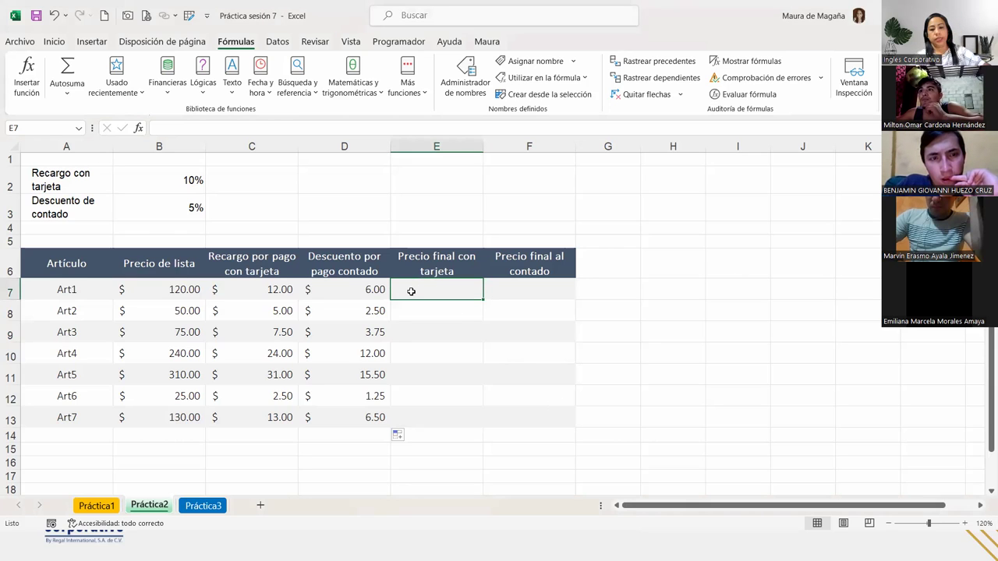
pyautogui.write('=')
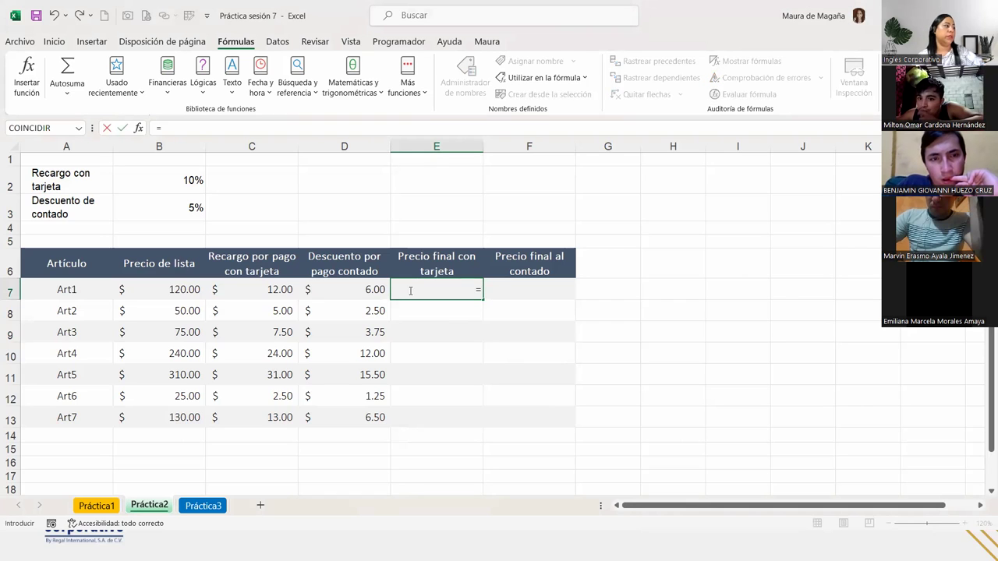
pyautogui.click(175, 285)
pyautogui.write('+')
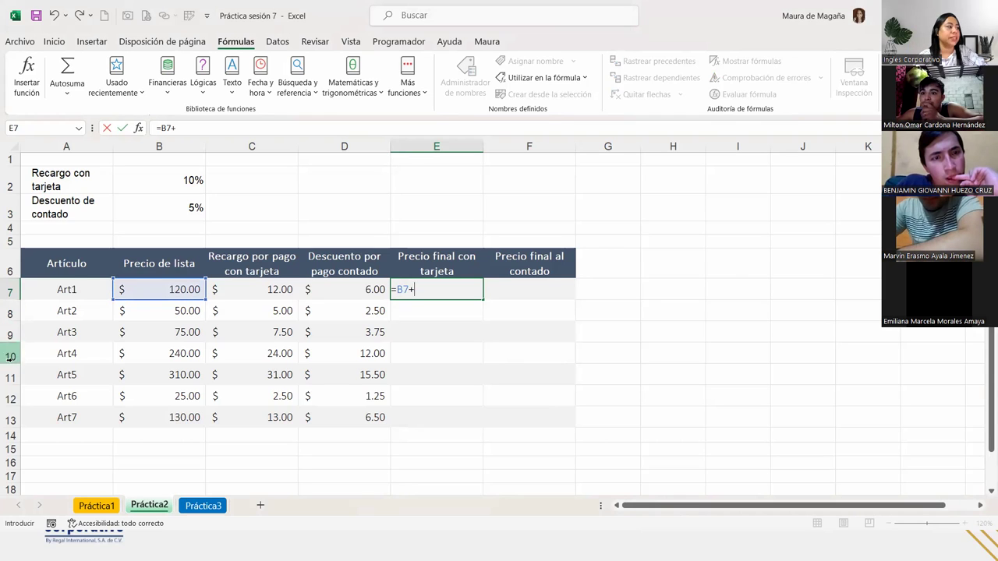
pyautogui.click(288, 291)
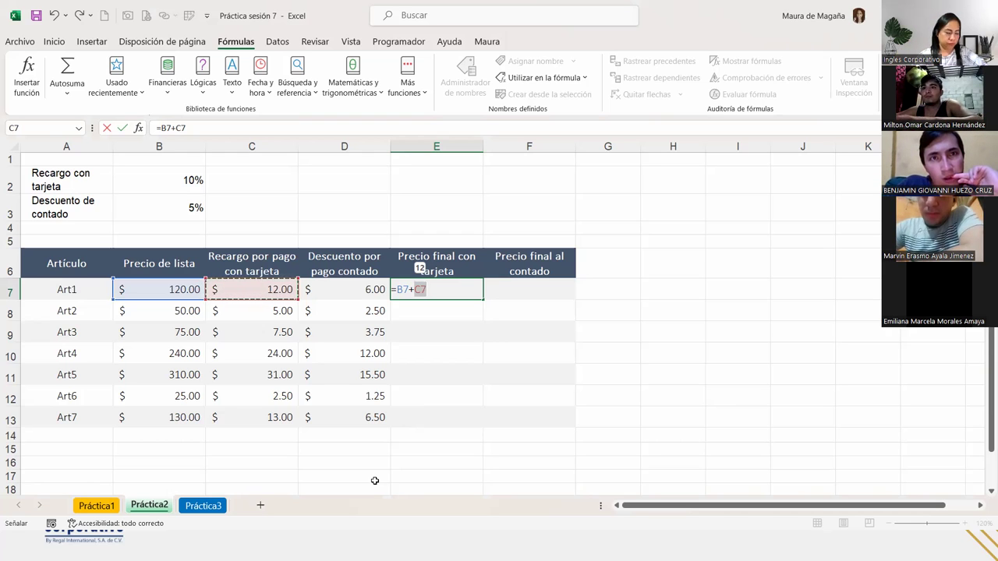
pyautogui.press('Return')
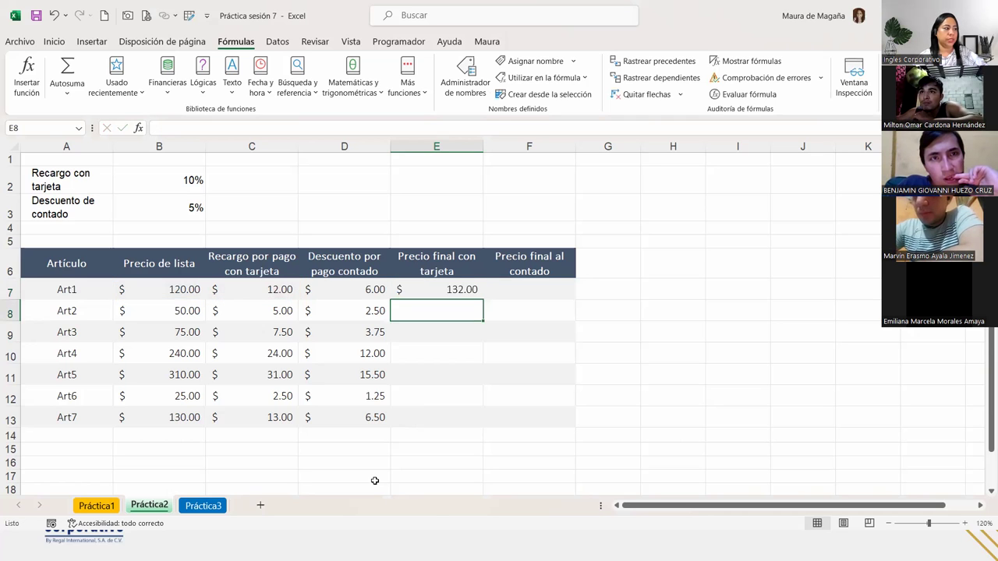
# - Fill the card price formula down to E13 with Rellenar sin formato
pyautogui.click(464, 284)
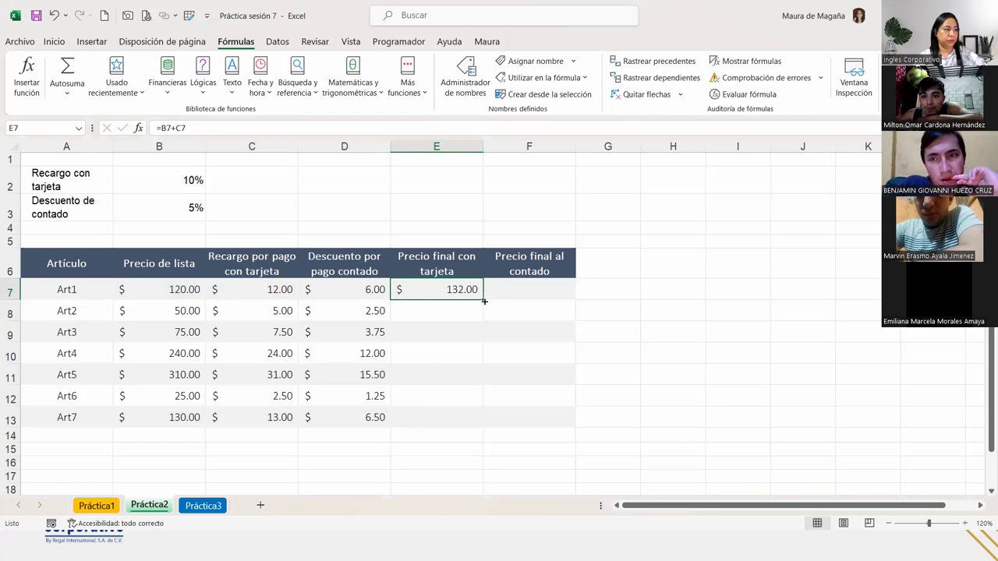
pyautogui.moveTo(482, 297); pyautogui.dragTo(480, 425)
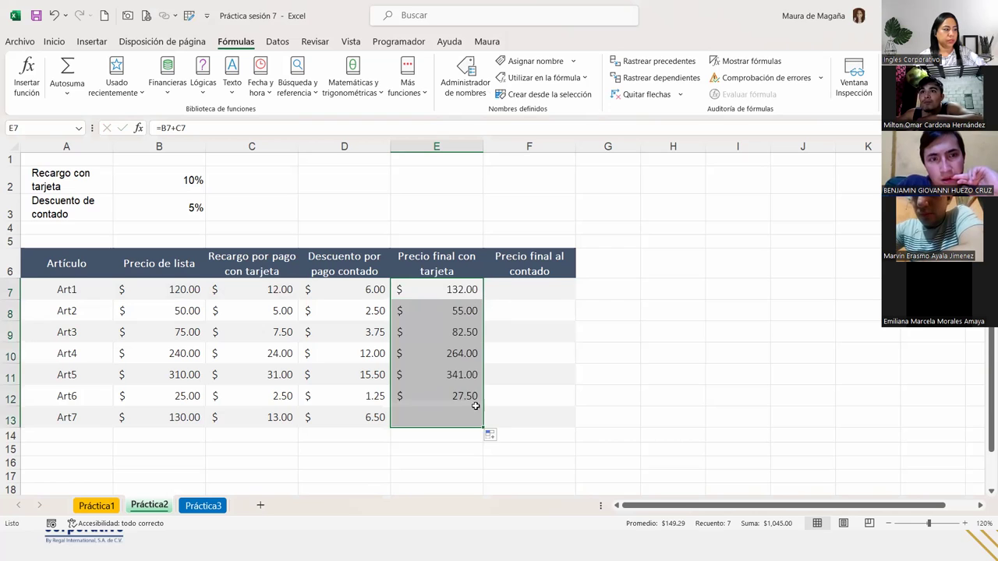
pyautogui.click(493, 436)
pyautogui.click(528, 482)
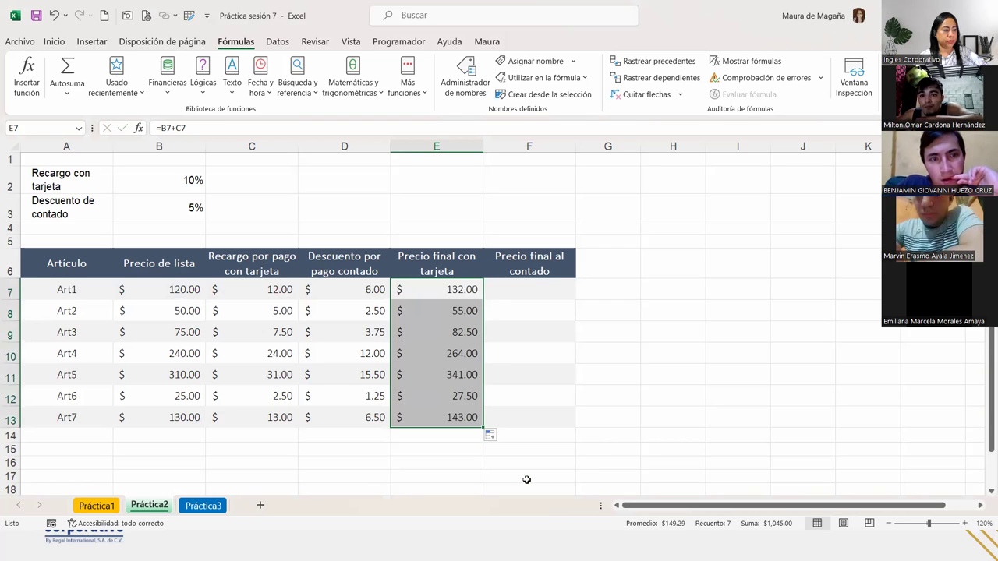
pyautogui.click(511, 285)
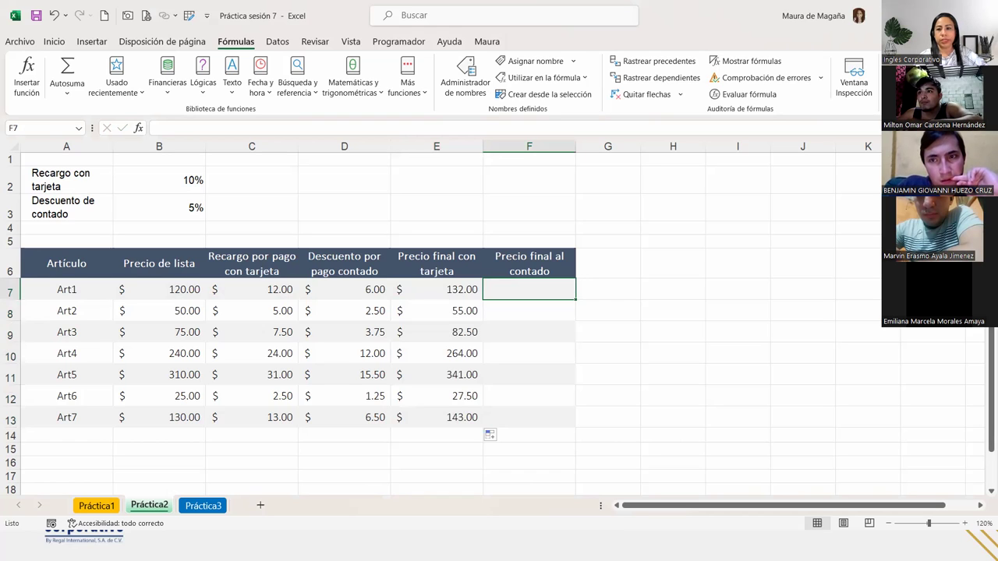
pyautogui.hotkey('alt', 'Tab')
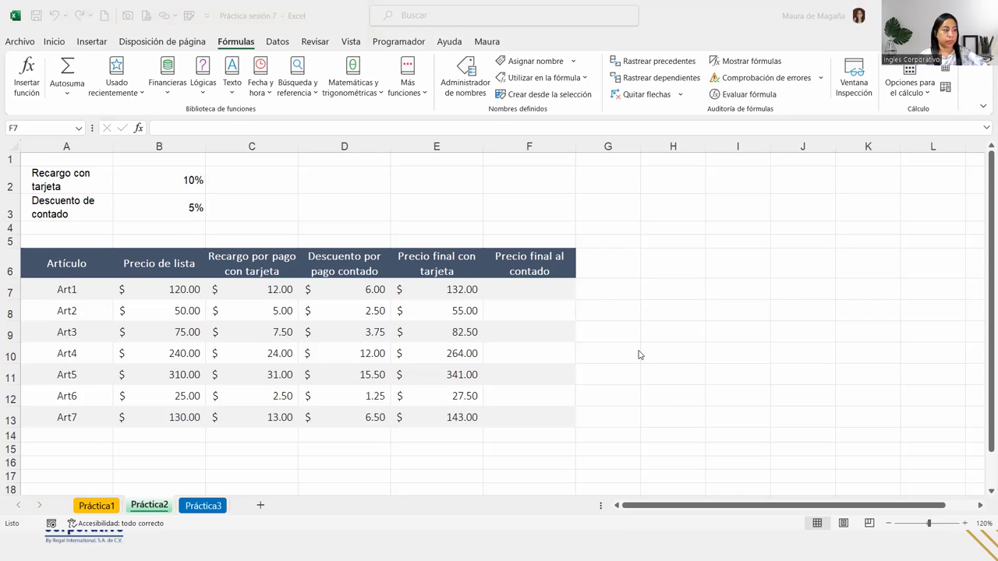
# - Enter =B7-D7 in F7 so Art1's cash final price shows 114.00
pyautogui.click(522, 284)
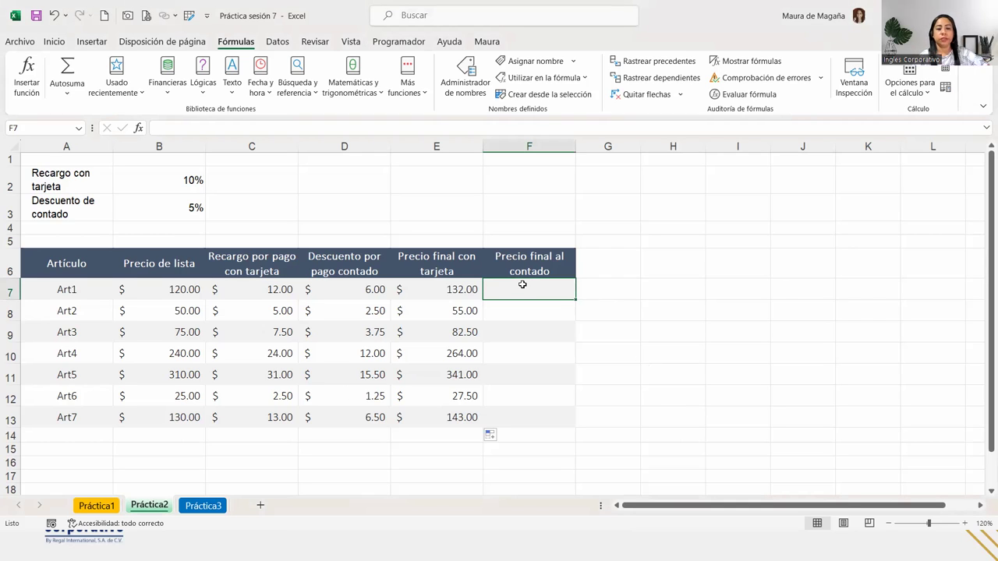
pyautogui.write('=')
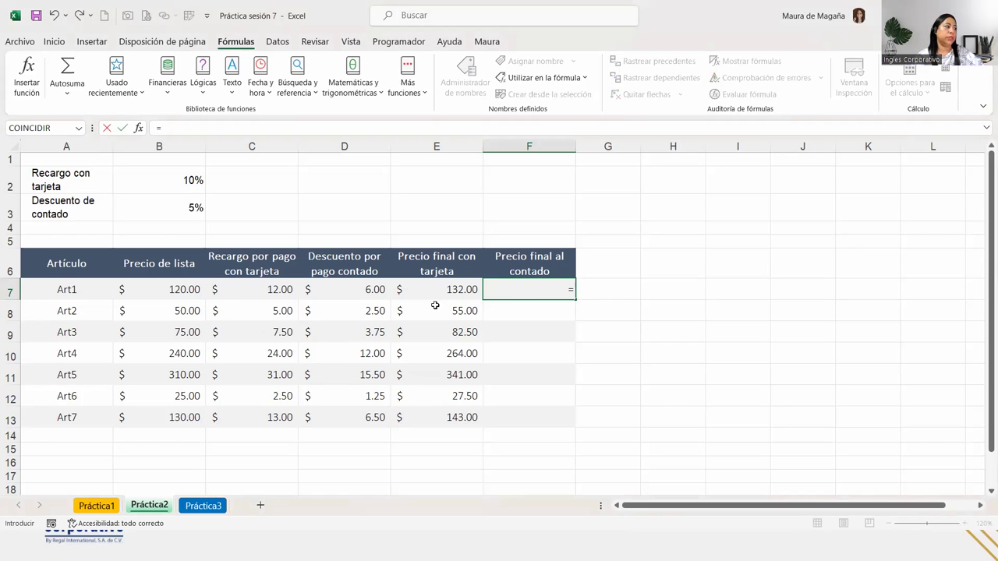
pyautogui.click(199, 292)
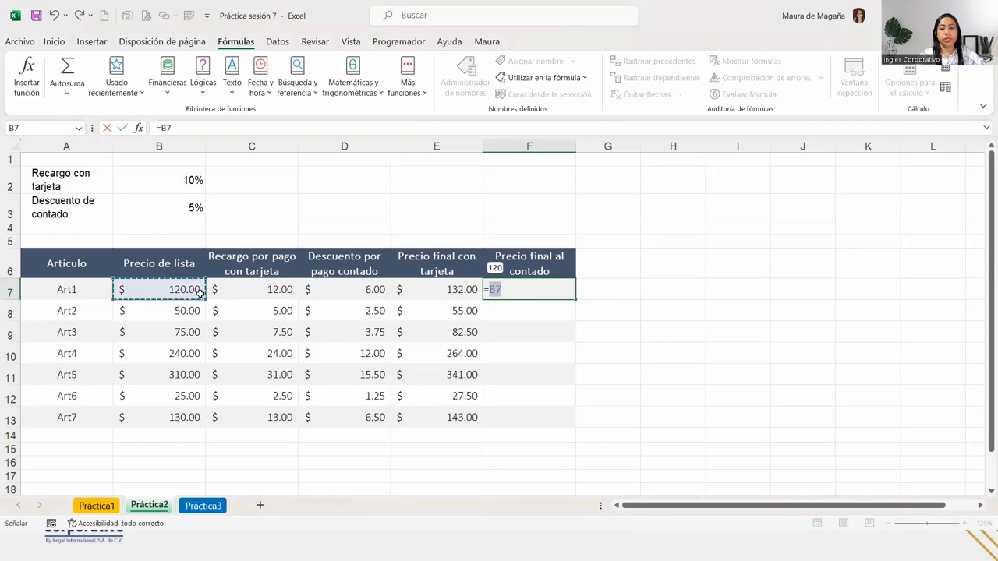
pyautogui.write('-')
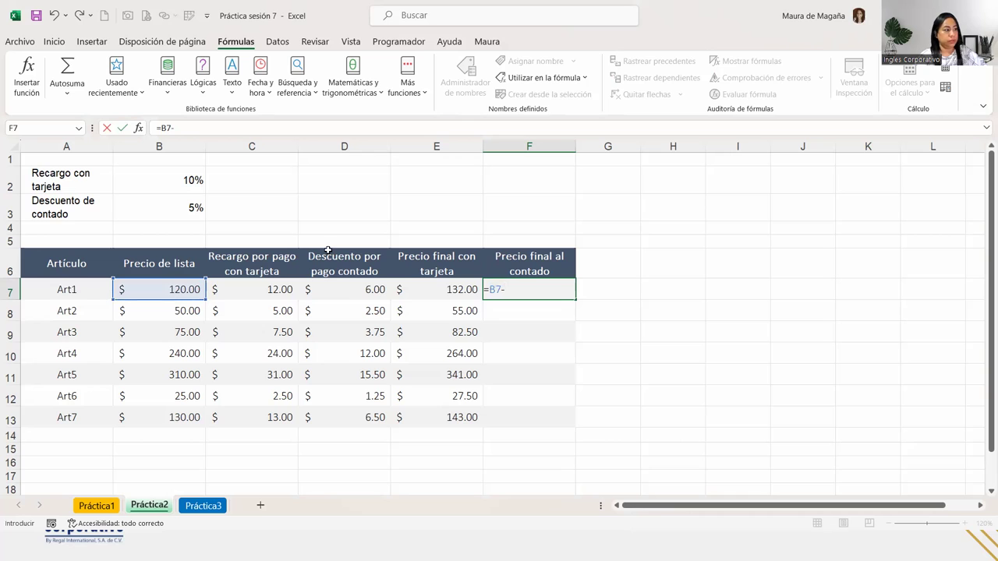
pyautogui.click(365, 286)
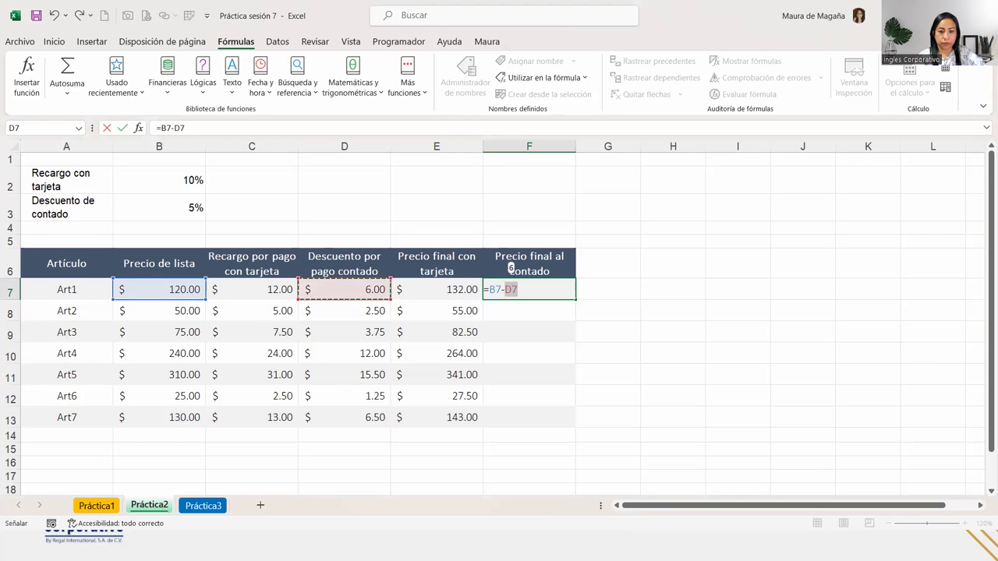
pyautogui.hotkey('alt', 'Tab')
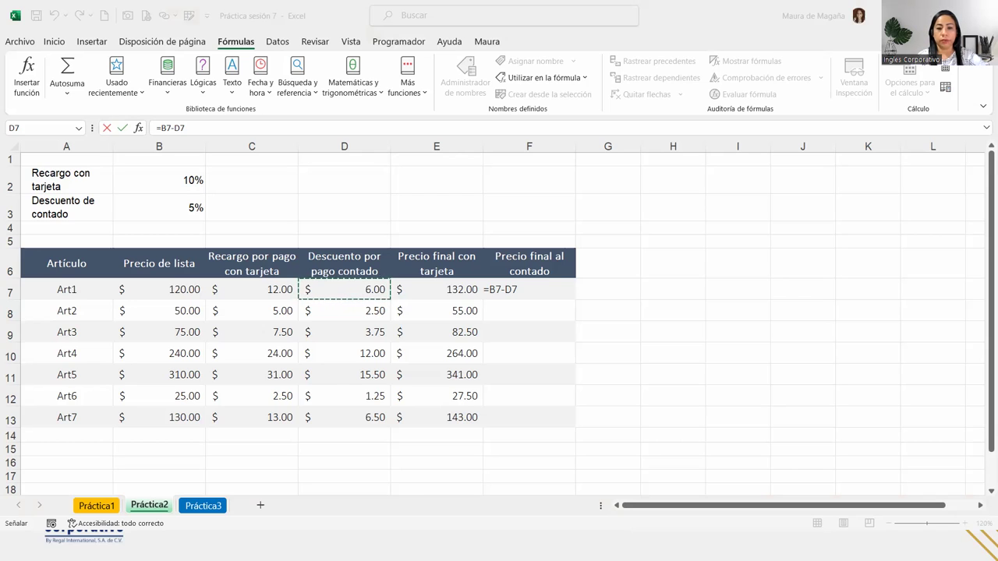
pyautogui.press('Return')
pyautogui.click(552, 295)
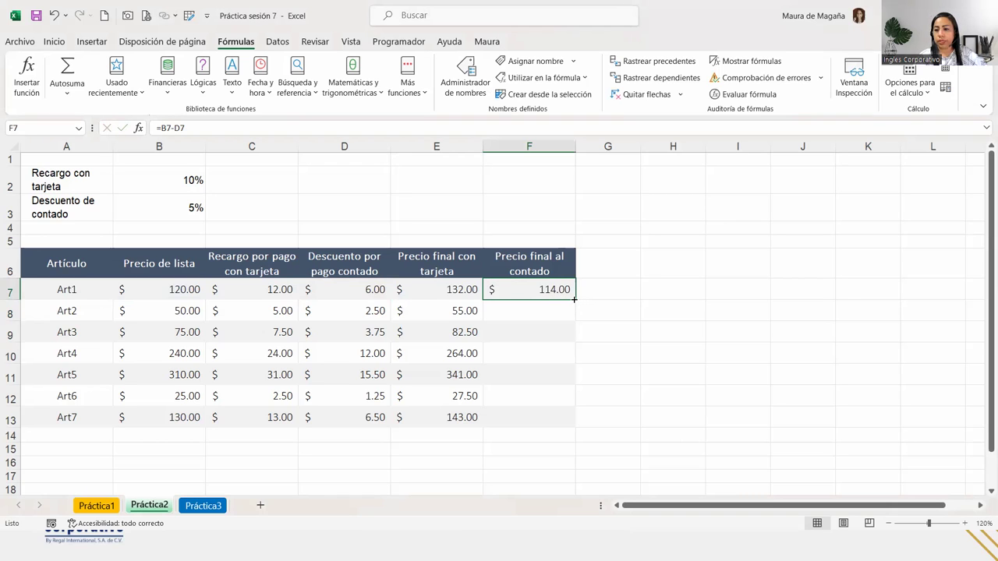
# - Fill F7's cash price formula to F13 with Rellenar sin formato, ending at 123.50
pyautogui.moveTo(573, 299); pyautogui.dragTo(575, 426)
pyautogui.click(583, 438)
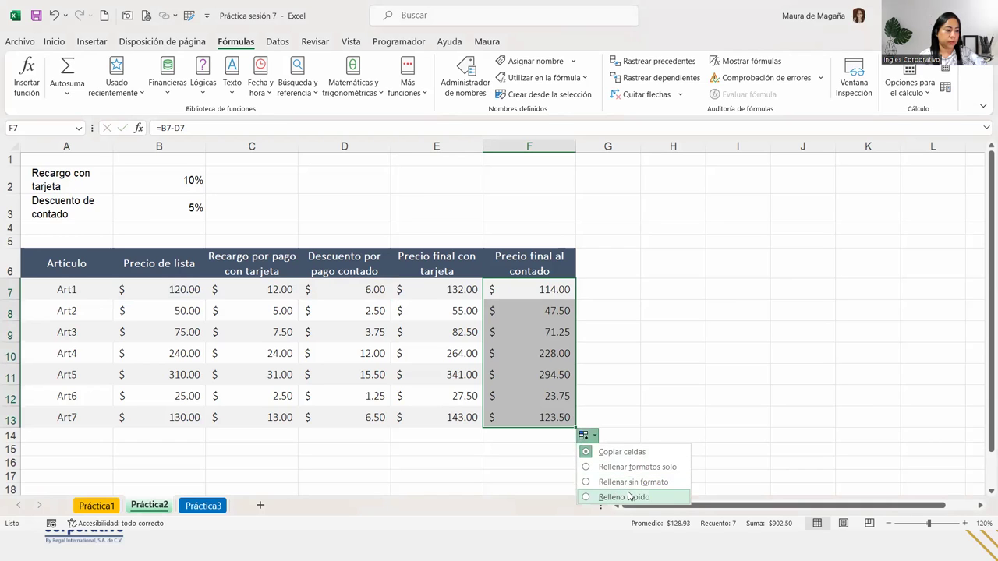
pyautogui.click(657, 483)
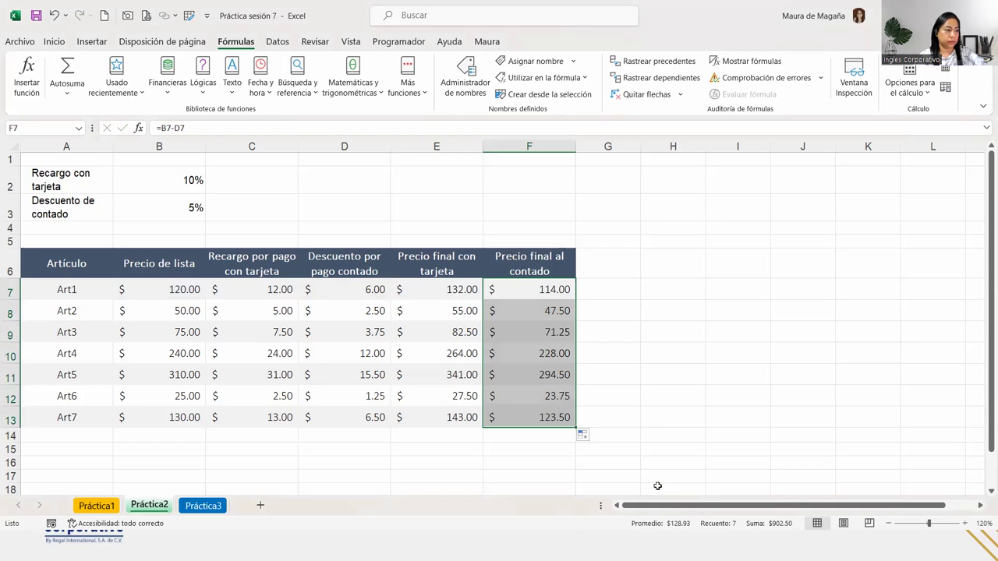
pyautogui.click(557, 289)
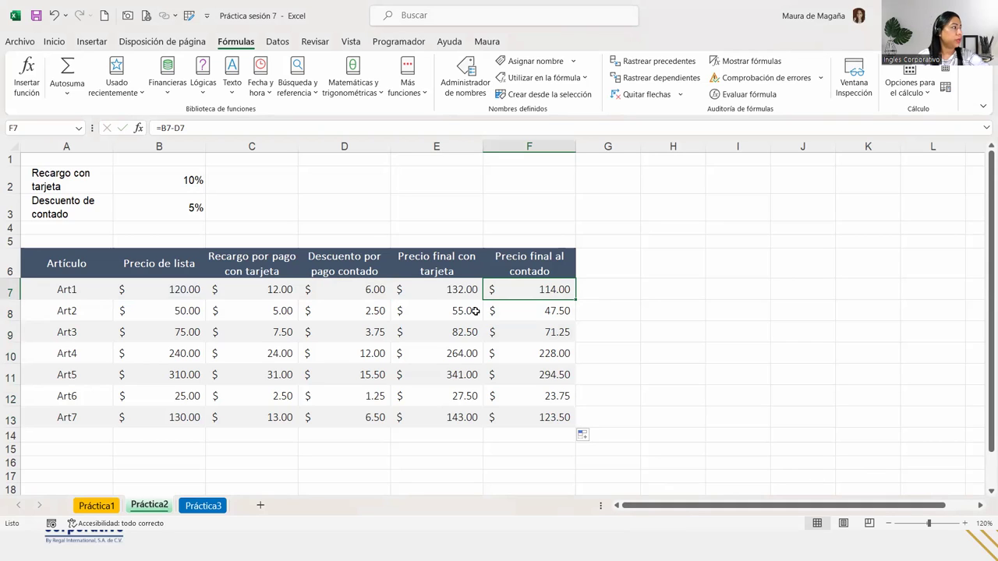
# - Type the student's full name into cell D3
pyautogui.click(357, 212)
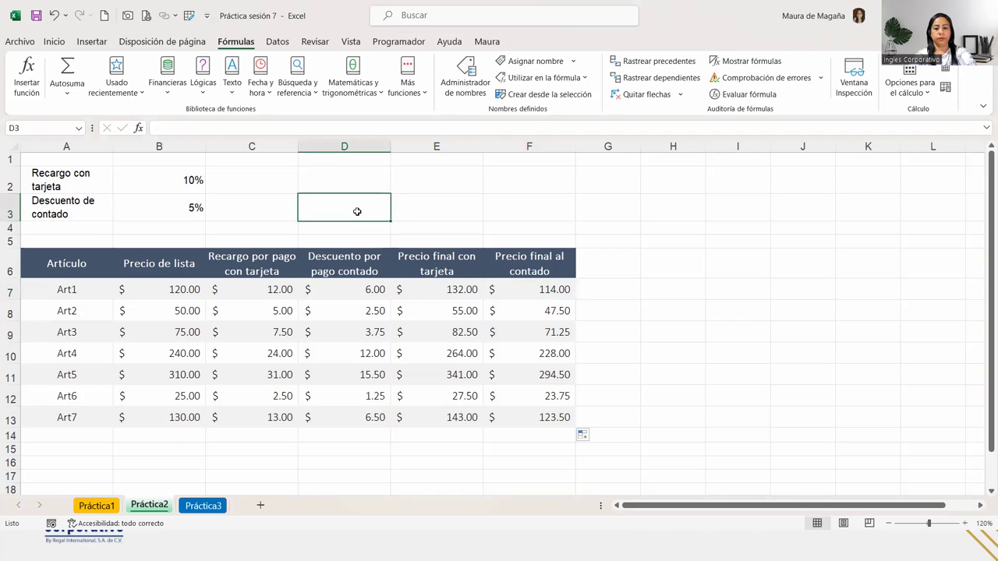
pyautogui.write('Maura Del Cid')
pyautogui.press('Return')
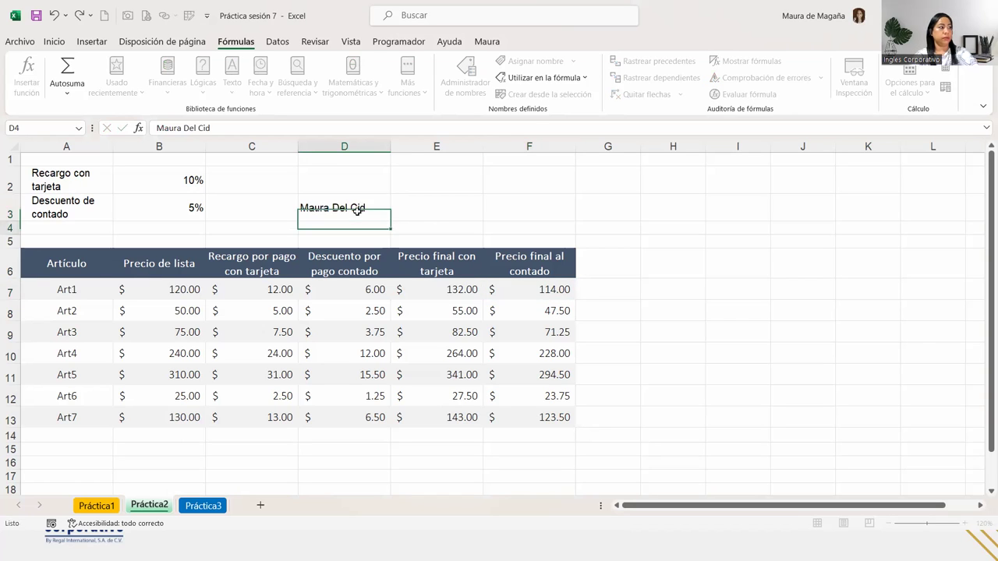
pyautogui.click(357, 209)
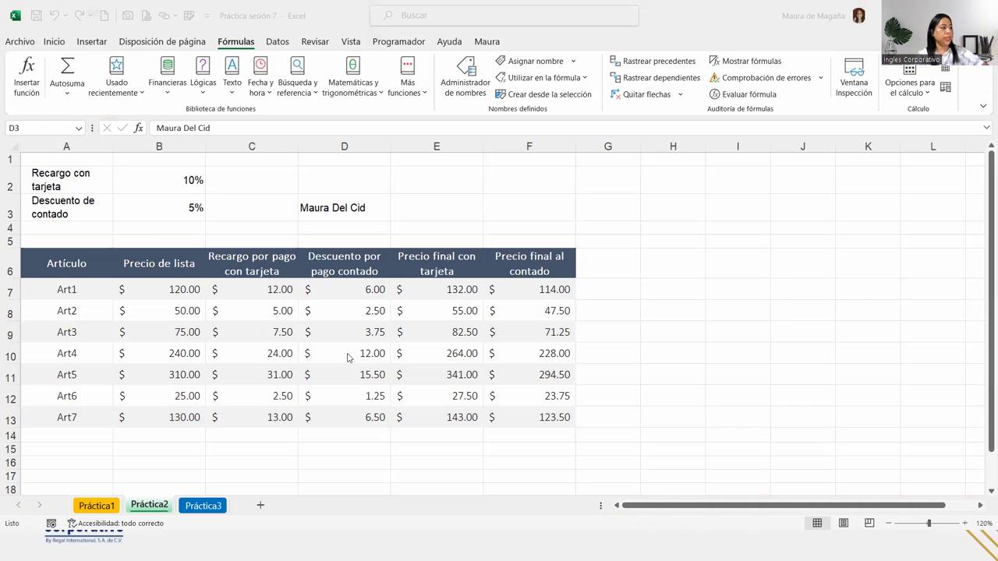
pyautogui.click(371, 207)
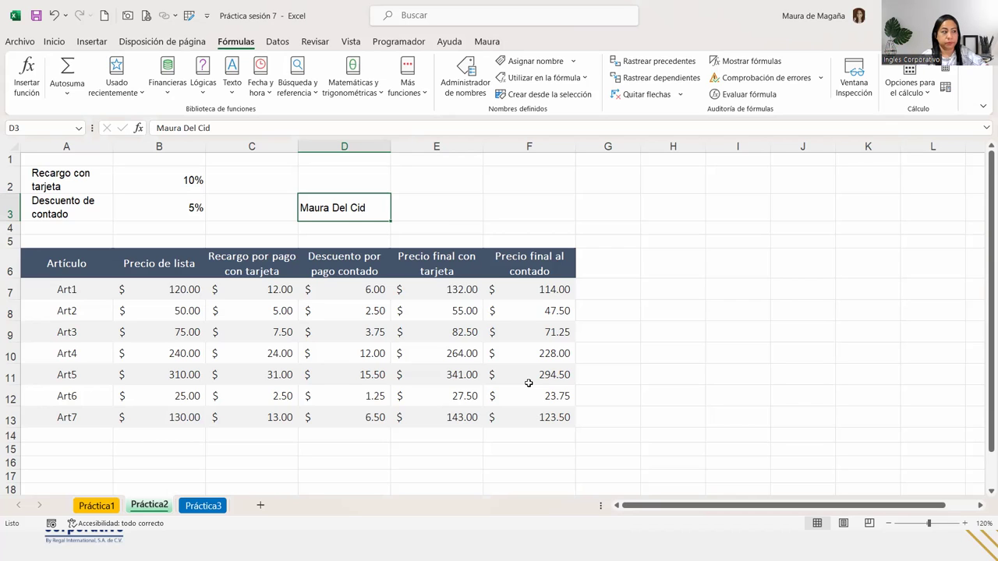
# - Copy the formatting of E7:E13 onto F7:F13 with Copiar formato
pyautogui.click(538, 292)
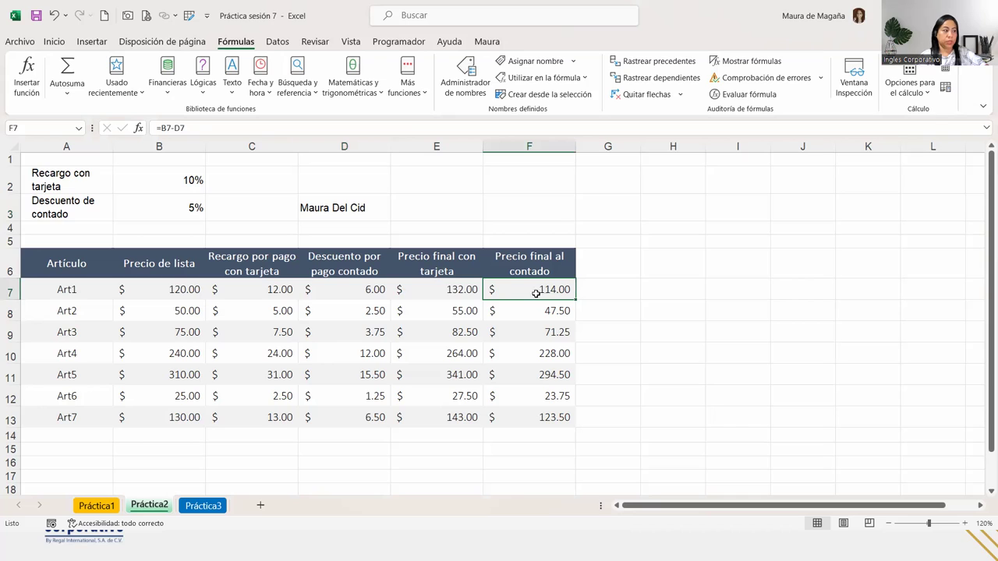
pyautogui.moveTo(457, 290); pyautogui.dragTo(472, 418)
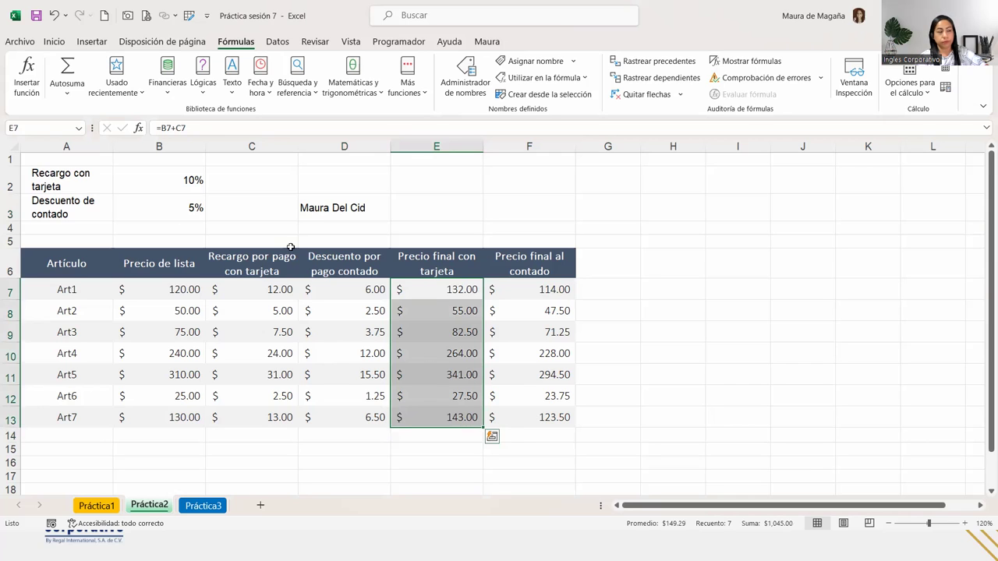
pyautogui.click(55, 43)
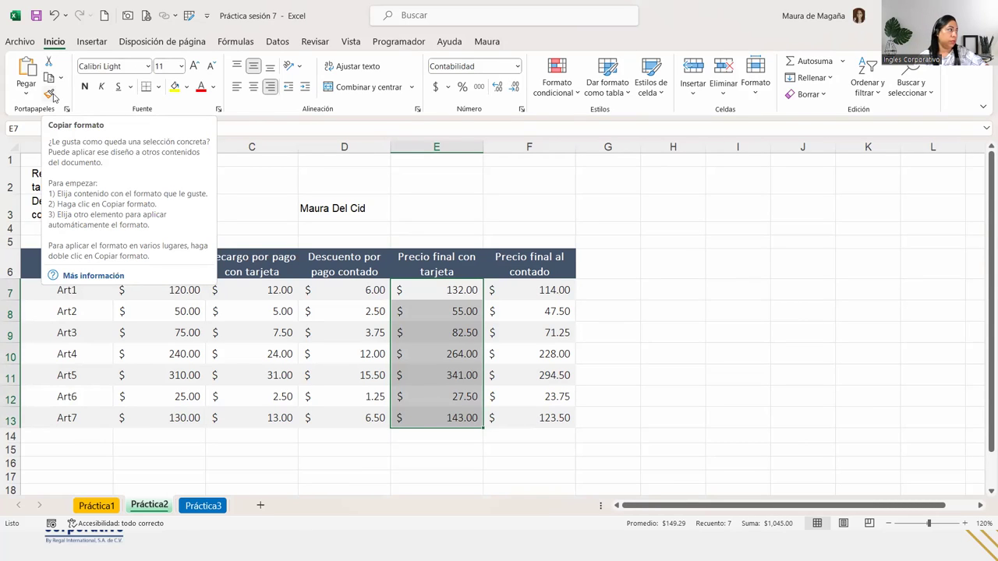
pyautogui.click(50, 94)
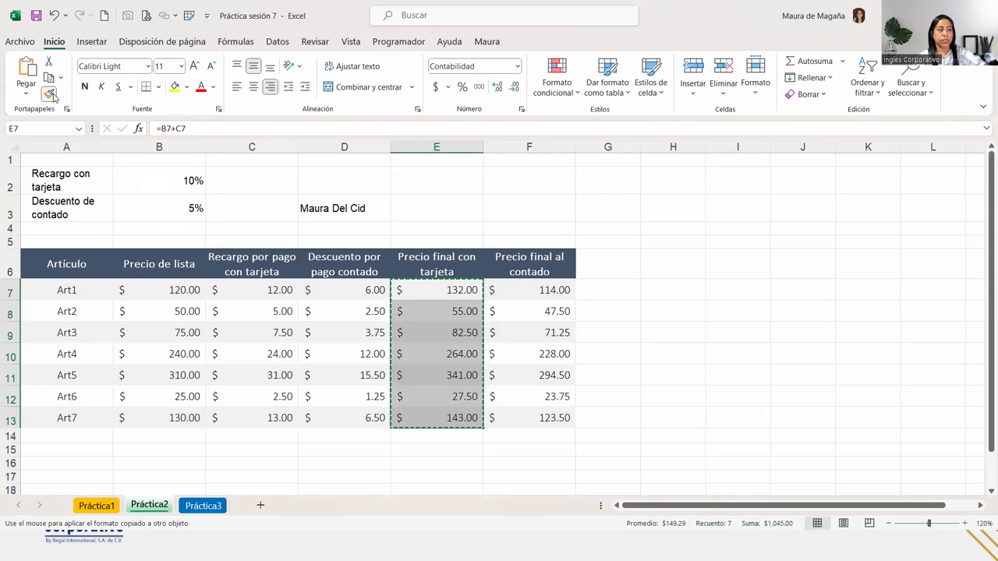
pyautogui.click(531, 286)
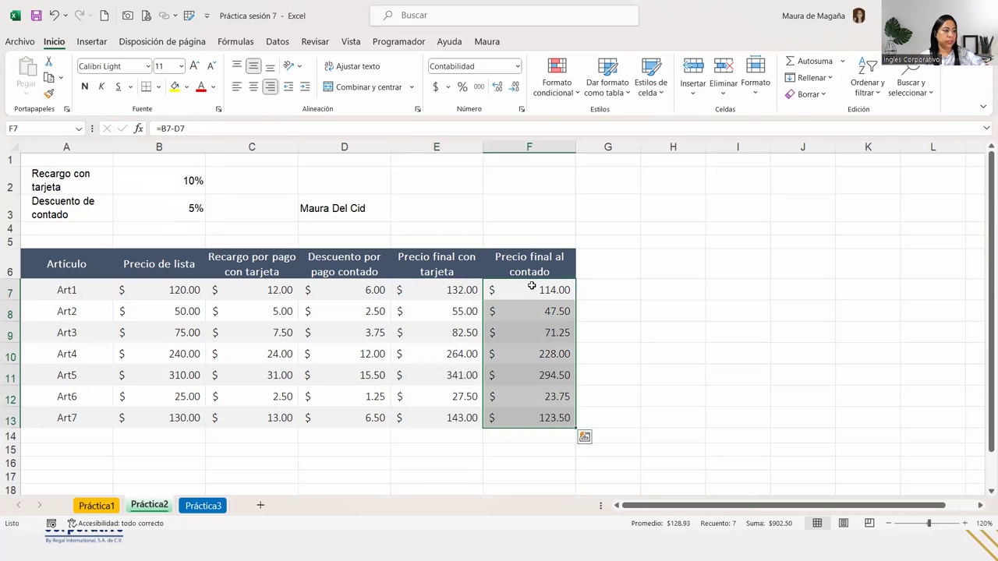
pyautogui.click(634, 357)
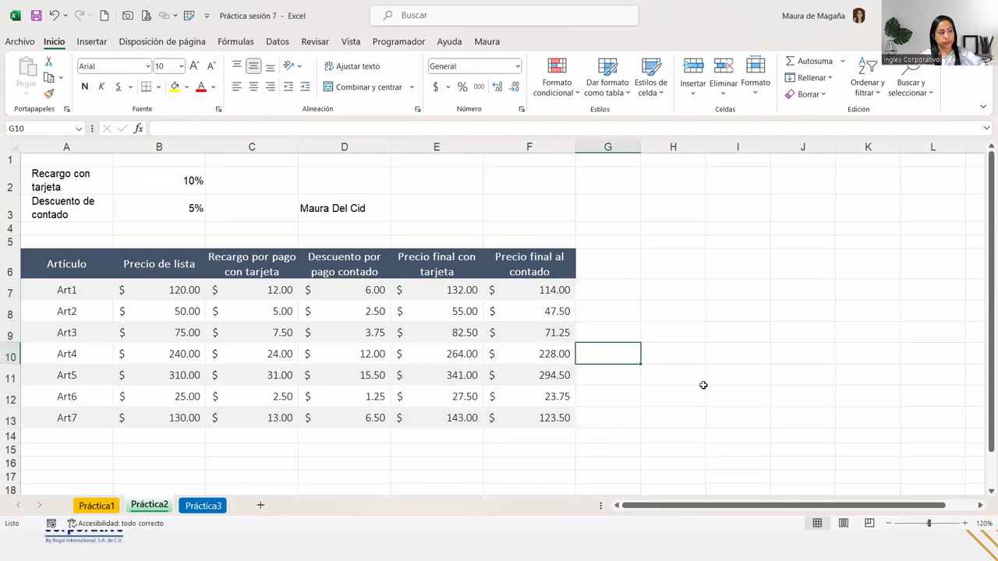
pyautogui.click(721, 403)
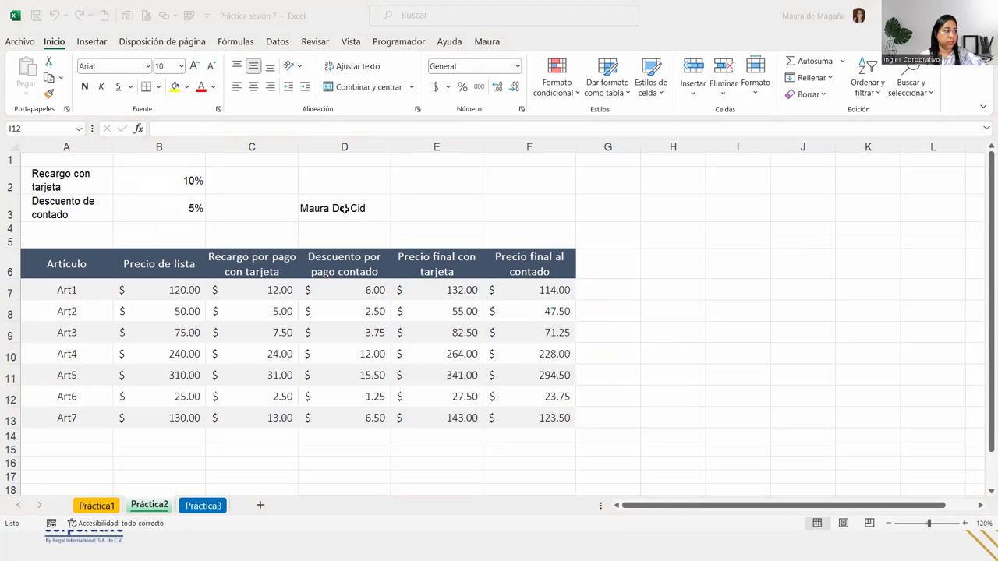
pyautogui.press('F2')
pyautogui.click(366, 204)
pyautogui.click(455, 224)
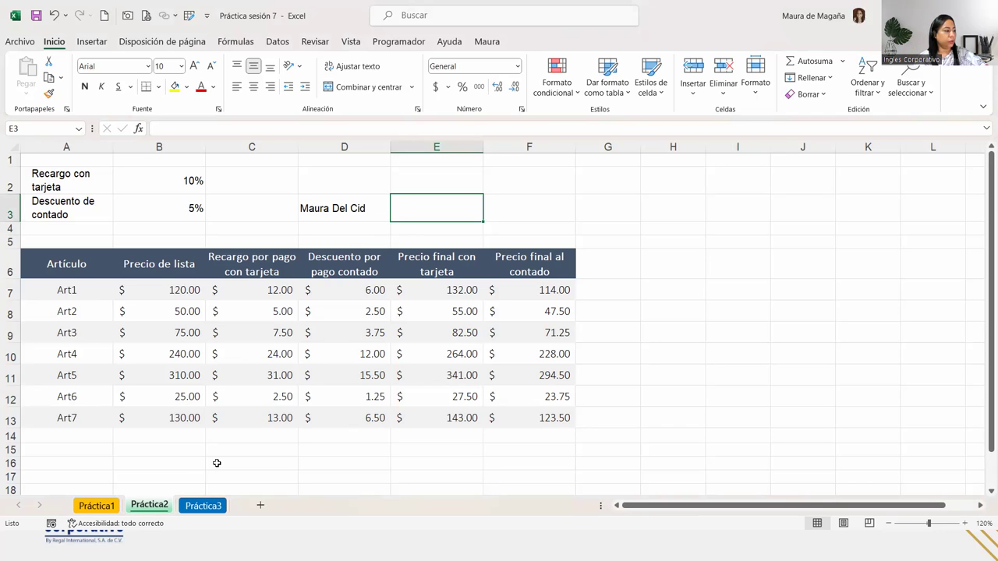
# - Go to the Práctica3 travel agenda sheet and select F4, the first empty weekly total cell
pyautogui.click(201, 512)
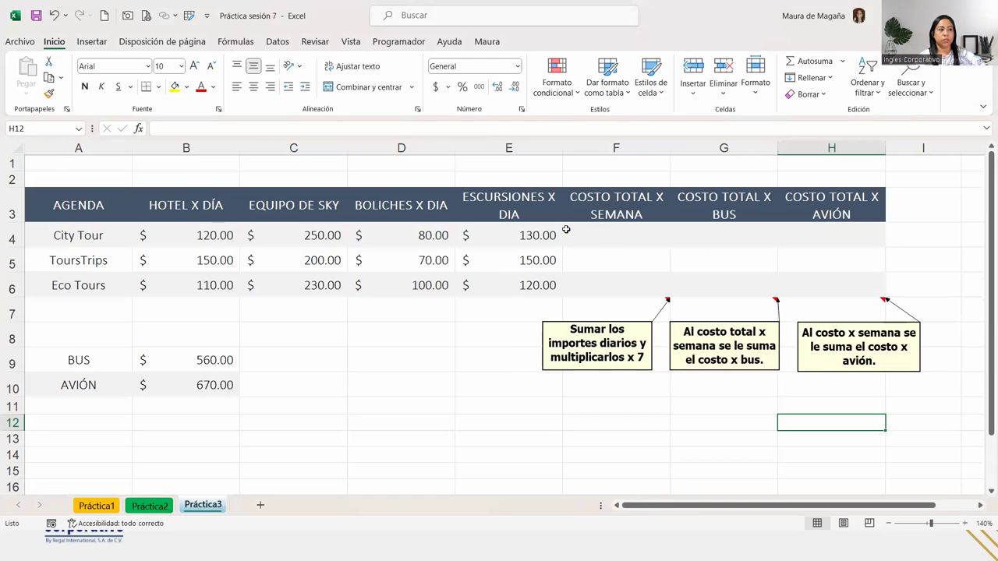
pyautogui.click(636, 235)
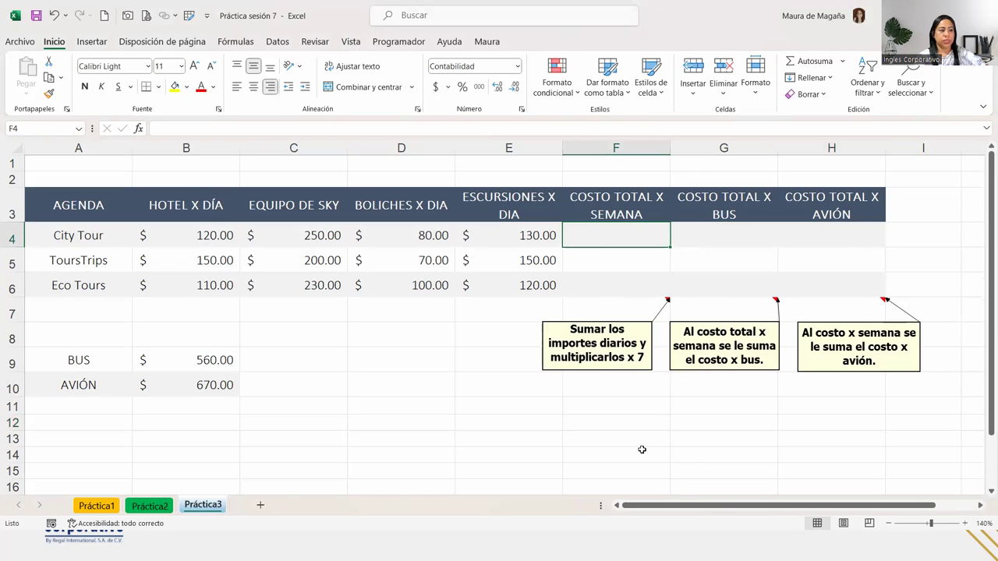
pyautogui.click(590, 422)
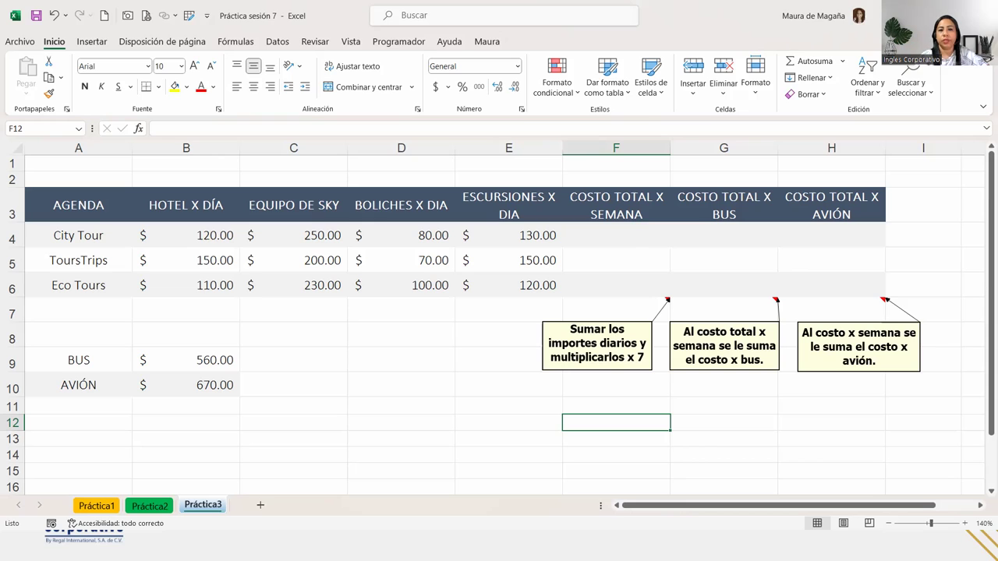
pyautogui.hotkey('alt', 'Tab')
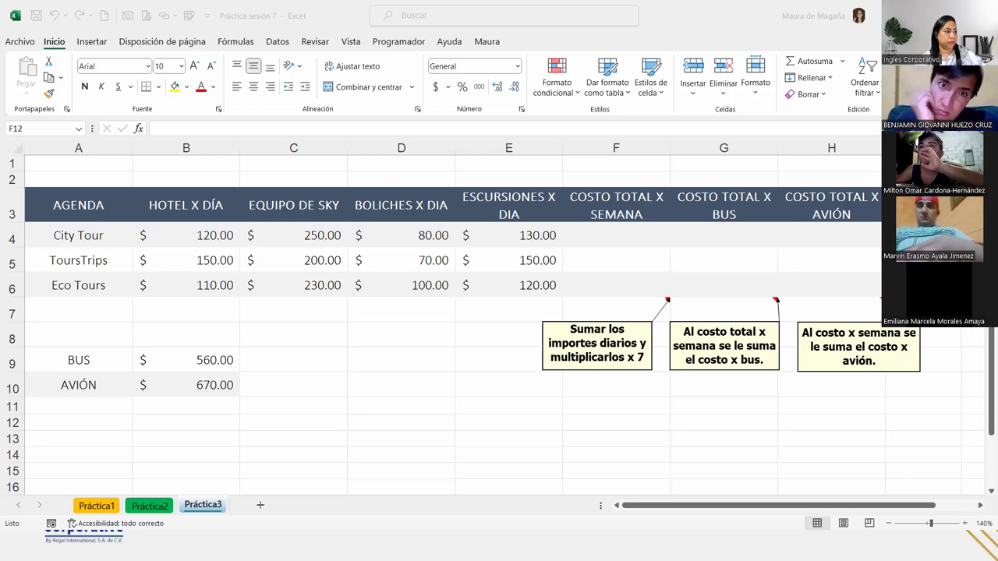
pyautogui.click(614, 244)
pyautogui.click(613, 244)
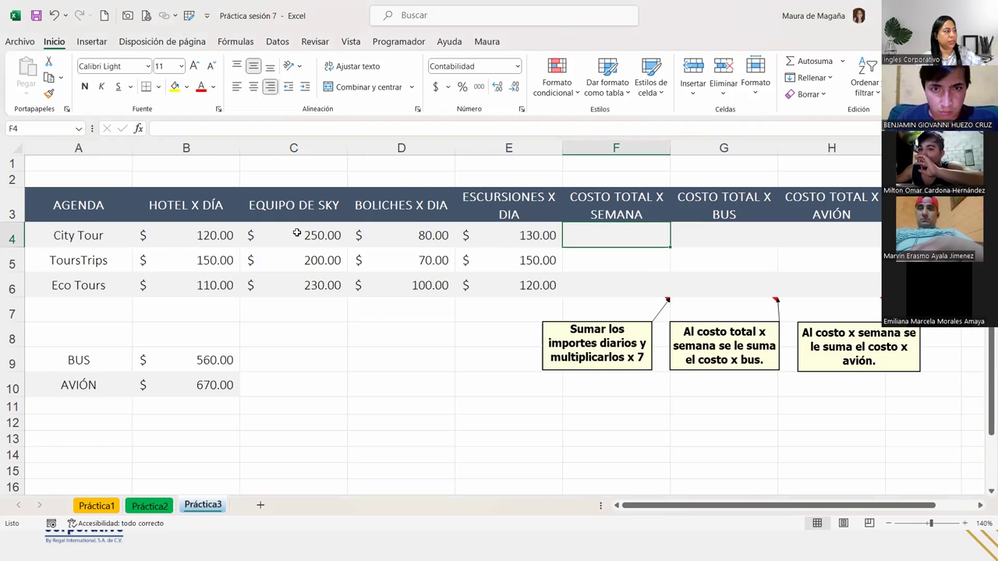
pyautogui.moveTo(201, 238); pyautogui.dragTo(530, 234)
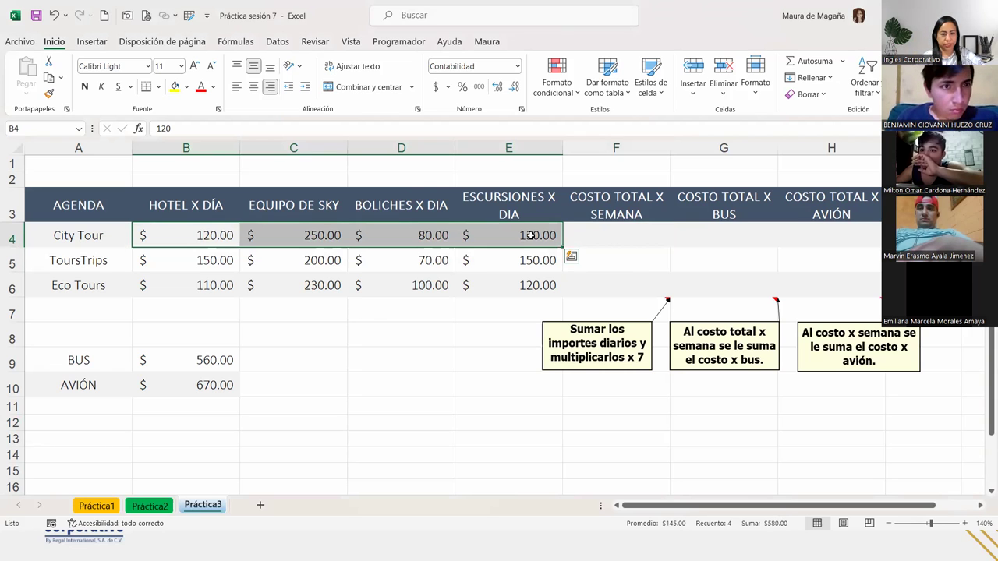
pyautogui.click(588, 235)
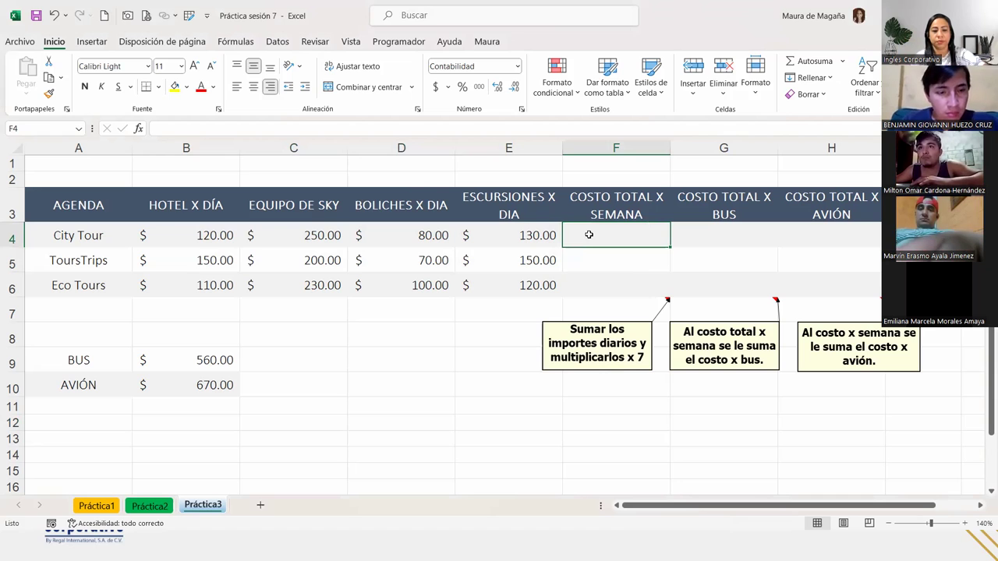
# - Enter =(B4+C4+D4+E4)*7 in F4 to get City Tour's weekly cost of $4,060.00
pyautogui.write('(')
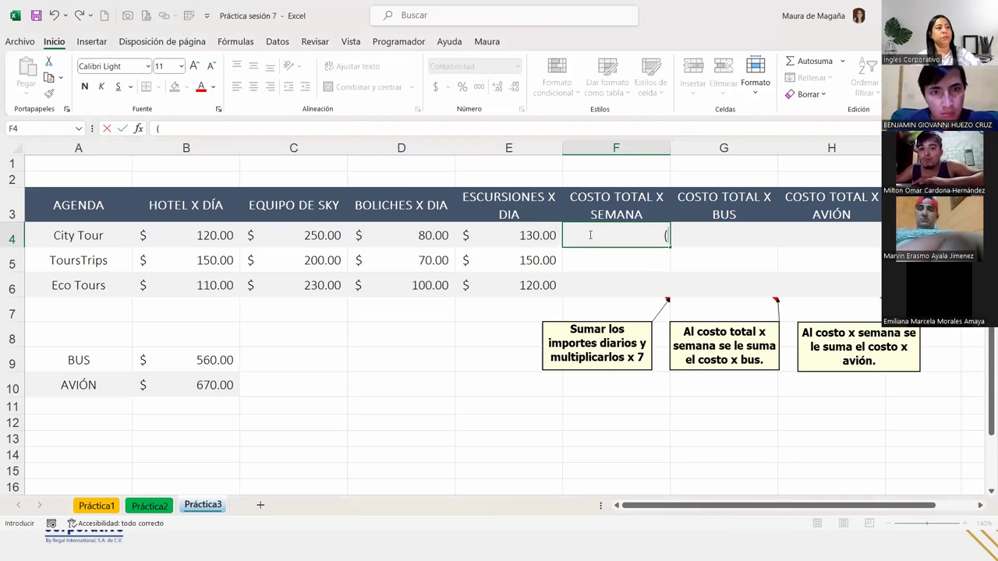
pyautogui.press('BackSpace')
pyautogui.write('=')
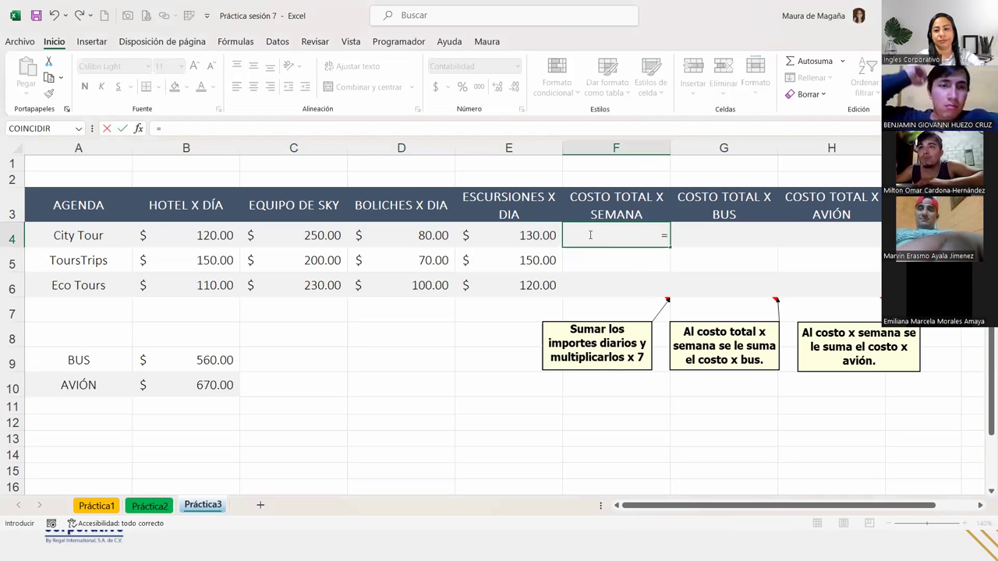
pyautogui.write('(')
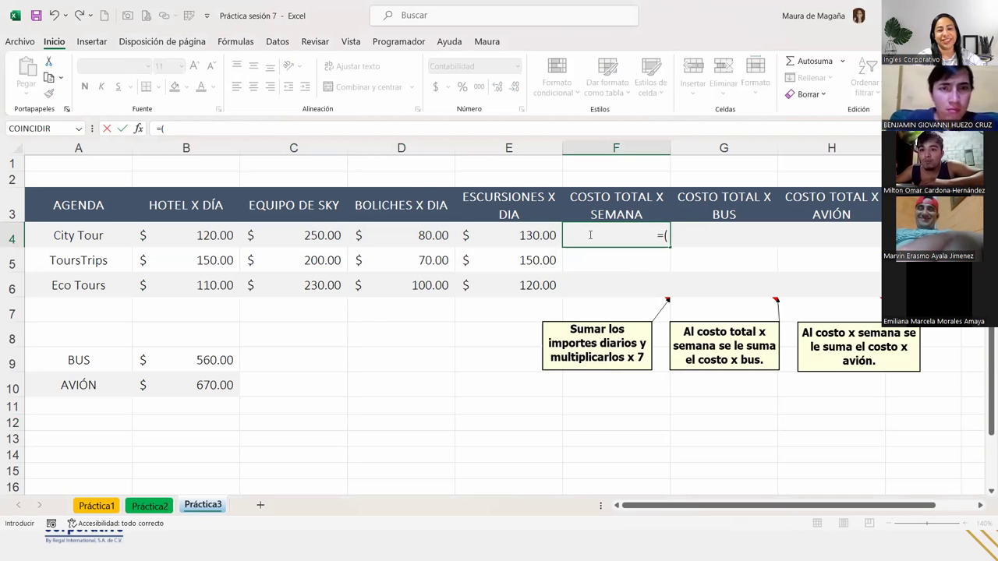
pyautogui.click(211, 226)
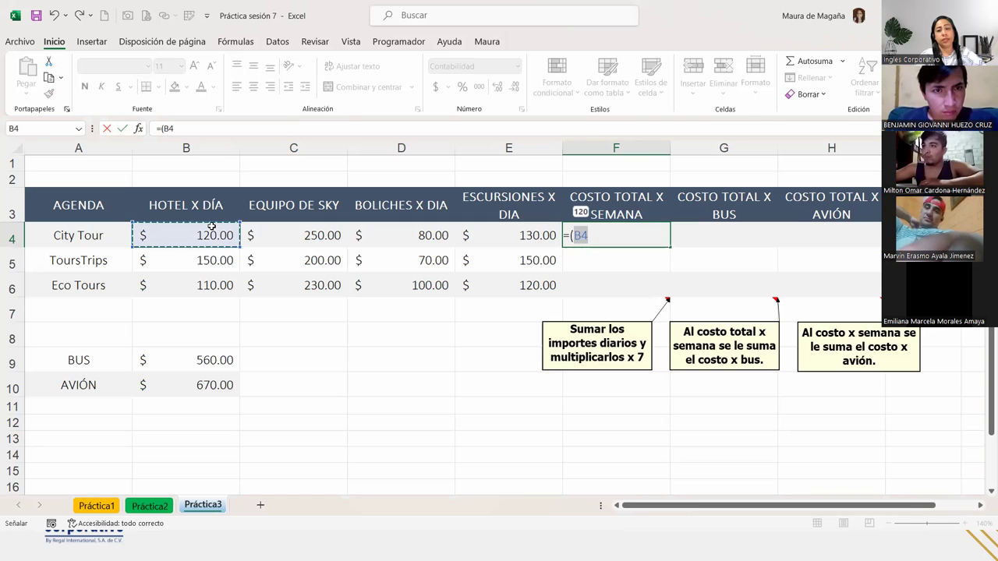
pyautogui.write('+')
pyautogui.click(255, 234)
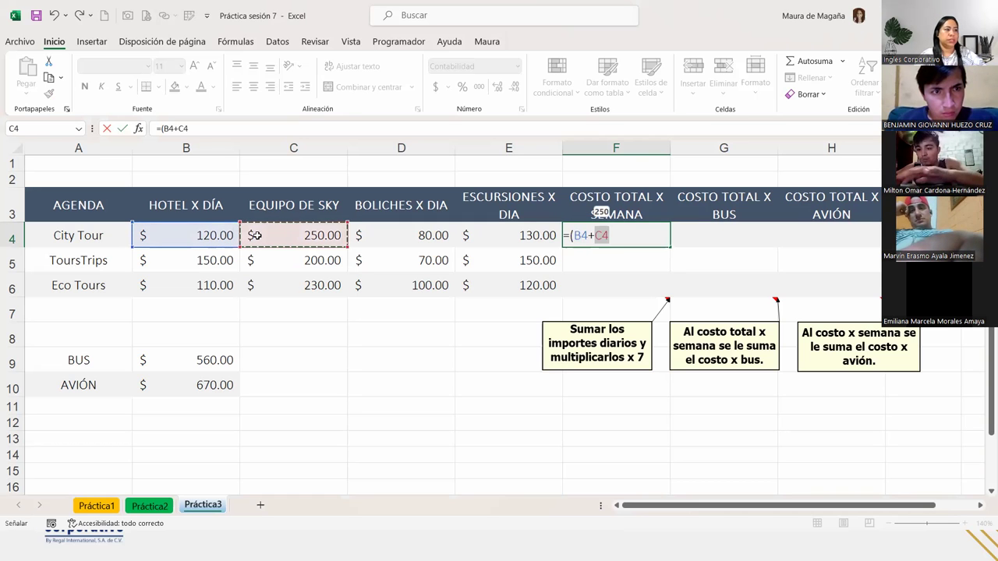
pyautogui.write('+')
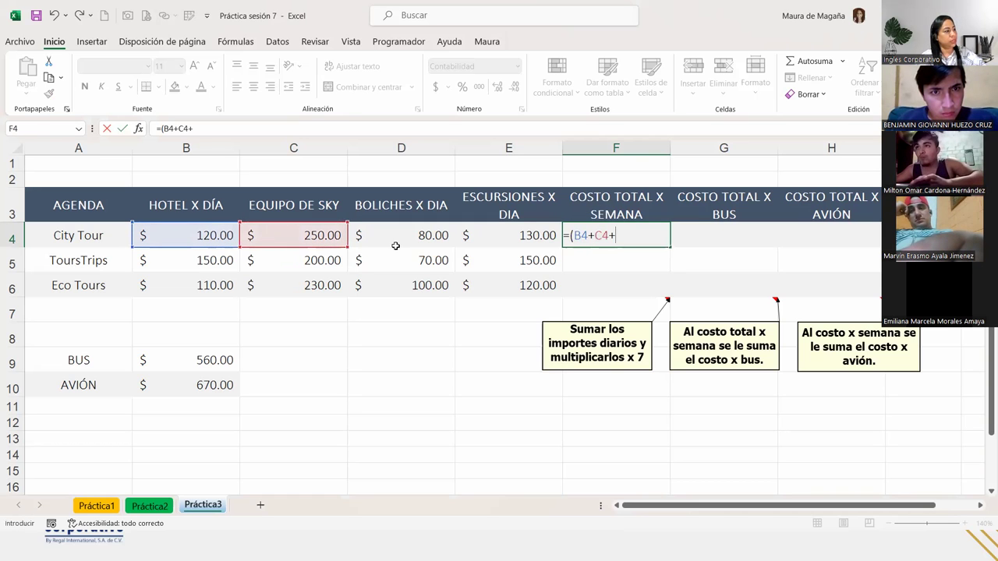
pyautogui.click(406, 238)
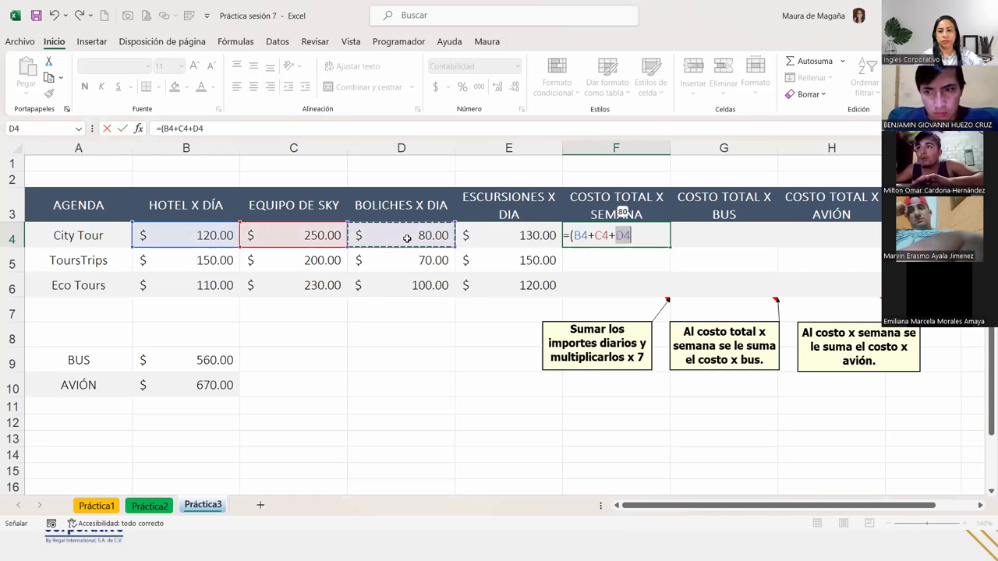
pyautogui.write('+')
pyautogui.click(506, 230)
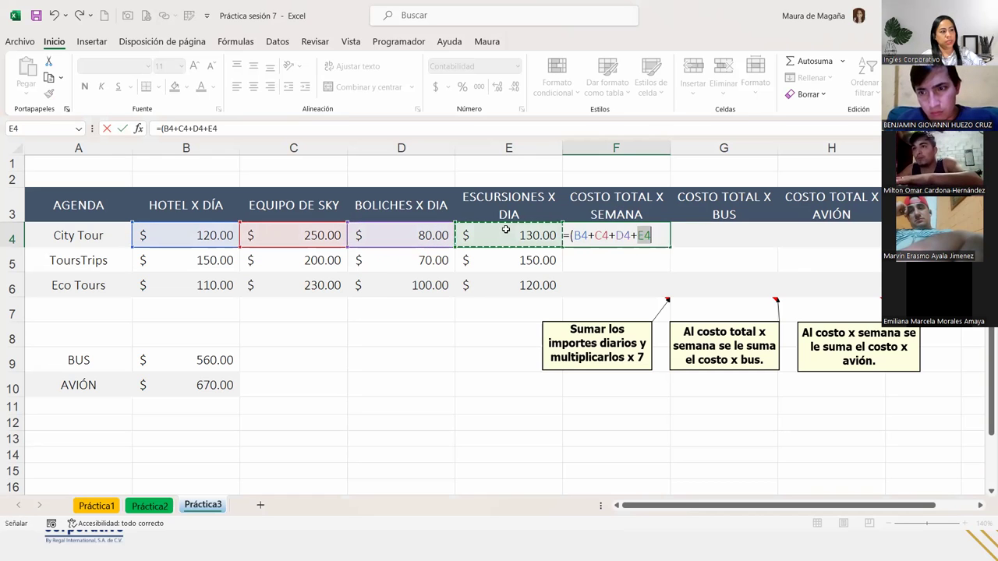
pyautogui.write(')')
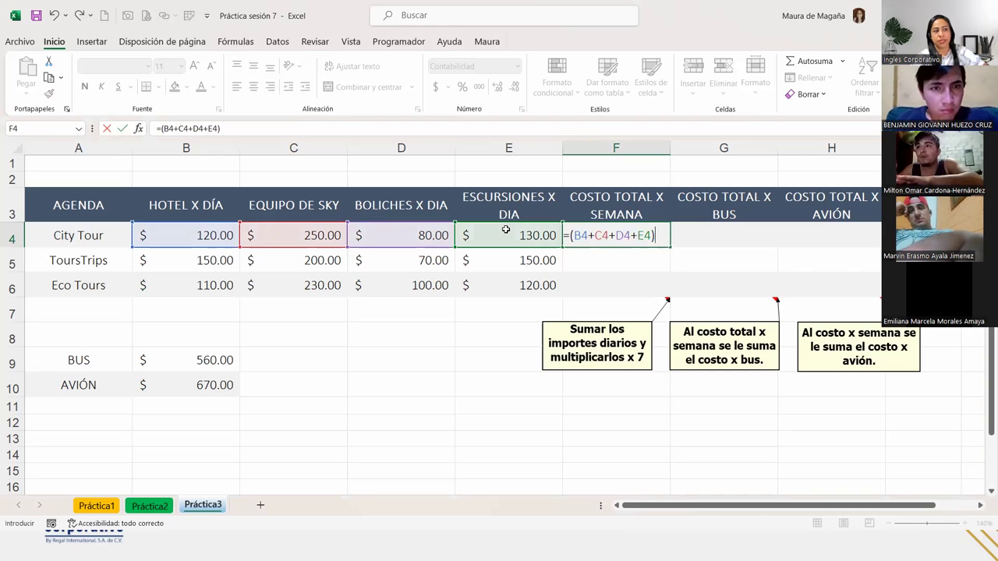
pyautogui.write('*7')
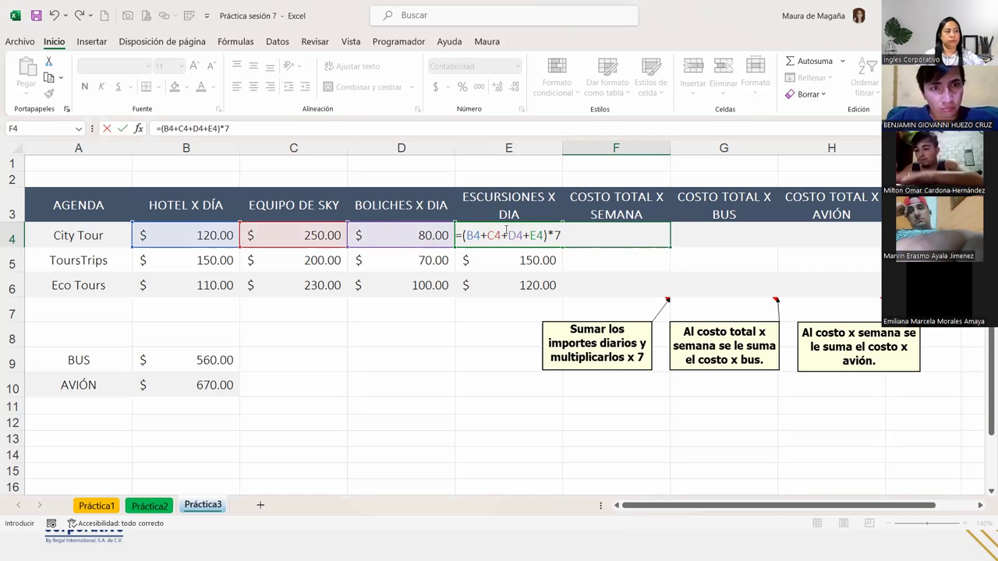
pyautogui.press('Return')
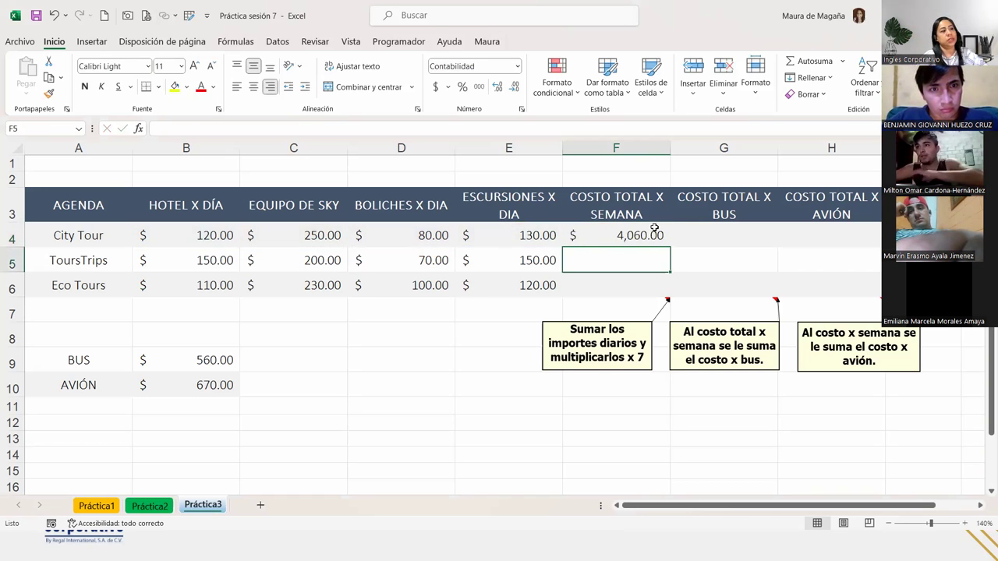
# - Reopen F4's formula to review its highlighted cell references
pyautogui.click(655, 230)
pyautogui.doubleClick(621, 229)
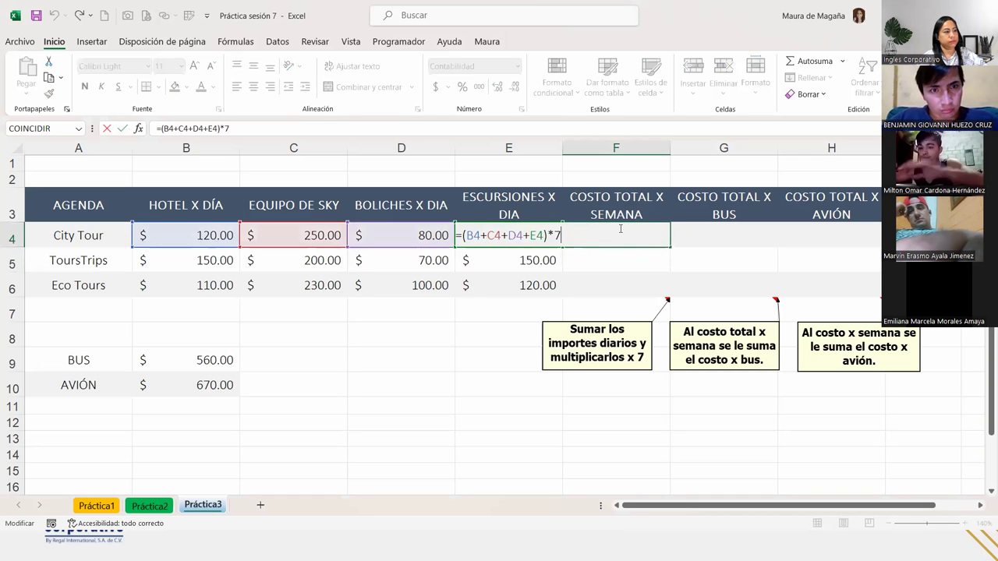
pyautogui.click(601, 263)
pyautogui.click(655, 235)
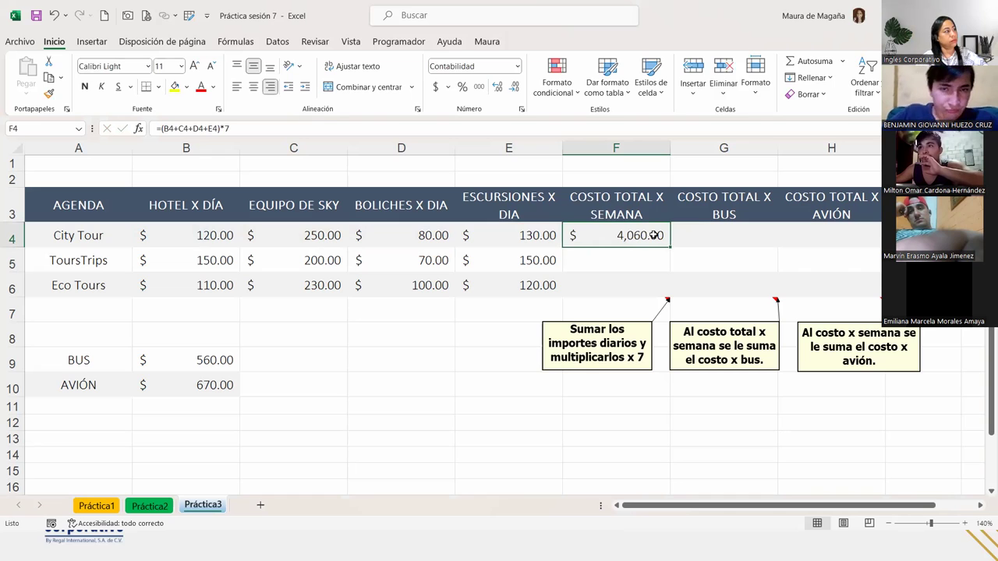
pyautogui.doubleClick(653, 235)
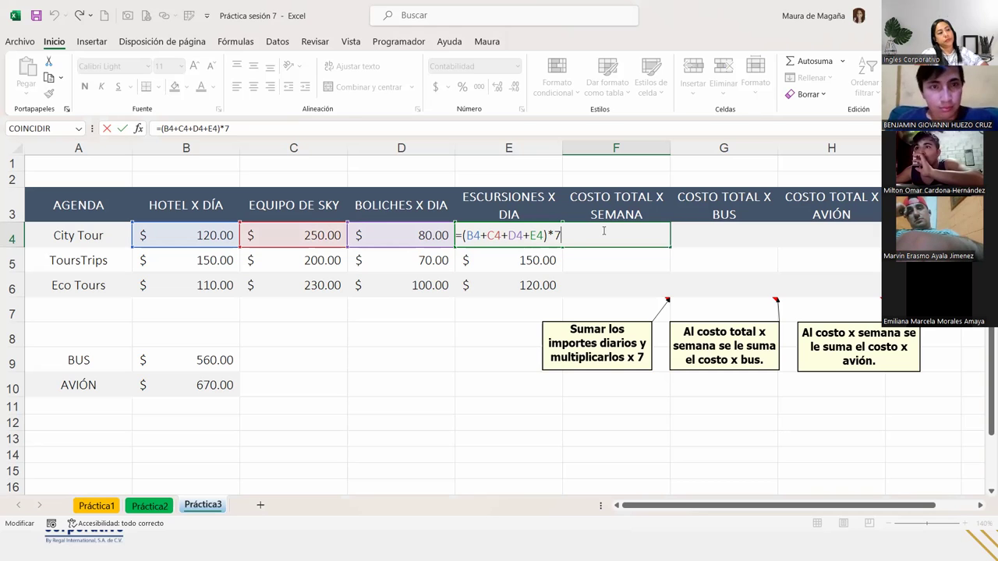
# - Fill F4's weekly formula down to F6 without formatting, giving $3,990.00 and $3,920.00
pyautogui.press('Return')
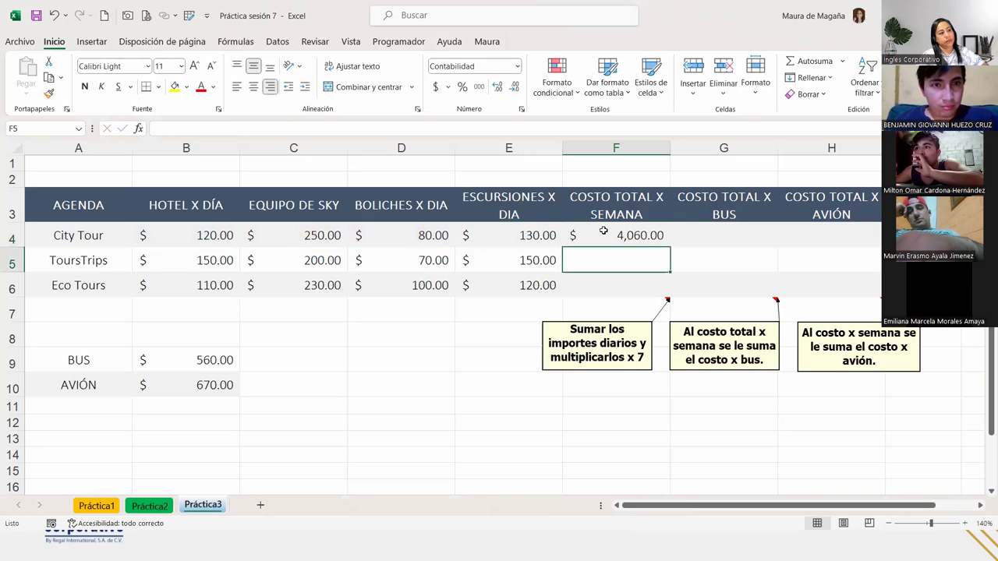
pyautogui.click(604, 230)
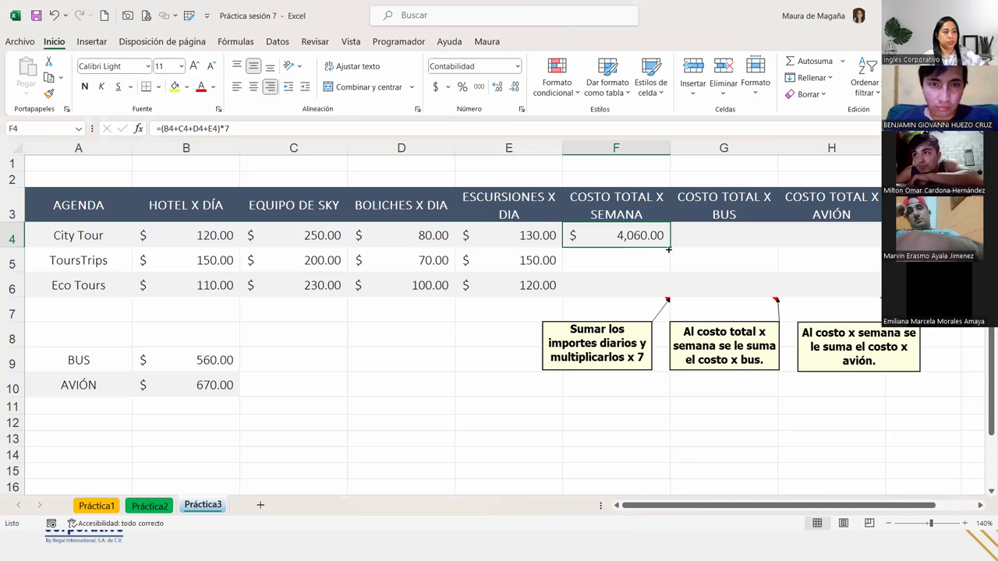
pyautogui.moveTo(668, 249); pyautogui.dragTo(672, 294)
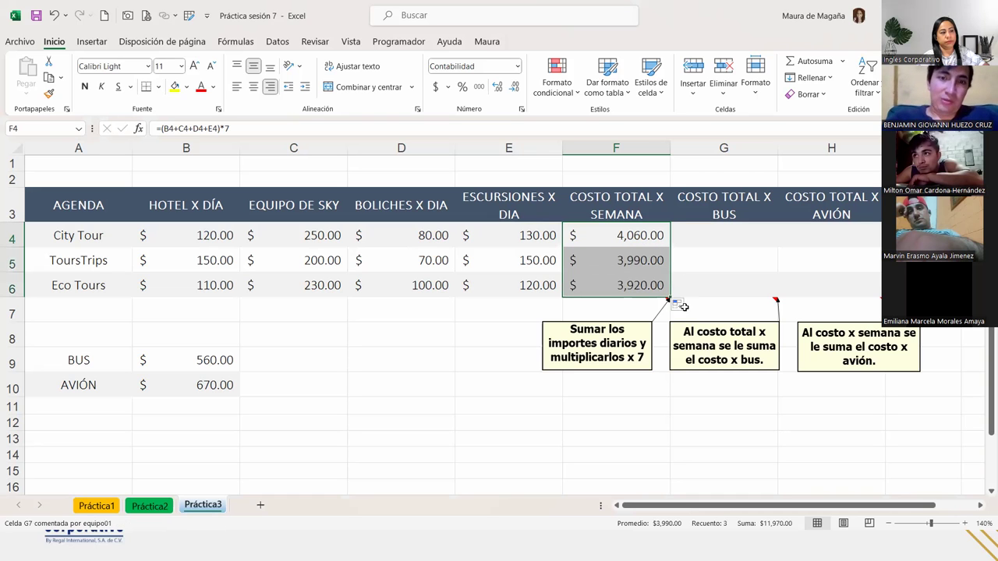
pyautogui.click(677, 304)
pyautogui.click(698, 351)
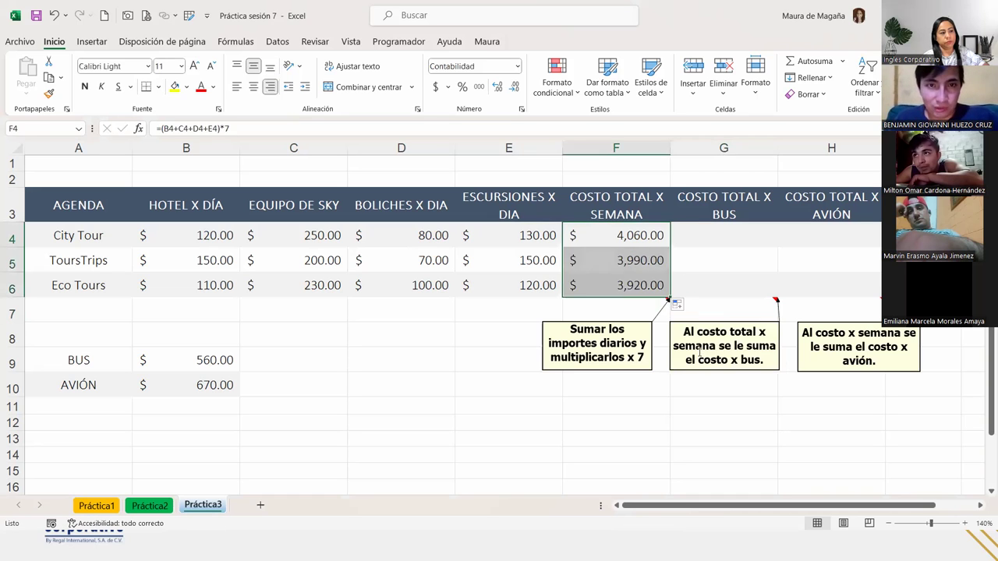
# - Check the copied weekly total formulas in F4, F5 and F6
pyautogui.click(699, 351)
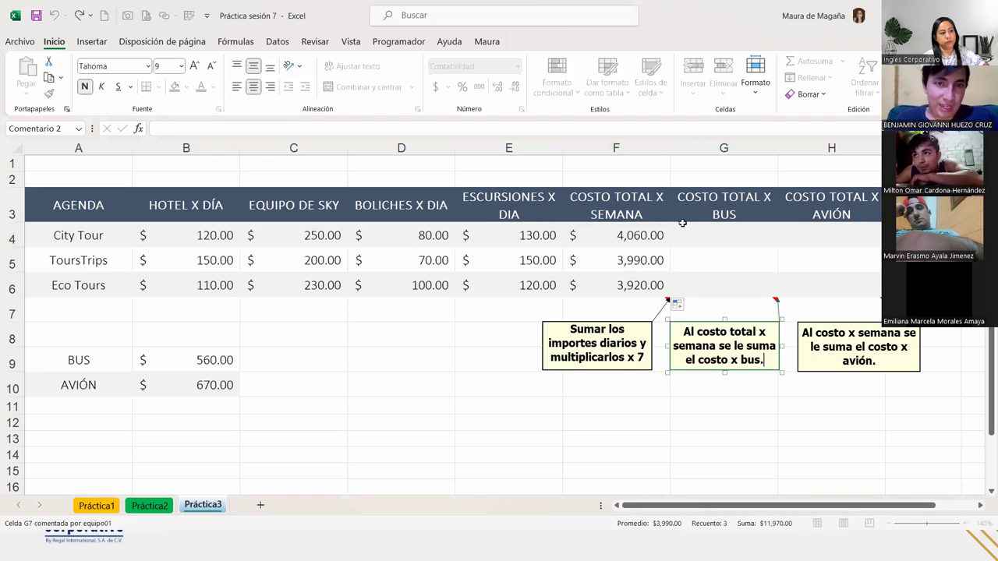
pyautogui.click(629, 260)
pyautogui.click(620, 286)
pyautogui.click(624, 262)
pyautogui.click(624, 237)
pyautogui.click(694, 237)
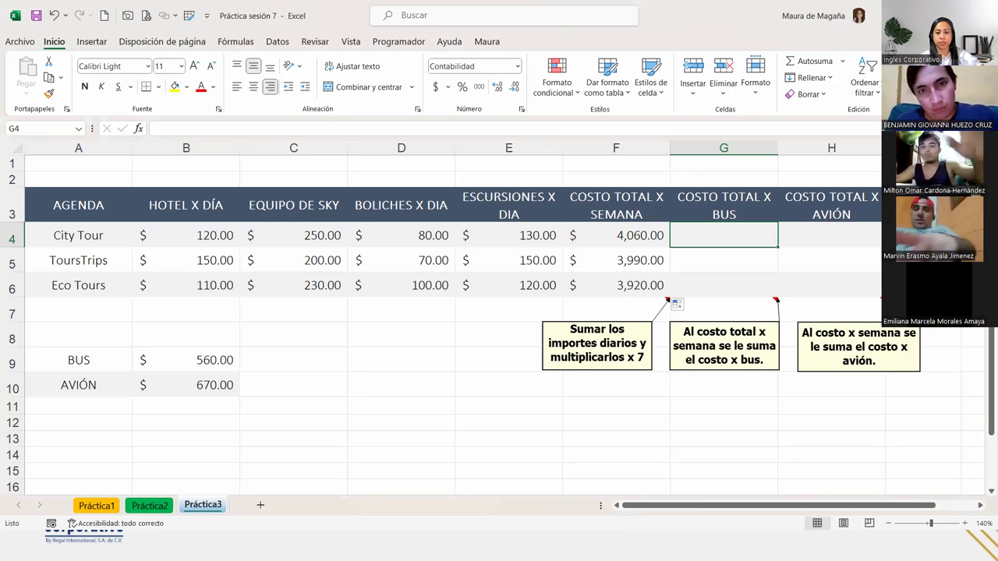
pyautogui.hotkey('alt', 'Tab')
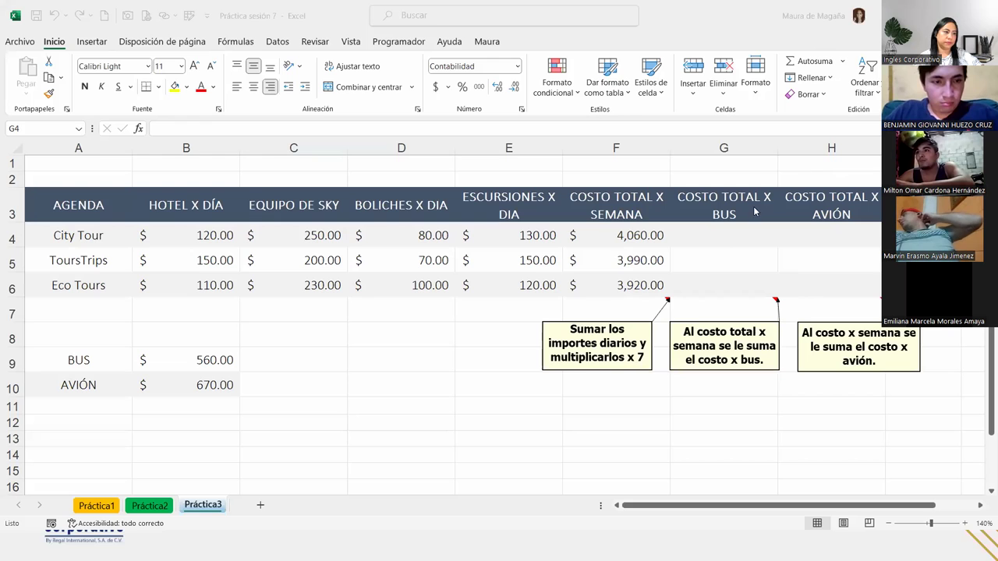
pyautogui.click(727, 224)
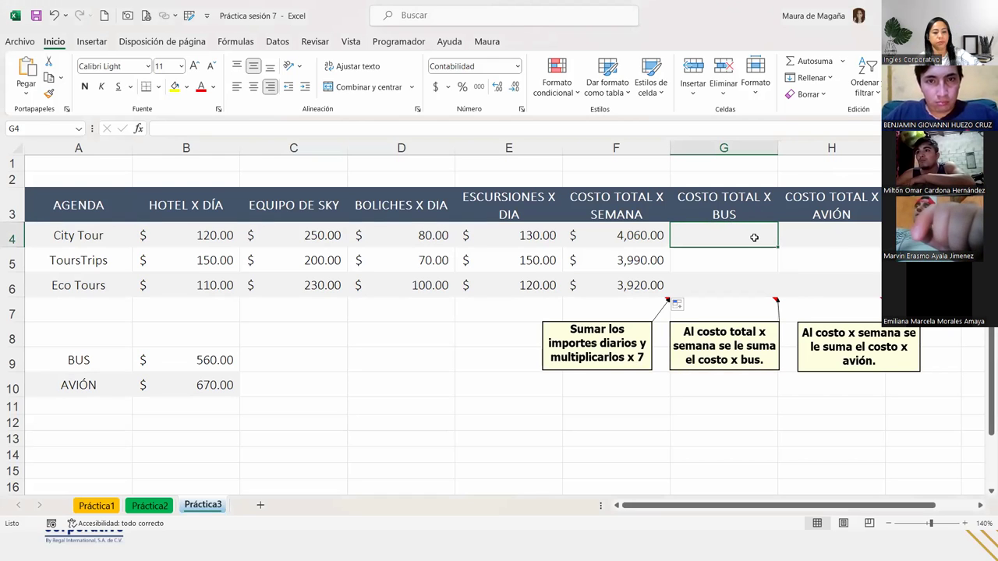
# - Enter =F4+$B$9 in G4 for City Tour's bus total, using an absolute bus-cost reference
pyautogui.write('=')
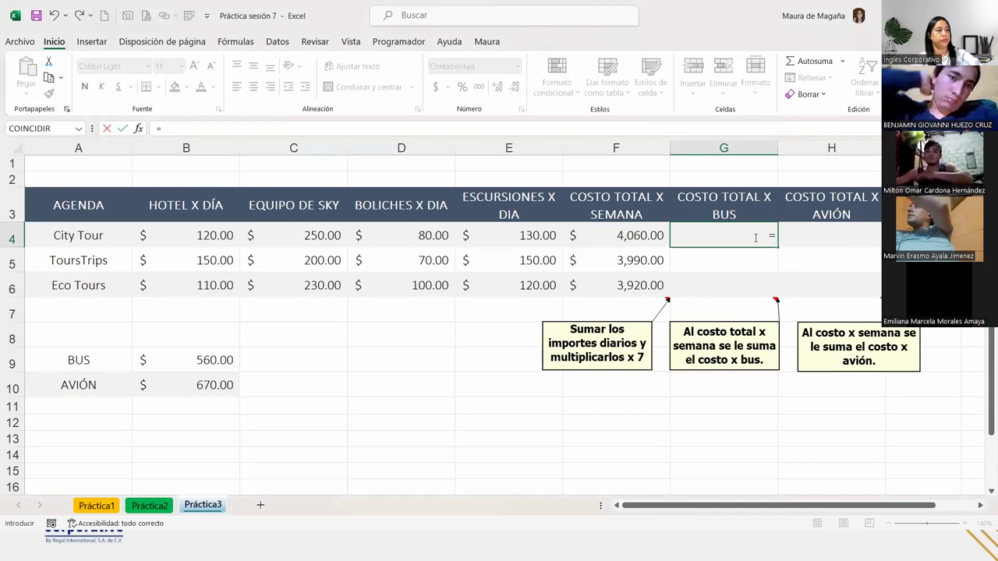
pyautogui.click(594, 236)
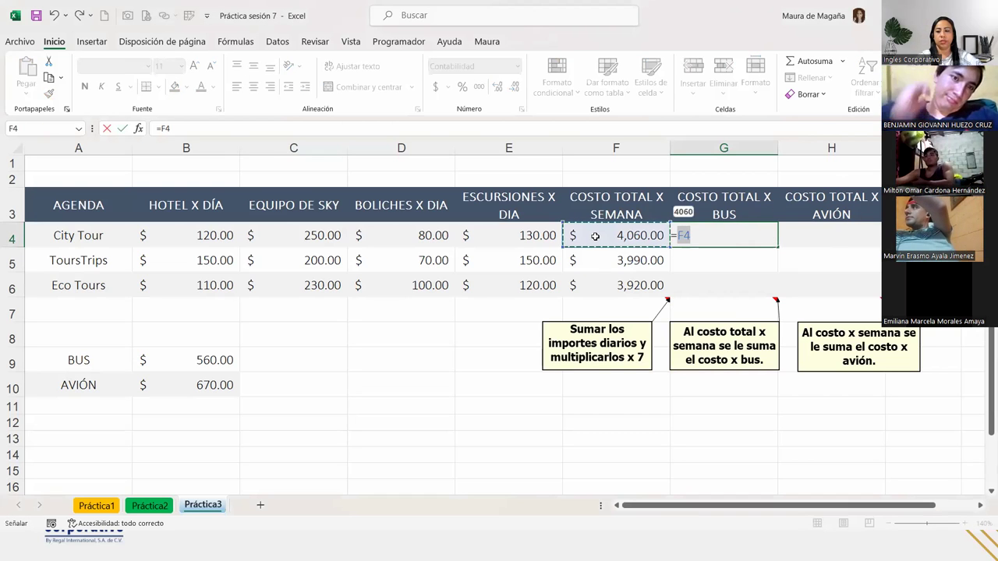
pyautogui.write('*')
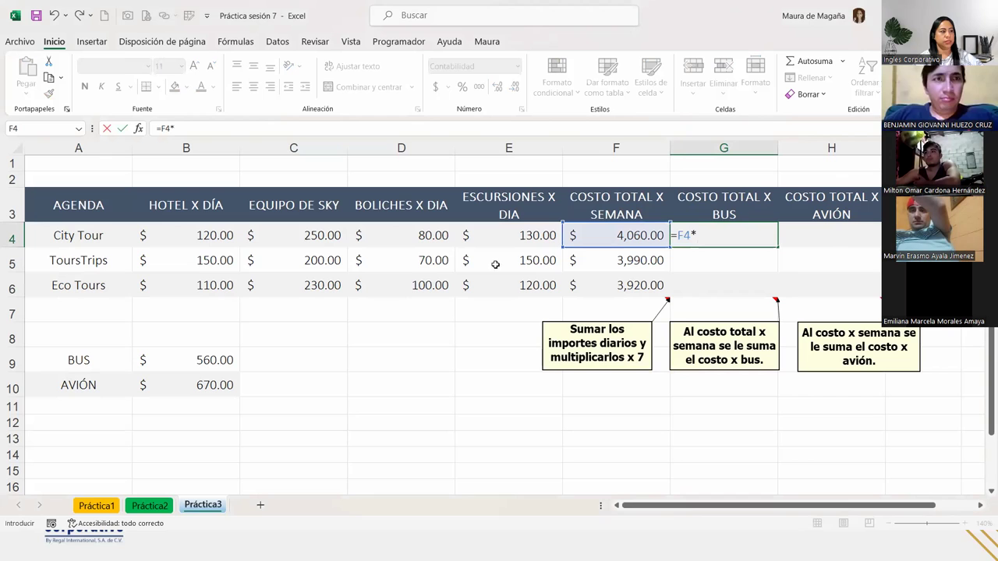
pyautogui.press('BackSpace')
pyautogui.write('+')
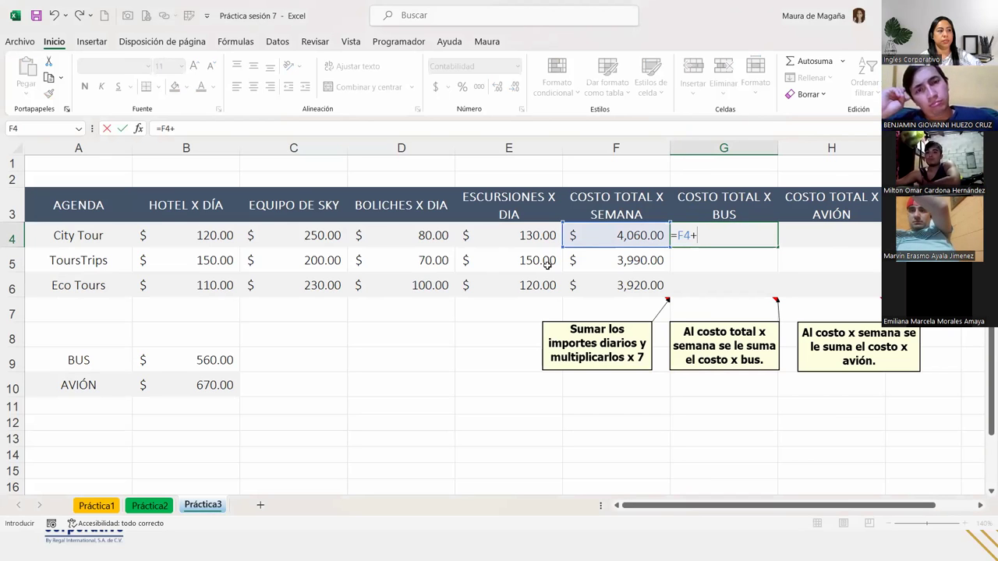
pyautogui.click(185, 355)
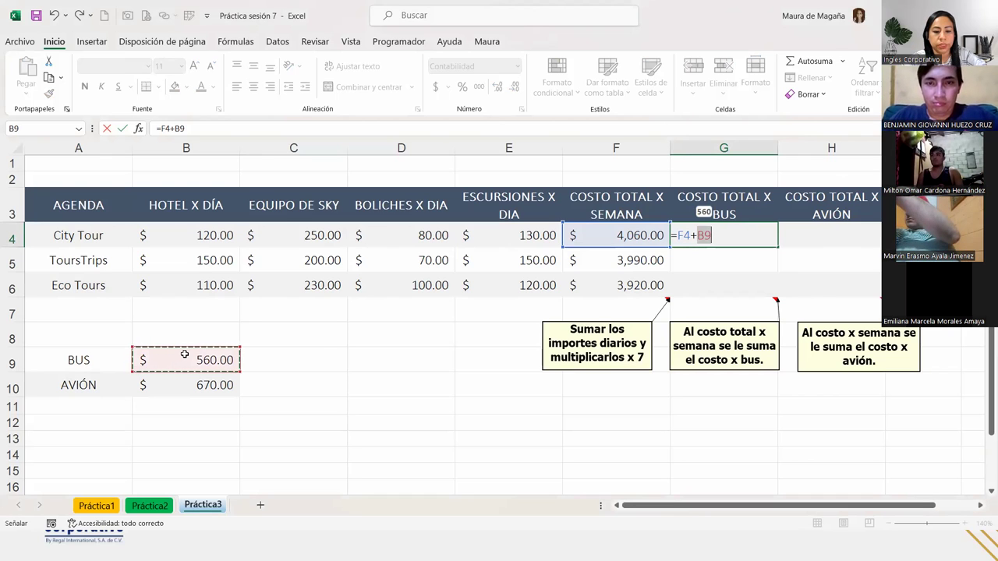
pyautogui.press('F4')
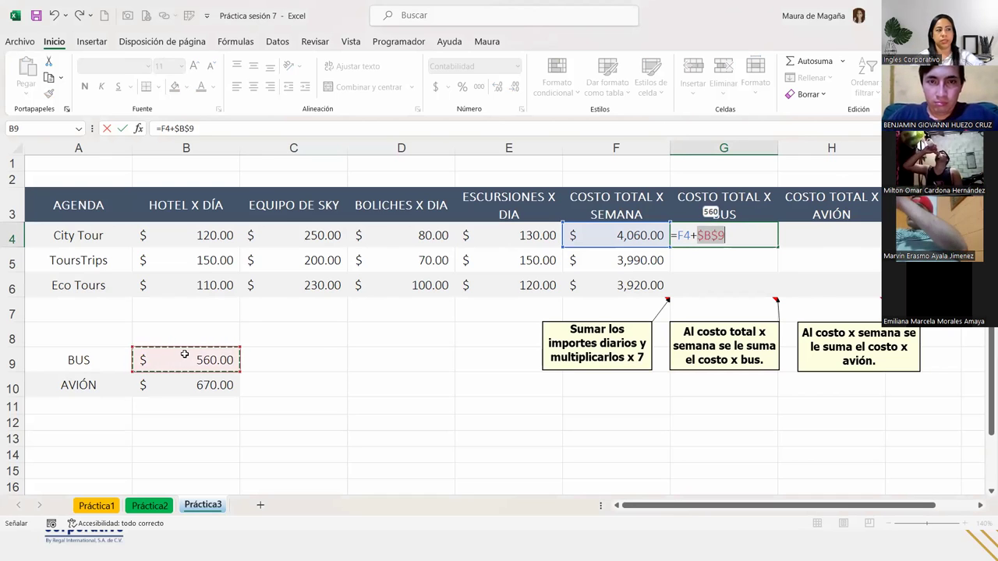
pyautogui.press('Return')
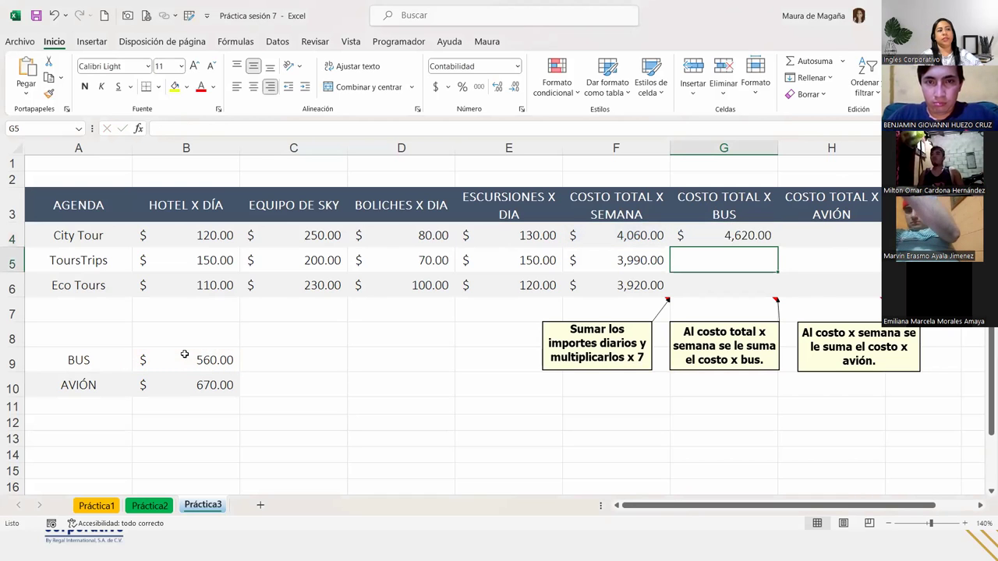
# - Copy the bus-total formula down to G6, showing $4,550.00 and $4,480.00
pyautogui.click(734, 232)
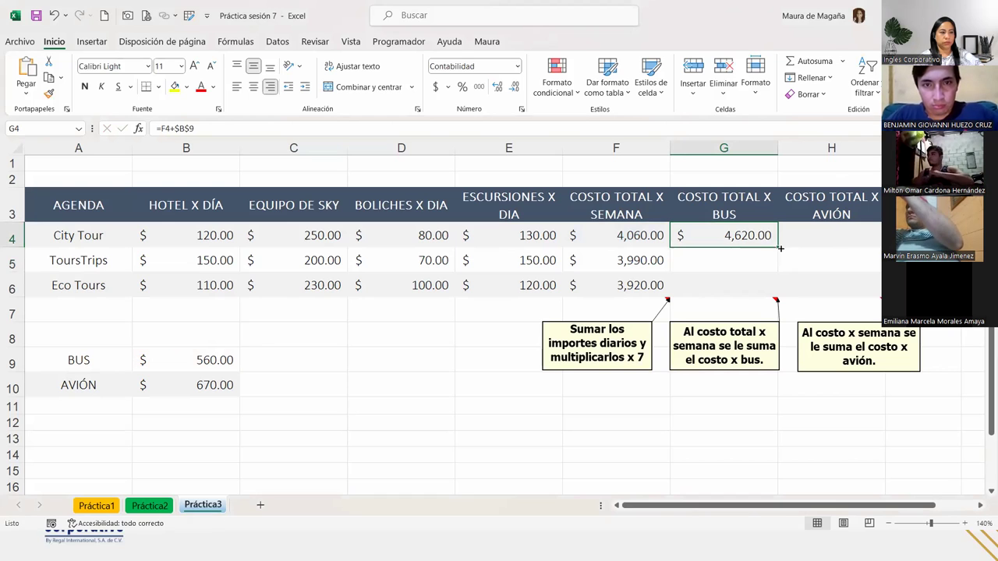
pyautogui.moveTo(780, 247); pyautogui.dragTo(779, 299)
pyautogui.click(792, 308)
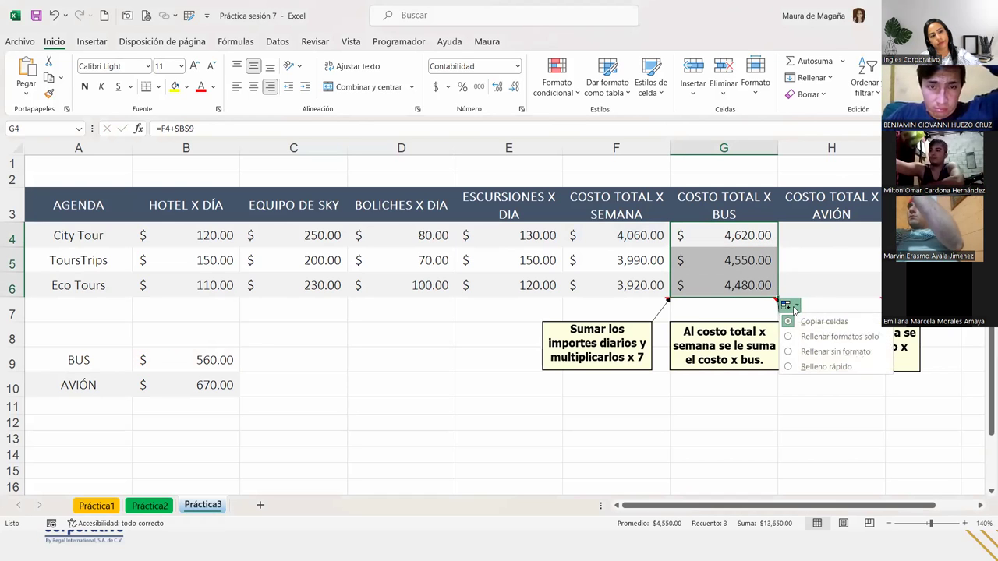
pyautogui.click(828, 352)
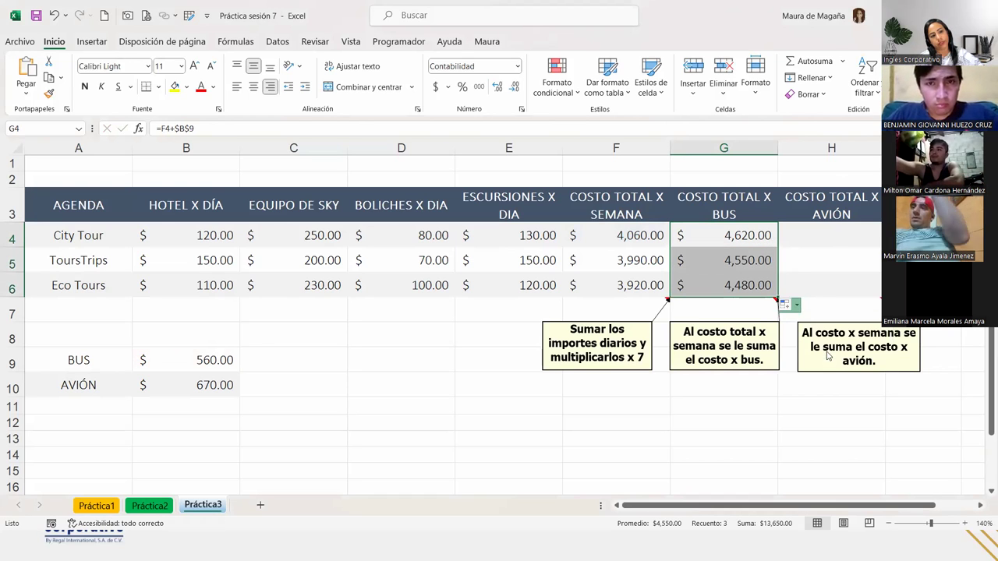
pyautogui.click(827, 233)
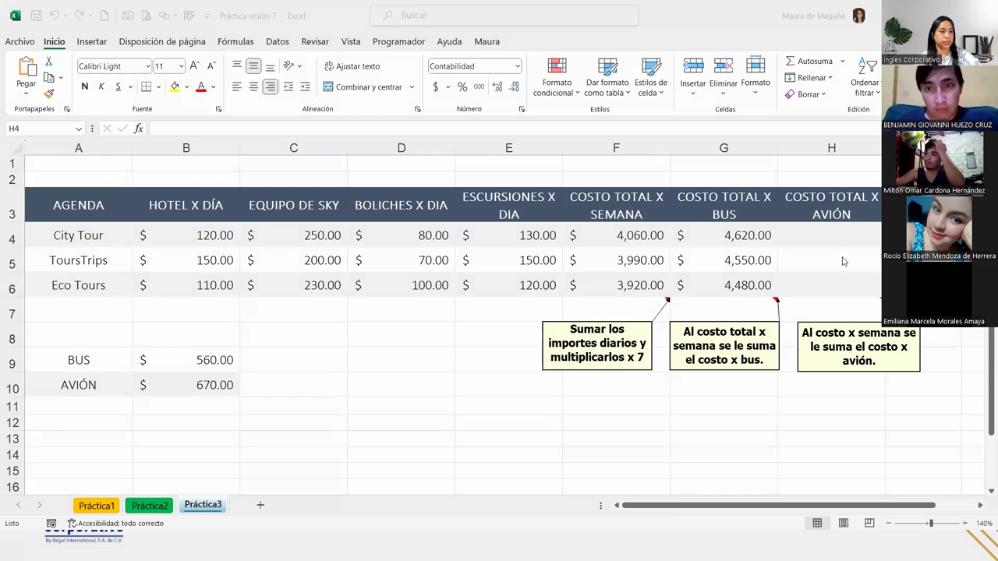
pyautogui.click(836, 234)
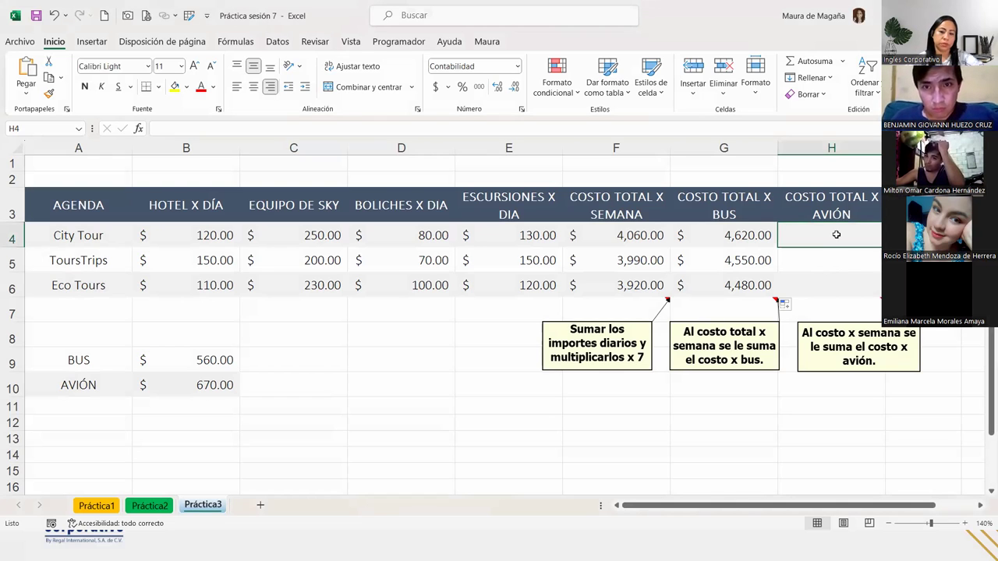
# - Enter =F4+$B$10 in H4, giving City Tour's plane total of $4,730.00
pyautogui.write('=')
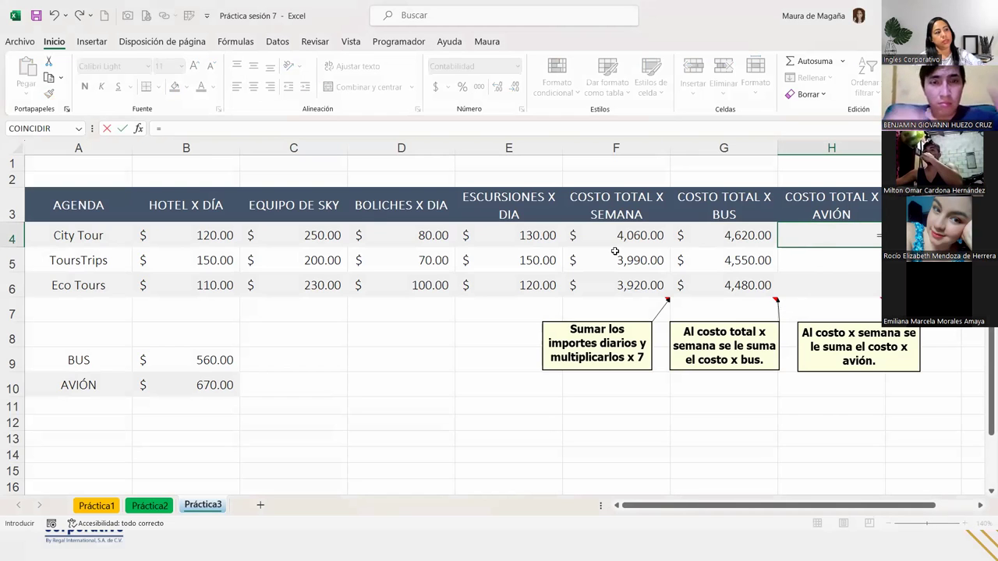
pyautogui.click(617, 239)
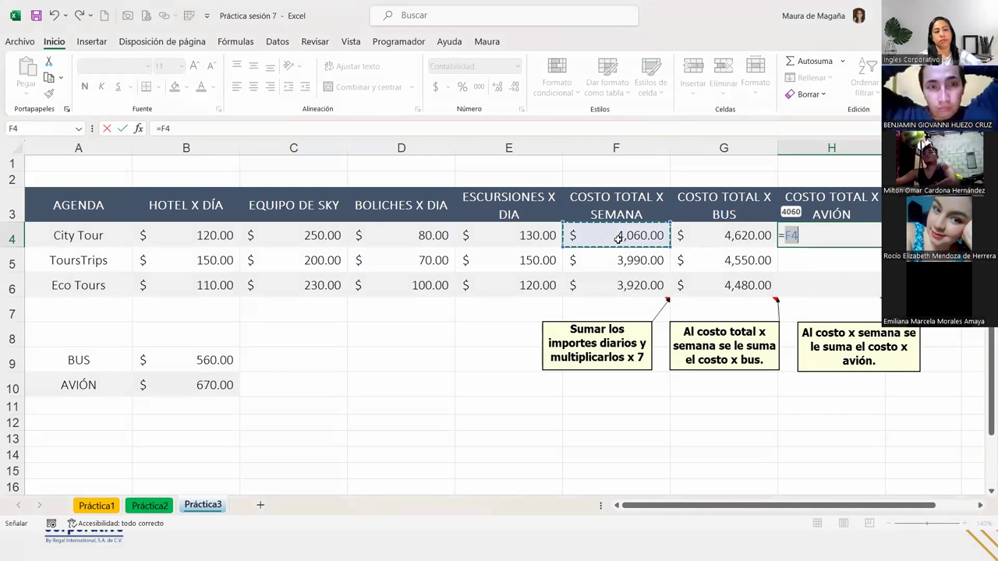
pyautogui.write('+')
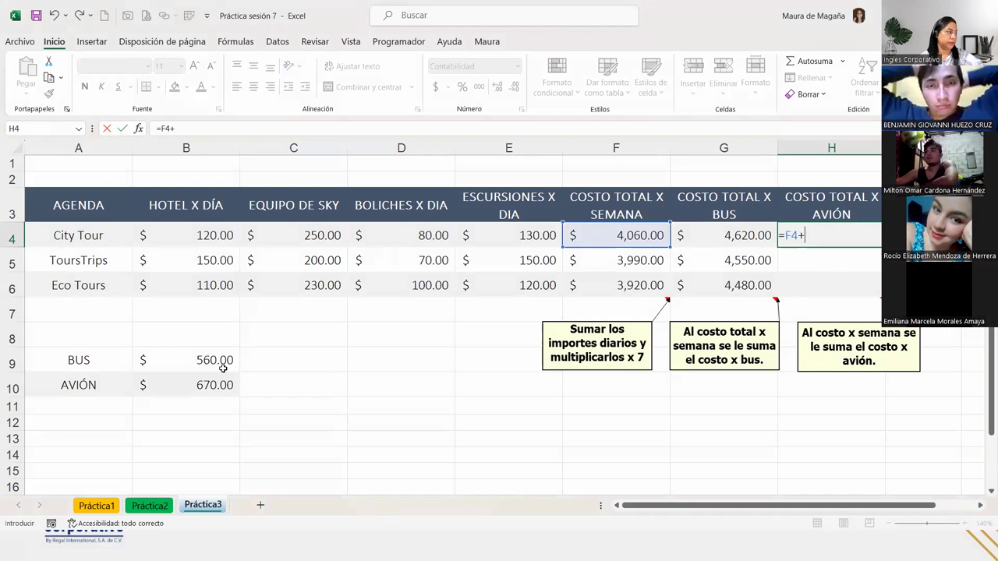
pyautogui.click(206, 384)
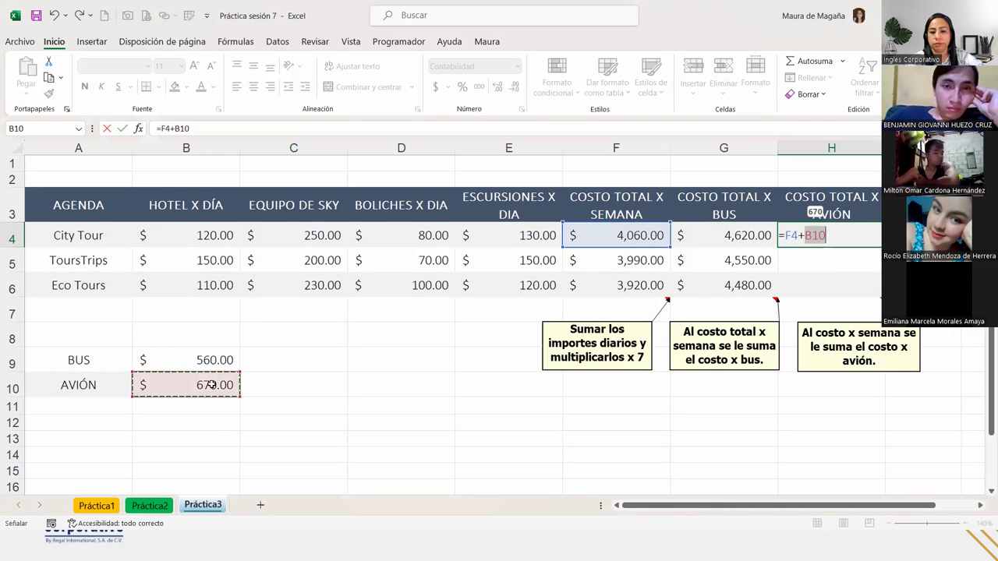
pyautogui.press('F4')
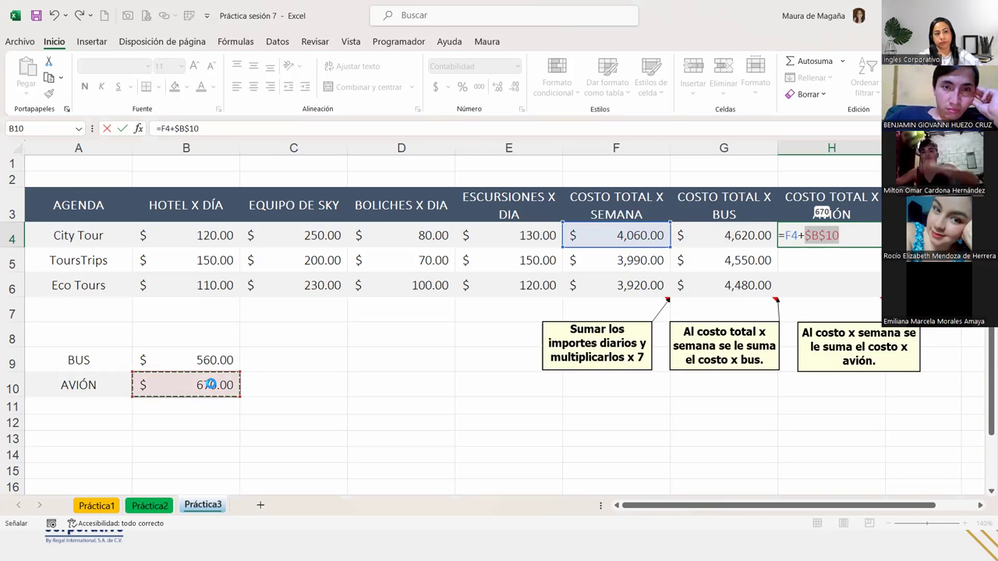
pyautogui.press('Return')
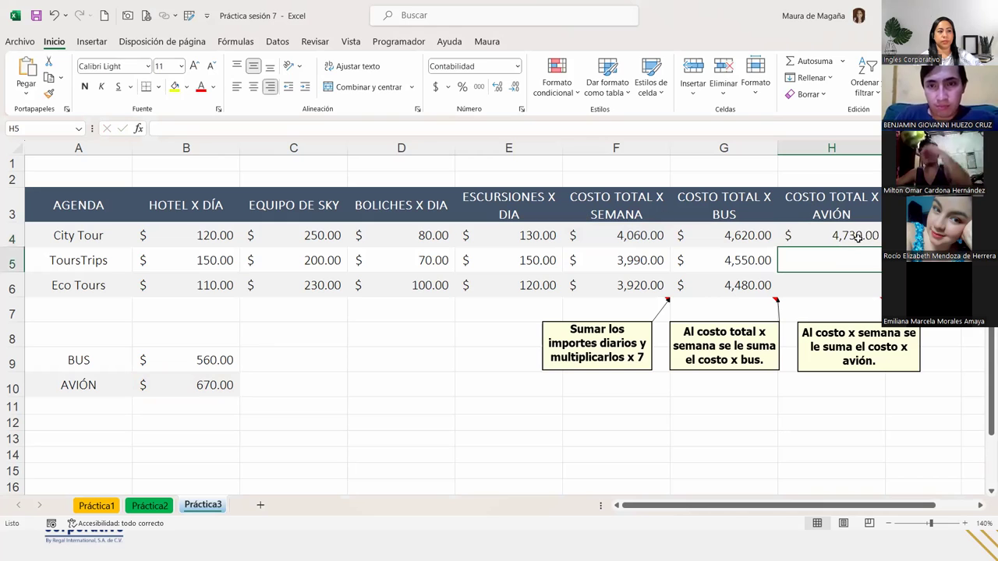
# - Fill the plane-total formula down to H6, giving $4,660.00 and $4,590.00, and check it
pyautogui.click(857, 236)
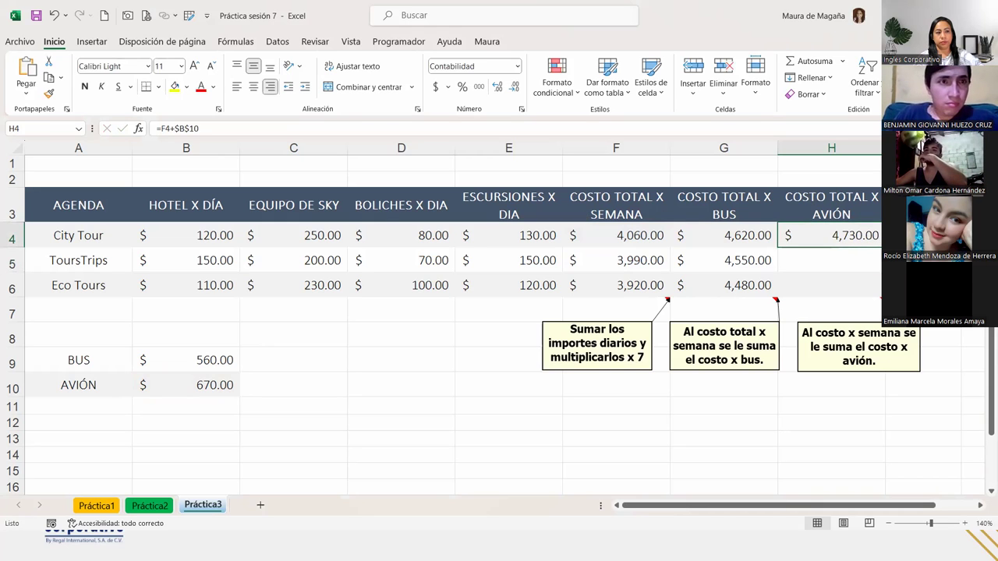
pyautogui.doubleClick(880, 247)
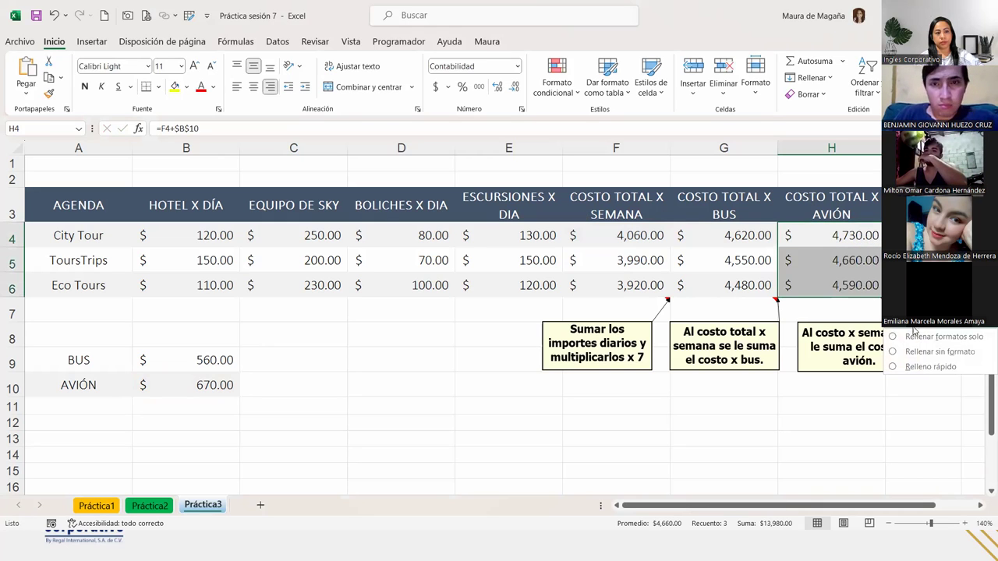
pyautogui.click(856, 240)
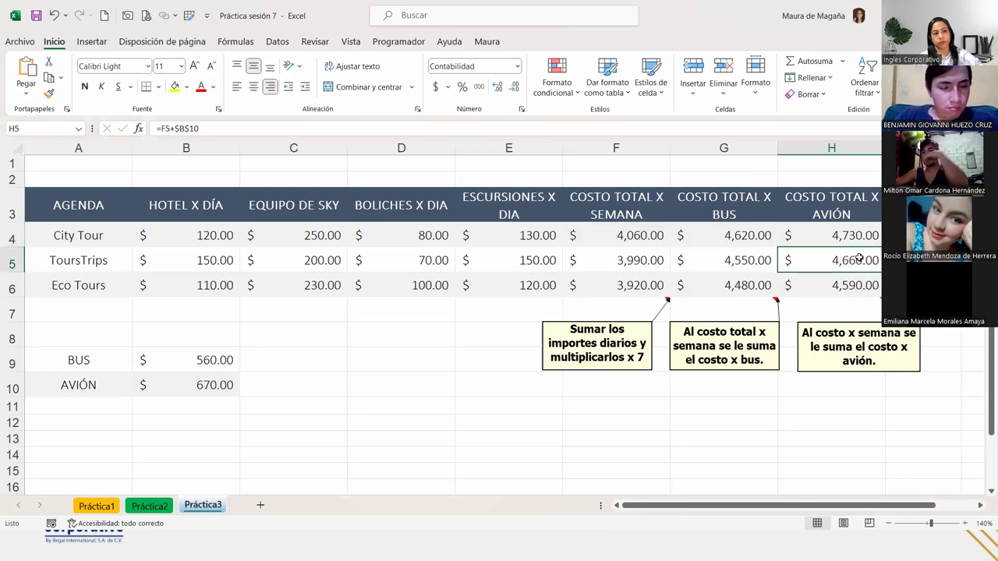
pyautogui.click(858, 282)
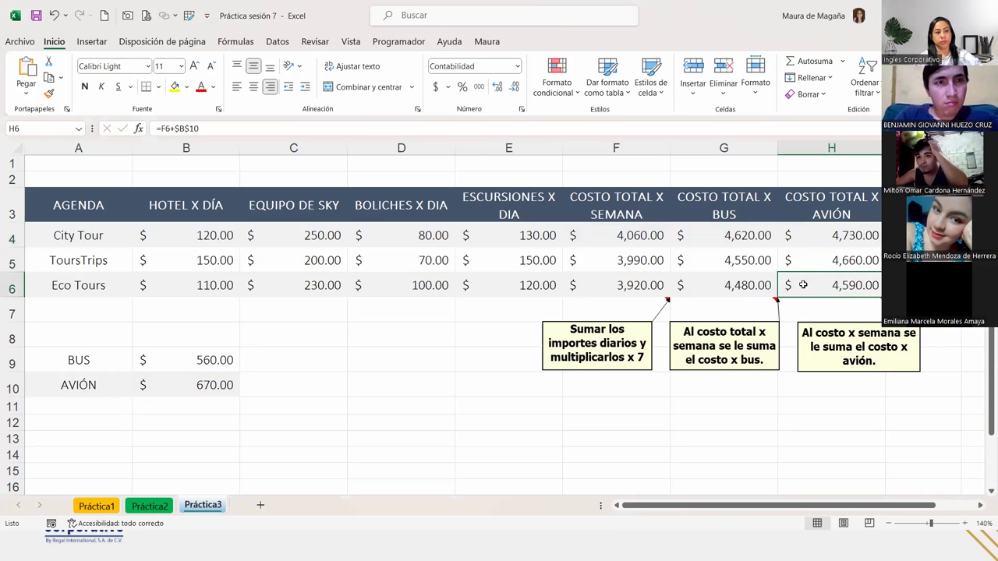
# - Type the author's full name into cell D1, correcting a typo before confirming
pyautogui.click(357, 350)
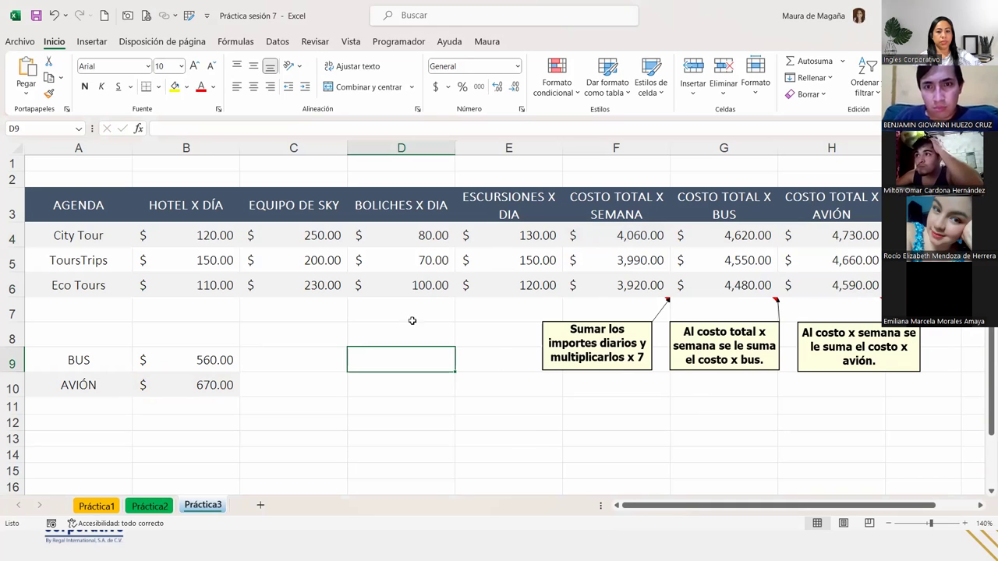
pyautogui.click(265, 165)
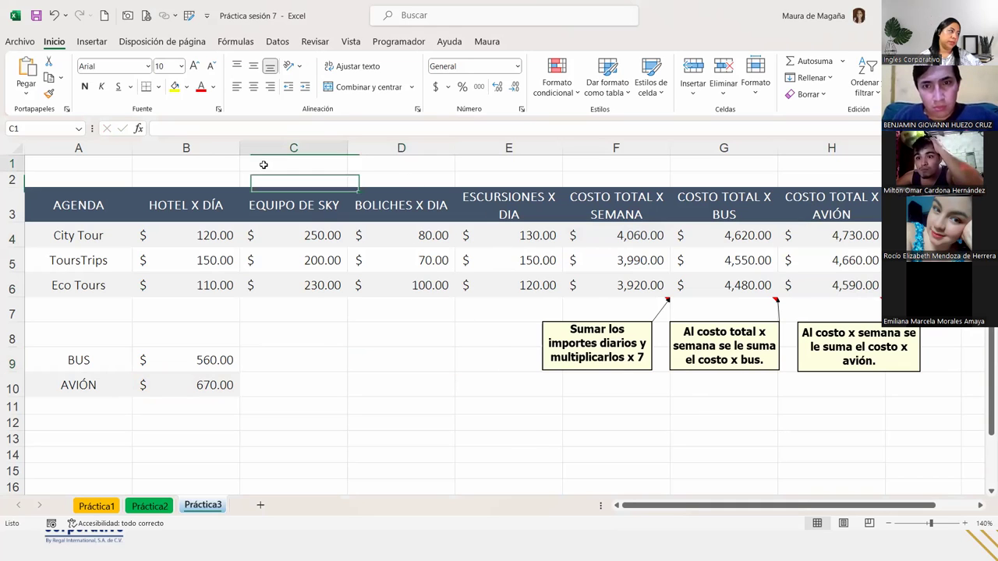
pyautogui.click(90, 159)
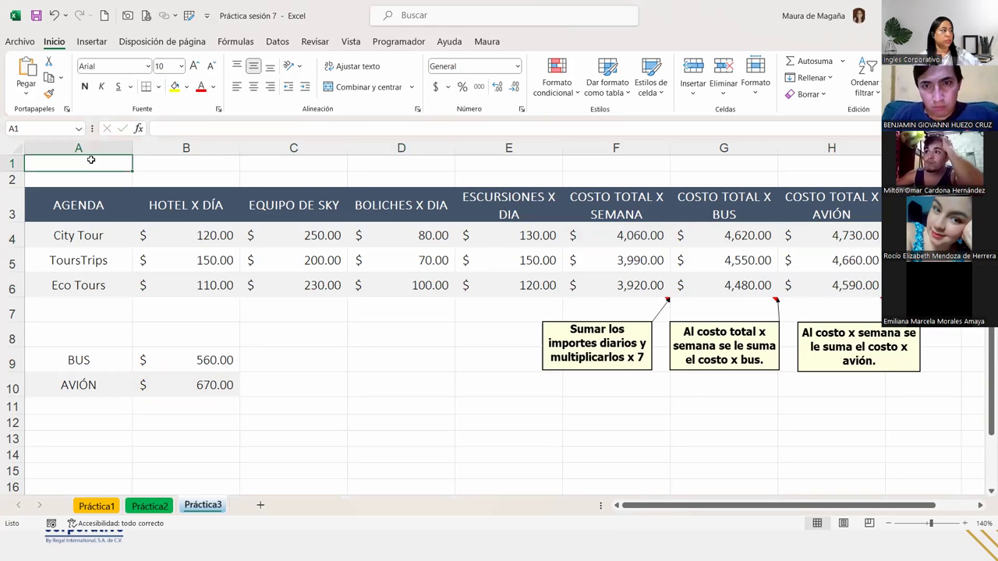
pyautogui.press('Right')
pyautogui.press('Right')
pyautogui.press('Right')
pyautogui.press('Right')
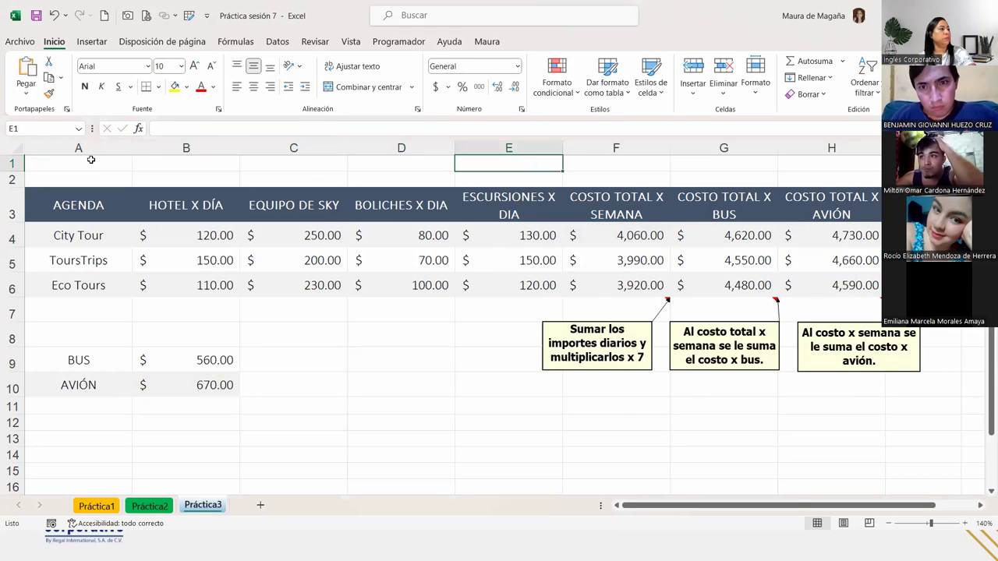
pyautogui.press('Left')
pyautogui.write('M')
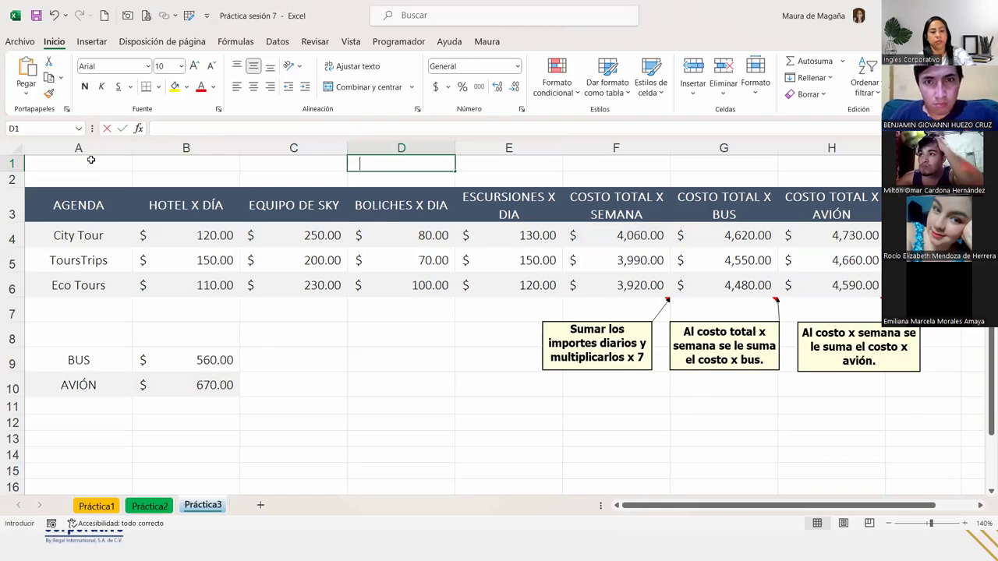
pyautogui.write('aur')
pyautogui.write('Del Cld')
pyautogui.press('BackSpace')
pyautogui.press('BackSpace')
pyautogui.write('id')
pyautogui.press('Return')
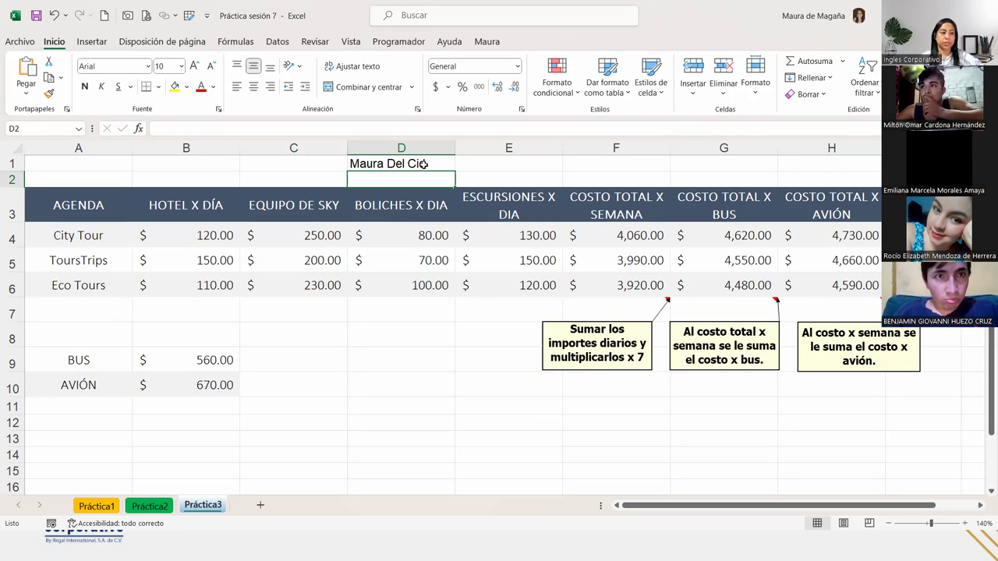
# - Show the Práctica1 sheet from the top at 100% zoom and inspect D6's discount formula
pyautogui.click(94, 513)
pyautogui.click(125, 276)
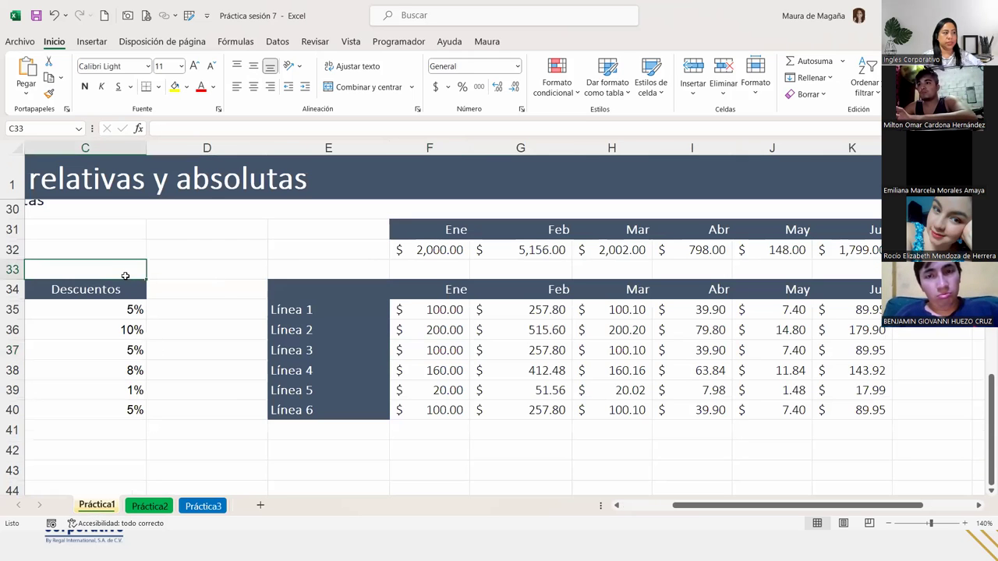
pyautogui.hotkey('ctrl', 'Up')
pyautogui.hotkey('ctrl', 'Up')
pyautogui.hotkey('ctrl', 'Up')
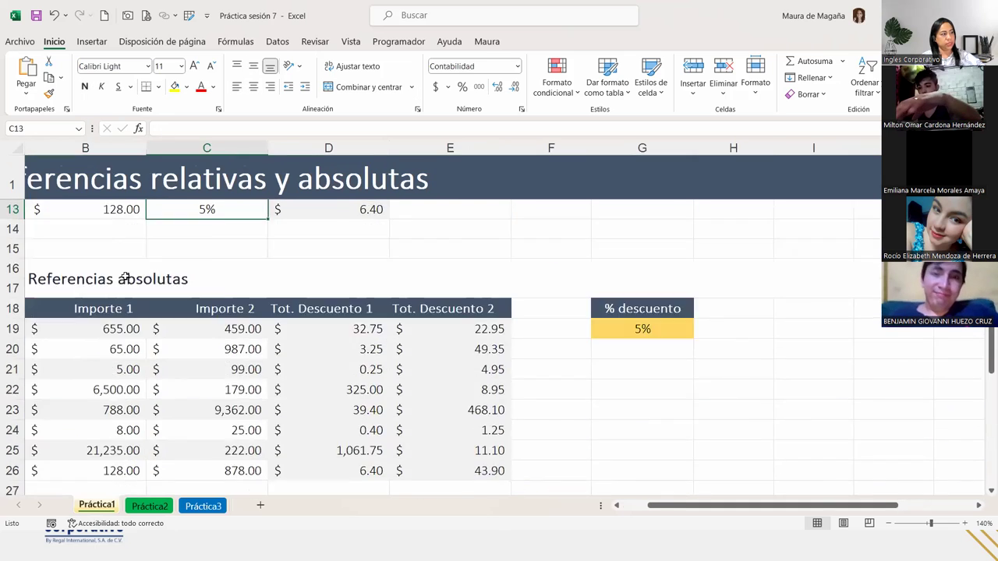
pyautogui.hotkey('ctrl', 'Up')
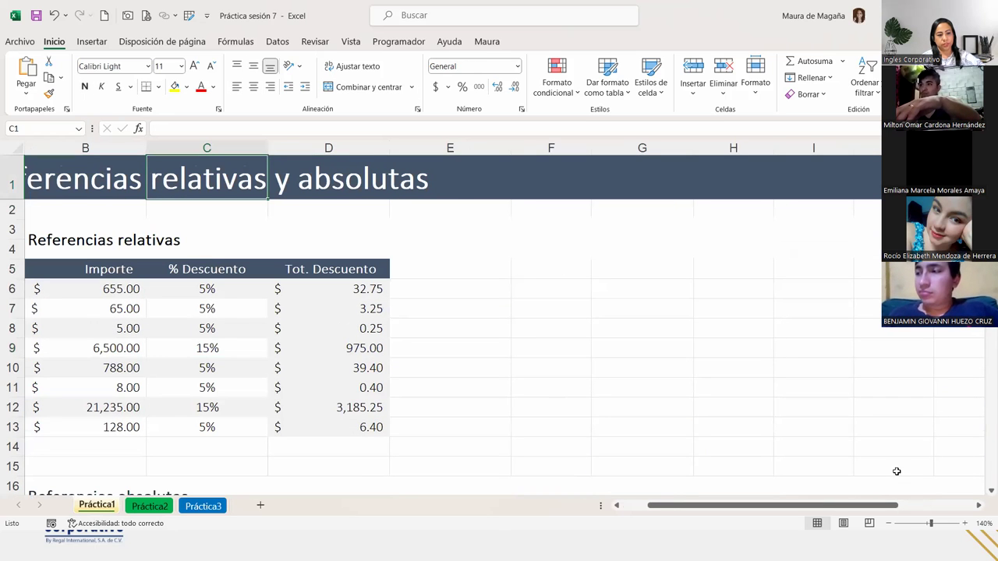
pyautogui.click(890, 524)
pyautogui.click(889, 524)
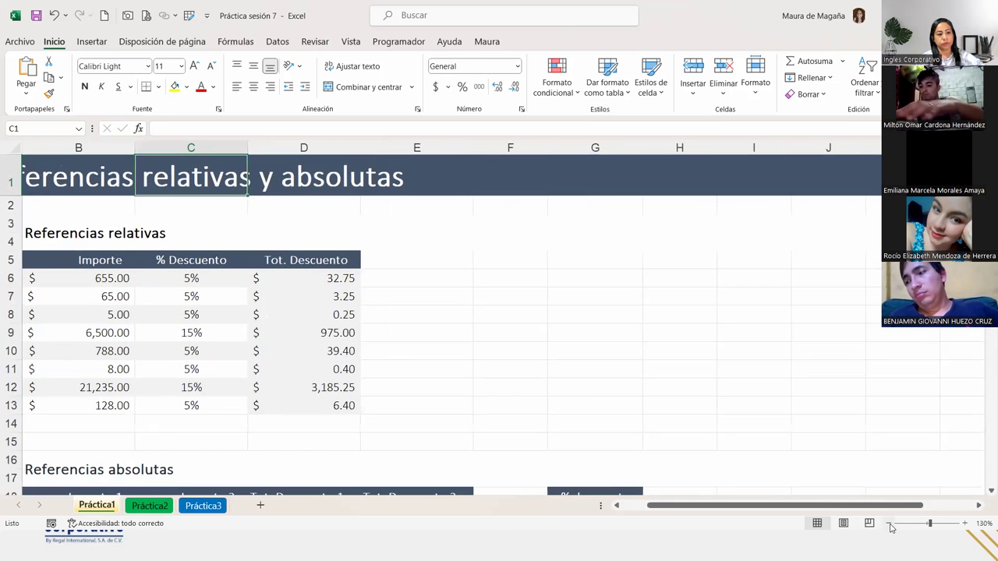
pyautogui.click(889, 523)
pyautogui.click(889, 524)
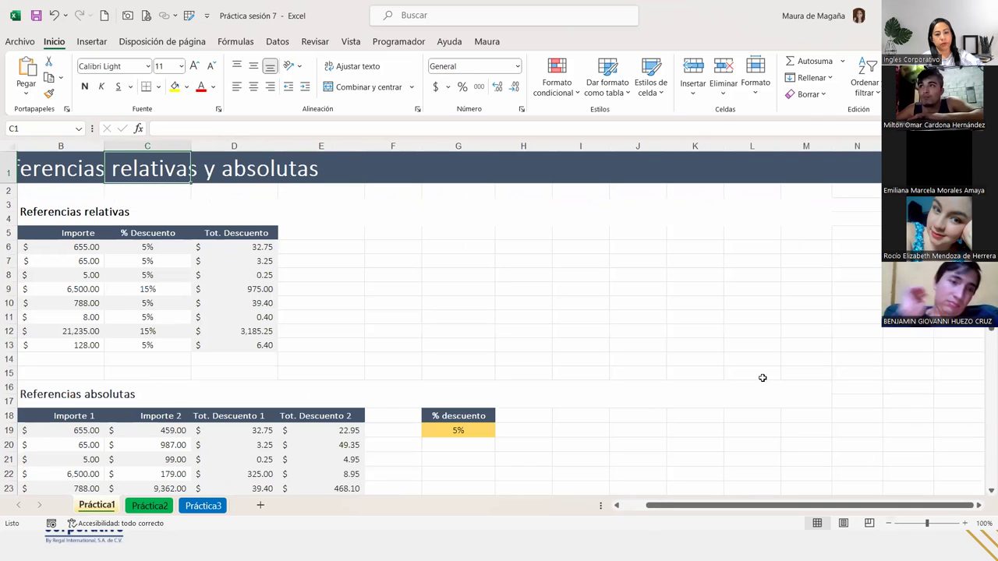
pyautogui.click(241, 247)
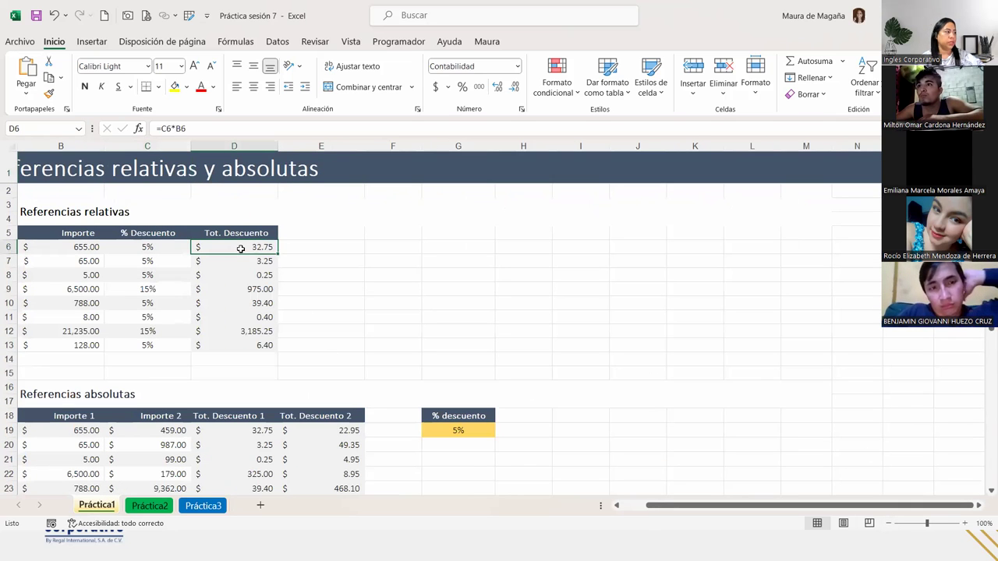
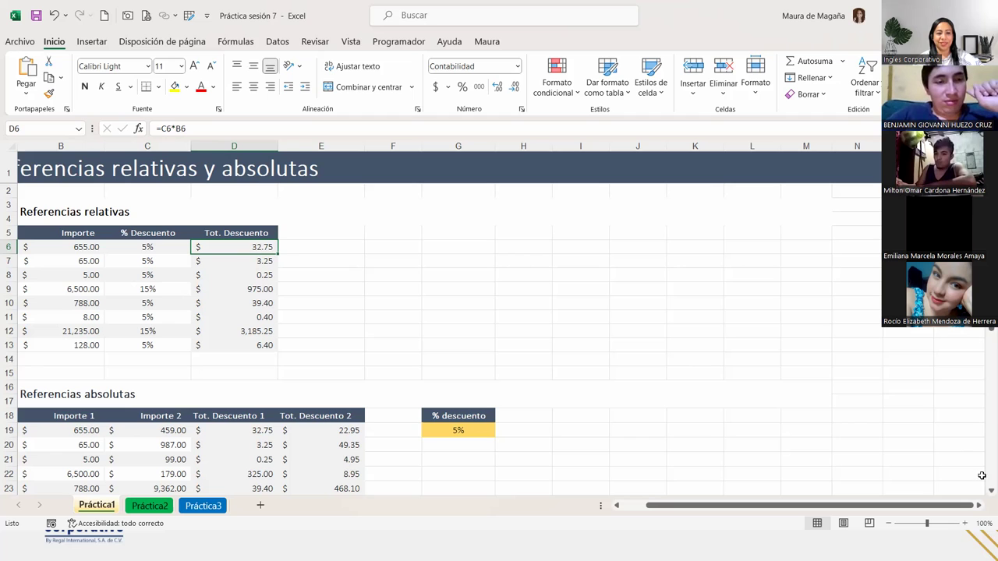
# - Trace the precedents of the Tot. Descuento 2 formula in E19
pyautogui.scroll(-2, 982, 496)
pyautogui.scroll(-2, 982, 497)
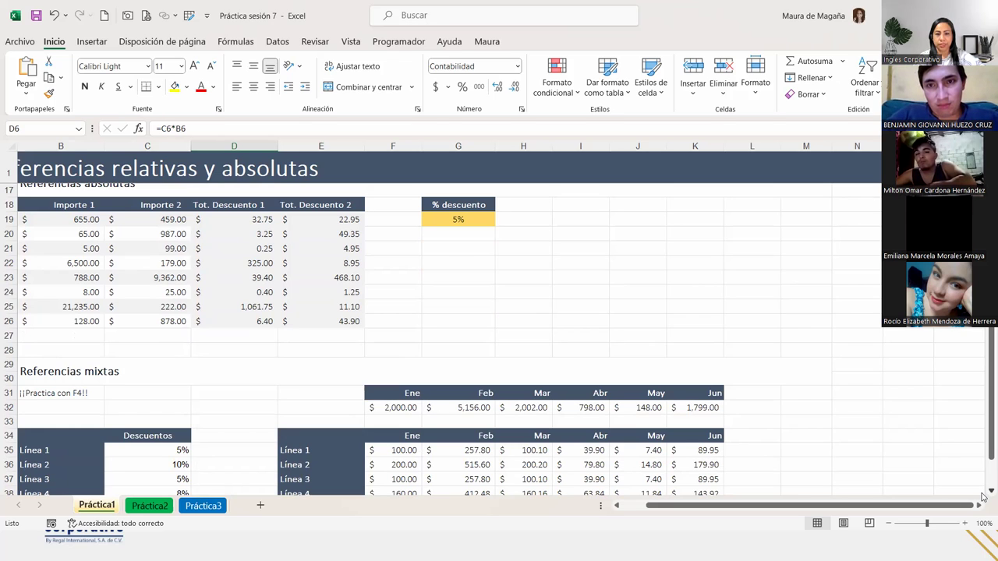
pyautogui.click(314, 218)
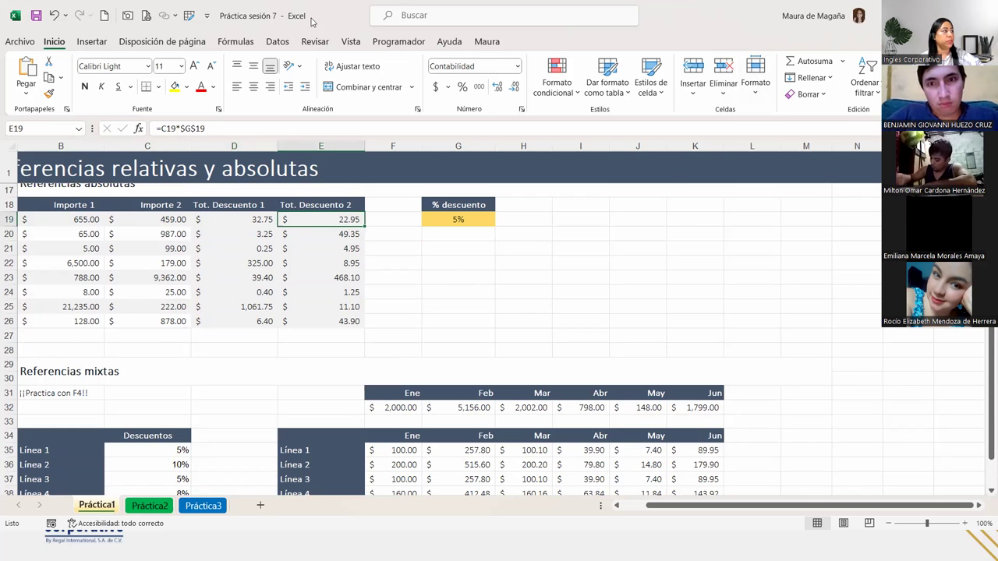
pyautogui.click(236, 44)
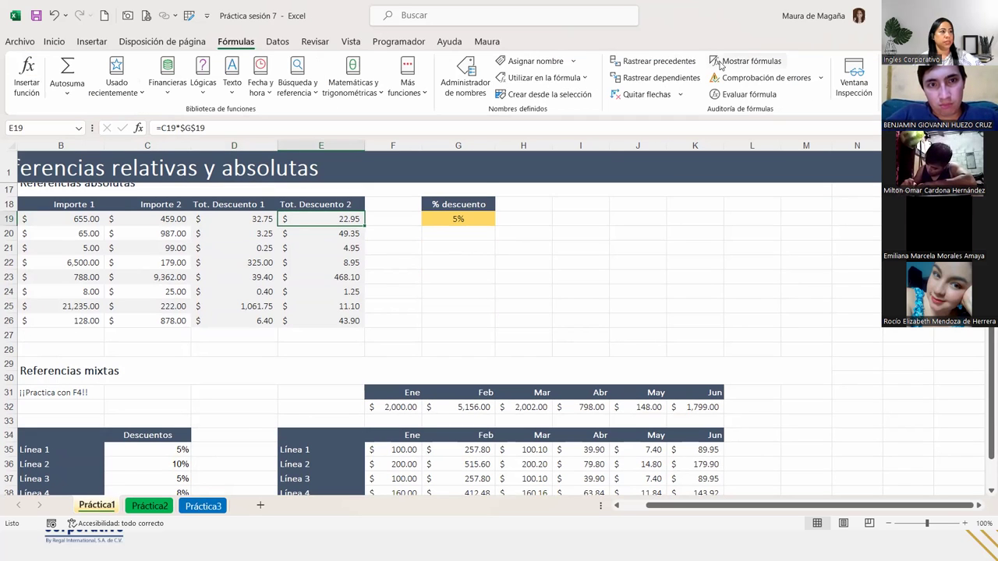
pyautogui.click(663, 61)
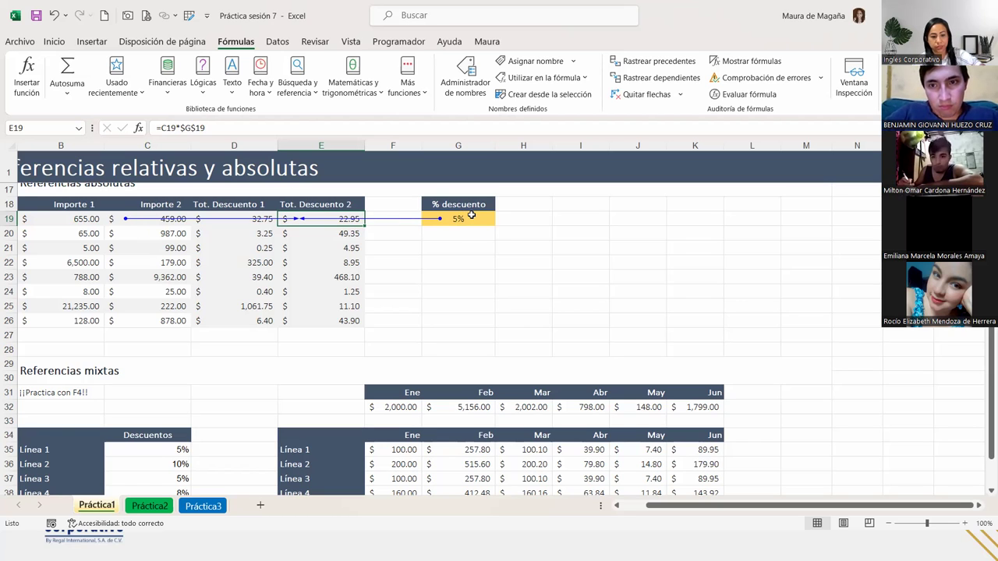
# - Trace the cells that depend on the 5% discount in G19, then clear the arrows and reopen E19's formula
pyautogui.click(471, 216)
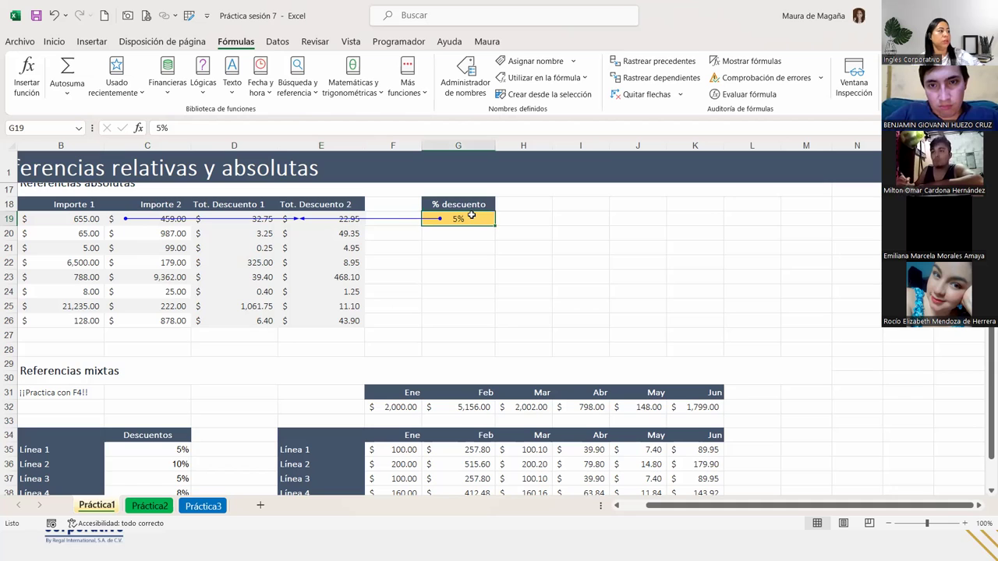
pyautogui.click(654, 94)
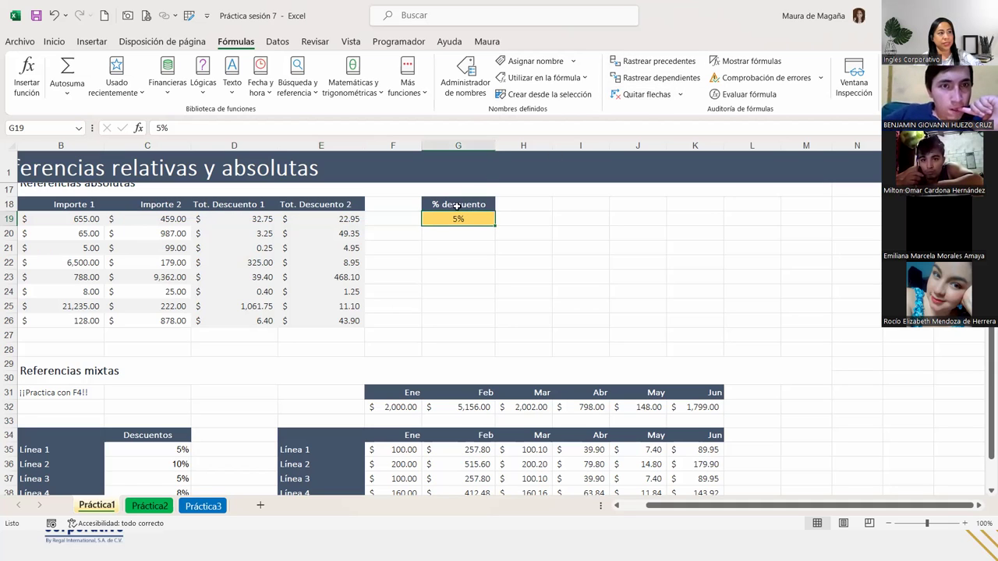
pyautogui.click(672, 78)
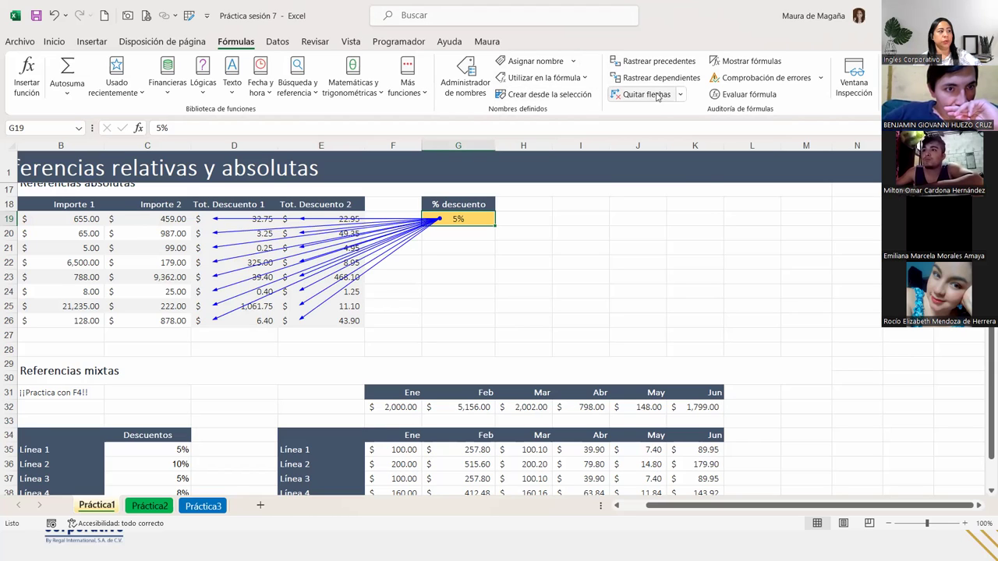
pyautogui.click(615, 95)
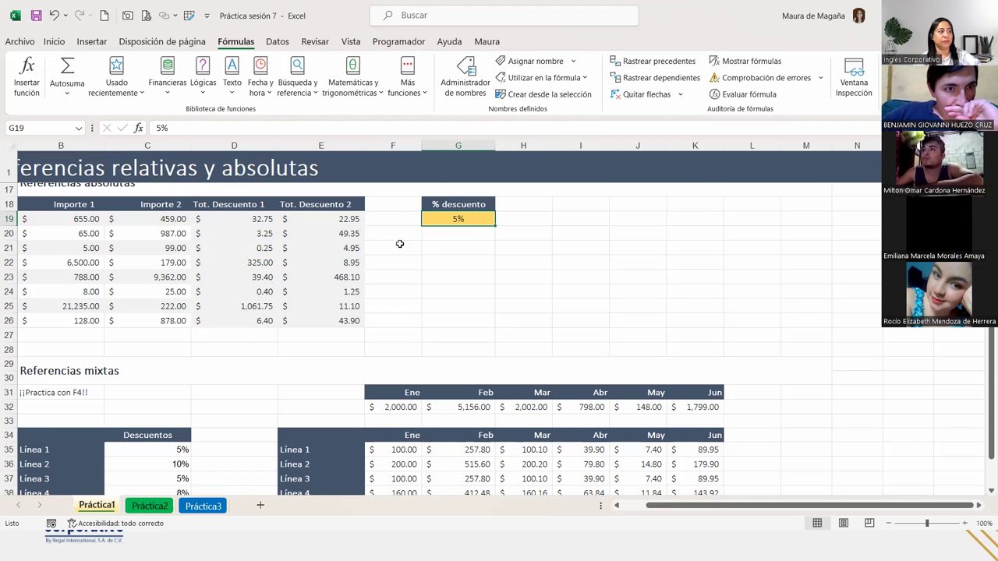
pyautogui.doubleClick(312, 218)
pyautogui.moveTo(310, 219); pyautogui.dragTo(352, 218)
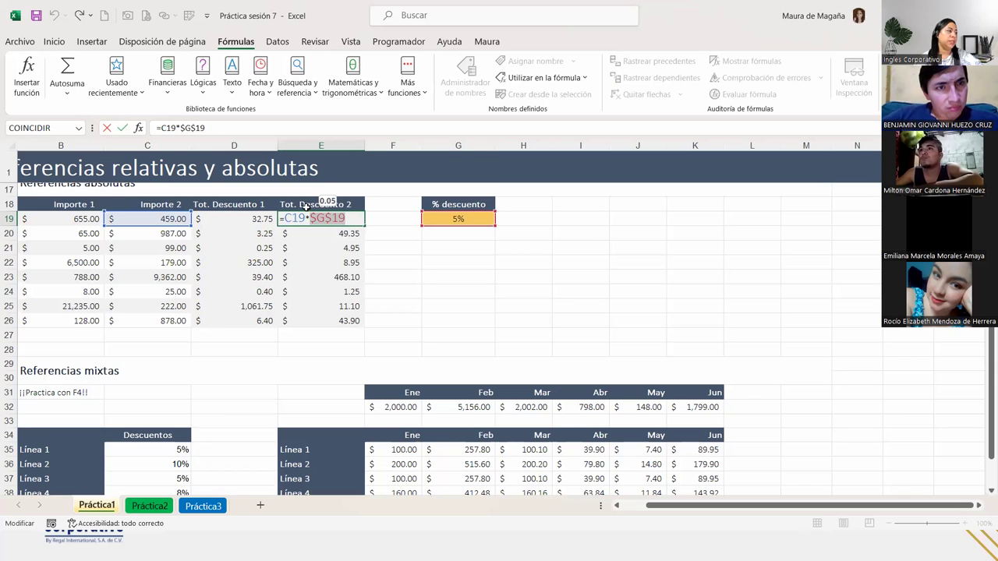
pyautogui.moveTo(307, 218); pyautogui.dragTo(286, 219)
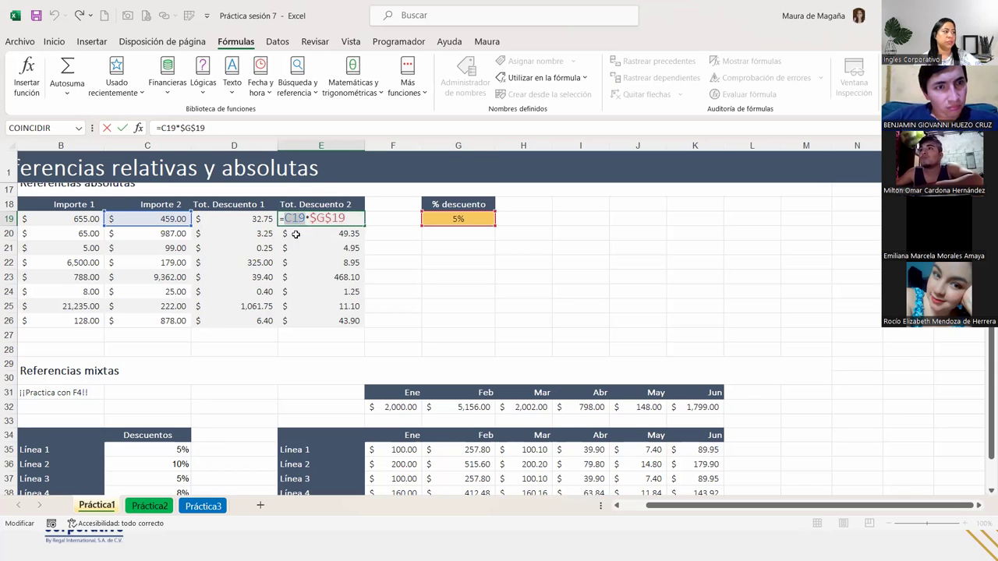
pyautogui.press('Return')
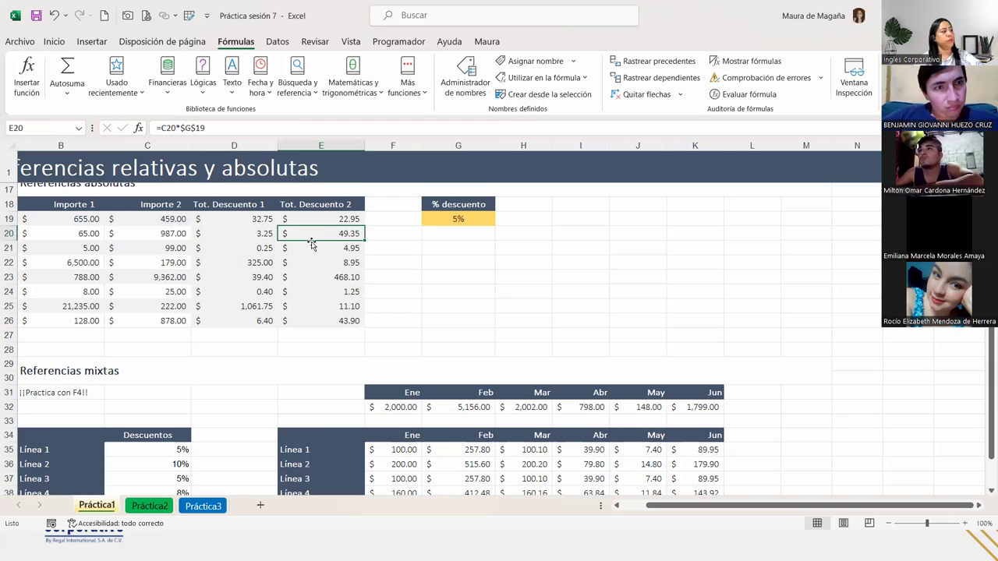
pyautogui.doubleClick(317, 234)
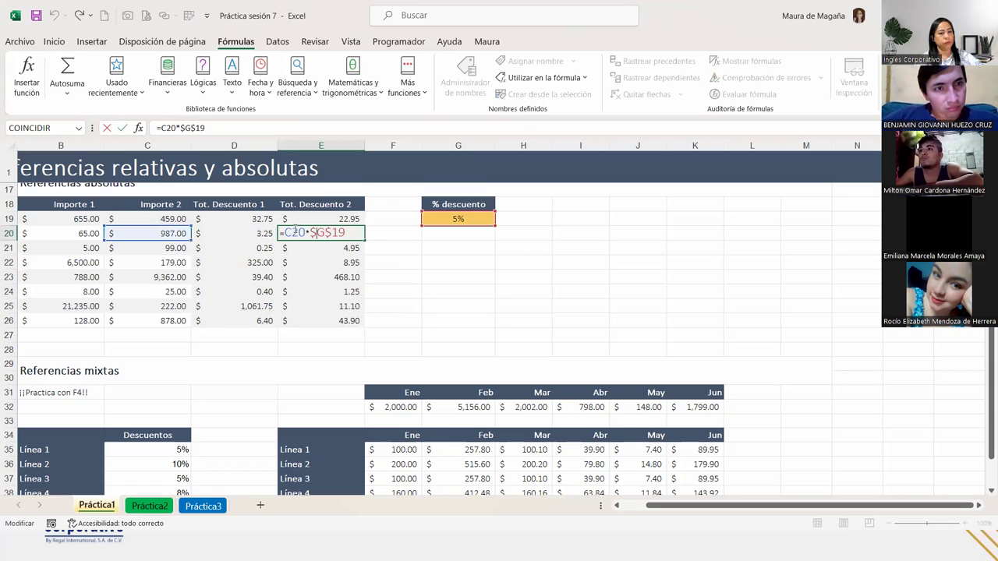
pyautogui.doubleClick(296, 230)
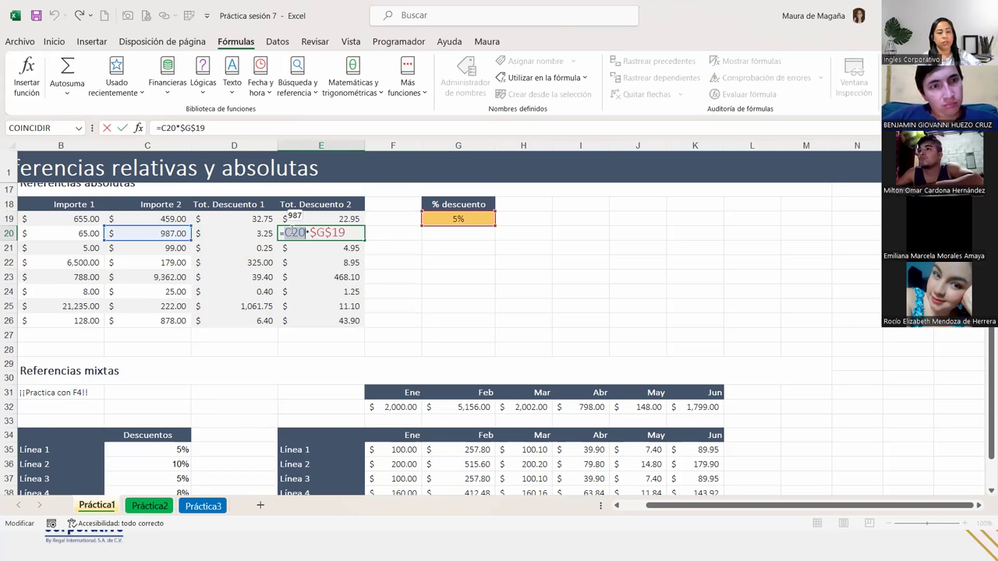
pyautogui.press('Return')
pyautogui.doubleClick(293, 247)
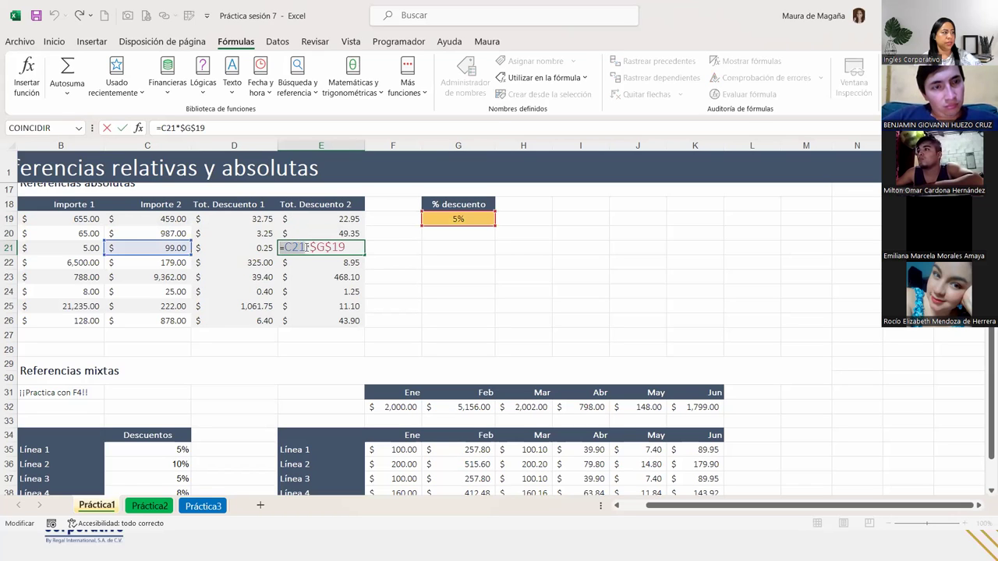
pyautogui.moveTo(308, 247); pyautogui.dragTo(347, 247)
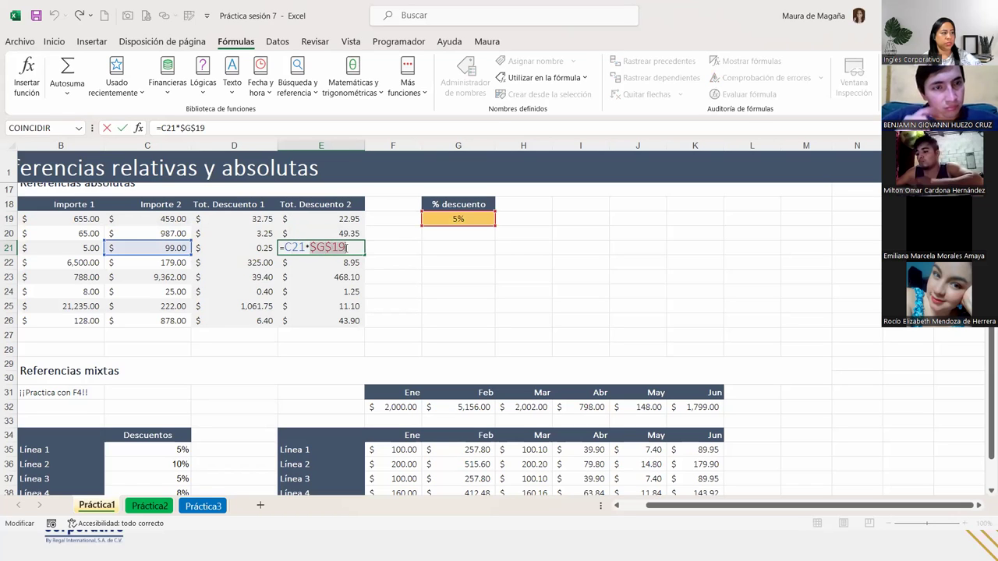
pyautogui.click(330, 263)
pyautogui.press('Escape')
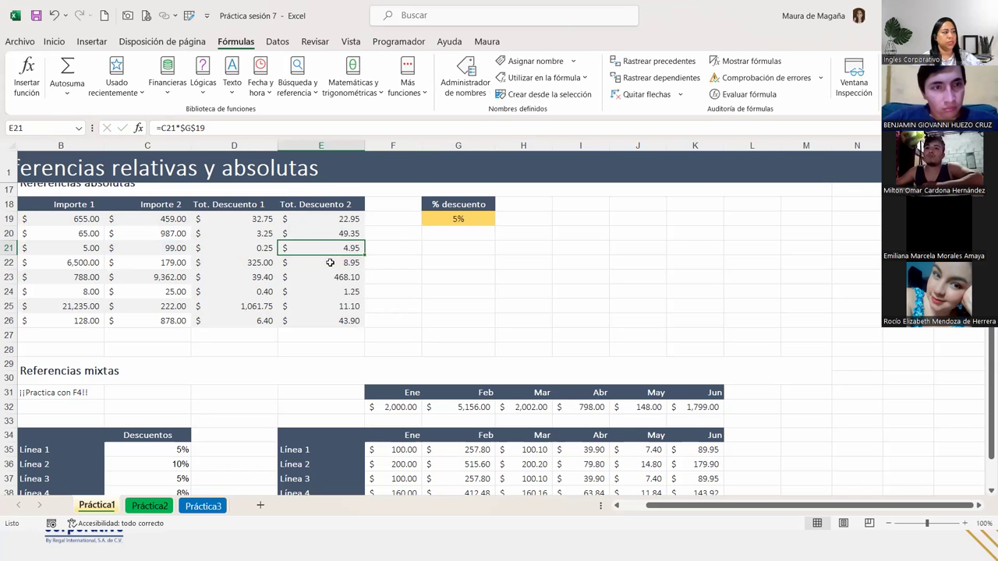
pyautogui.click(464, 221)
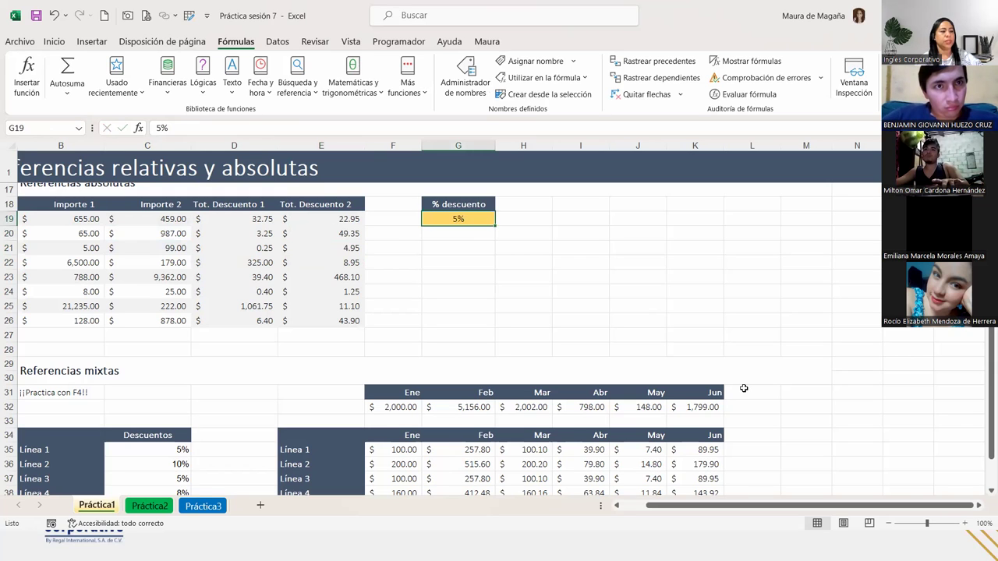
# - Scroll to the Referencias mixtas tables and relate F35's =$C35*F$32 to column C and row 32 (F32 = 2,000.00)
pyautogui.click(990, 491)
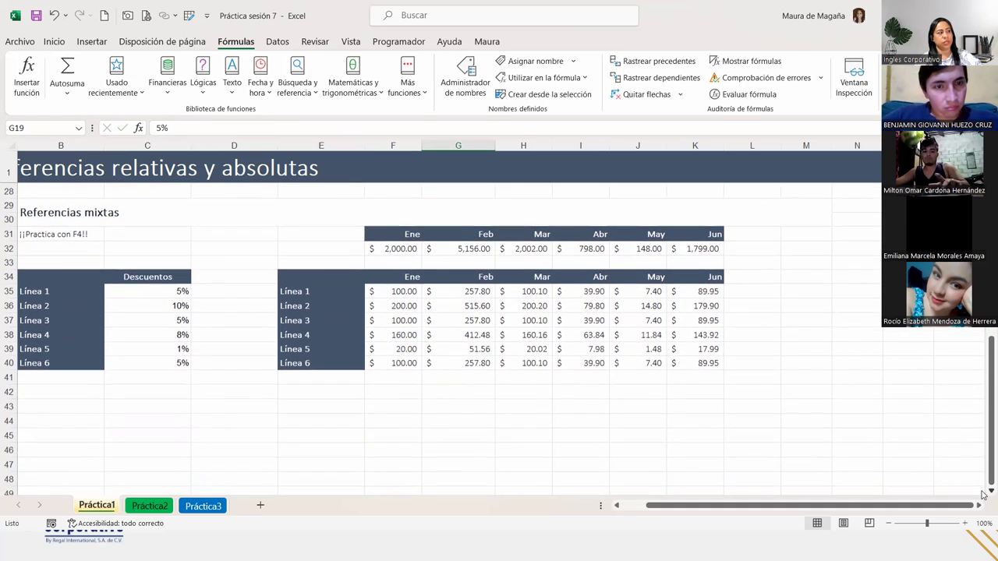
pyautogui.moveTo(984, 494); pyautogui.dragTo(853, 390)
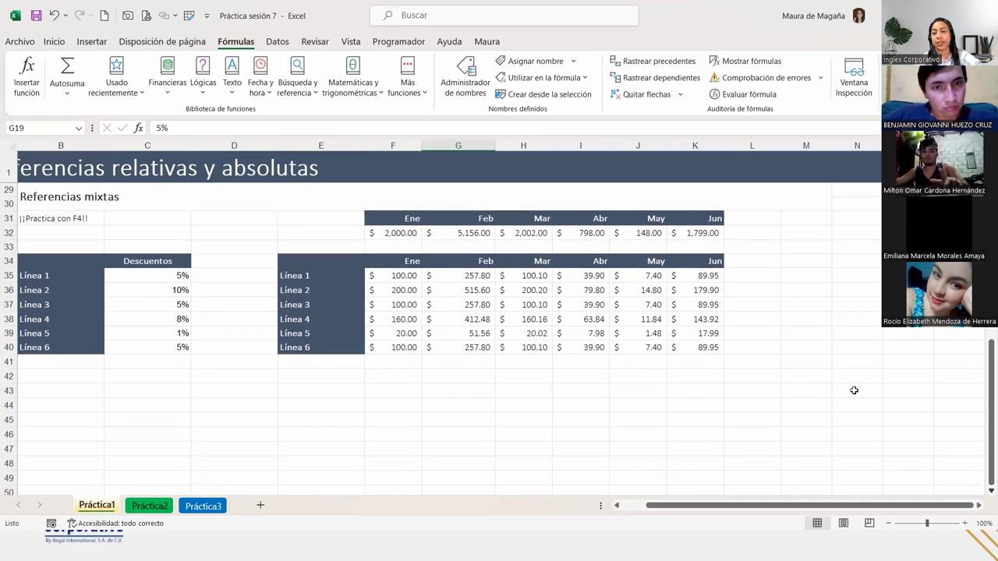
pyautogui.click(392, 276)
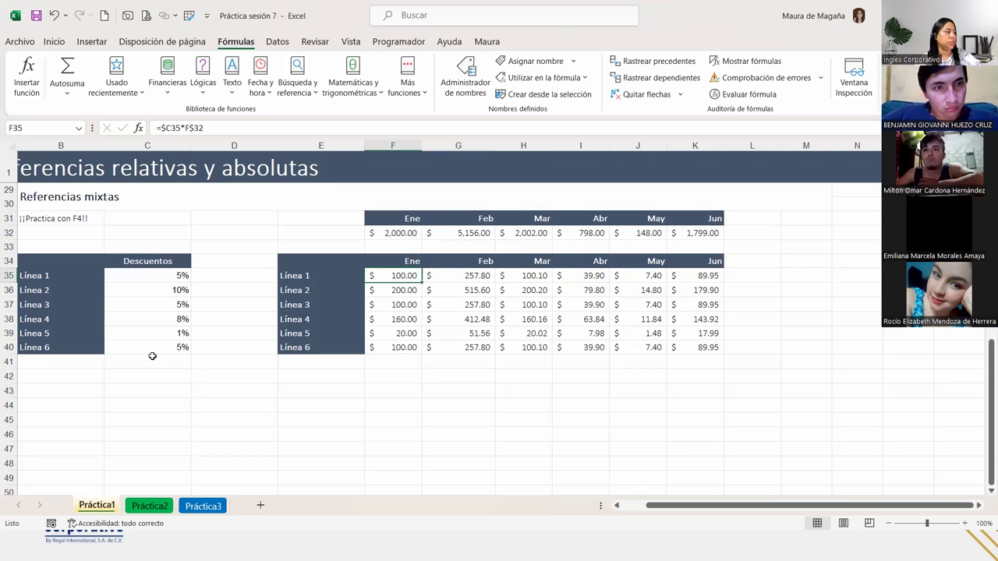
pyautogui.click(152, 143)
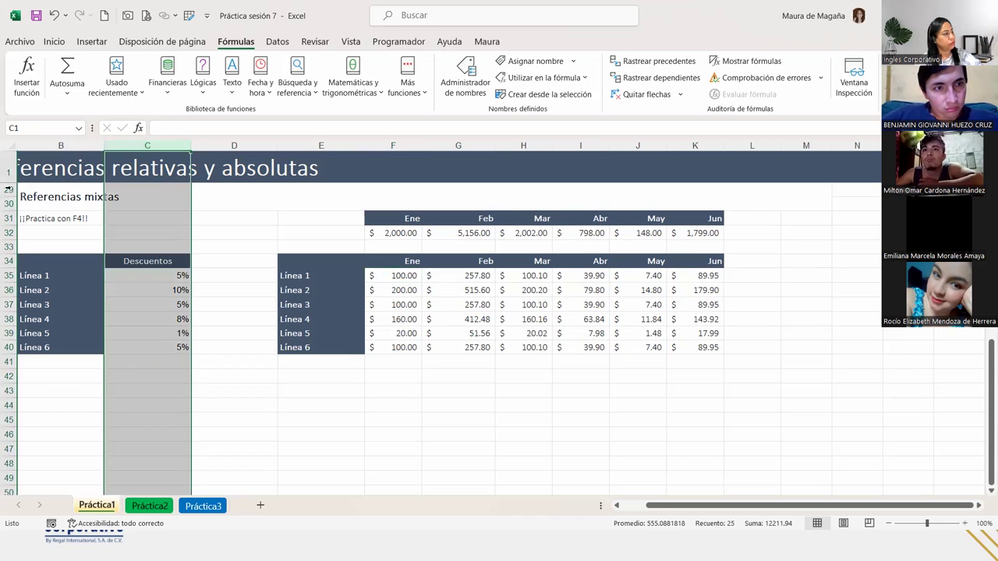
pyautogui.keyDown('ctrl'); pyautogui.click(9, 232); pyautogui.keyUp('ctrl')
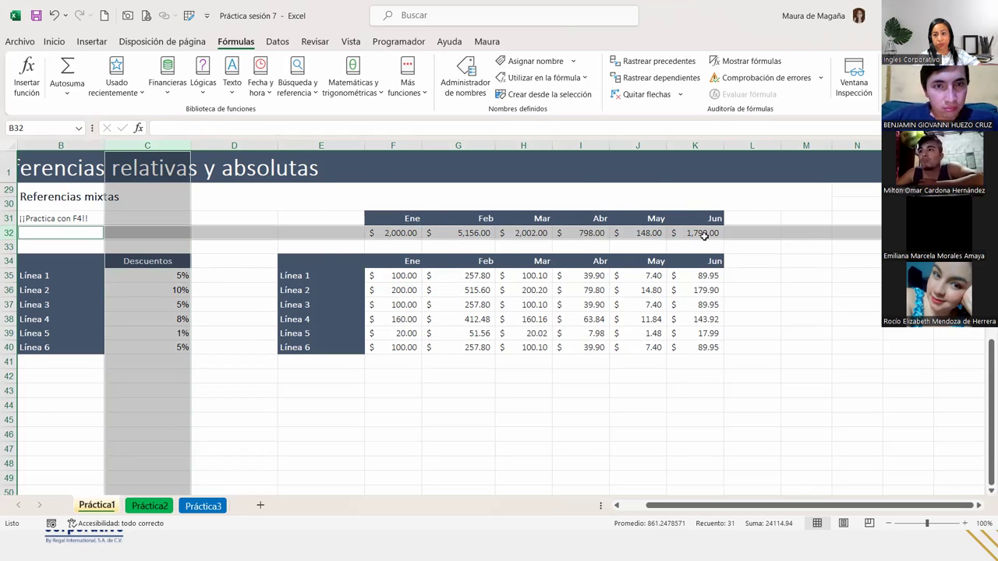
pyautogui.click(419, 233)
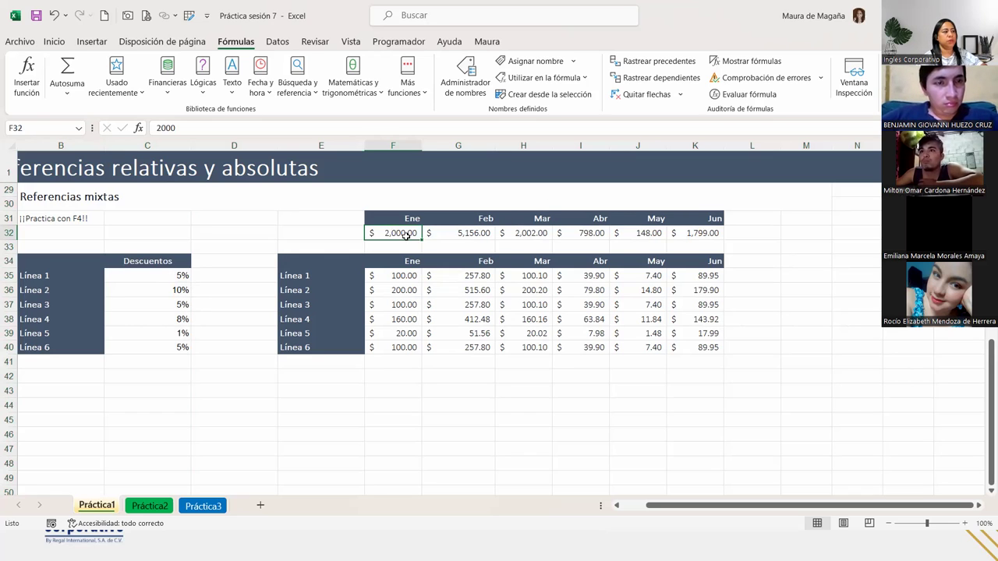
pyautogui.click(664, 78)
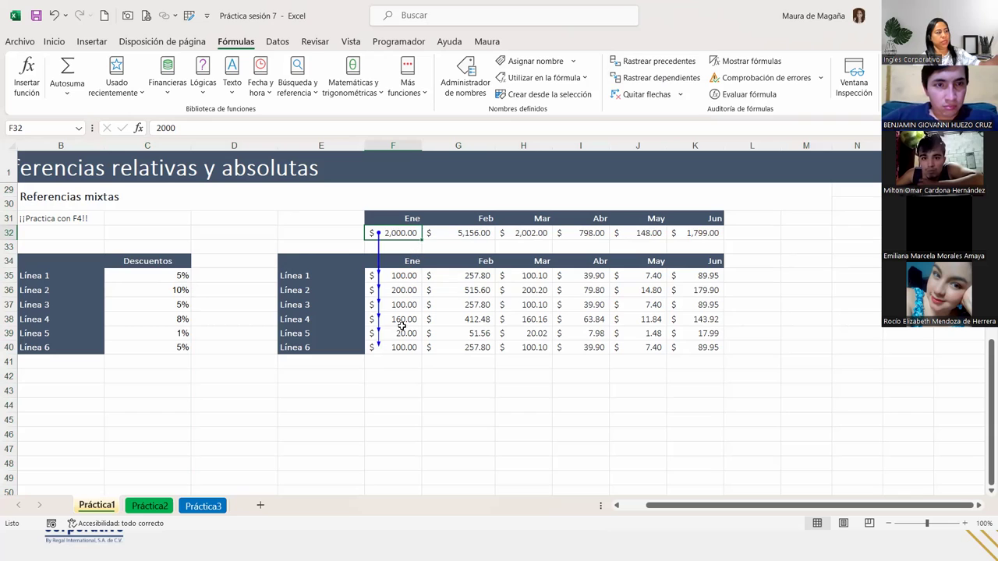
pyautogui.click(653, 94)
pyautogui.click(670, 61)
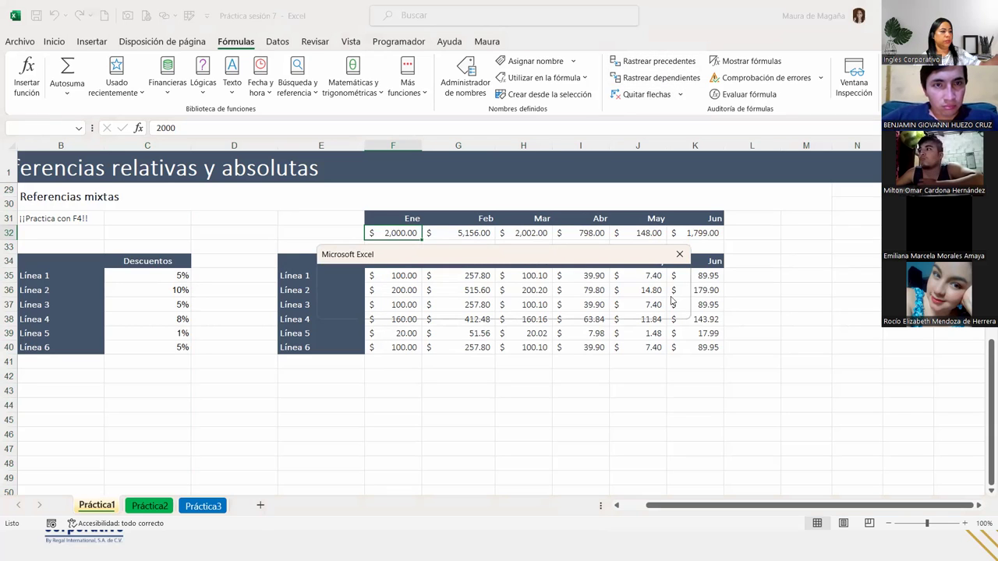
pyautogui.click(679, 254)
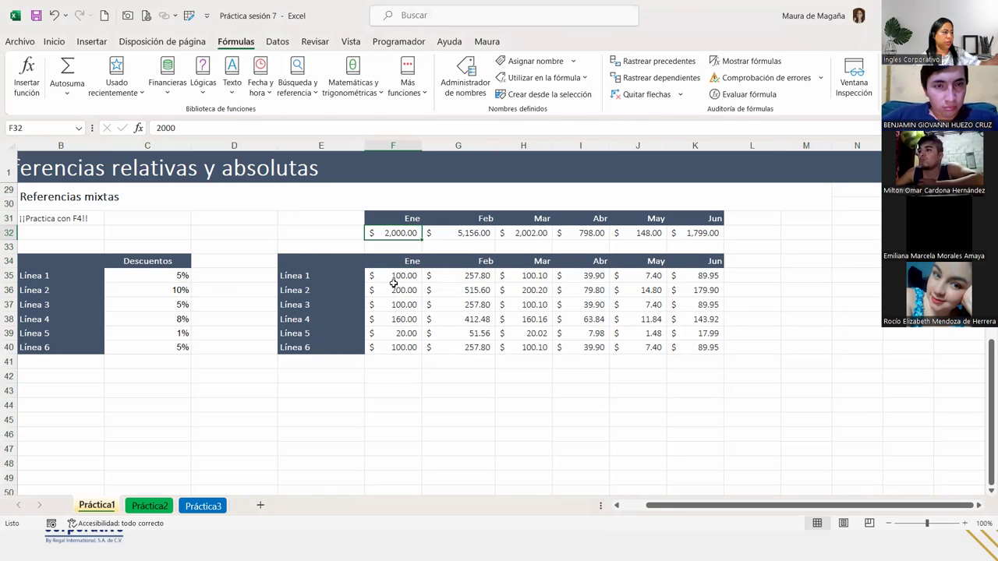
pyautogui.click(394, 276)
# - Show precedent arrows for F35 (from C35 and F32) and G36 (from C36 and G32), after confirming F35 has no dependents
pyautogui.click(659, 78)
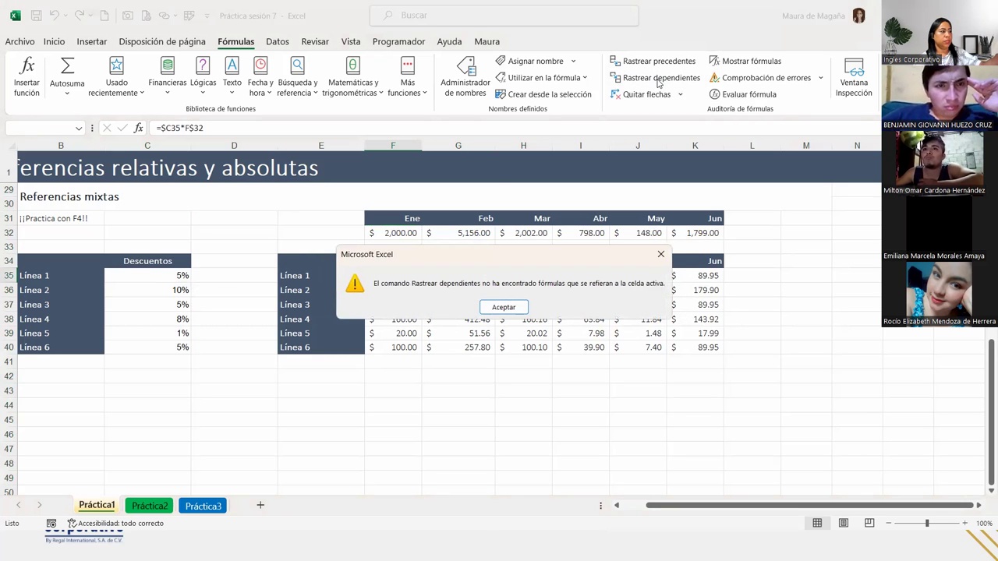
pyautogui.click(517, 310)
pyautogui.click(658, 61)
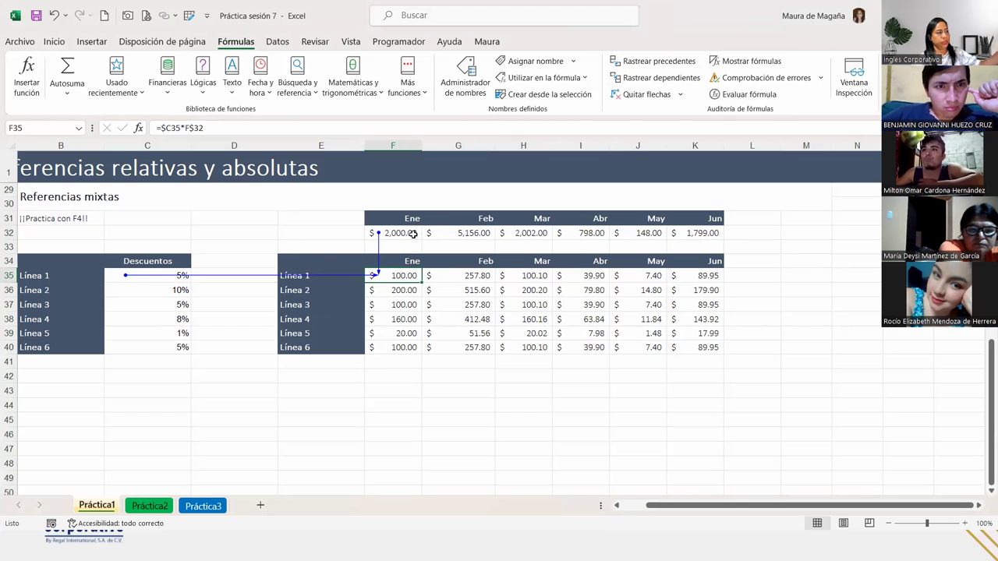
pyautogui.click(473, 290)
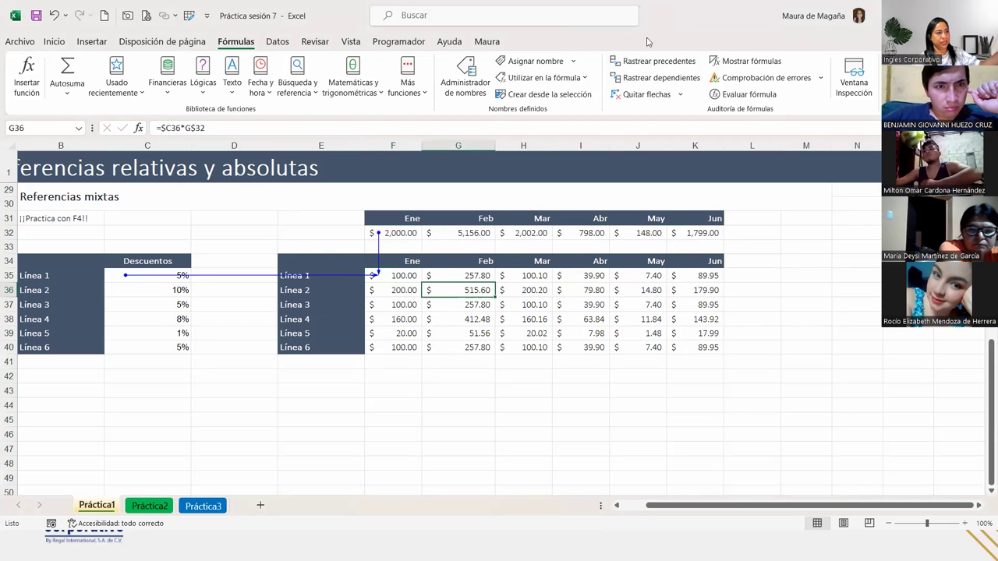
pyautogui.click(661, 62)
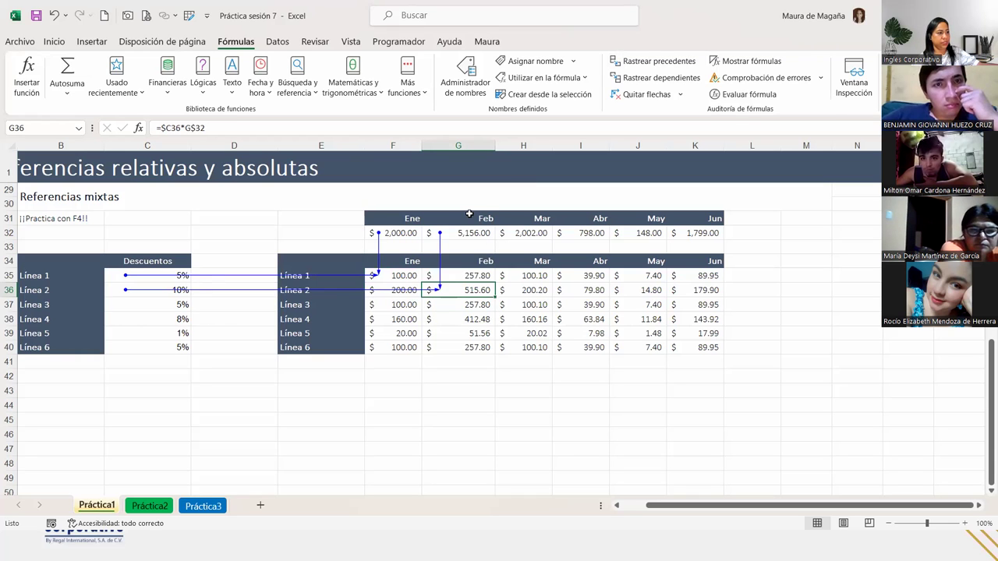
# - Inspect G36's =$C36*G$32 and F35's locked column reference, leaving both formulas unchanged
pyautogui.doubleClick(458, 289)
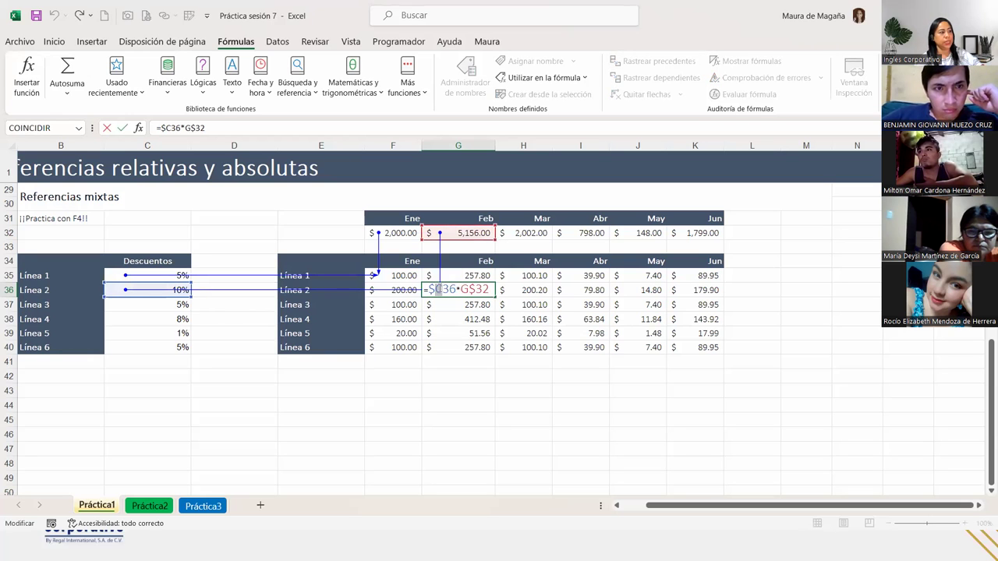
pyautogui.click(488, 289)
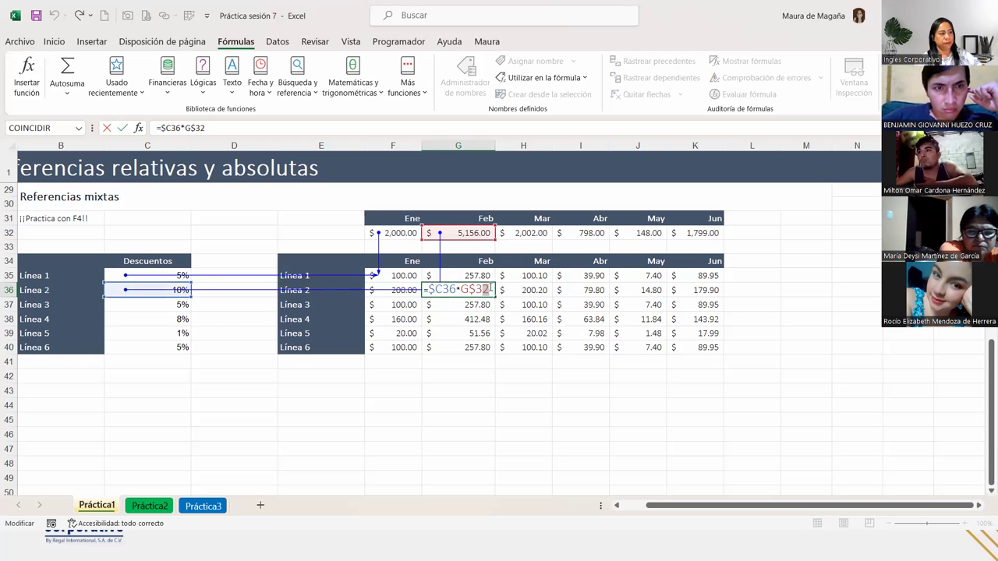
pyautogui.hotkey('ctrl', 'Return')
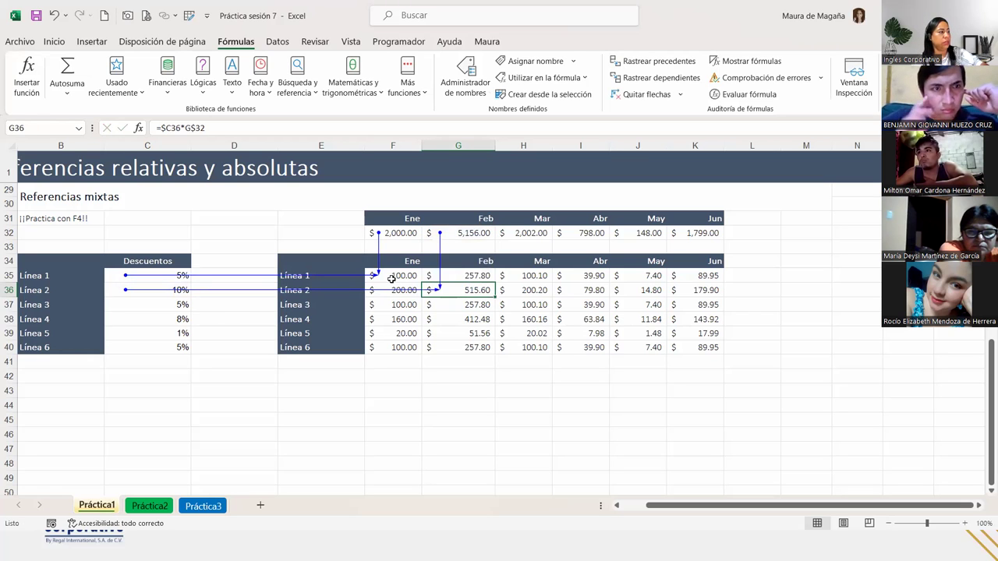
pyautogui.doubleClick(392, 279)
pyautogui.moveTo(388, 276); pyautogui.dragTo(374, 275)
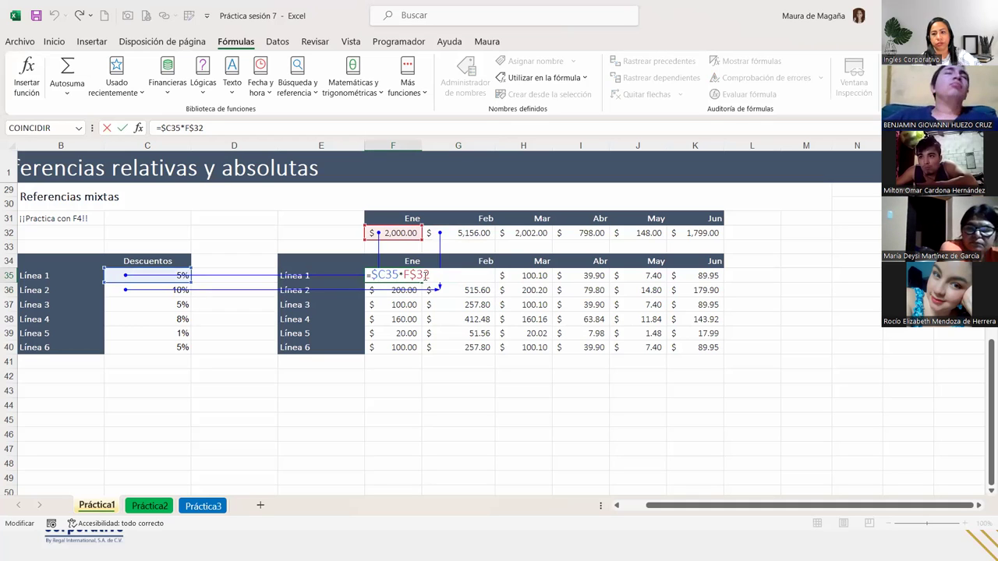
pyautogui.press('Return')
# - Compare G36 with I38's =$C38*I$32, confirming both formulas unchanged
pyautogui.doubleClick(460, 289)
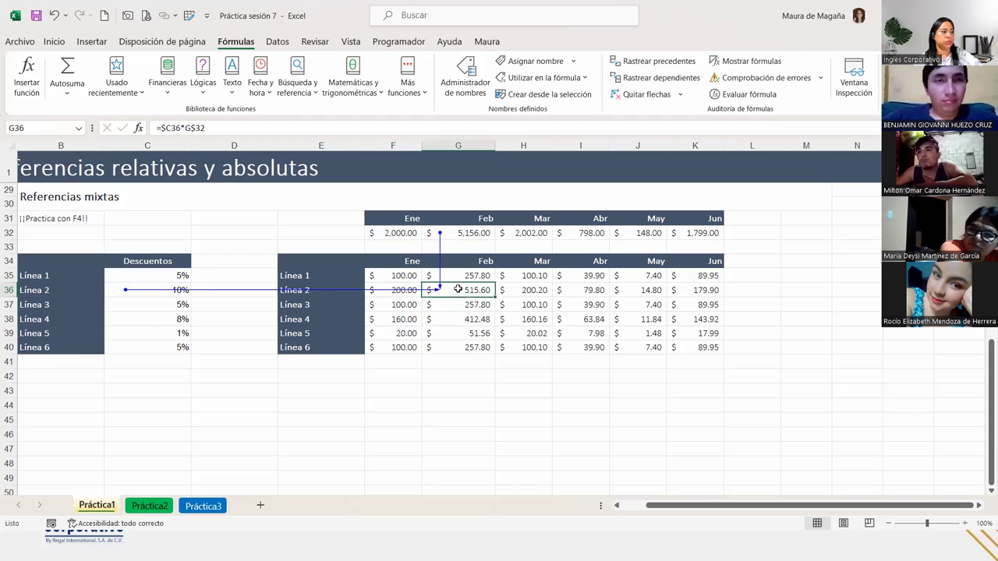
pyautogui.press('Return')
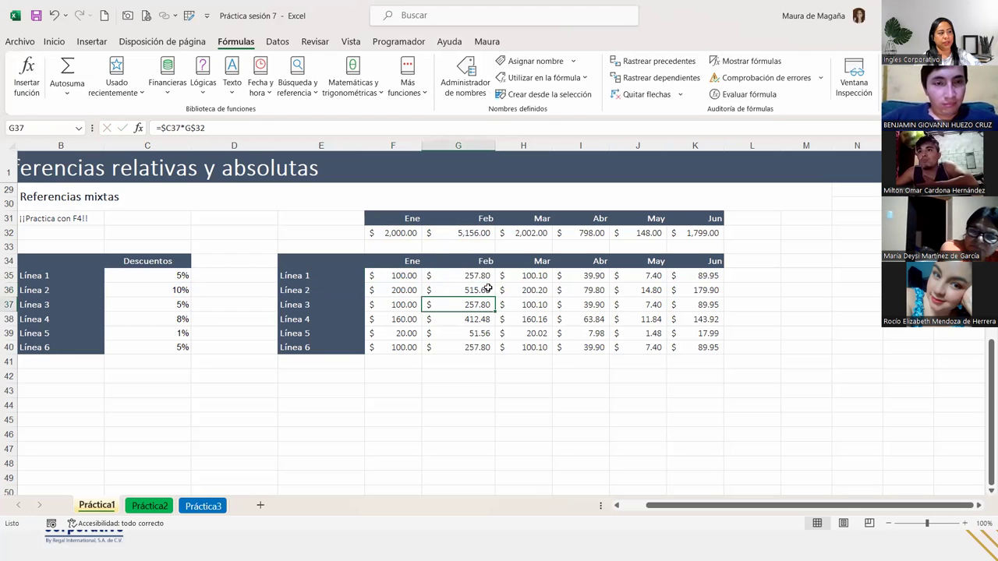
pyautogui.doubleClick(579, 319)
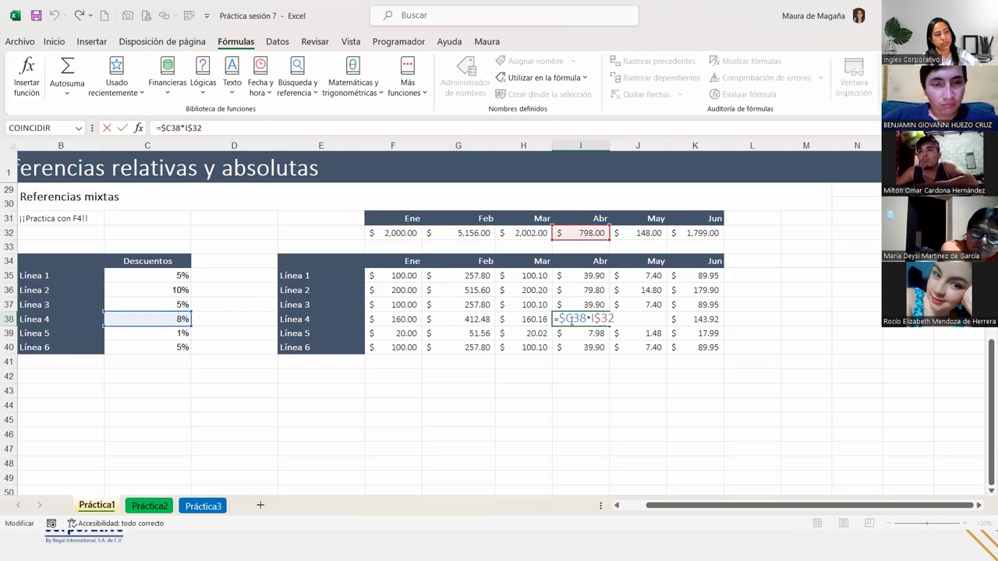
pyautogui.moveTo(572, 319)
pyautogui.mouseDown()
pyautogui.moveTo(559, 319)
pyautogui.moveTo(630, 323)
pyautogui.mouseUp()
pyautogui.press('Return')
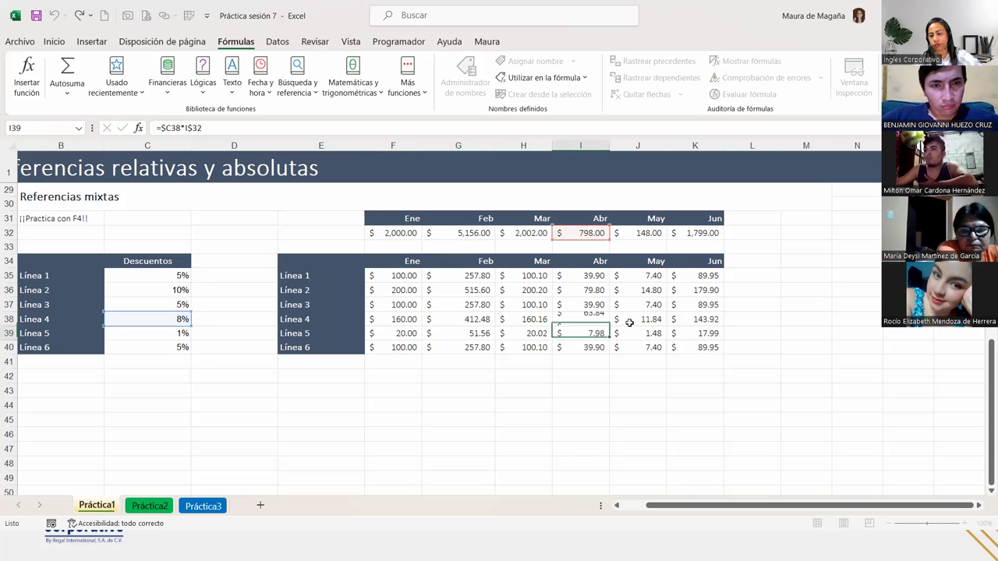
pyautogui.click(403, 277)
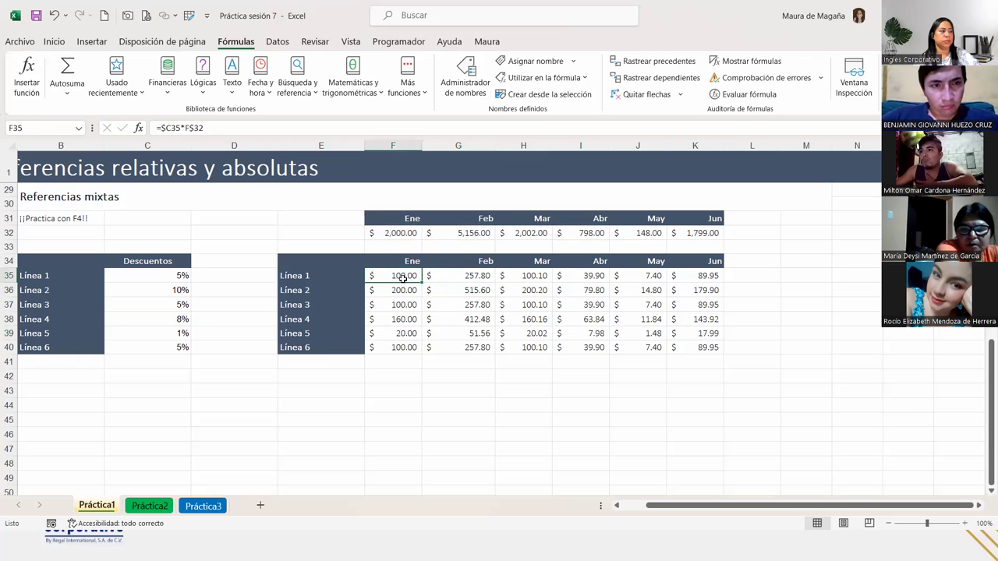
pyautogui.click(148, 139)
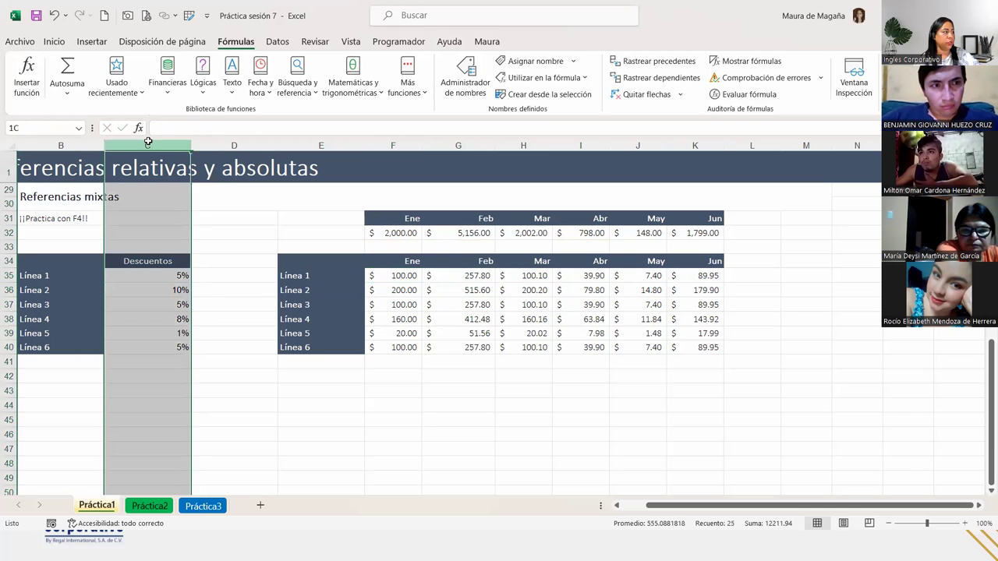
pyautogui.keyDown('ctrl'); pyautogui.click(9, 232); pyautogui.keyUp('ctrl')
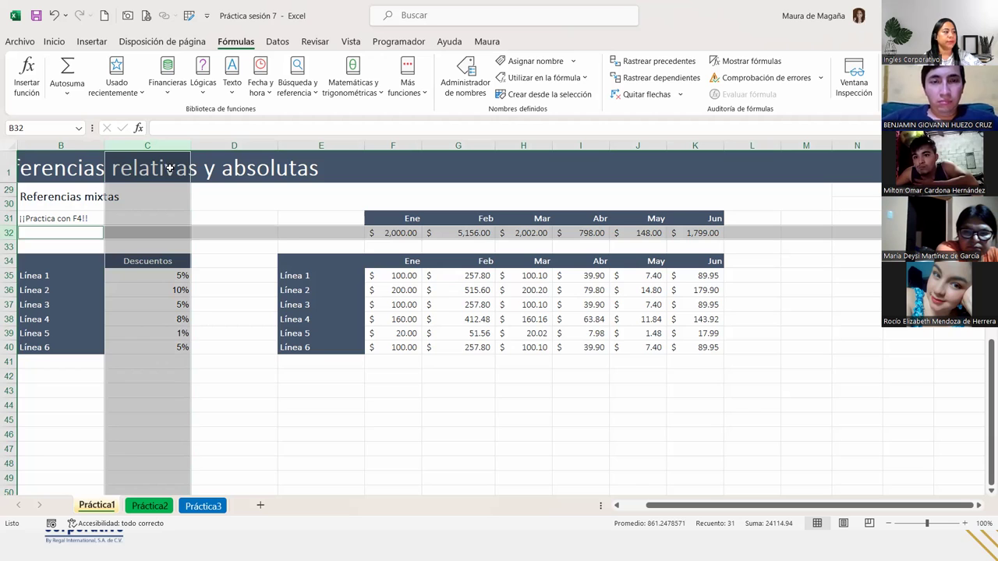
pyautogui.click(389, 274)
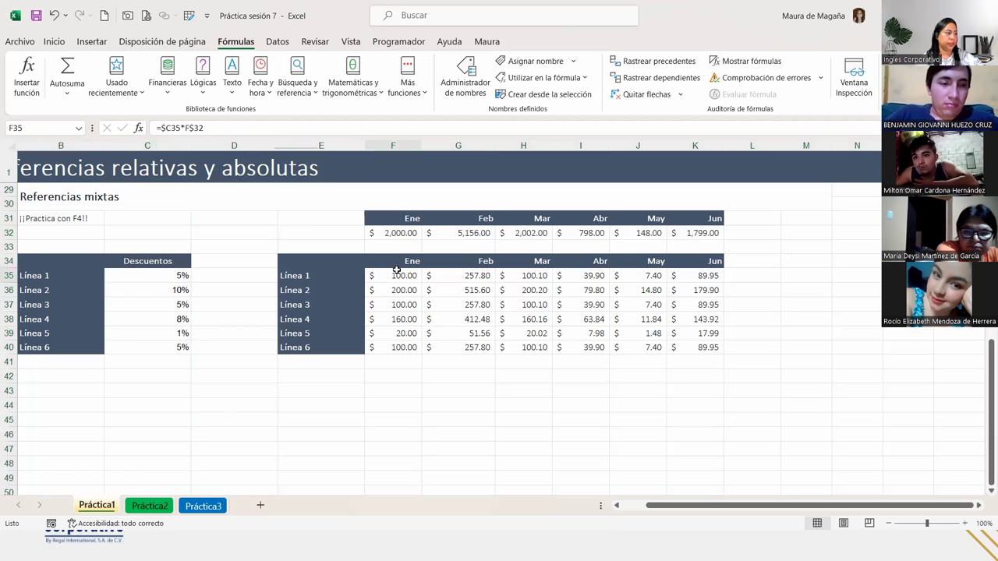
# - On Práctica2, inspect the card-surcharge formulas in C7 and C10 without changing them
pyautogui.click(150, 509)
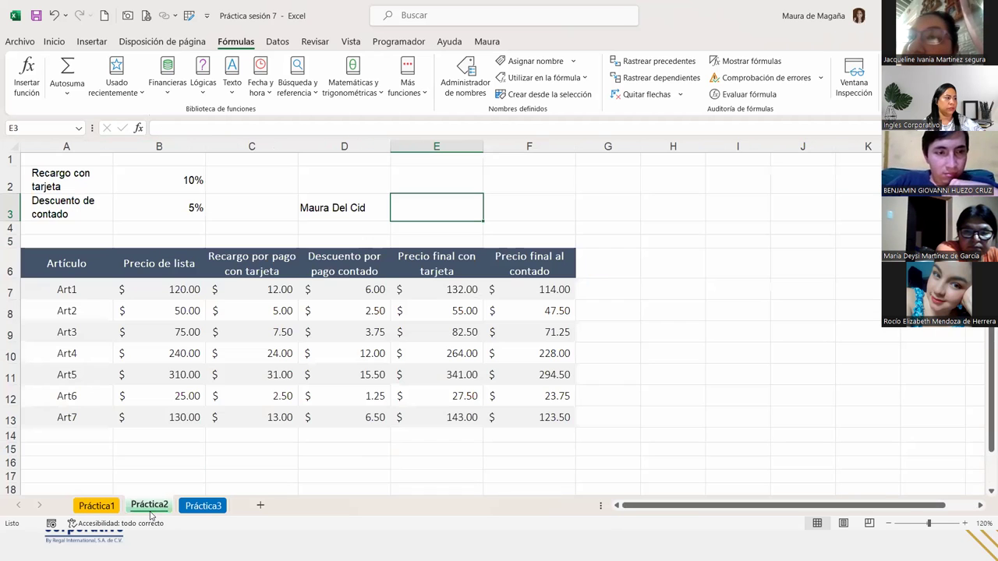
pyautogui.doubleClick(278, 292)
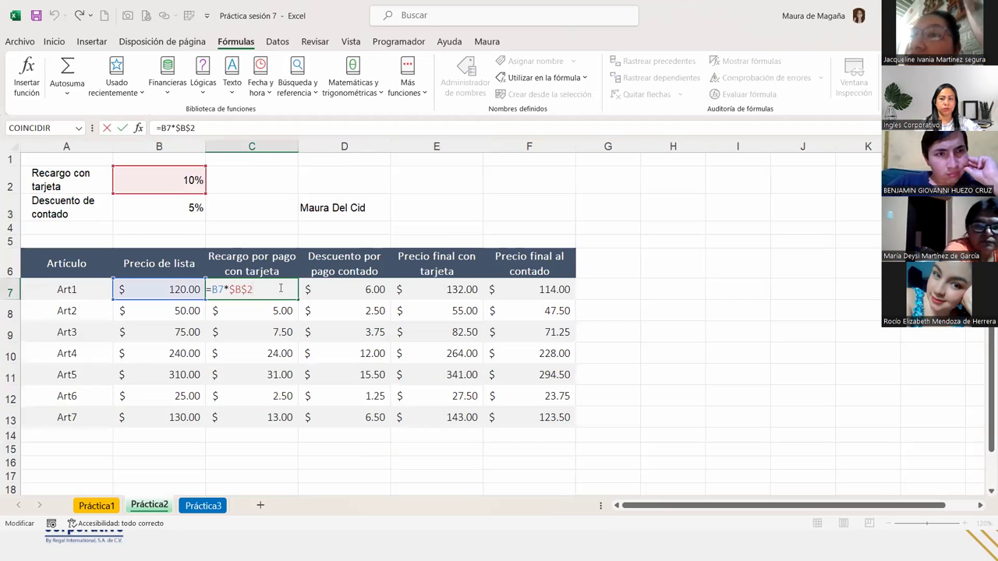
pyautogui.press('Return')
pyautogui.doubleClick(278, 289)
pyautogui.click(278, 350)
pyautogui.doubleClick(278, 350)
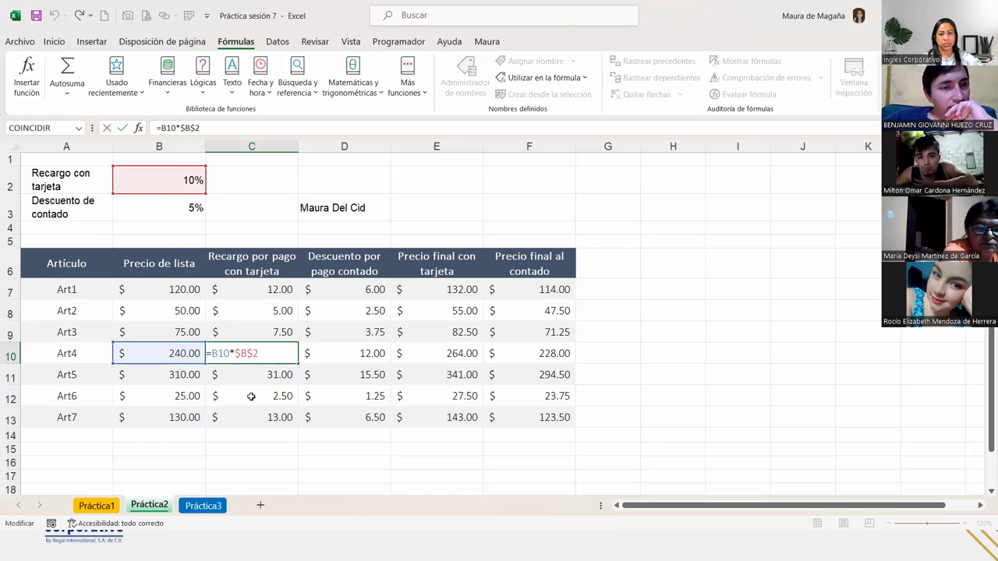
pyautogui.press('Return')
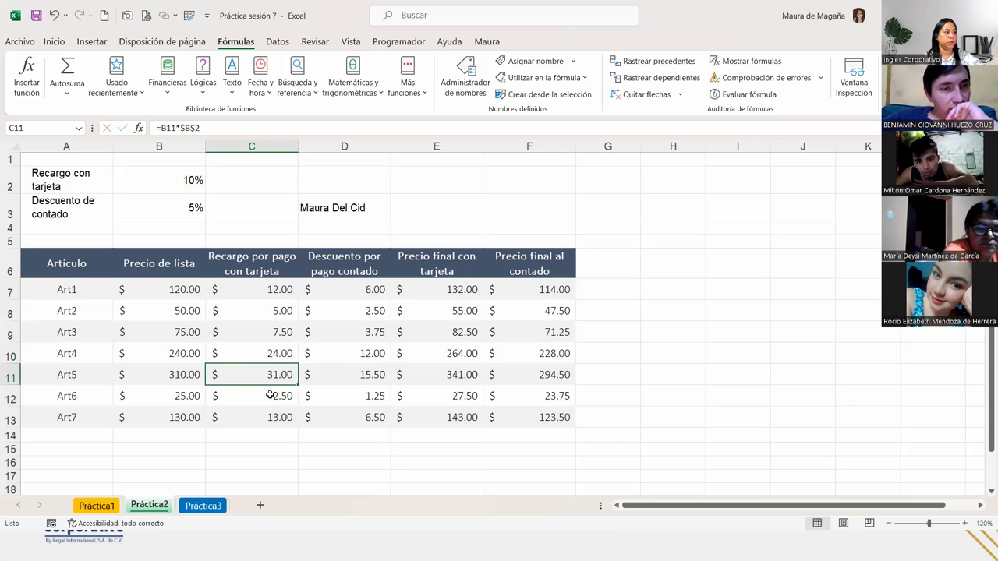
# - Inspect the cash-discount formulas in D8 and D11, then go to the Práctica3 sheet
pyautogui.click(360, 290)
pyautogui.hotkey('ctrl', 'Down')
pyautogui.doubleClick(357, 310)
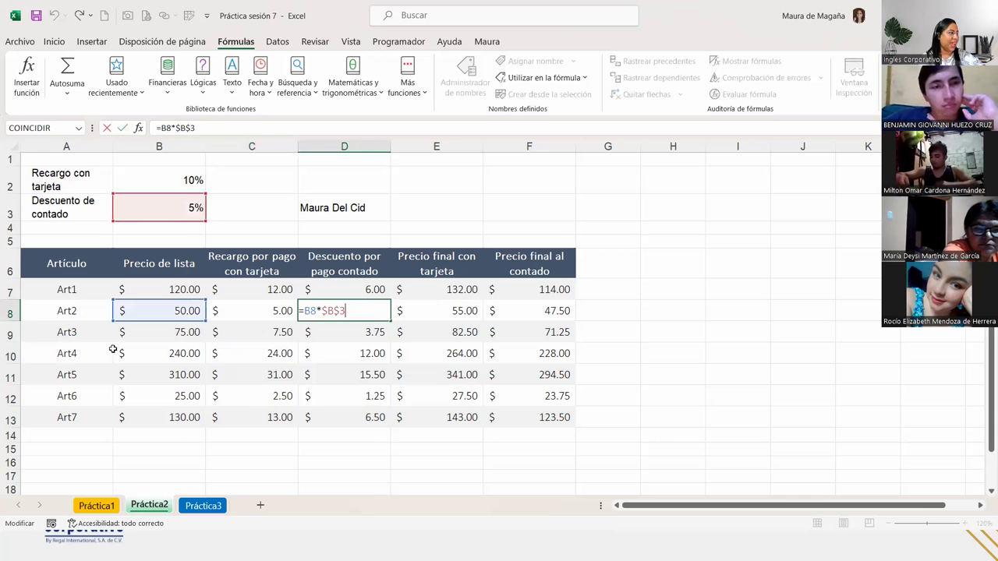
pyautogui.doubleClick(345, 375)
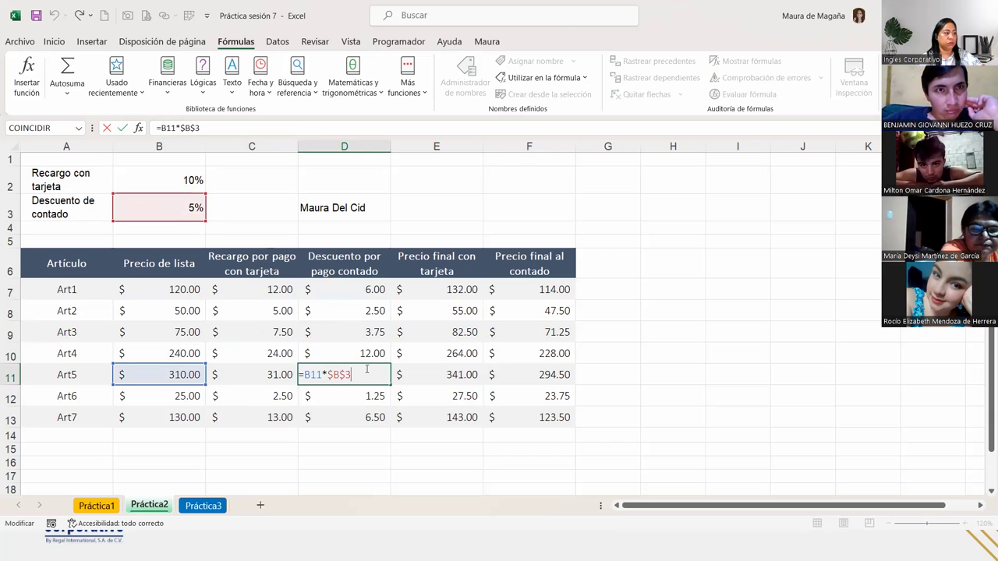
pyautogui.click(462, 293)
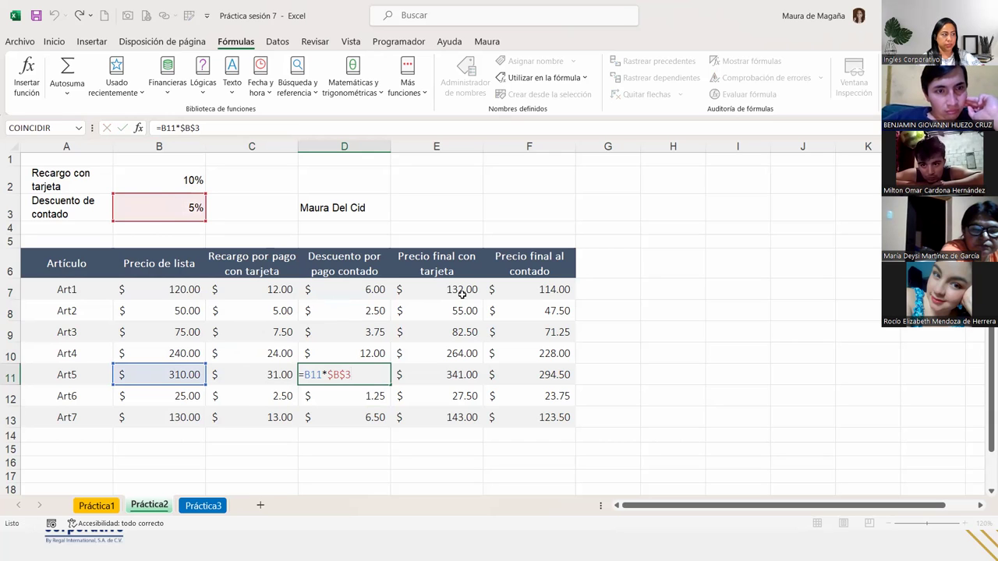
pyautogui.click(203, 505)
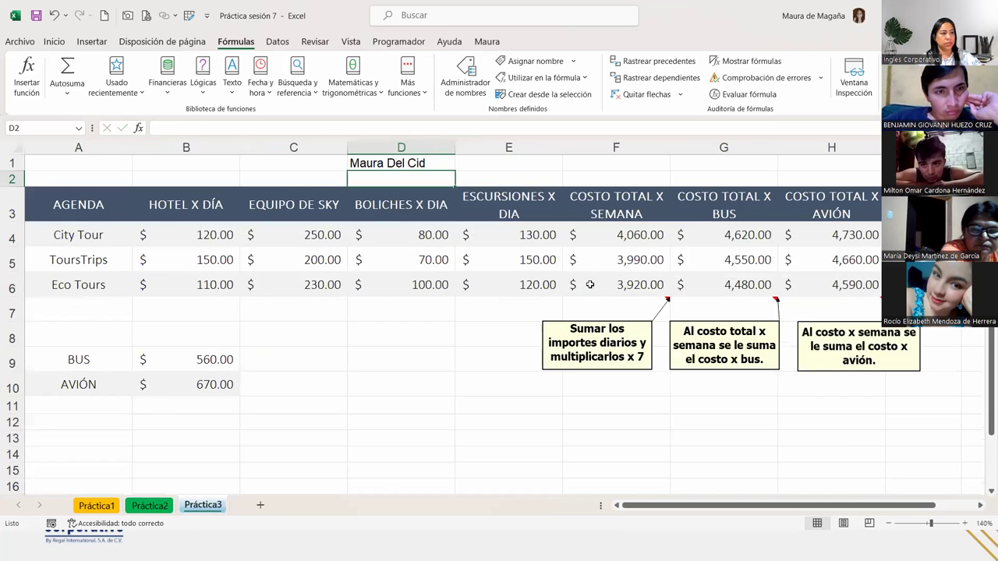
pyautogui.click(729, 230)
pyautogui.doubleClick(730, 231)
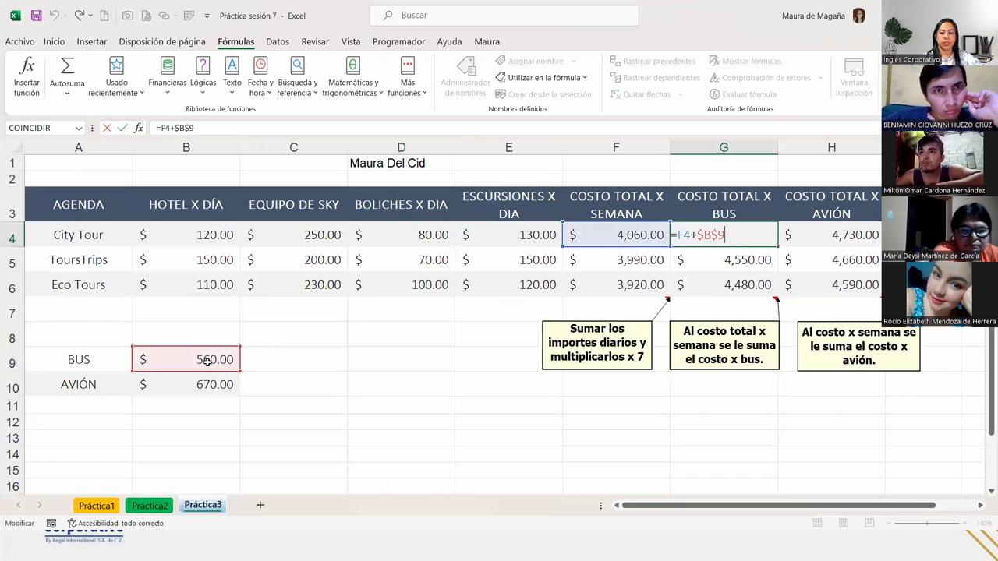
pyautogui.press('Return')
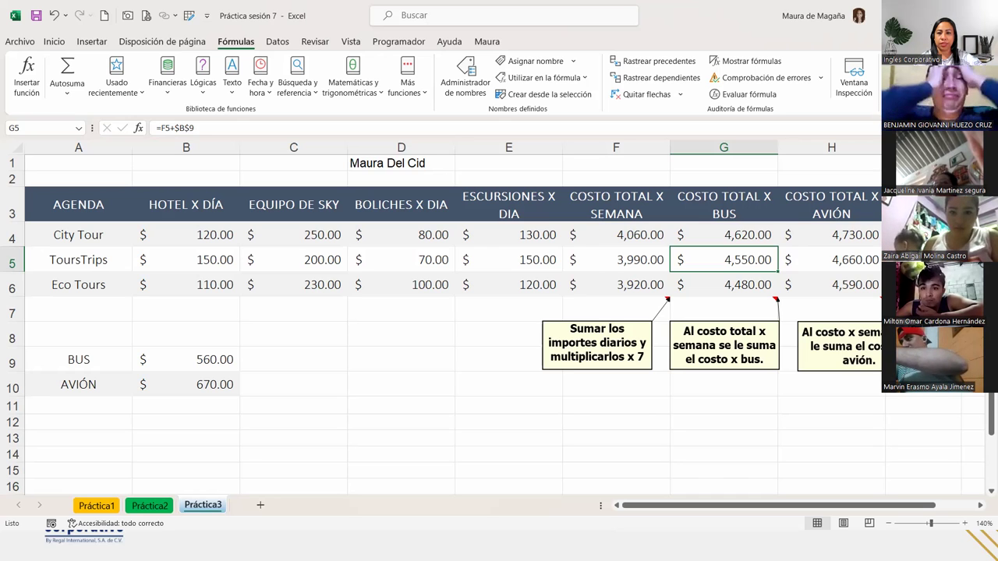
pyautogui.hotkey('alt', 'Tab')
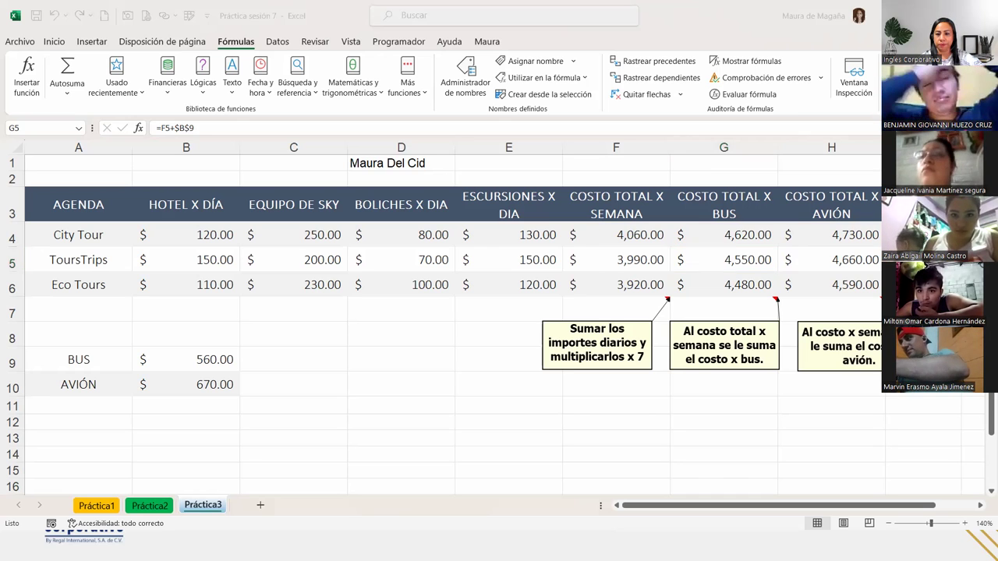